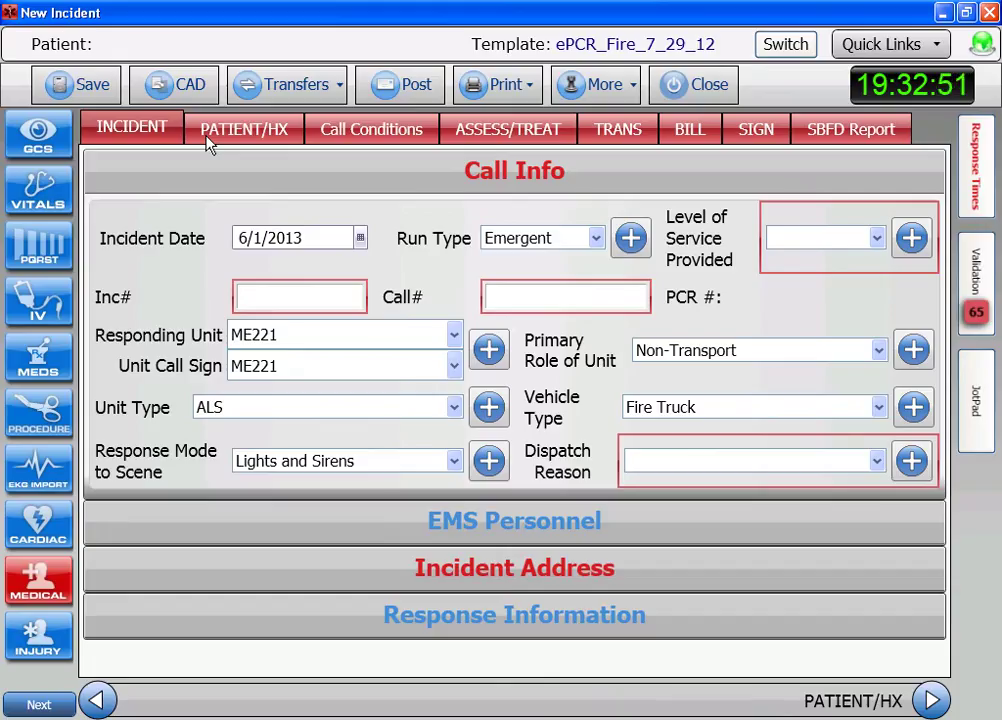
# Step: Stamp the unit dispatched and en-route times
pyautogui.click(975, 175)
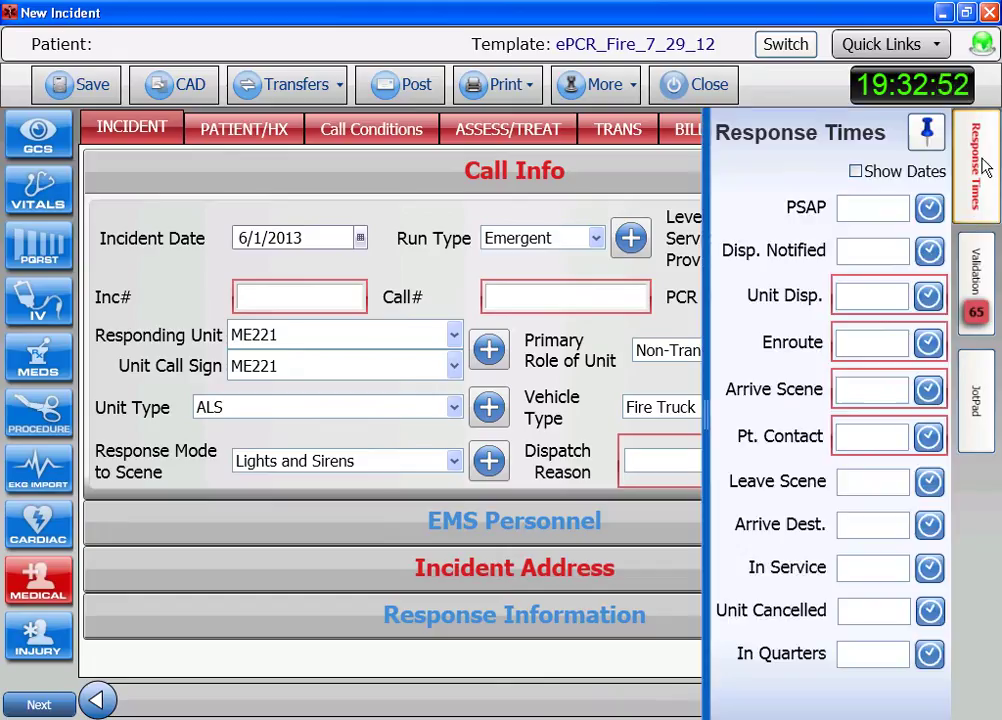
pyautogui.click(929, 295)
pyautogui.click(928, 342)
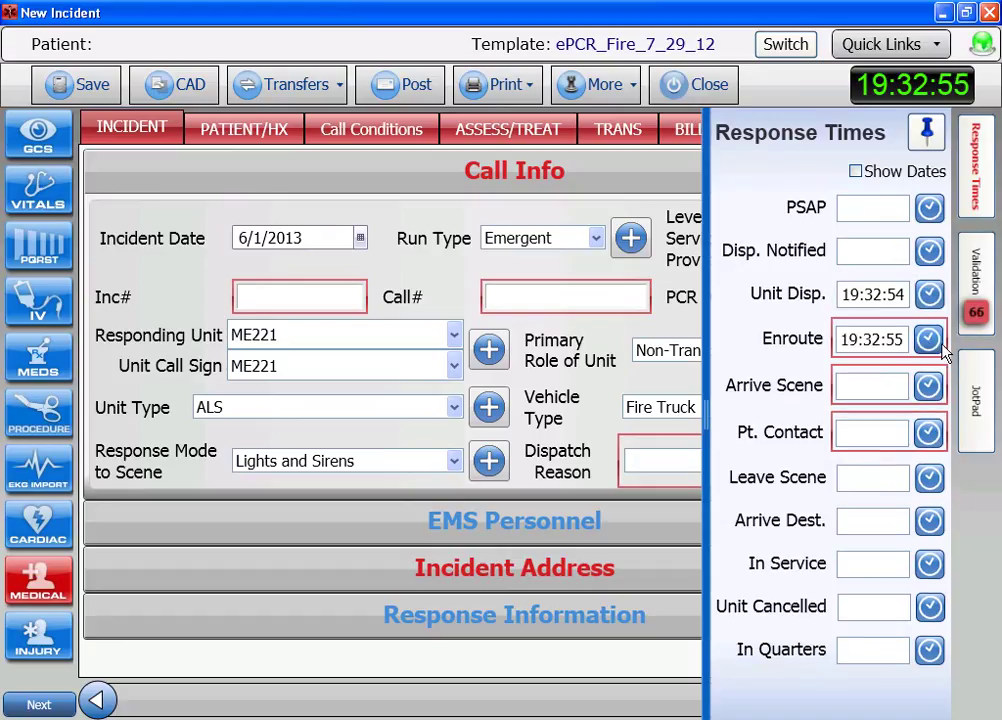
# Step: Enter incident number 906017 in Inc#
pyautogui.click(303, 296)
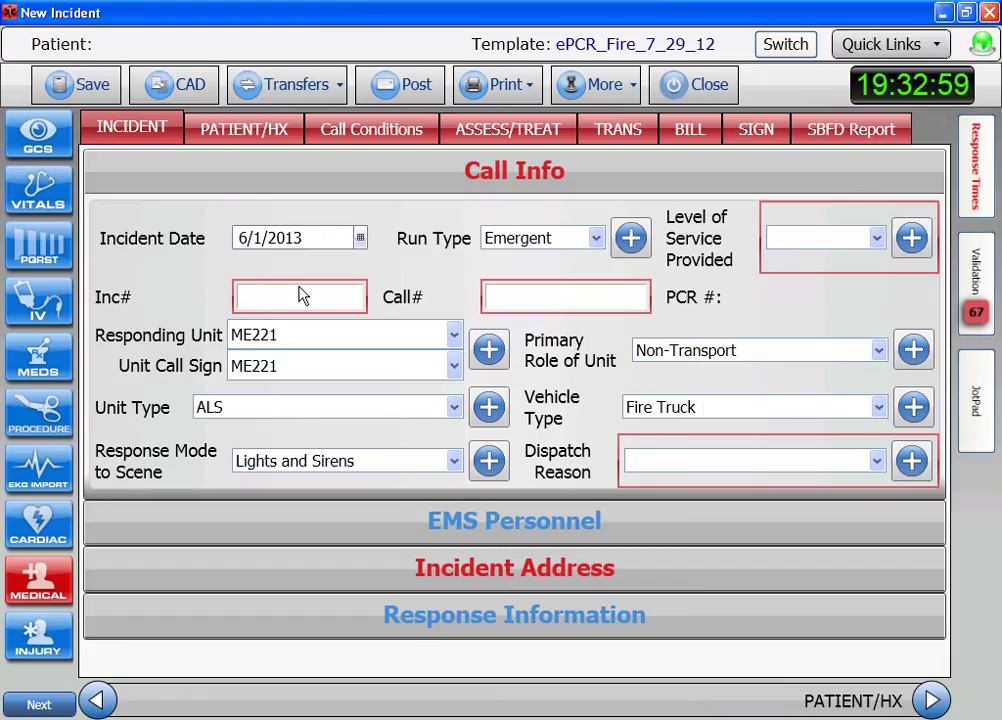
pyautogui.write('90')
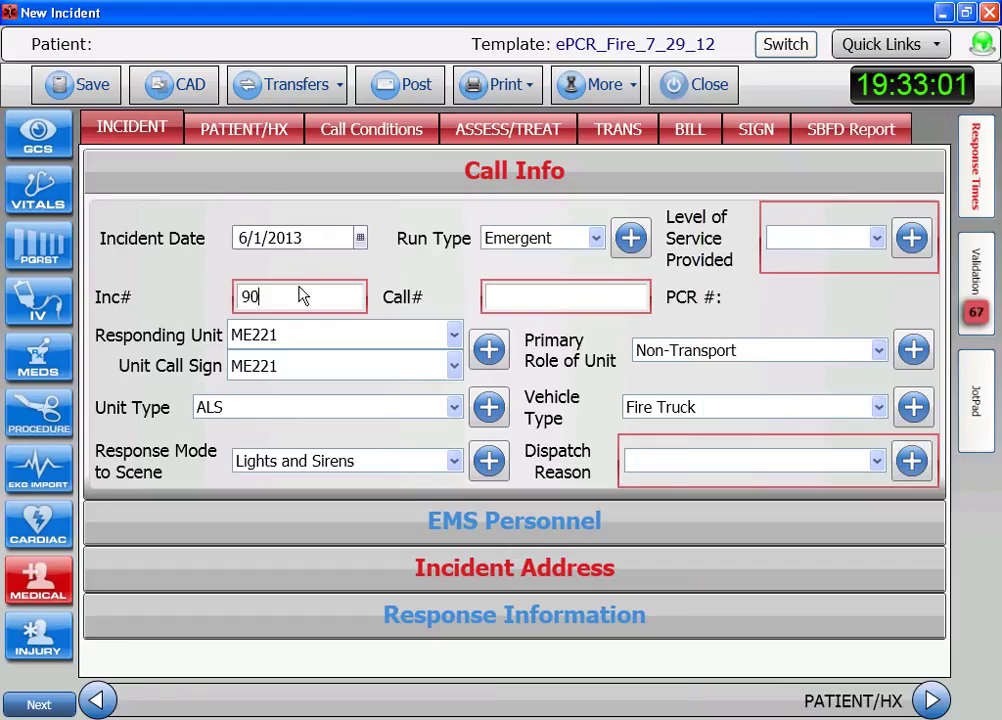
pyautogui.write('6017')
pyautogui.press('Tab')
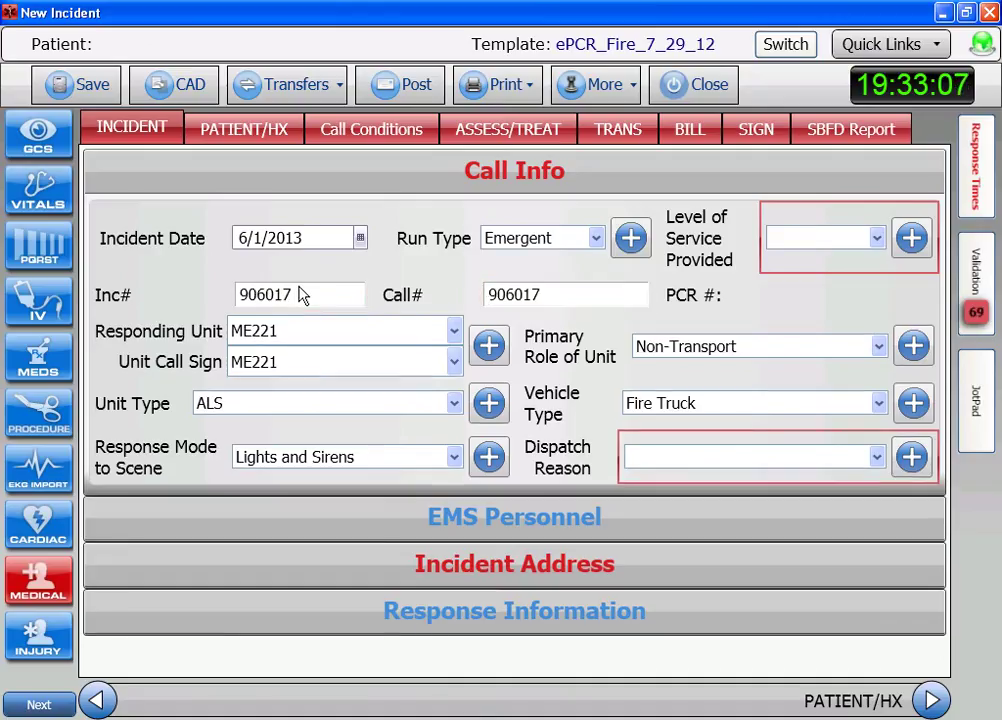
# Step: Set the dispatch reason to Chest Pain and expand the Incident Address section
pyautogui.click(913, 456)
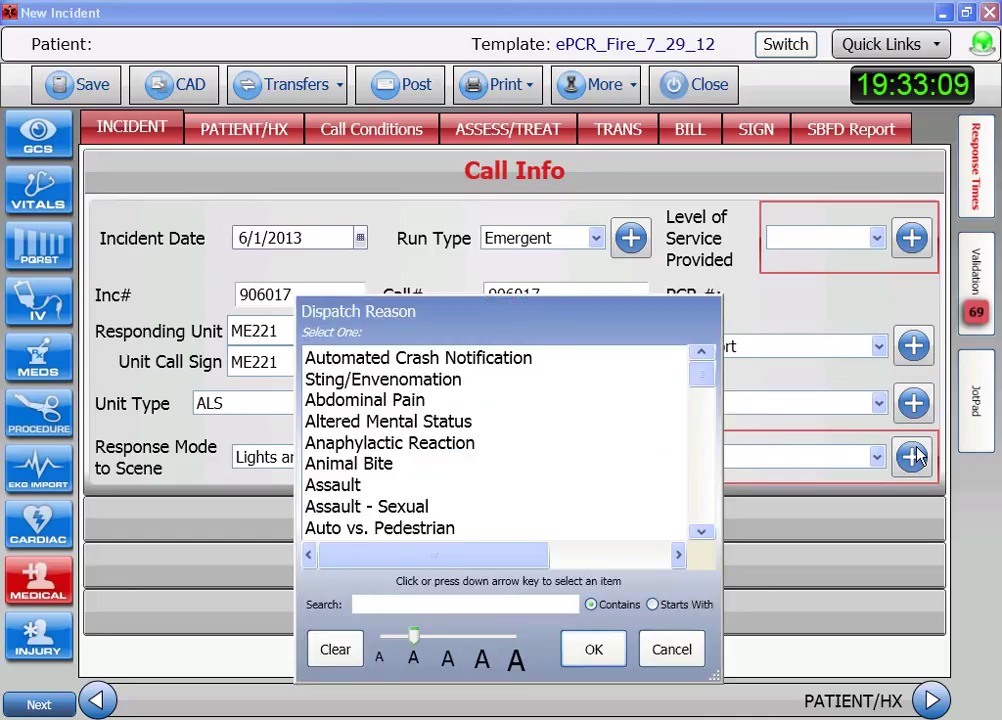
pyautogui.write('CHE')
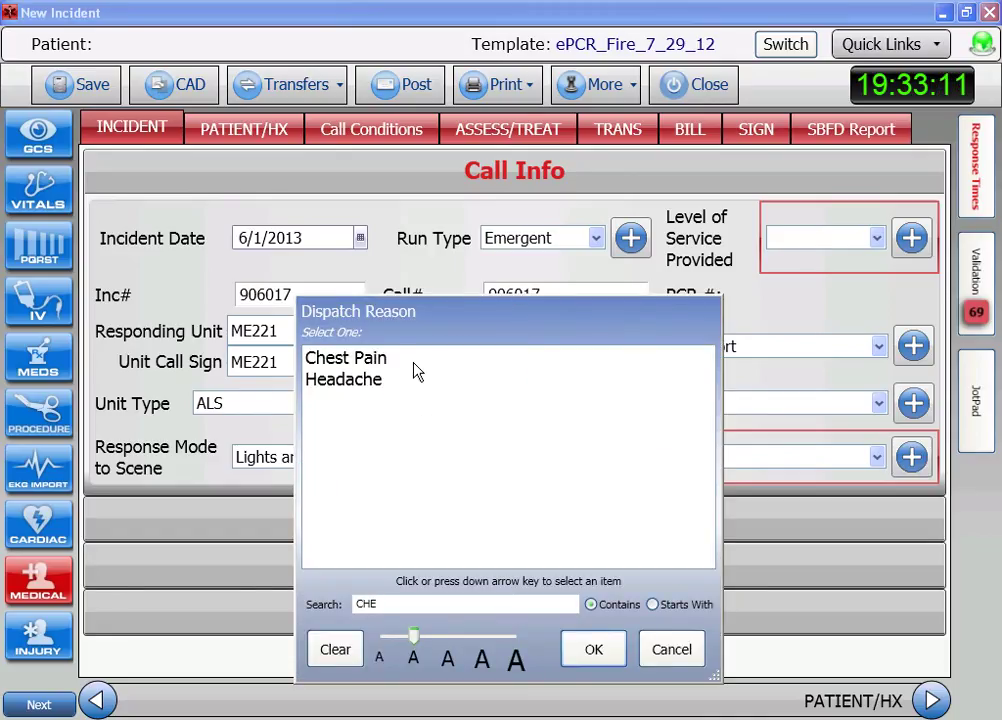
pyautogui.press('Down')
pyautogui.click(612, 655)
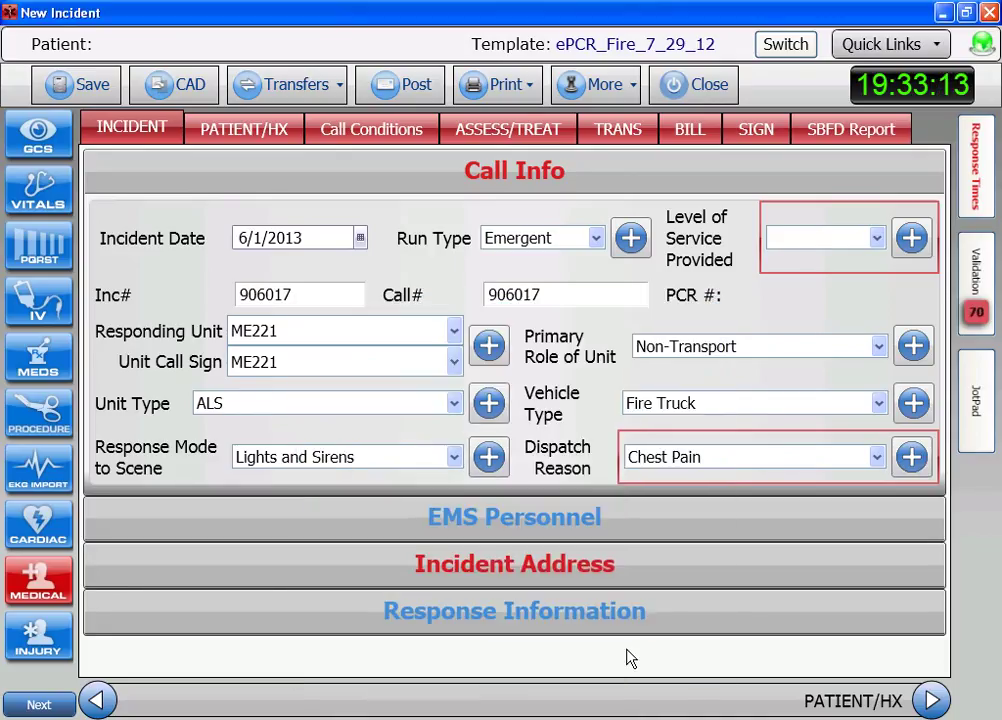
pyautogui.click(710, 551)
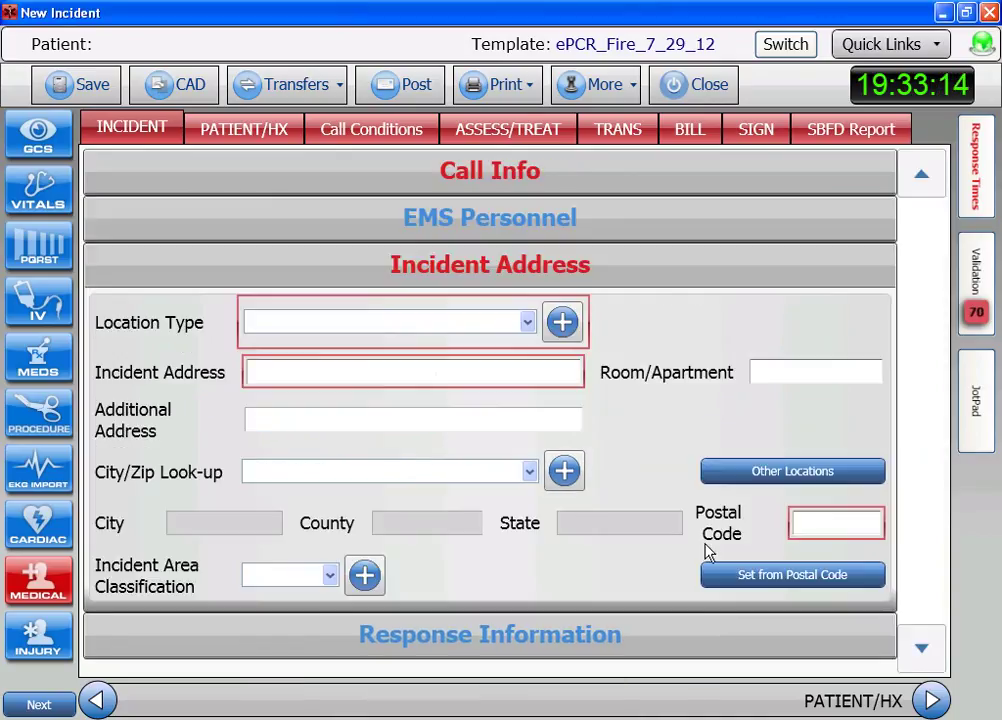
pyautogui.click(417, 382)
pyautogui.write('555 N G ST')
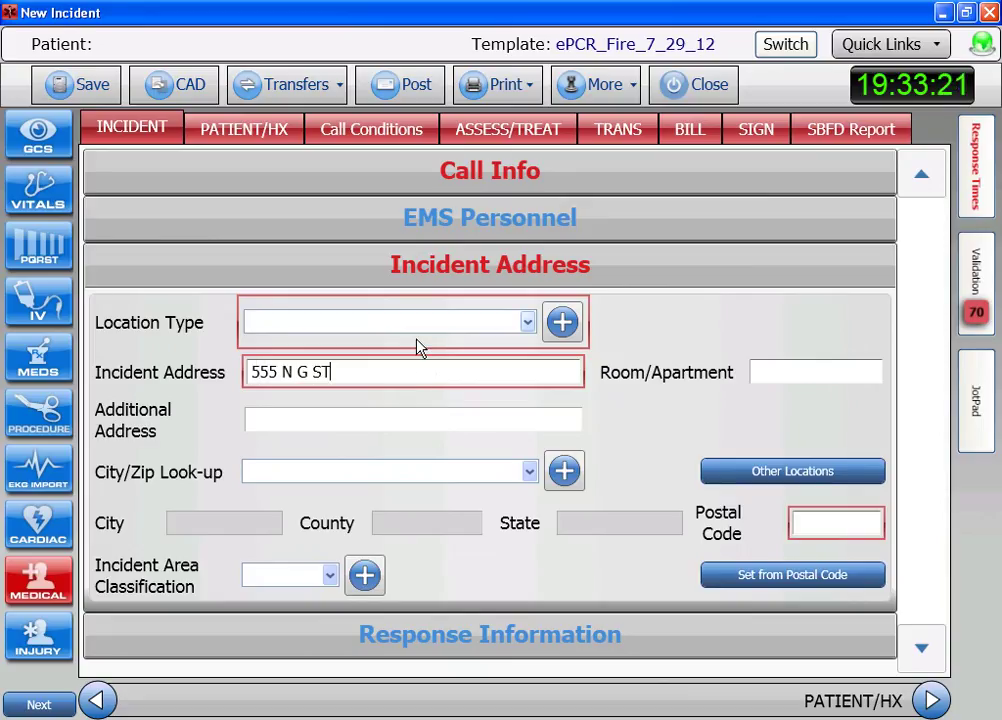
pyautogui.click(836, 375)
pyautogui.write('712')
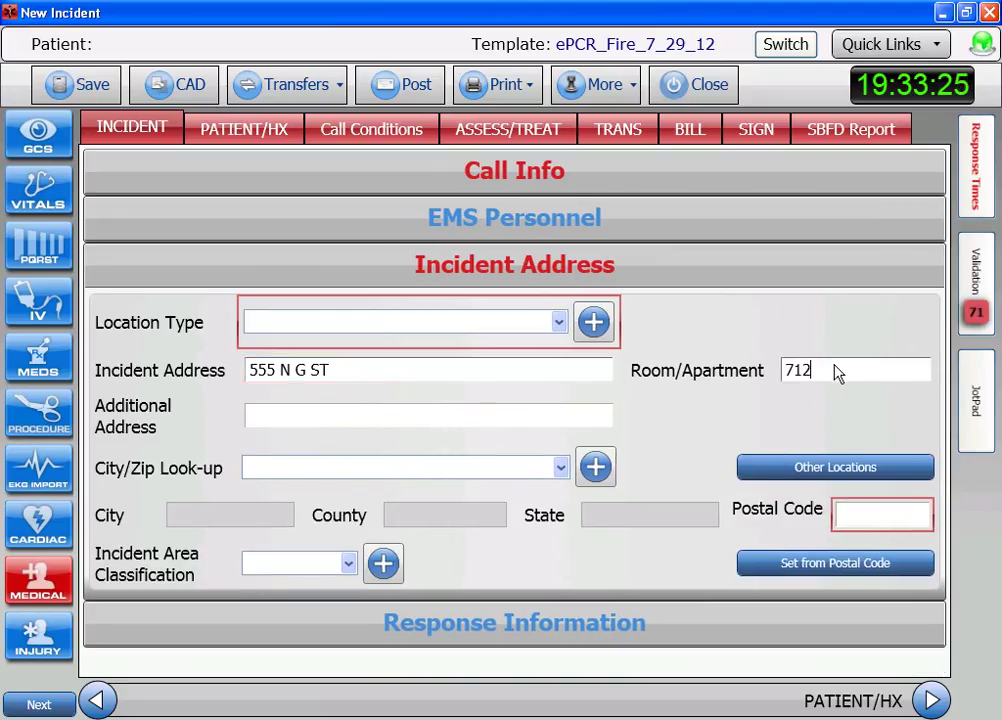
# Step: Set the location type to Home/Residence and the level of service to ALS
pyautogui.click(596, 326)
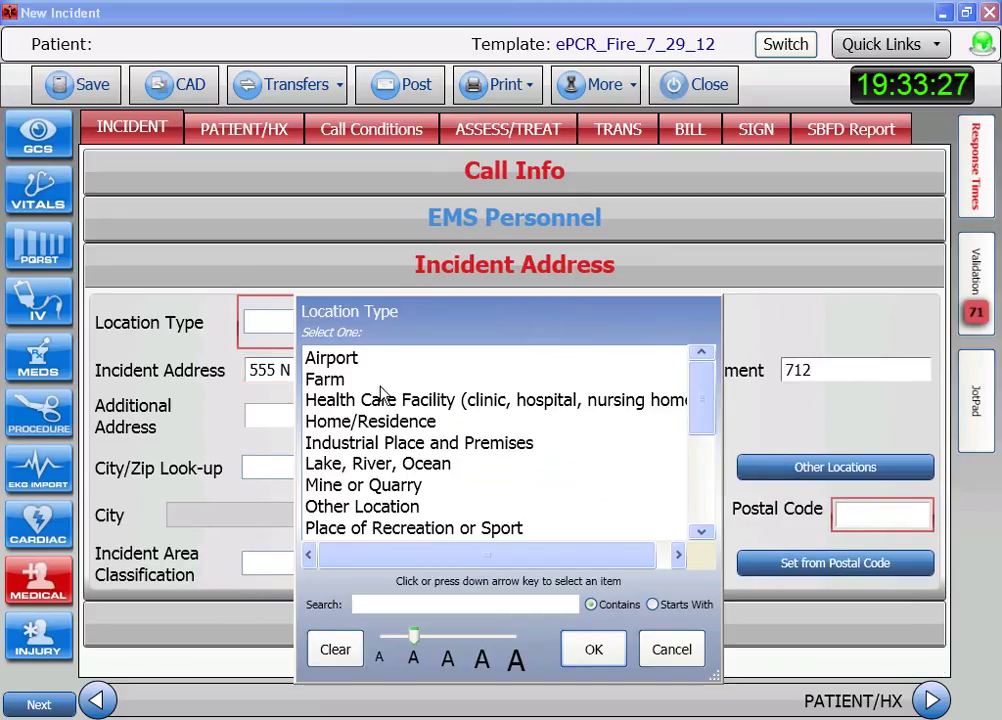
pyautogui.click(443, 420)
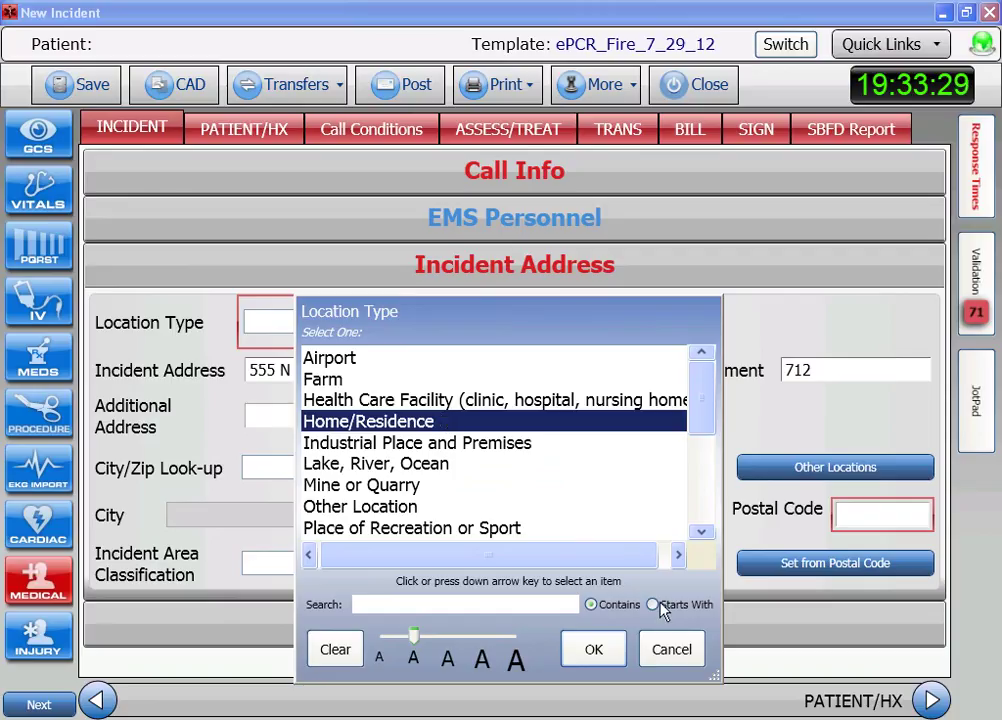
pyautogui.click(604, 654)
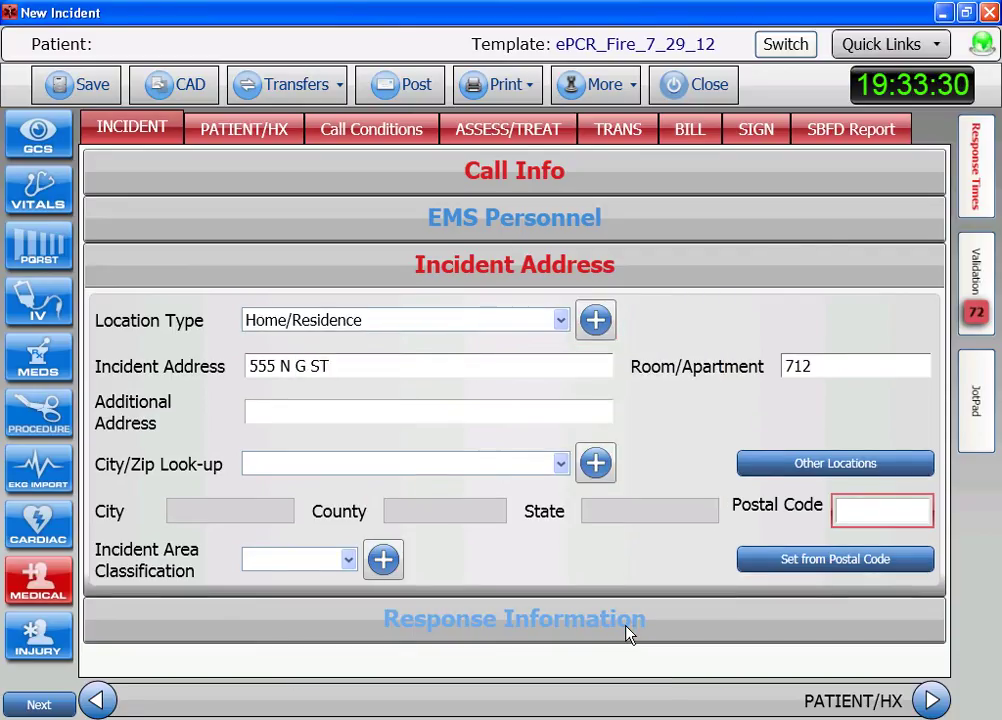
pyautogui.click(739, 182)
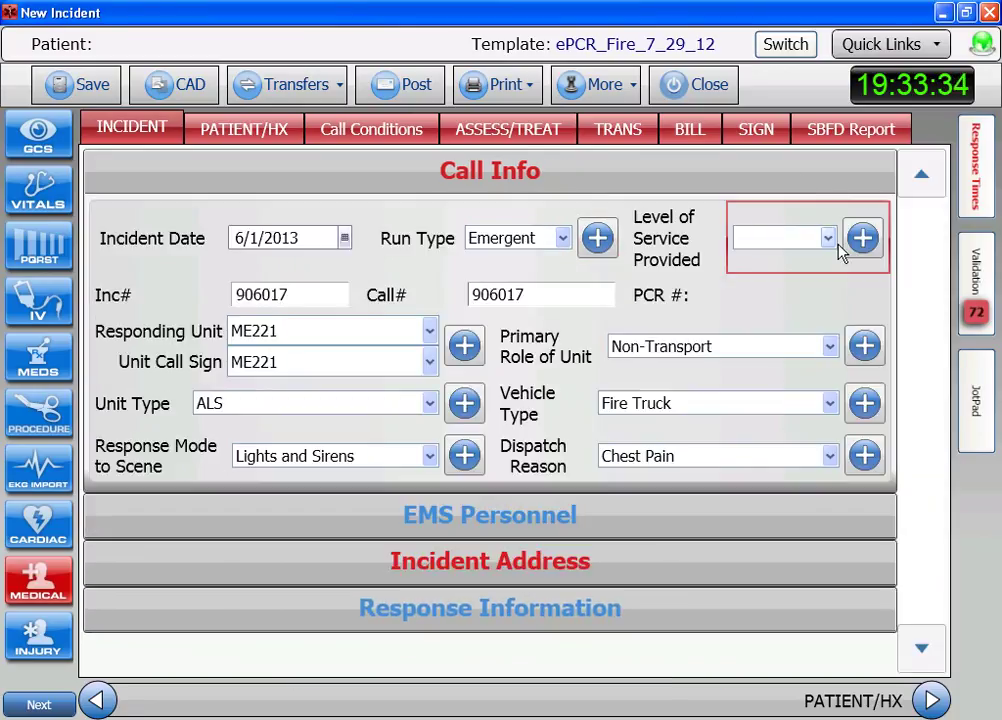
pyautogui.press('Down')
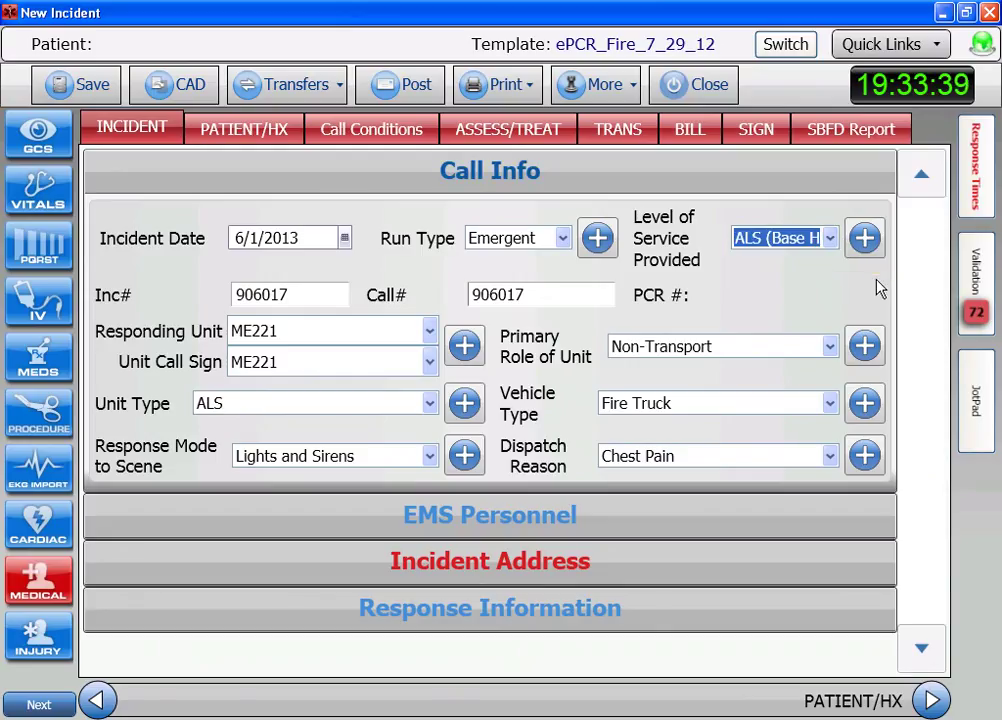
# Step: Enter postal code 92410 and auto-fill city, county and state from it
pyautogui.click(689, 561)
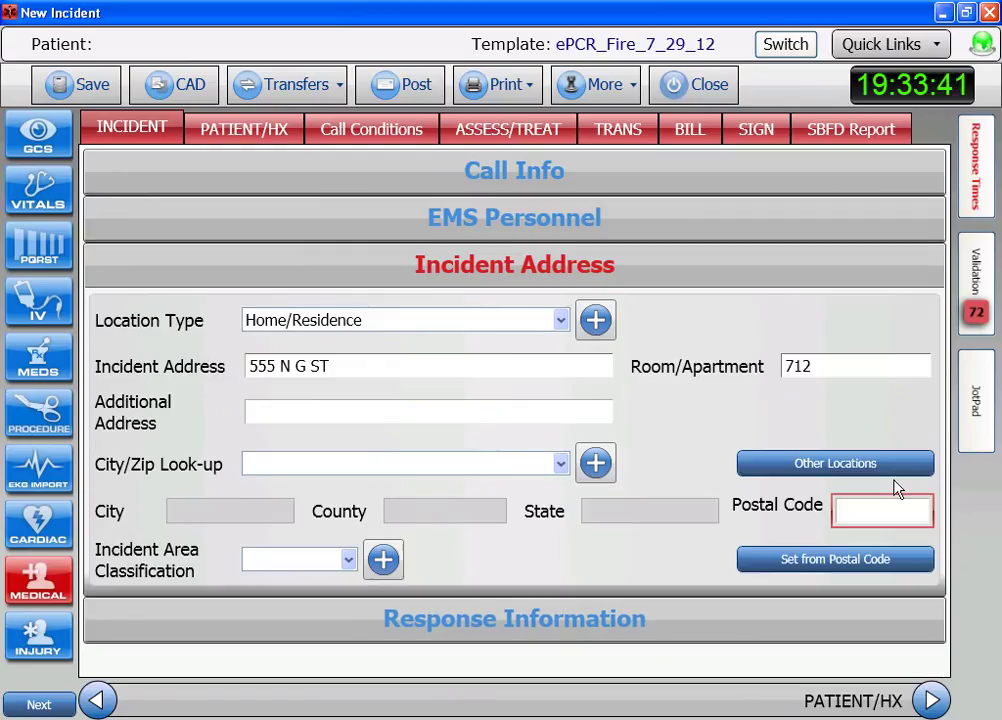
pyautogui.write('92410')
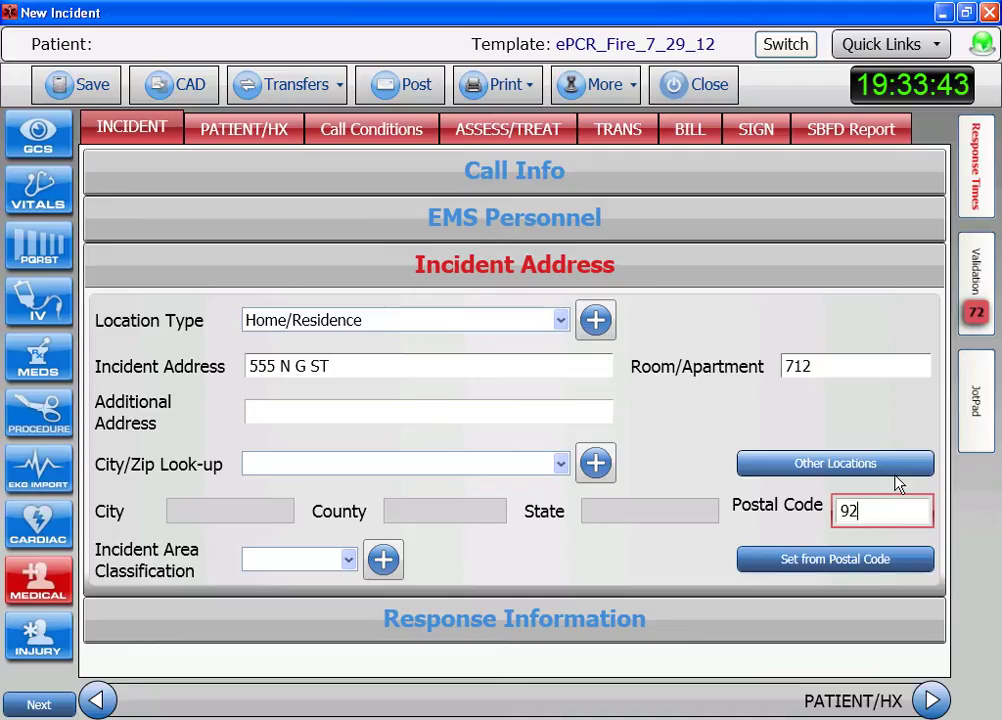
pyautogui.click(866, 562)
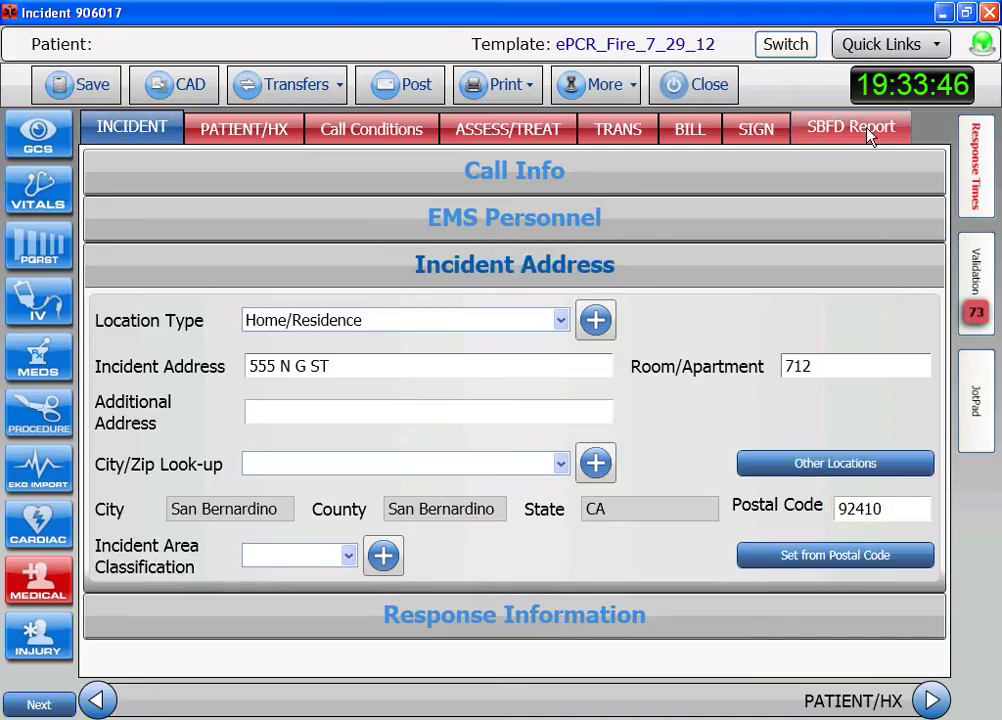
# Step: On the Captains Report, stamp the arrive scene and patient contact times
pyautogui.click(868, 135)
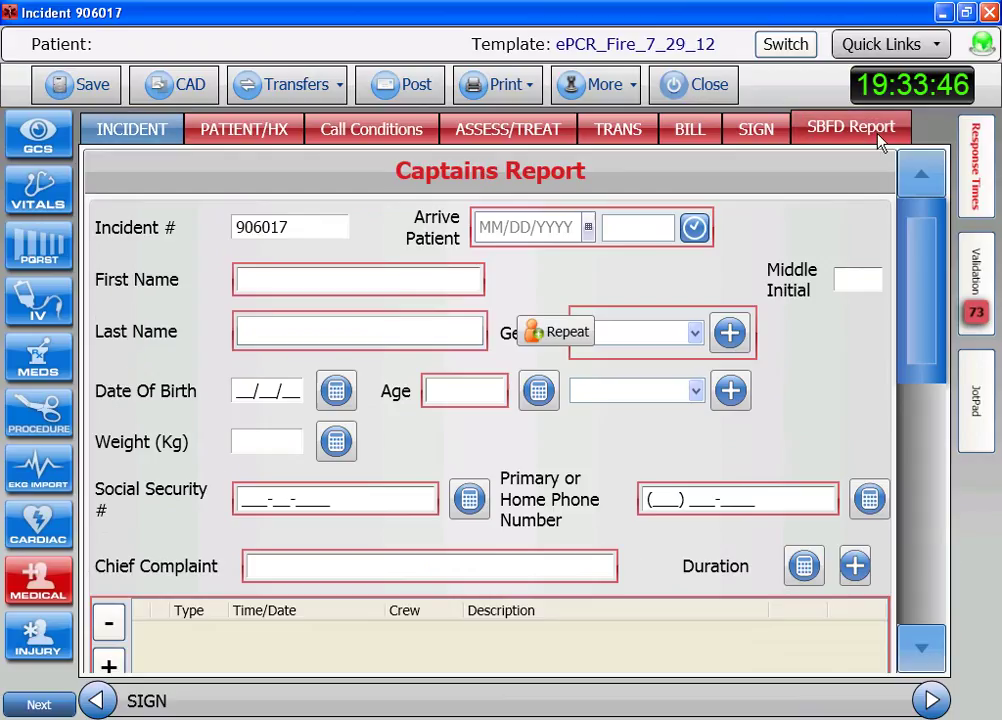
pyautogui.click(977, 185)
pyautogui.click(929, 381)
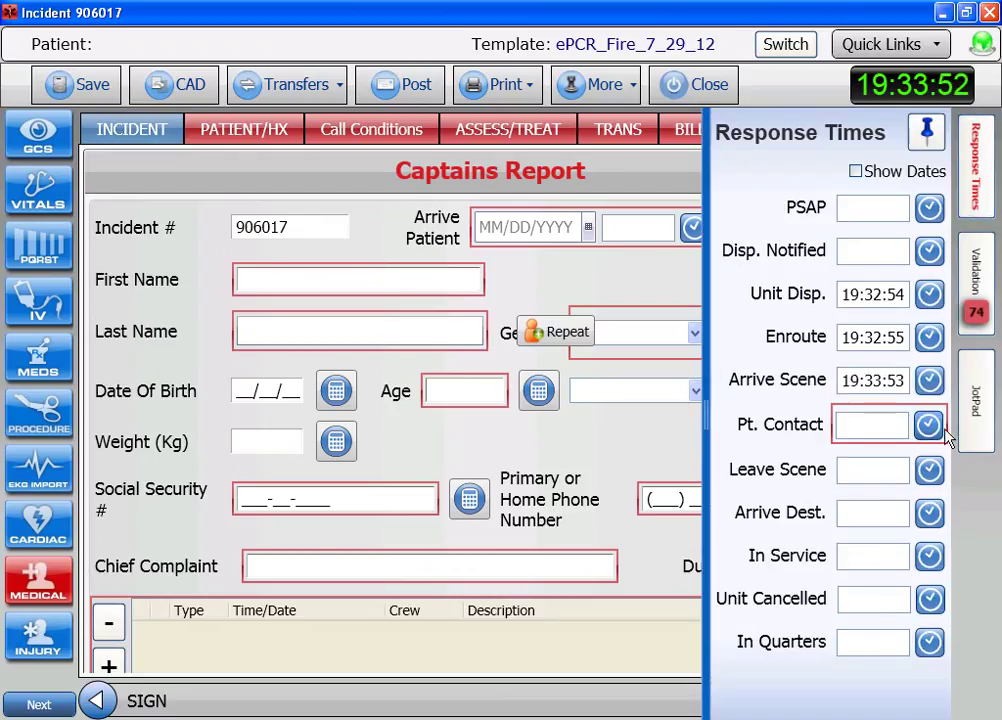
pyautogui.click(929, 424)
# Step: Fill patient details from the existing HERTZ patient record and review the form
pyautogui.click(403, 336)
pyautogui.write('H')
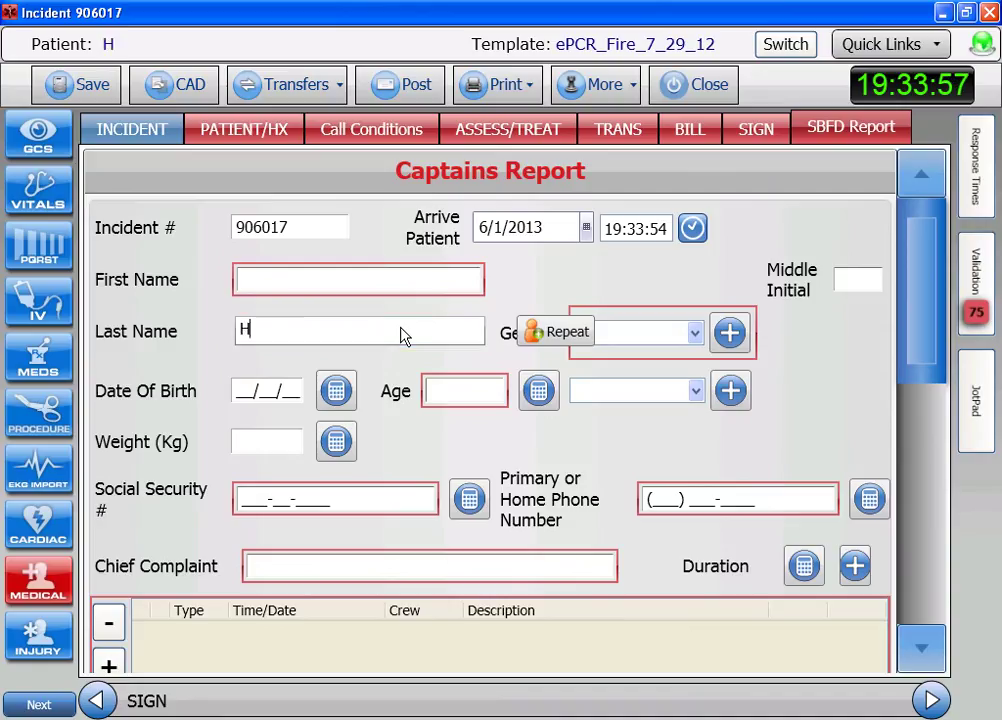
pyautogui.write('ERTZ')
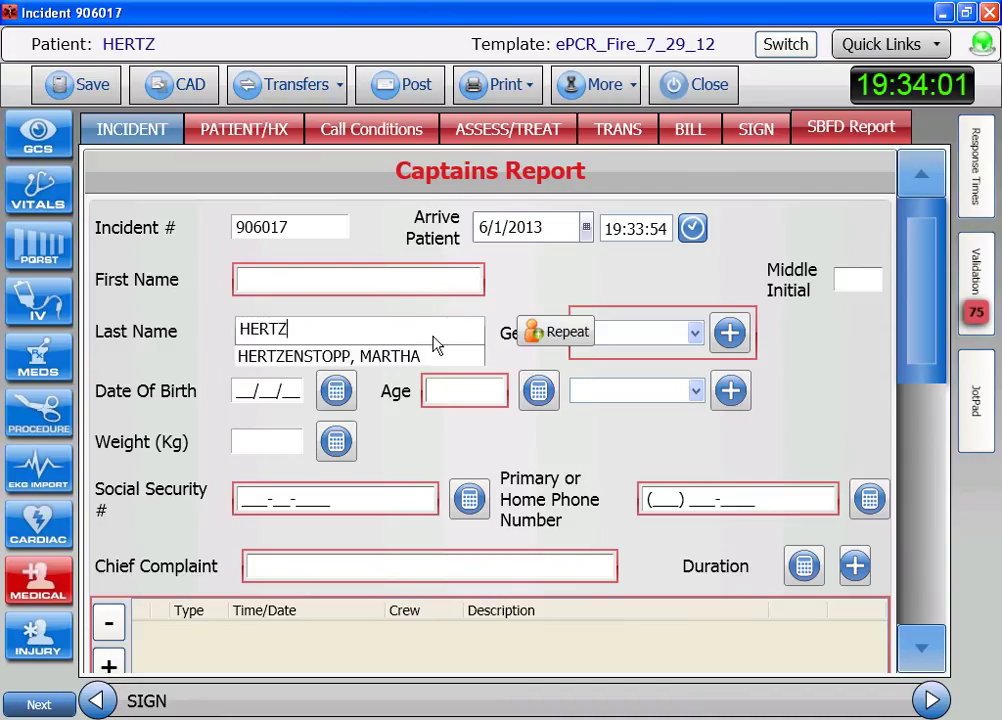
pyautogui.click(425, 356)
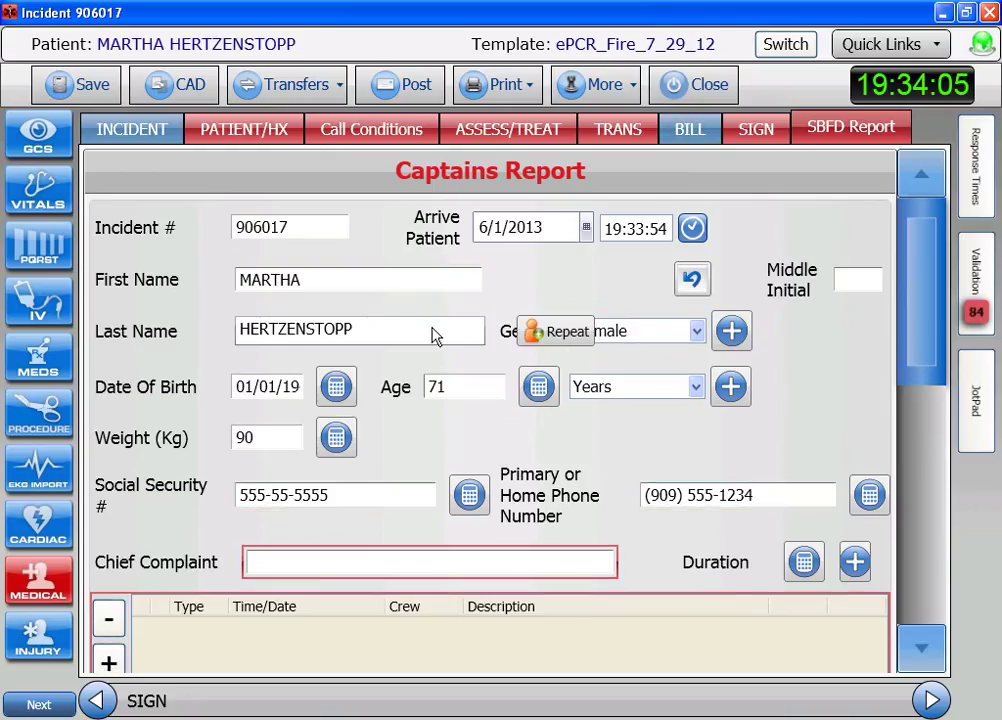
pyautogui.click(926, 600)
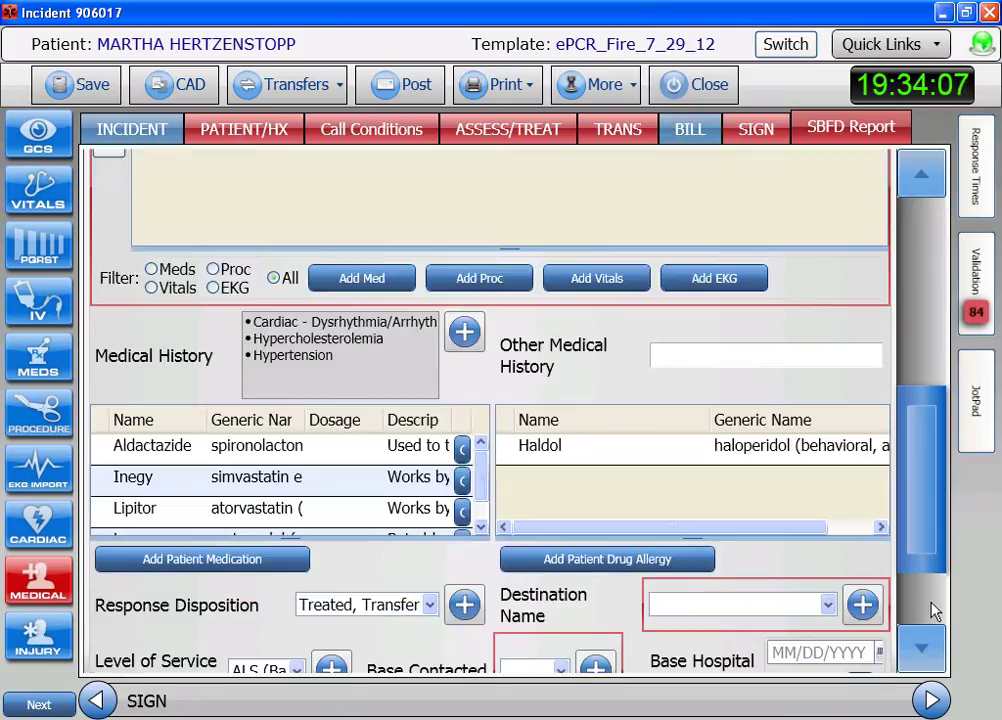
pyautogui.click(928, 614)
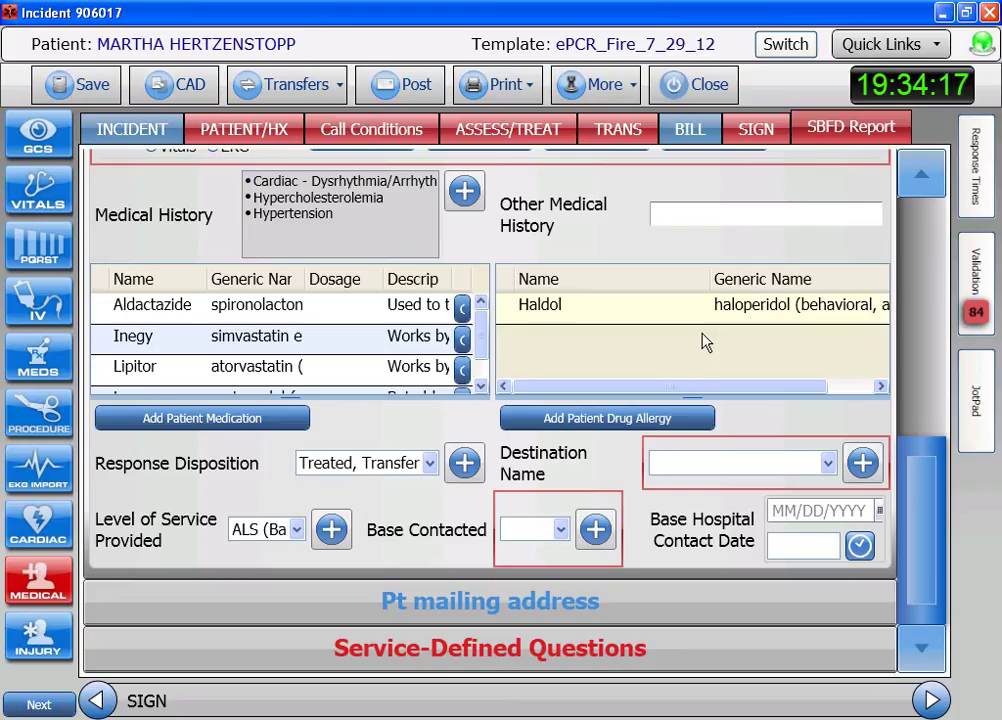
# Step: Enter chief complaint CHEST PAIN W SOB with a duration of 2 hours
pyautogui.scroll(10, 705, 342)
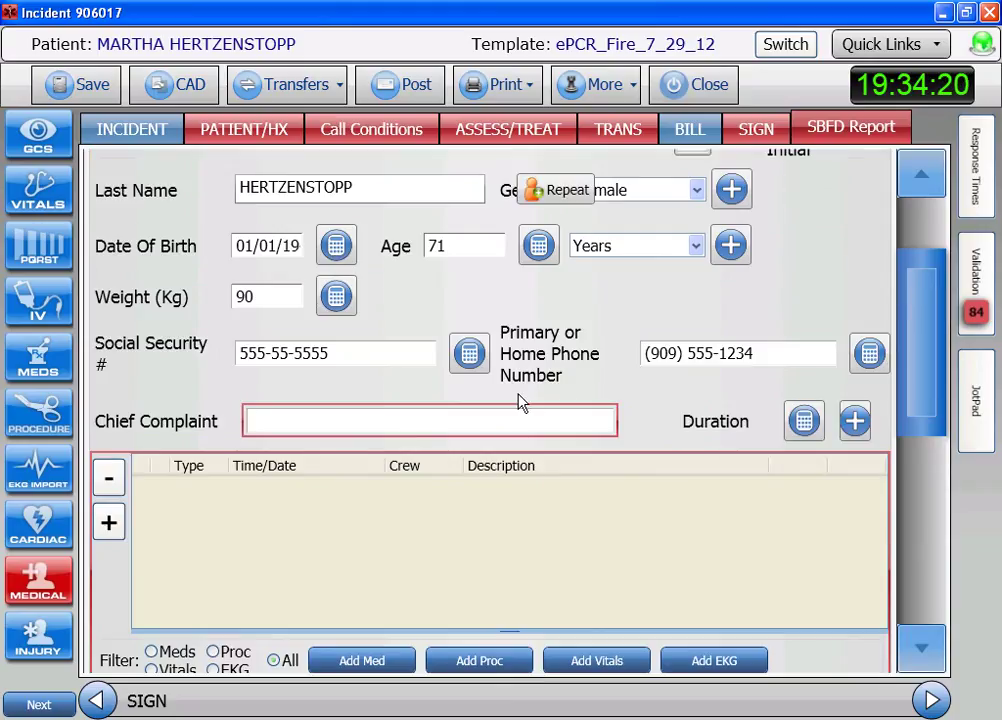
pyautogui.write('CHEST PAI')
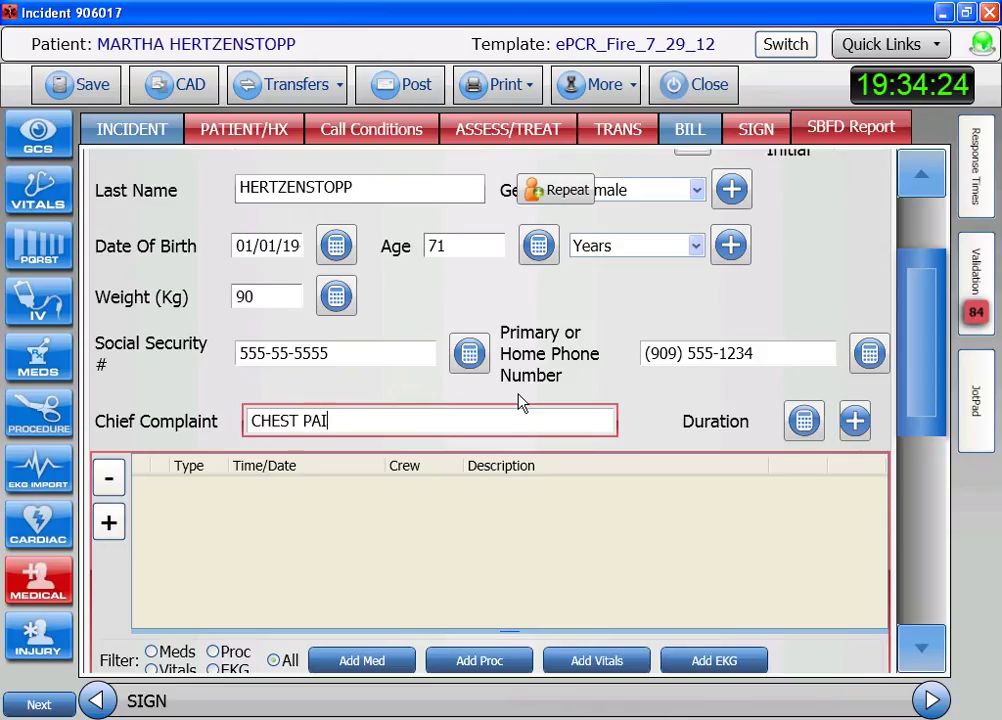
pyautogui.write('N W SOB')
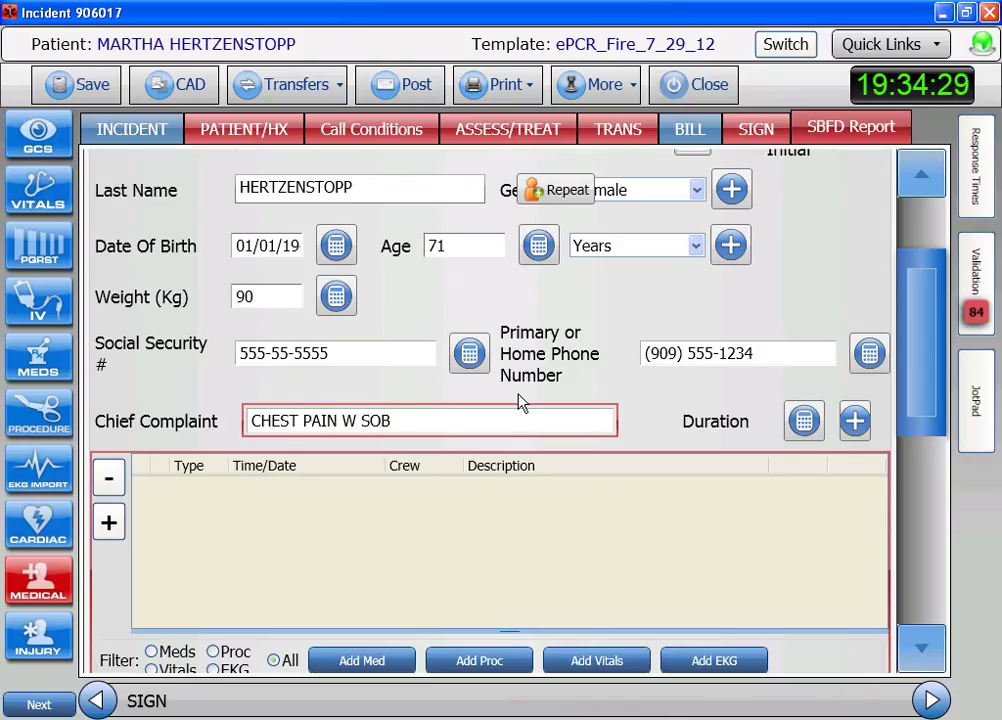
pyautogui.click(808, 418)
pyautogui.click(495, 240)
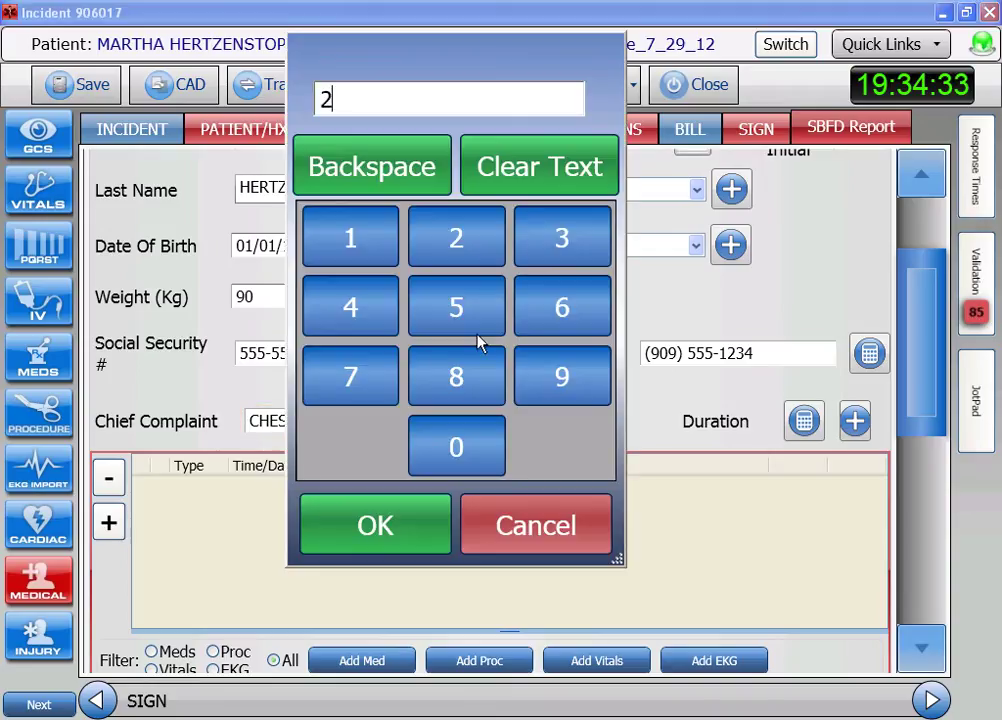
pyautogui.click(385, 528)
pyautogui.click(868, 428)
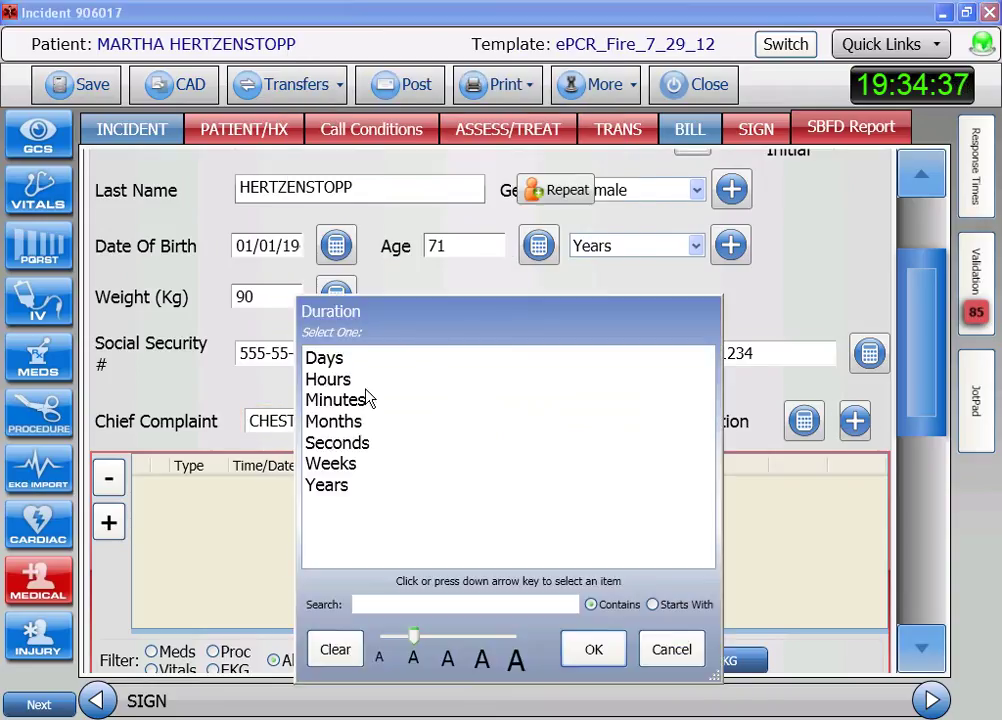
pyautogui.click(410, 388)
pyautogui.click(605, 650)
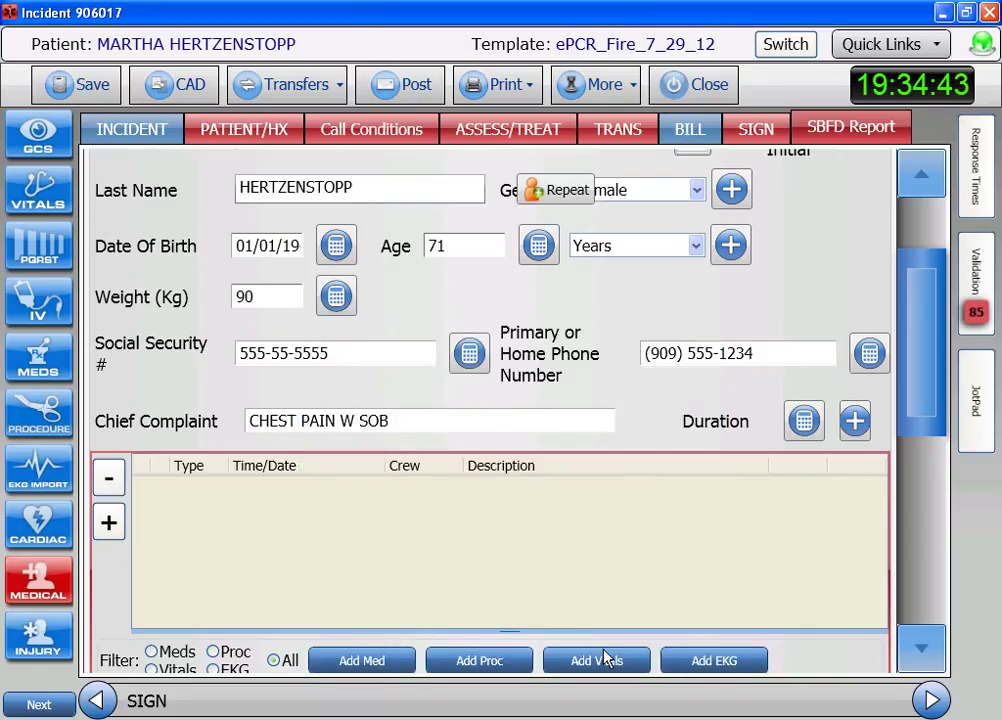
# Step: Record GCS 15: eyes open spontaneously, oriented, obeys commands, timed to now
pyautogui.click(45, 142)
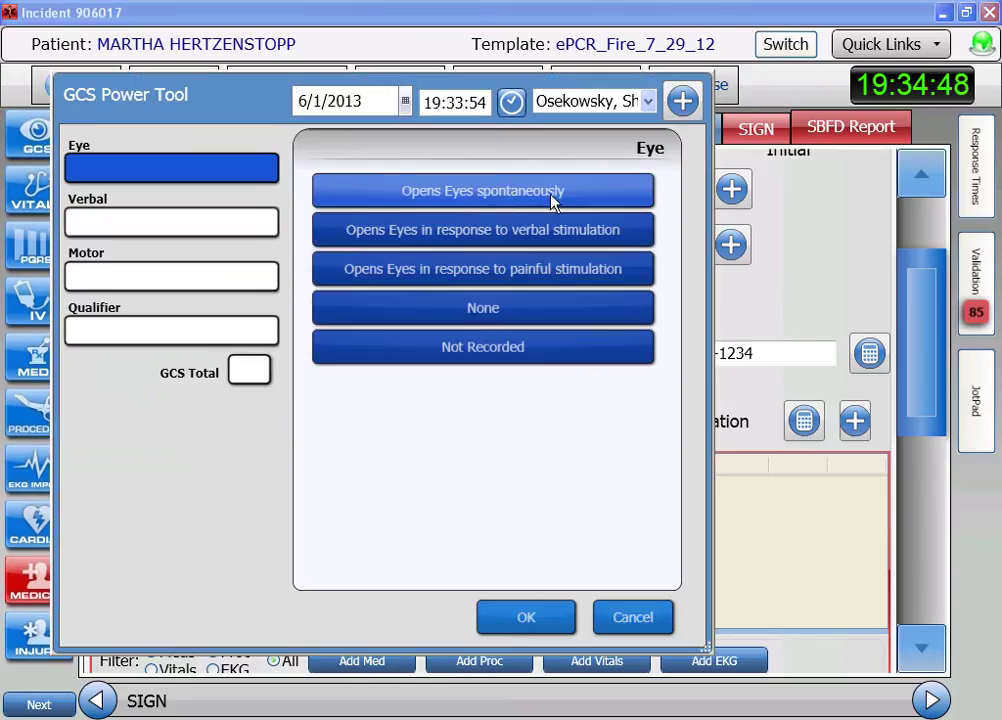
pyautogui.click(551, 197)
pyautogui.click(548, 197)
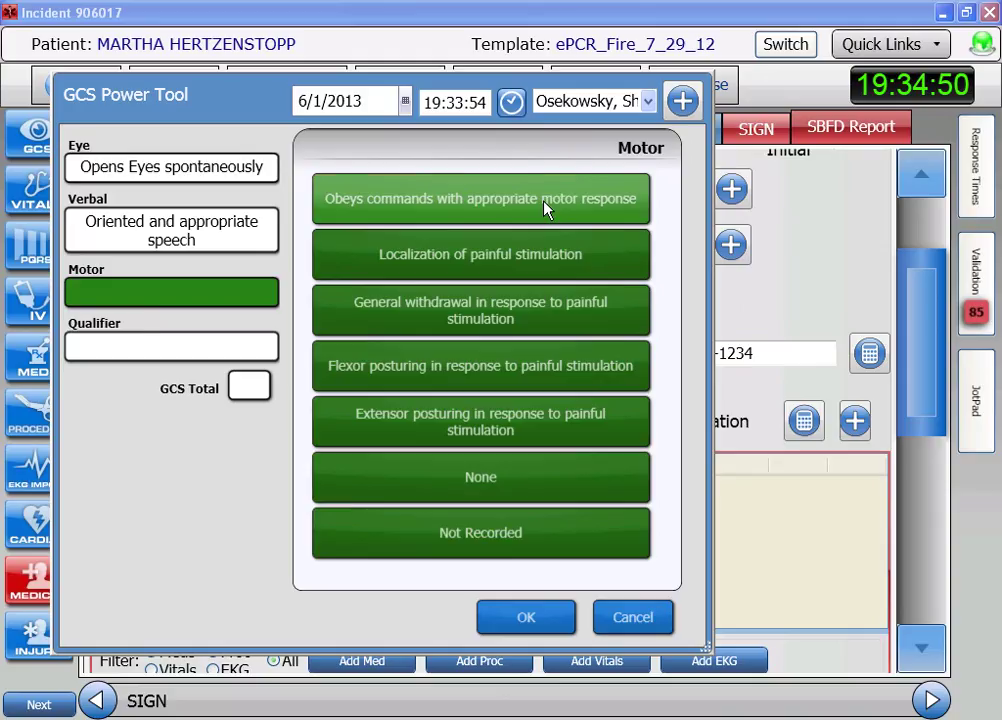
pyautogui.click(548, 204)
pyautogui.click(562, 196)
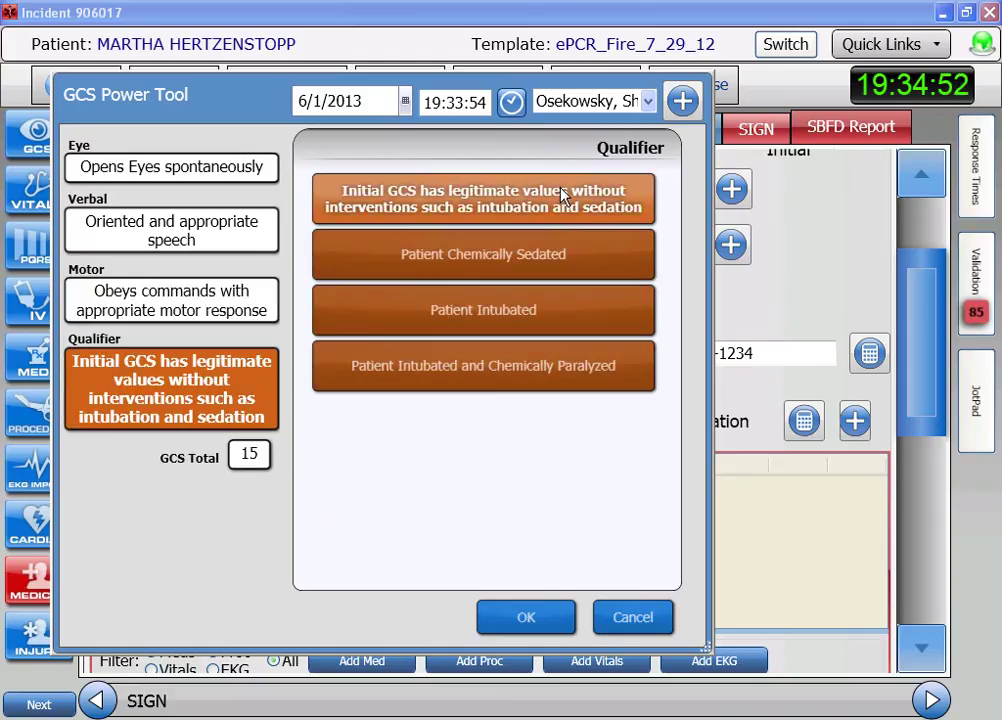
pyautogui.click(516, 103)
pyautogui.click(566, 625)
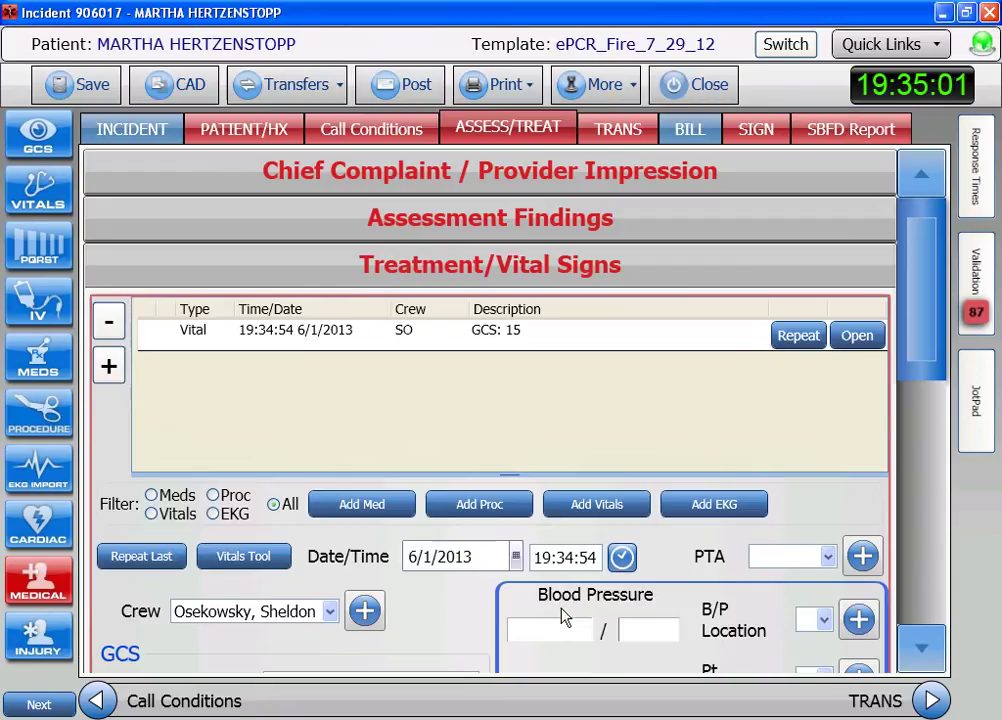
# Step: Add vitals with pulse 48 irregularly-irregular and respirations 20 regularly-regular
pyautogui.click(63, 203)
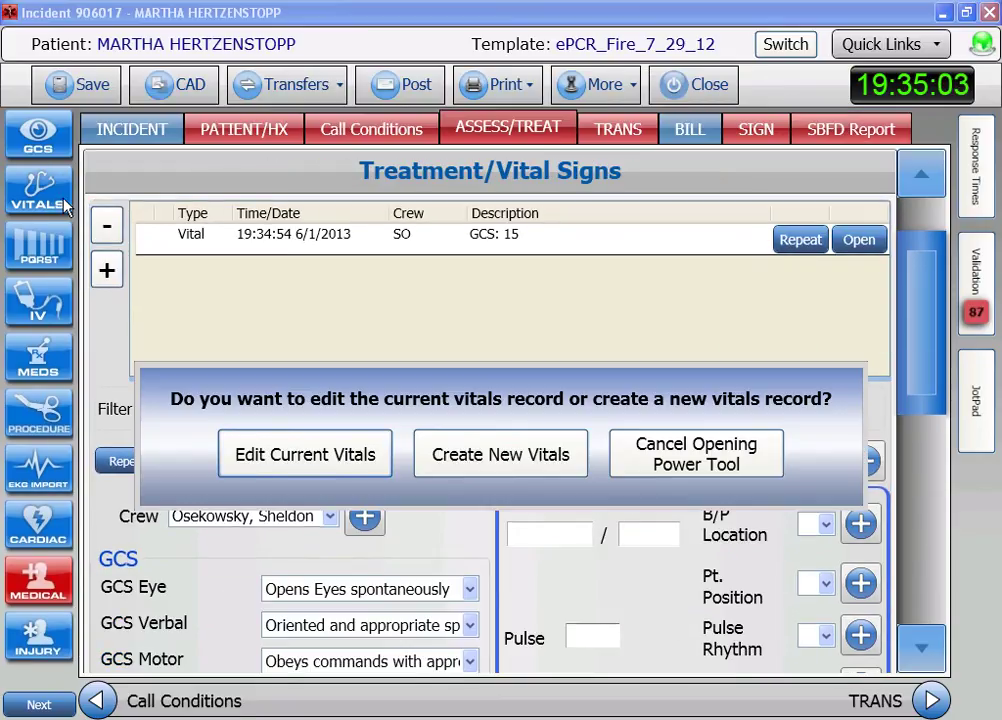
pyautogui.click(369, 458)
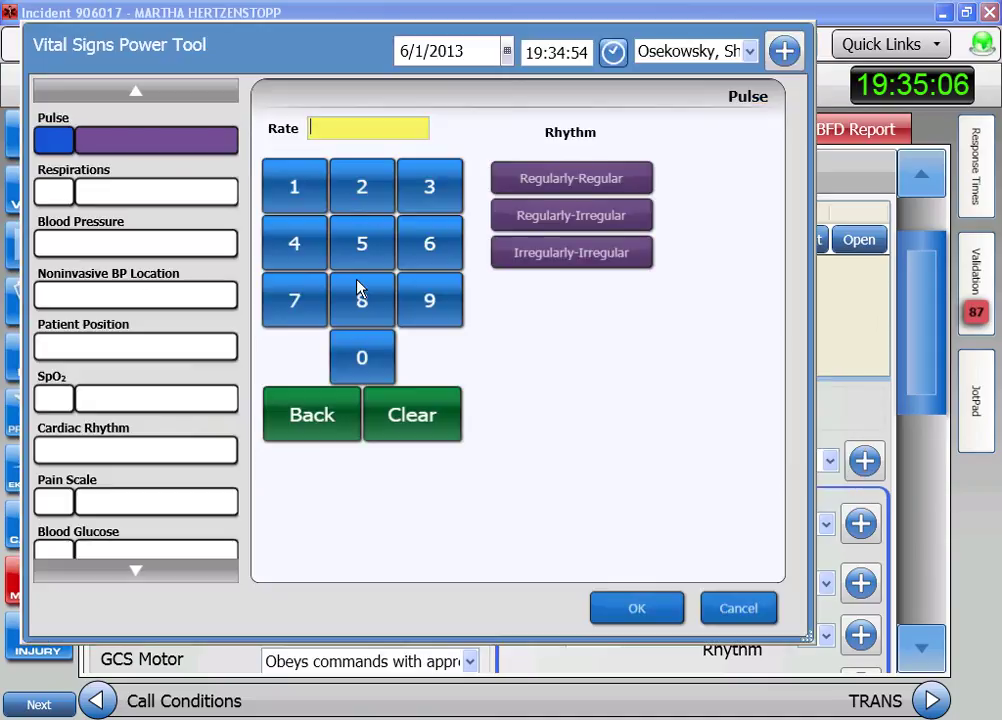
pyautogui.click(316, 260)
pyautogui.click(371, 314)
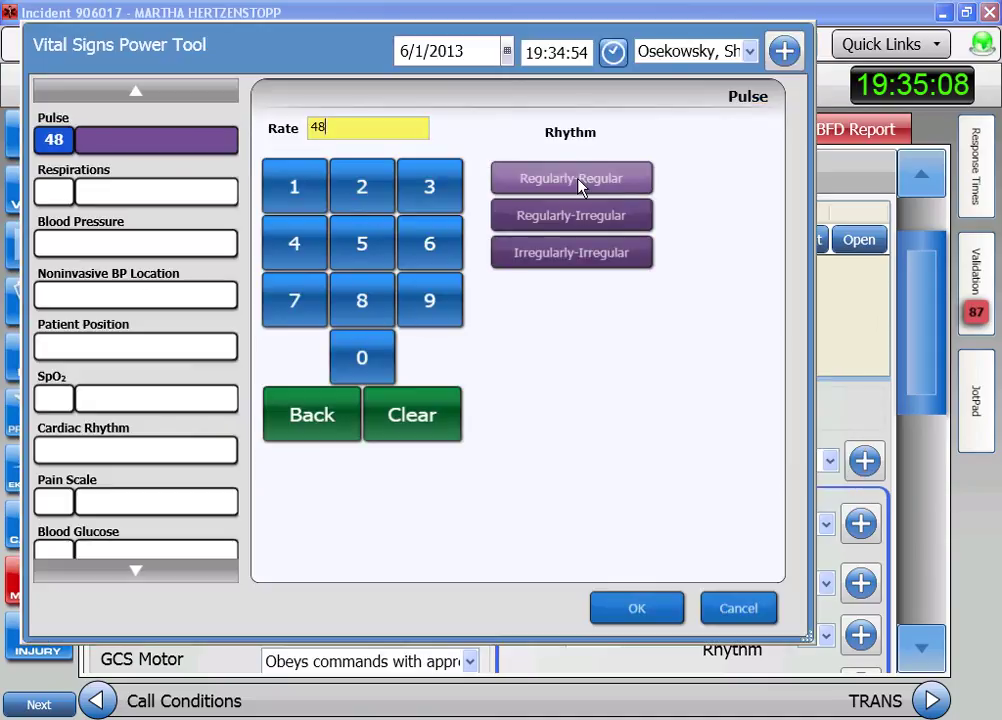
pyautogui.click(598, 252)
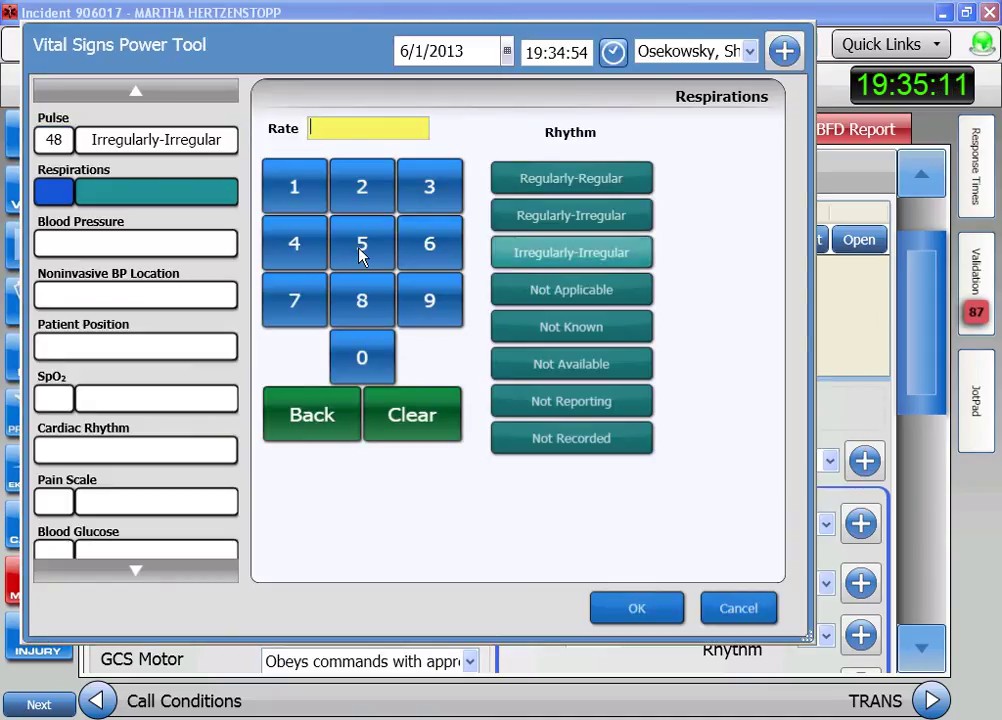
pyautogui.click(369, 205)
pyautogui.click(367, 366)
pyautogui.click(521, 184)
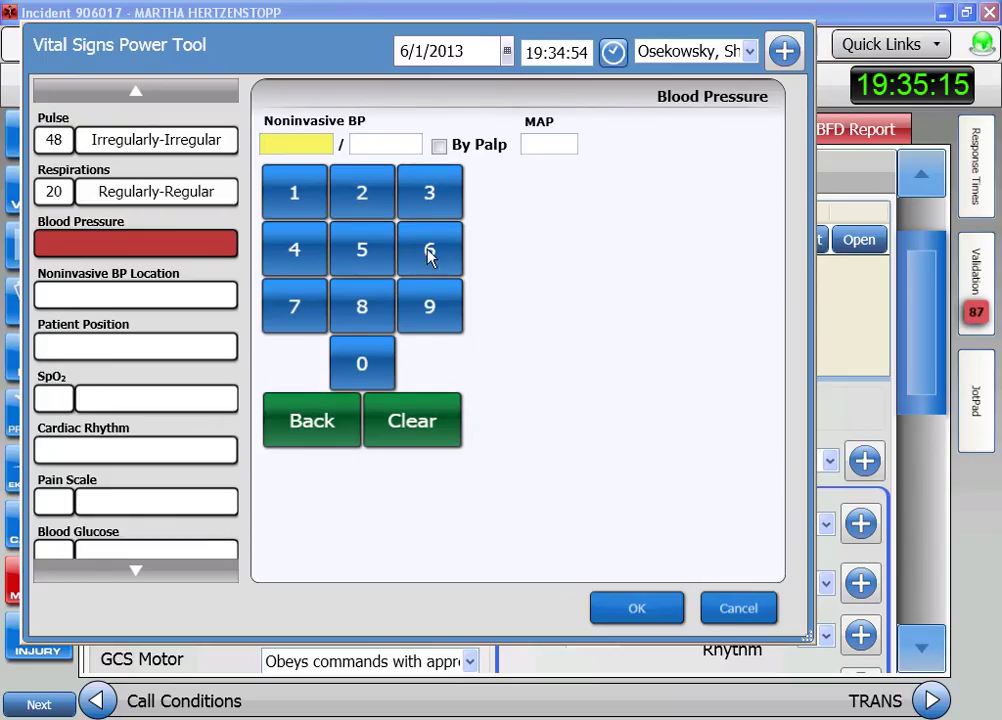
# Step: Record blood pressure 84/48 on the left arm, patient sitting
pyautogui.click(362, 305)
pyautogui.click(294, 249)
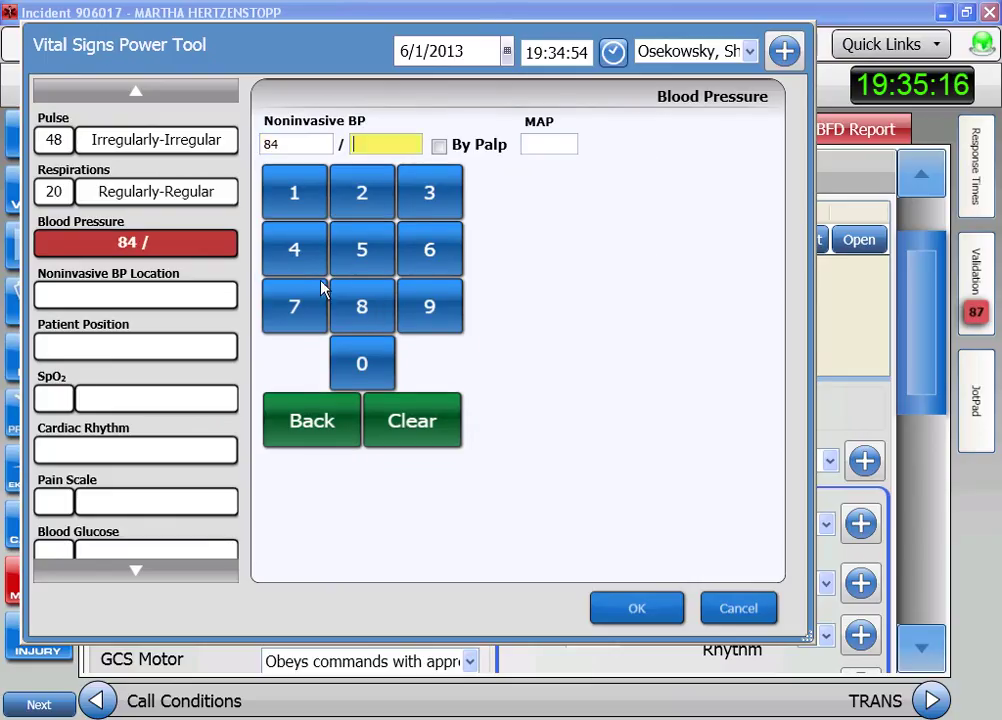
pyautogui.click(318, 262)
pyautogui.click(364, 308)
pyautogui.click(378, 181)
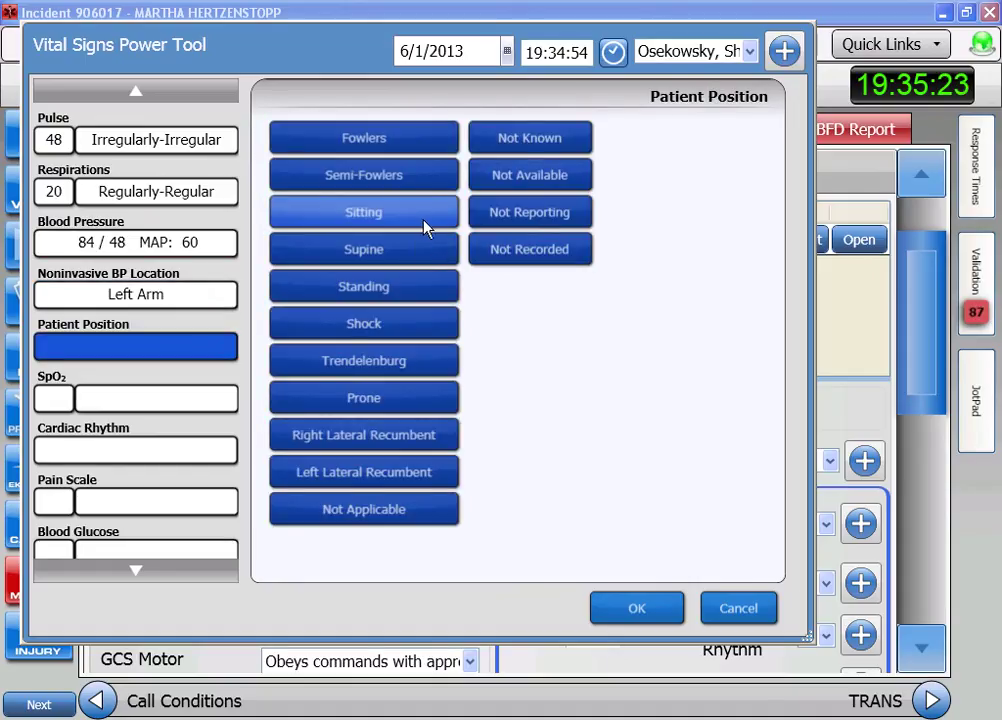
pyautogui.click(427, 226)
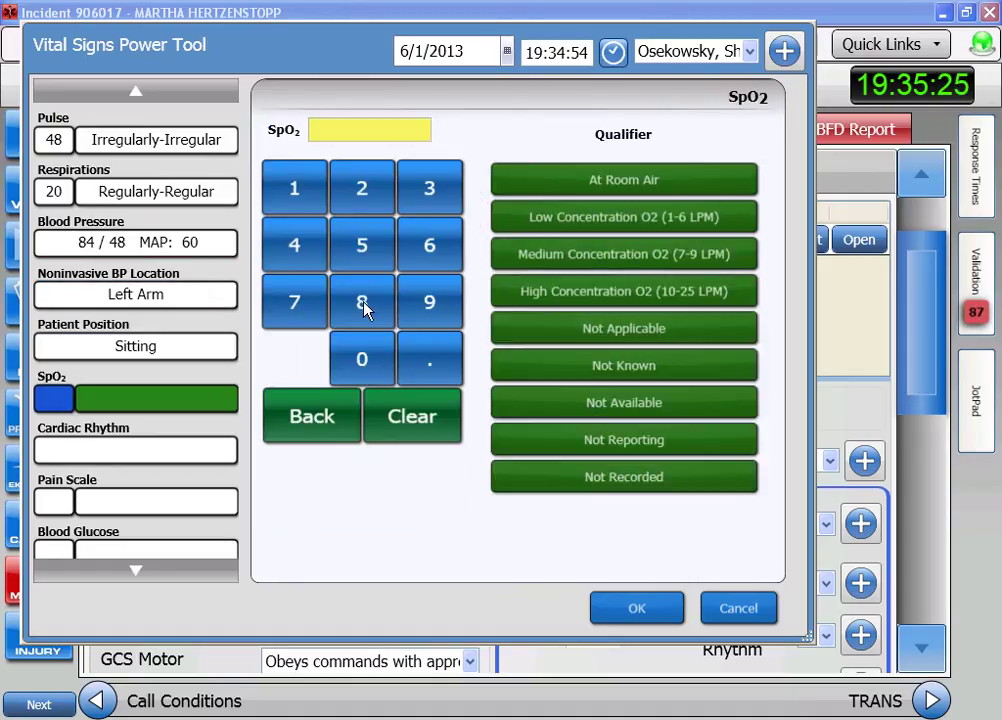
# Step: Record SpO2 86 on room air, sinus bradycardia, numeric pain 8, and save
pyautogui.click(362, 306)
pyautogui.click(440, 252)
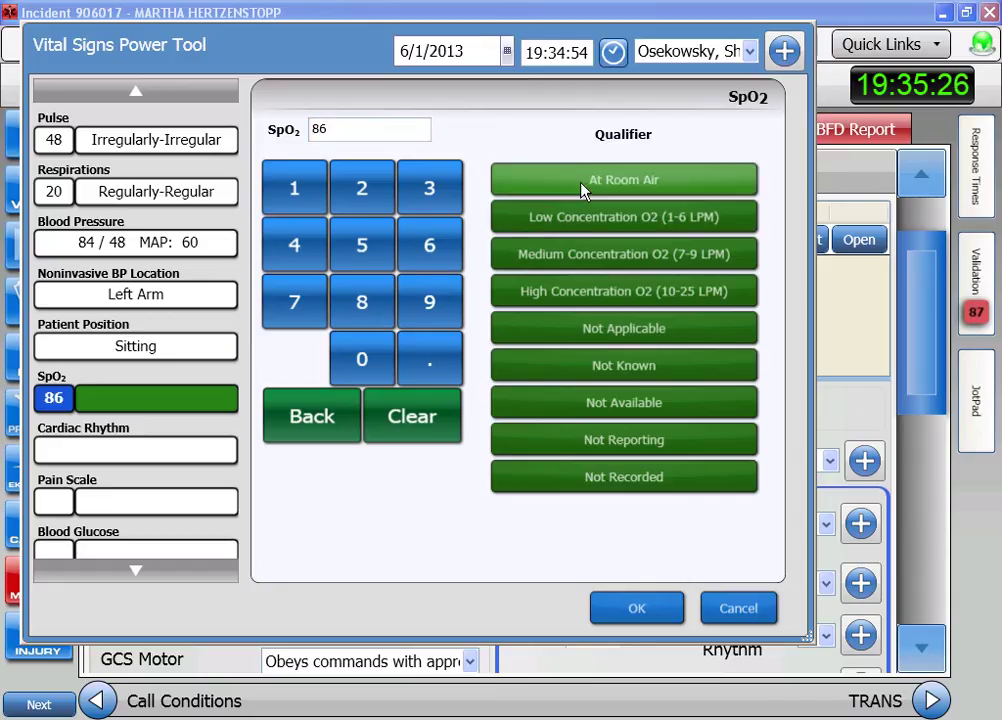
pyautogui.click(623, 180)
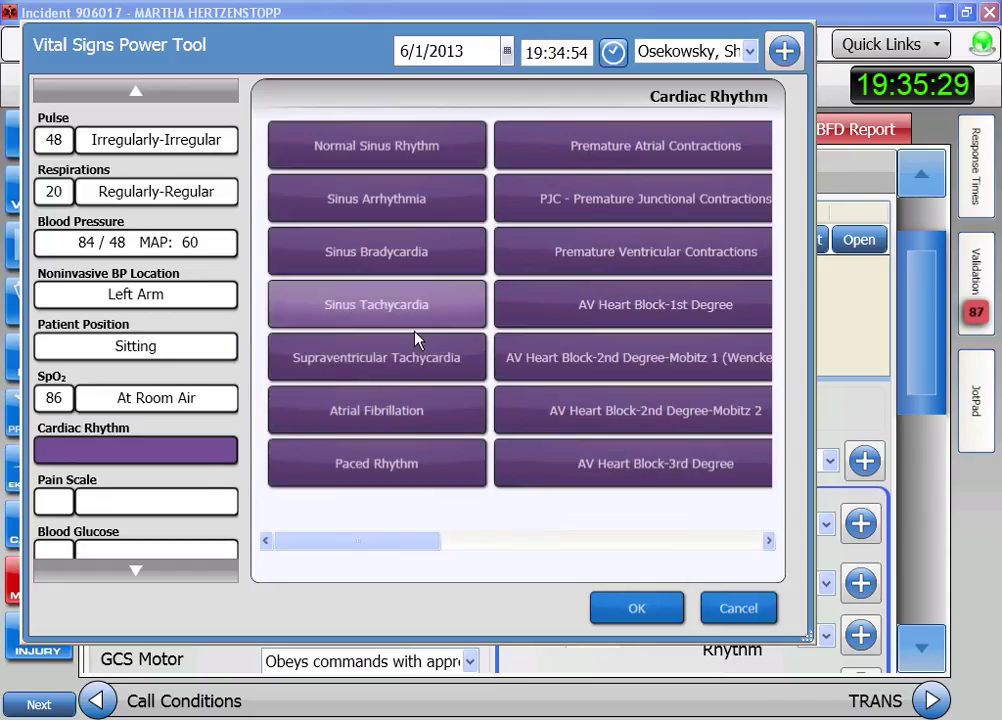
pyautogui.click(445, 265)
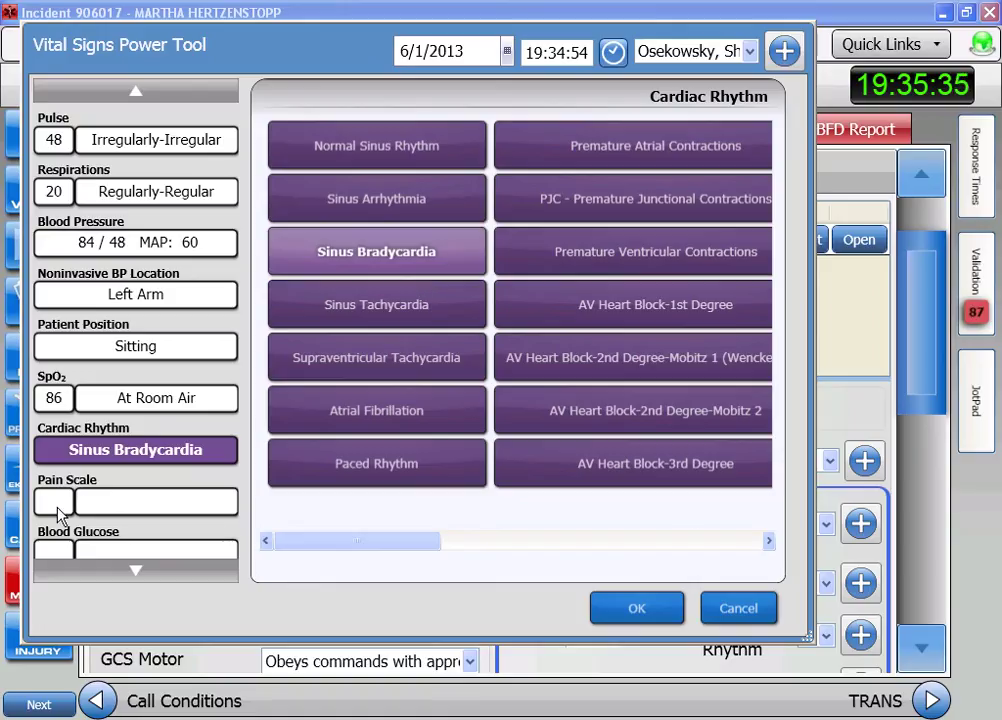
pyautogui.click(127, 487)
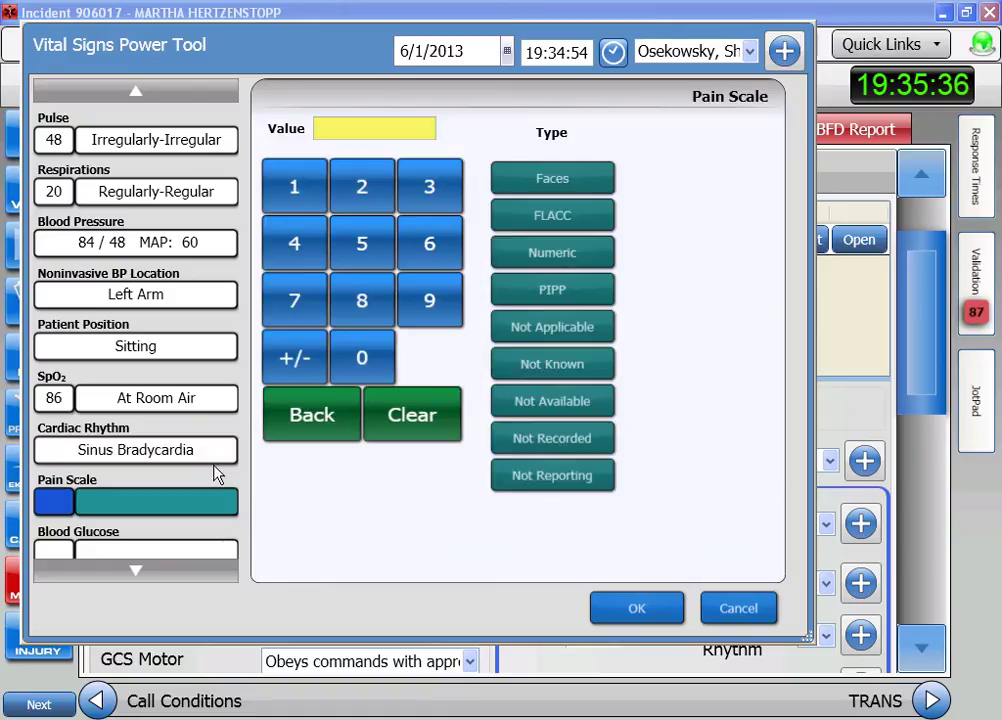
pyautogui.click(370, 305)
pyautogui.click(570, 264)
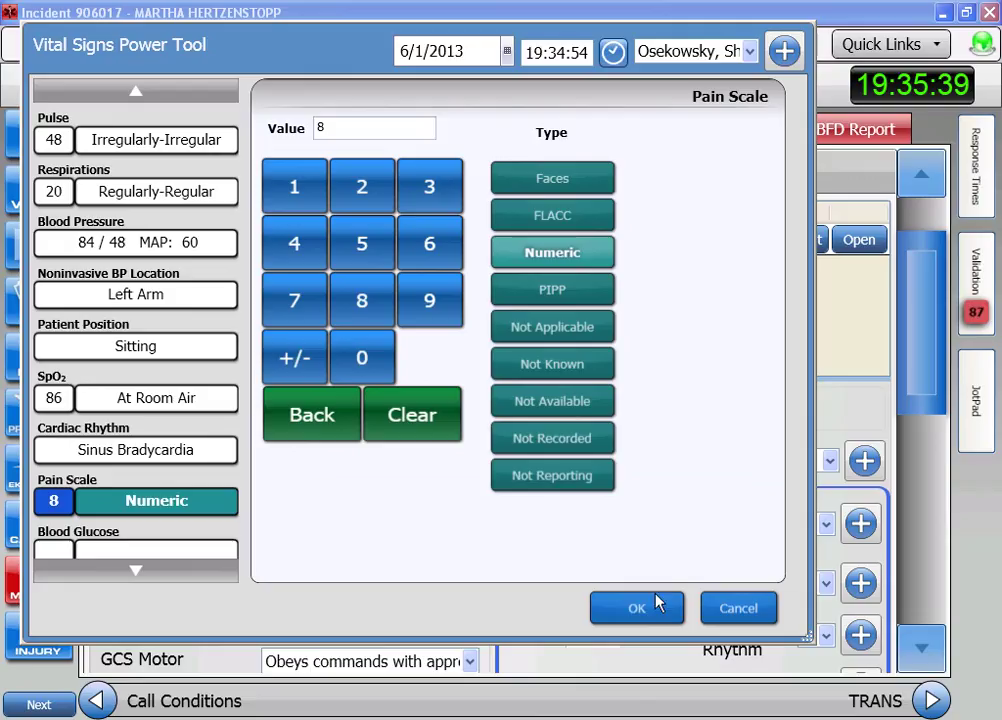
pyautogui.click(637, 608)
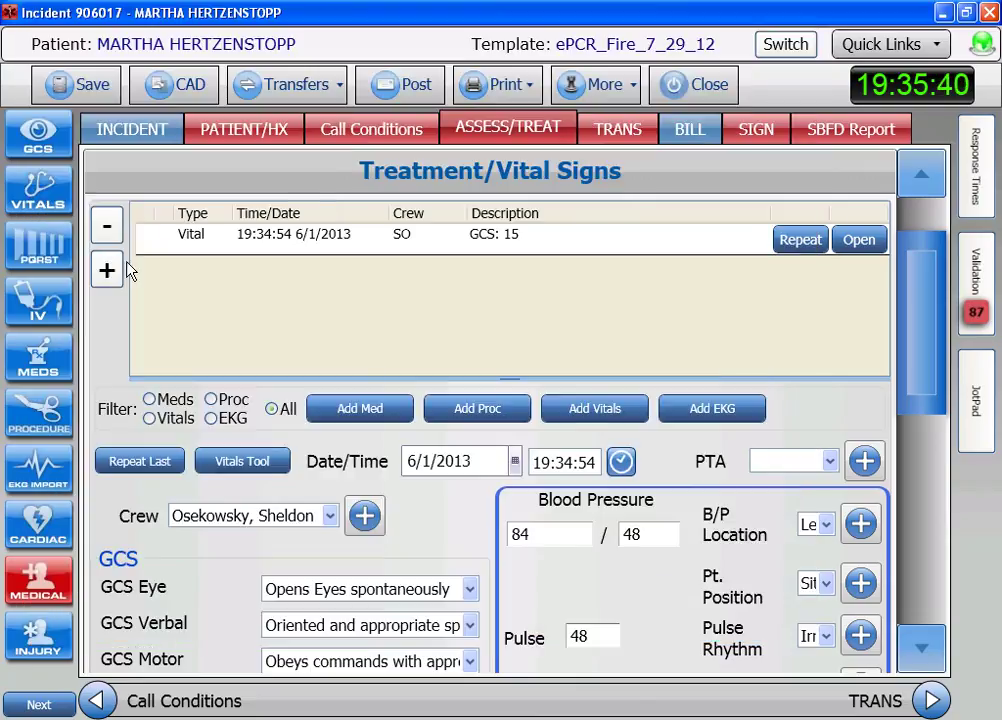
# Step: Describe the pain as unprovoked and tight, located at R Ant Chst
pyautogui.click(50, 257)
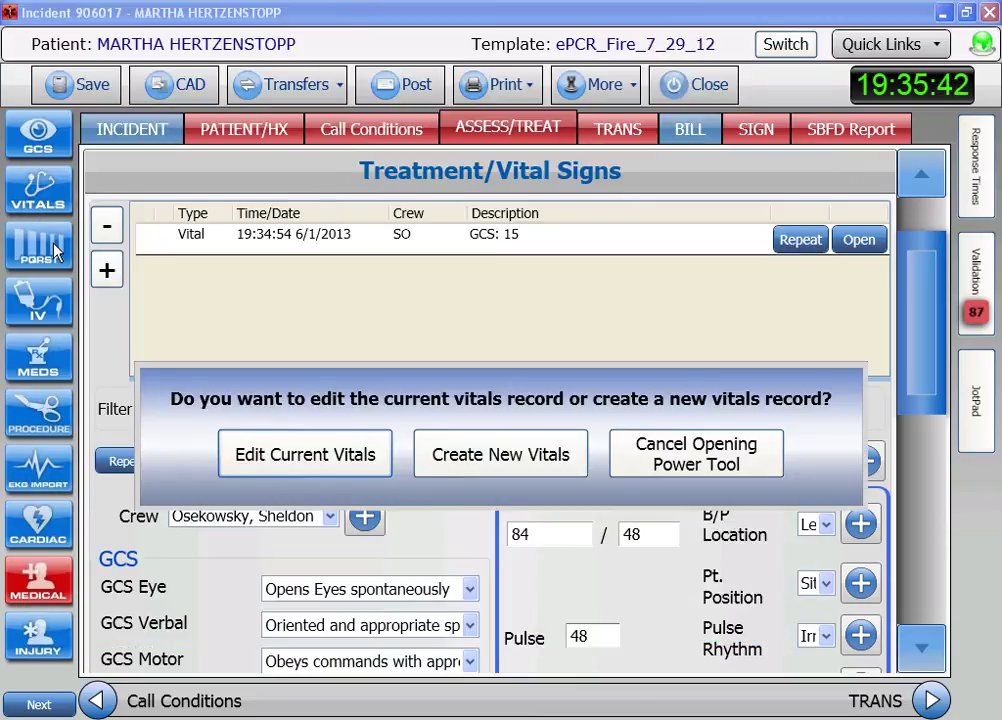
pyautogui.click(372, 456)
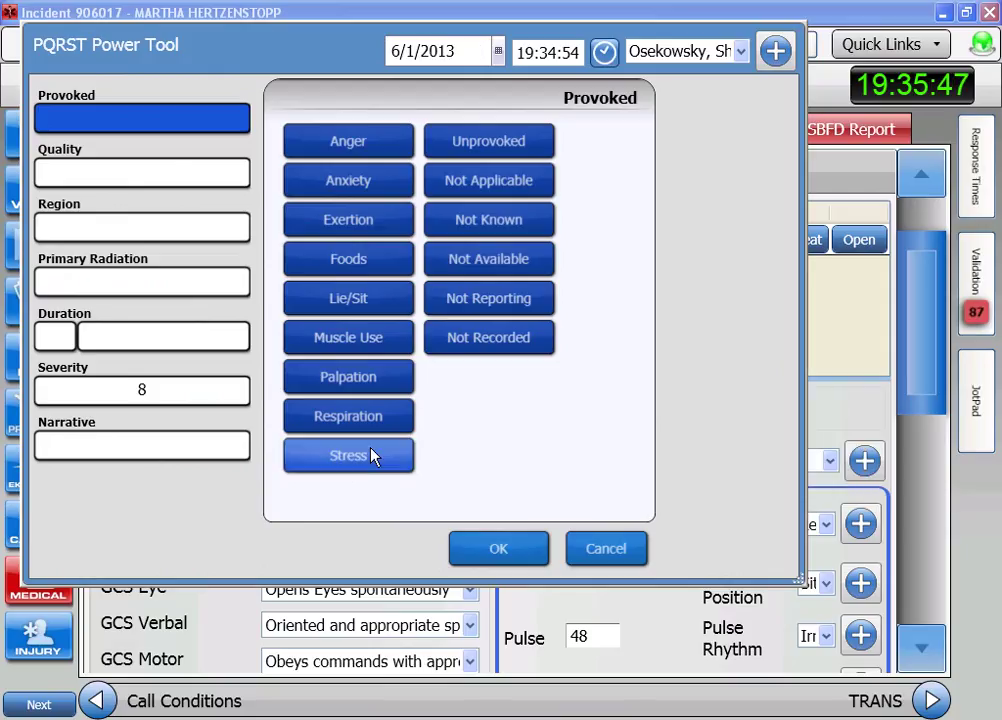
pyautogui.click(528, 148)
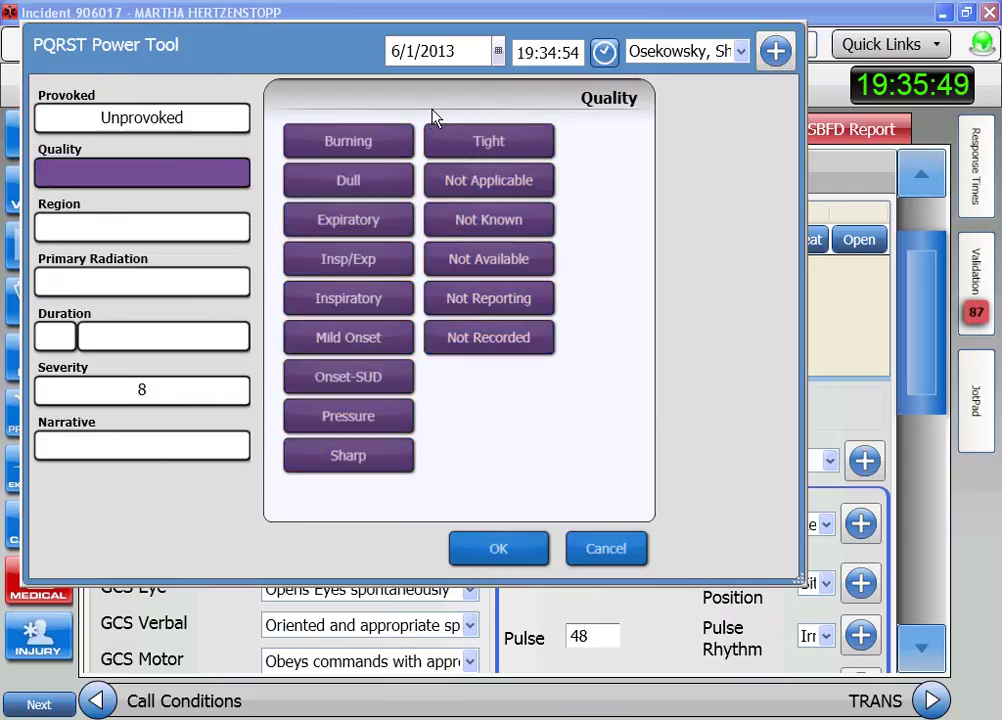
pyautogui.click(518, 138)
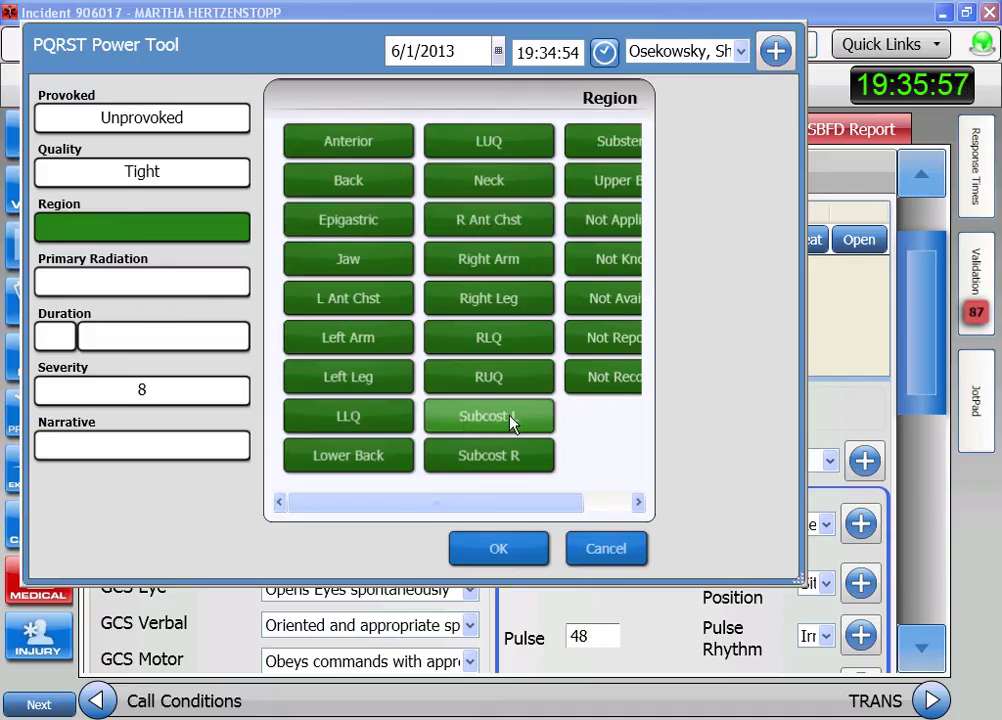
pyautogui.click(516, 208)
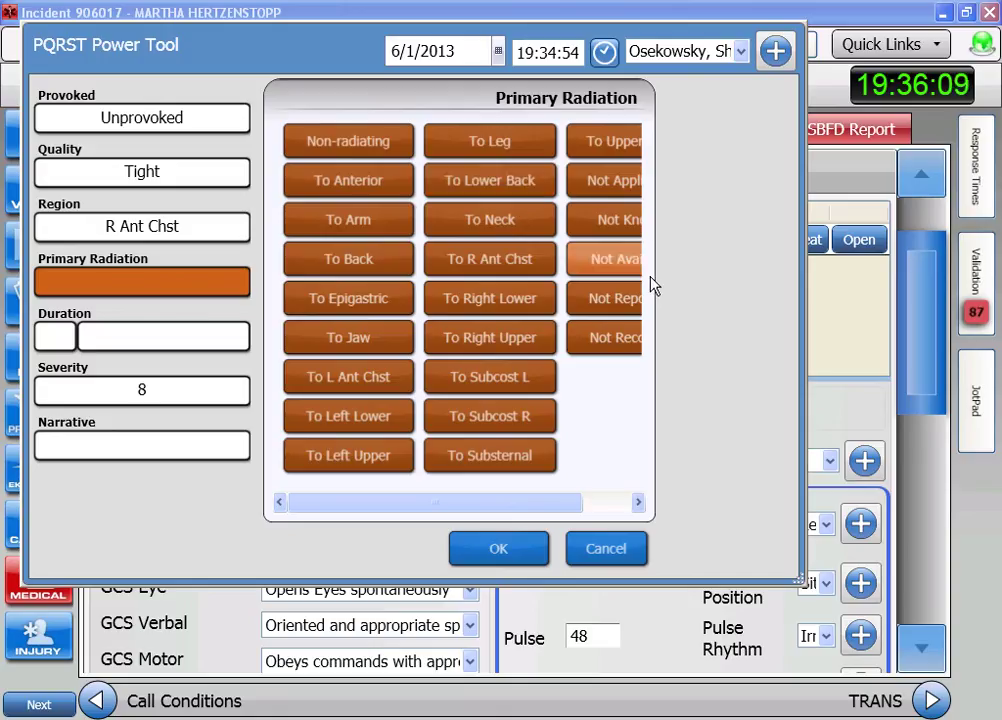
pyautogui.click(608, 497)
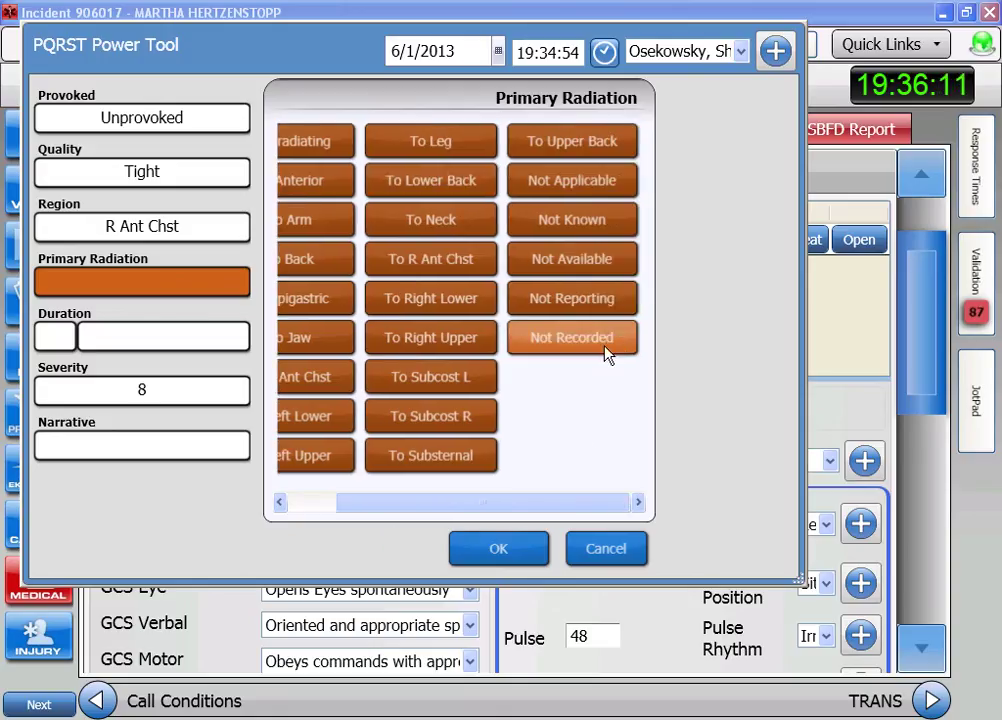
# Step: Set radiation to Not Reporting, duration 2 hours, severity 8, and save
pyautogui.click(592, 305)
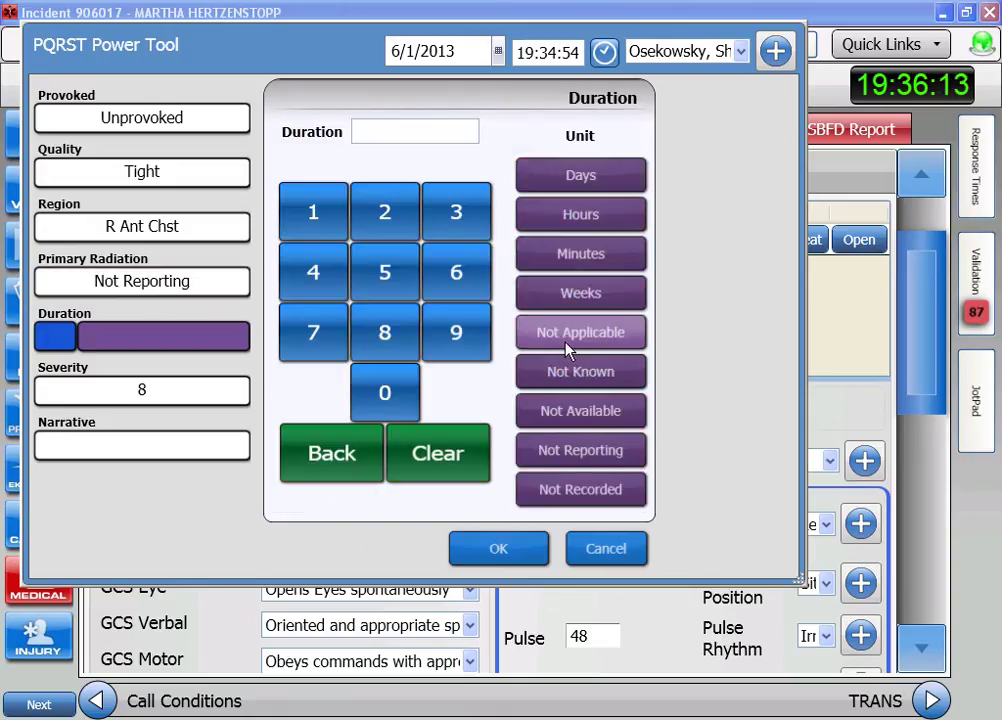
pyautogui.click(397, 215)
pyautogui.click(580, 214)
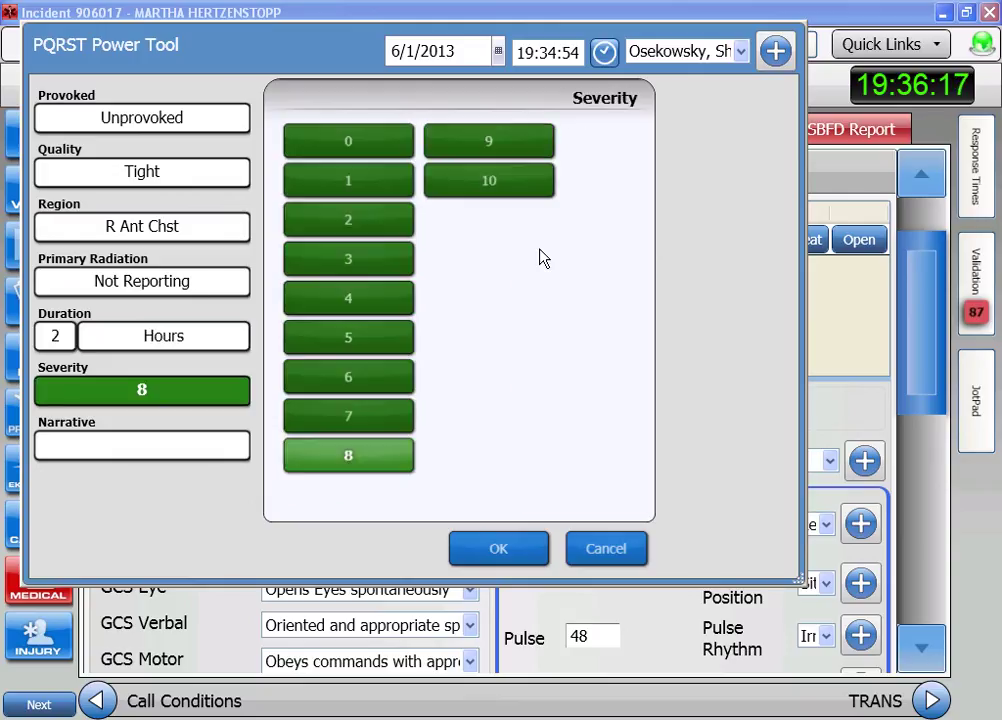
pyautogui.click(205, 455)
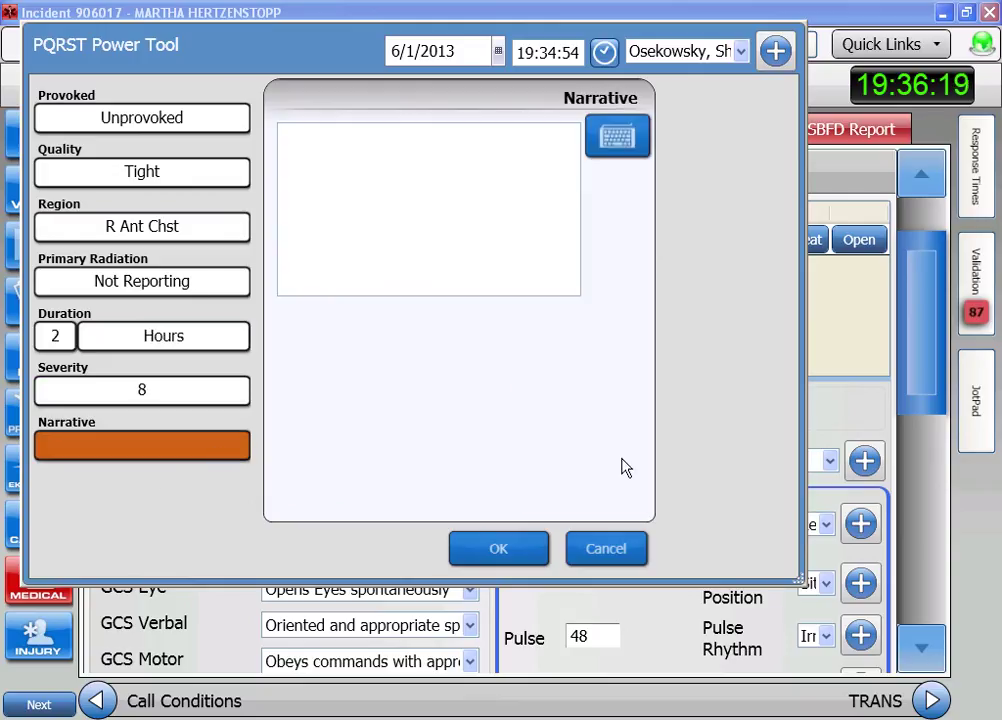
pyautogui.click(528, 540)
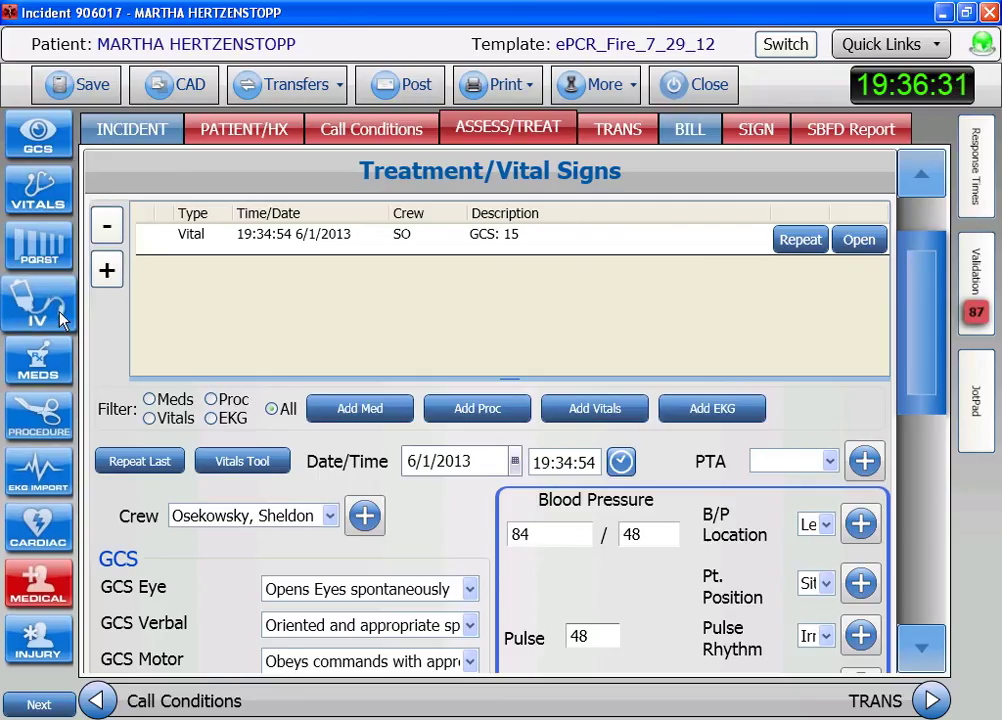
# Step: Log Oxygen by Nasal Cannula timed now with response Unchanged
pyautogui.click(56, 377)
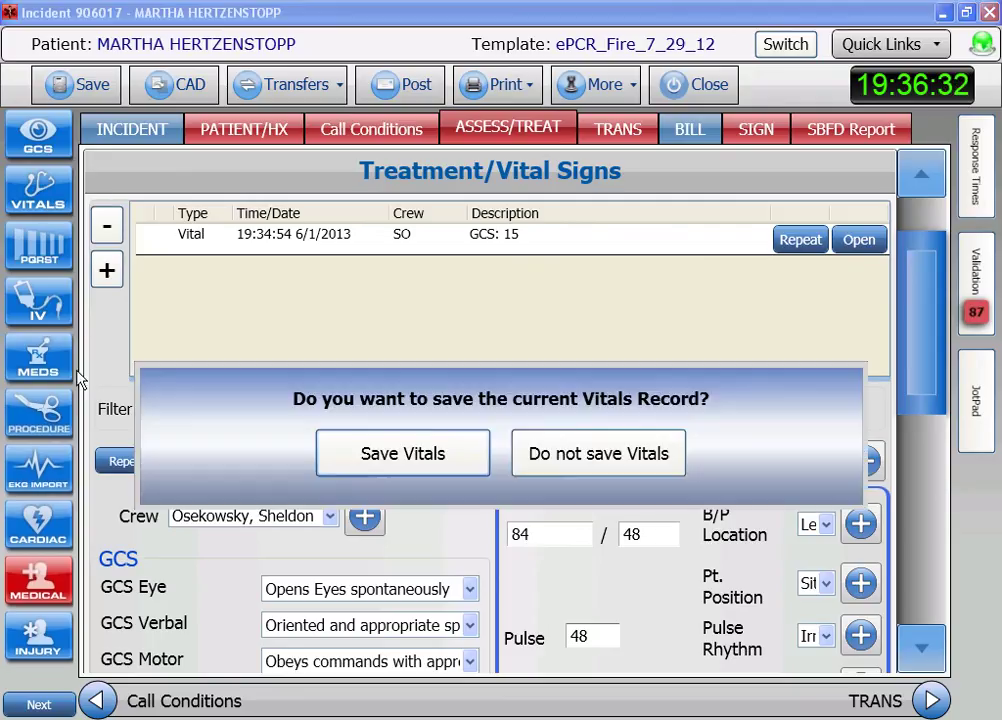
pyautogui.click(462, 453)
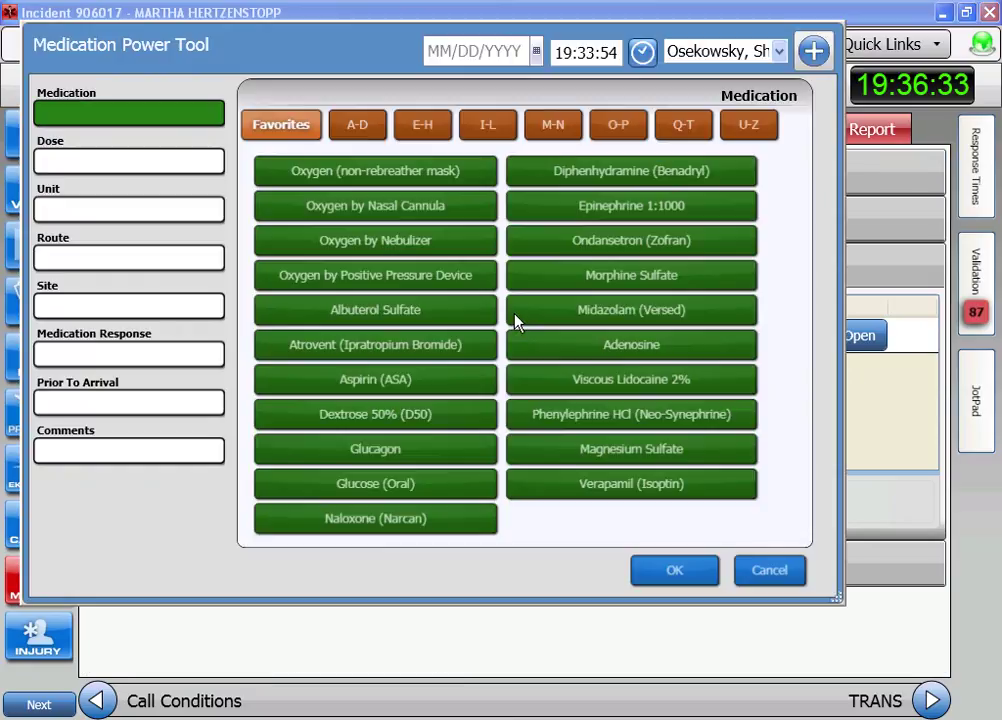
pyautogui.click(642, 52)
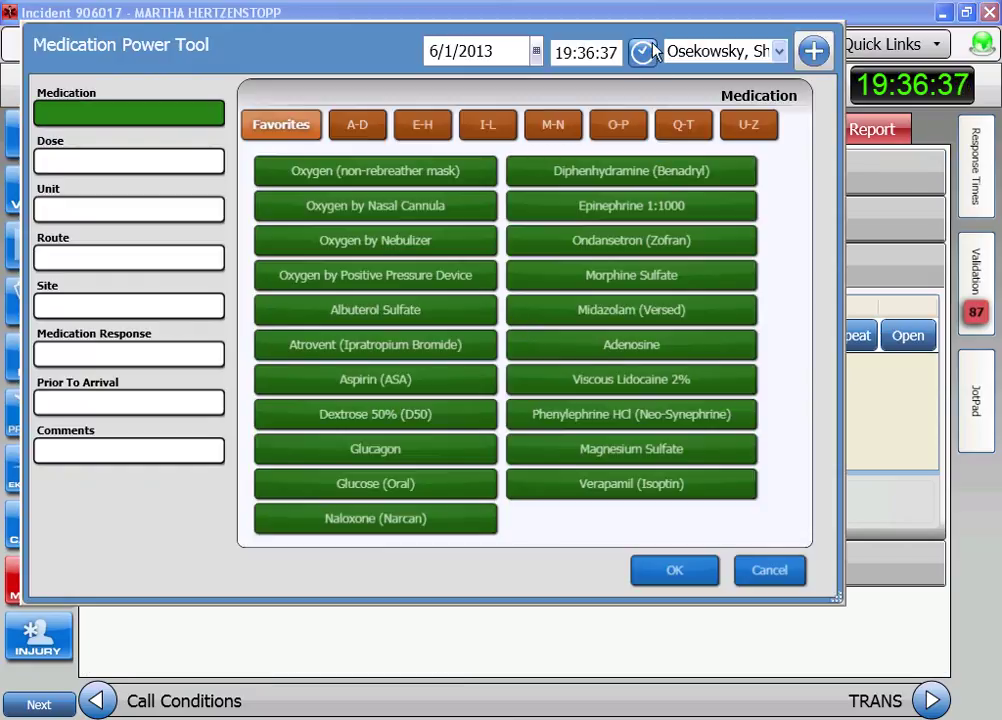
pyautogui.click(628, 120)
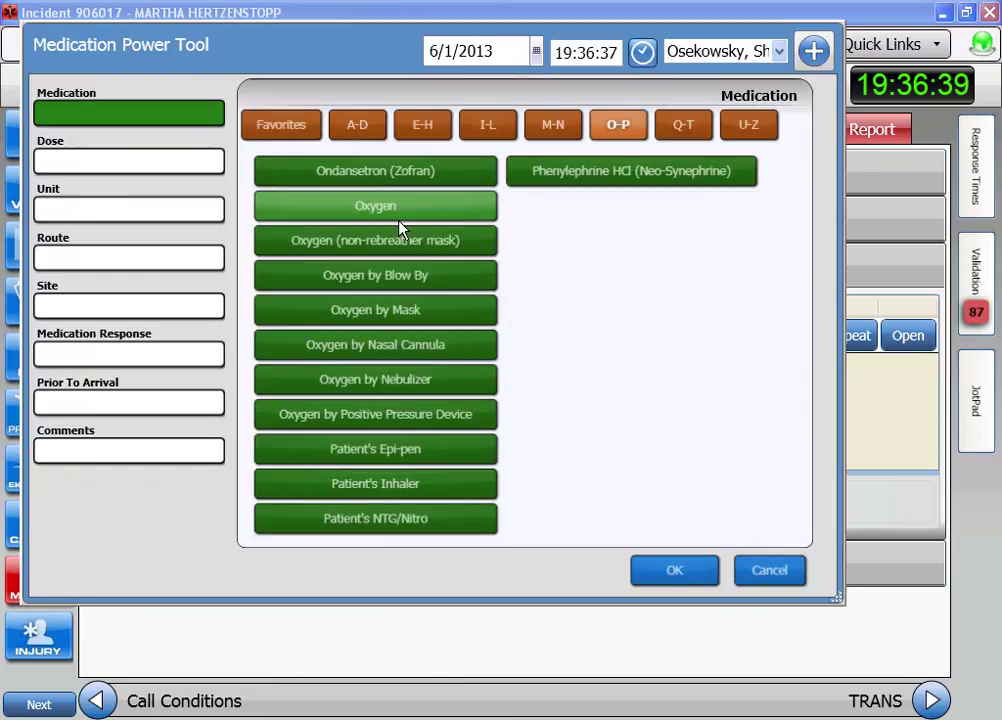
pyautogui.click(460, 350)
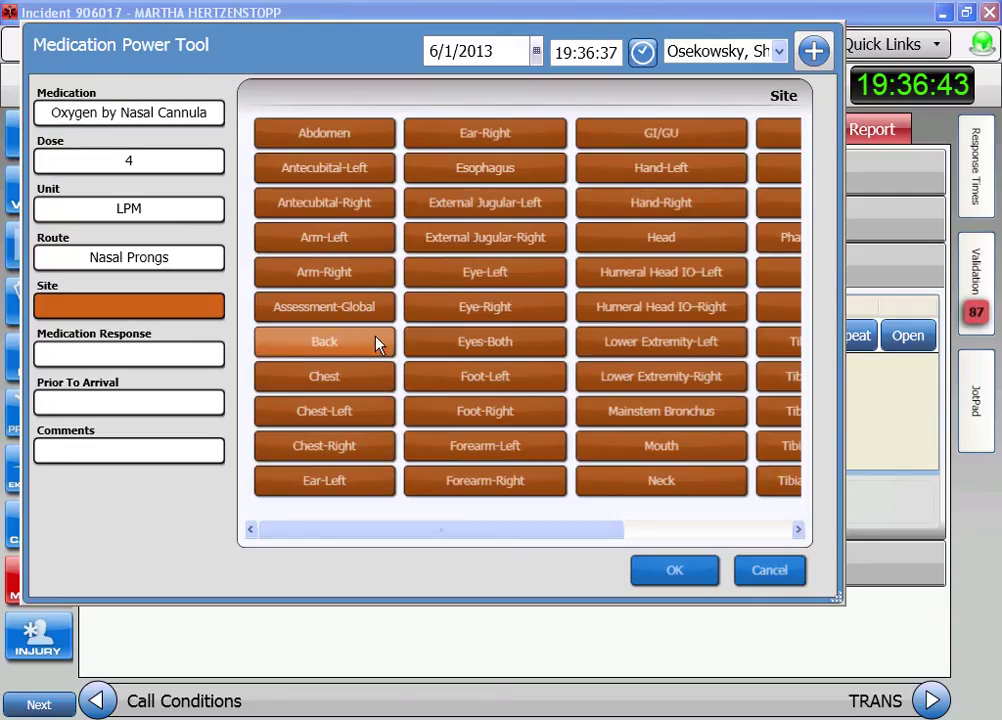
pyautogui.click(174, 355)
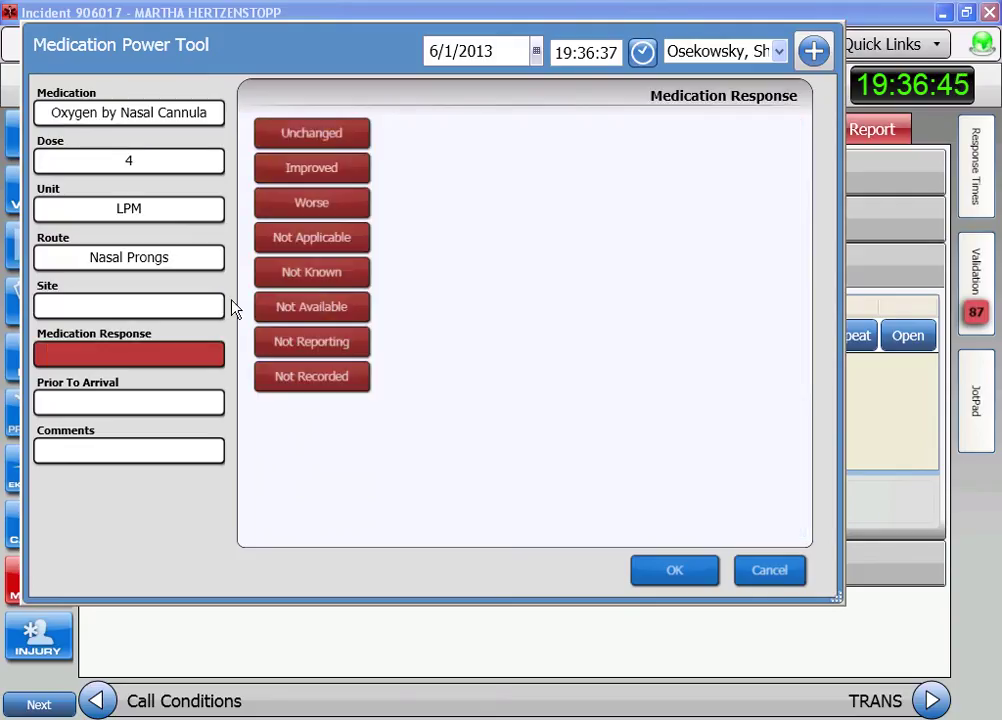
pyautogui.click(337, 137)
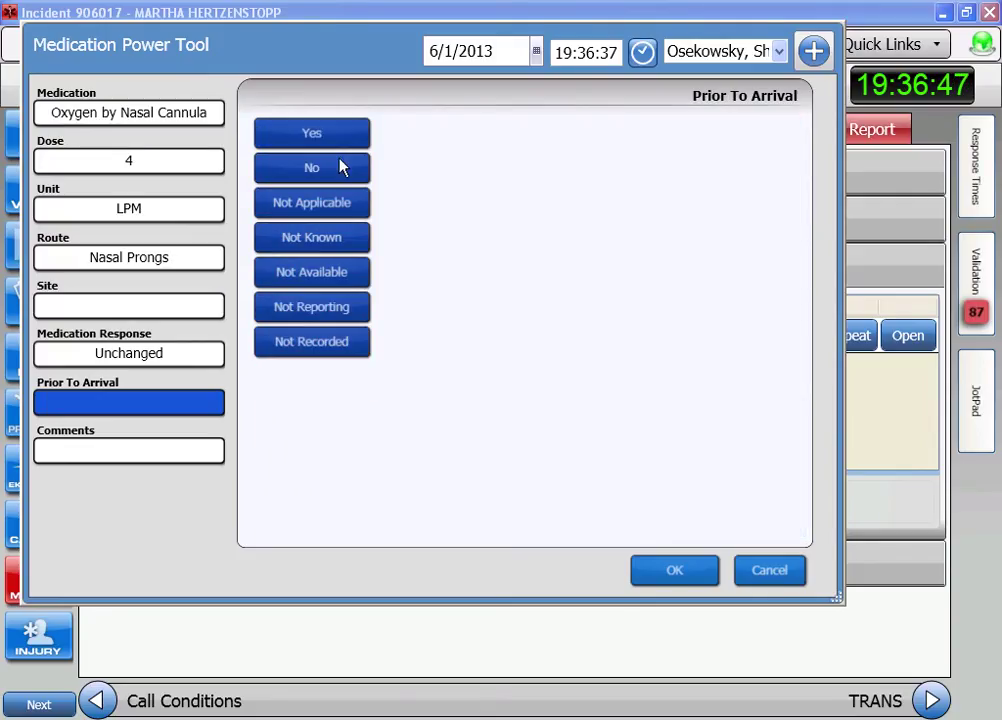
pyautogui.click(691, 586)
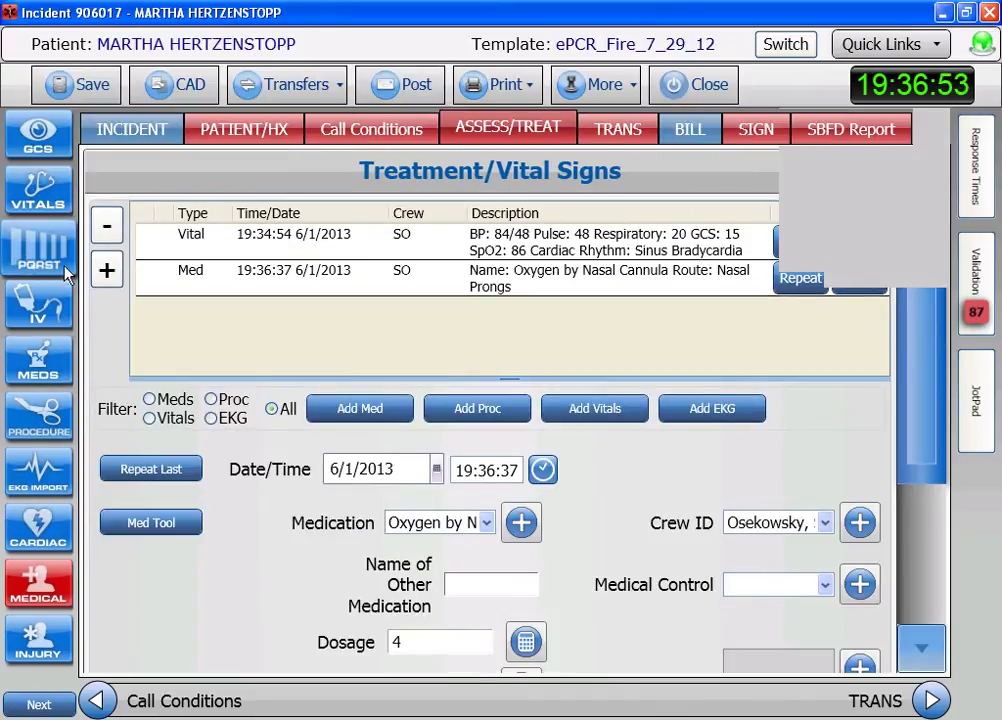
# Step: Add a successful 12 Lead ECG-Obtain procedure timed now
pyautogui.click(97, 434)
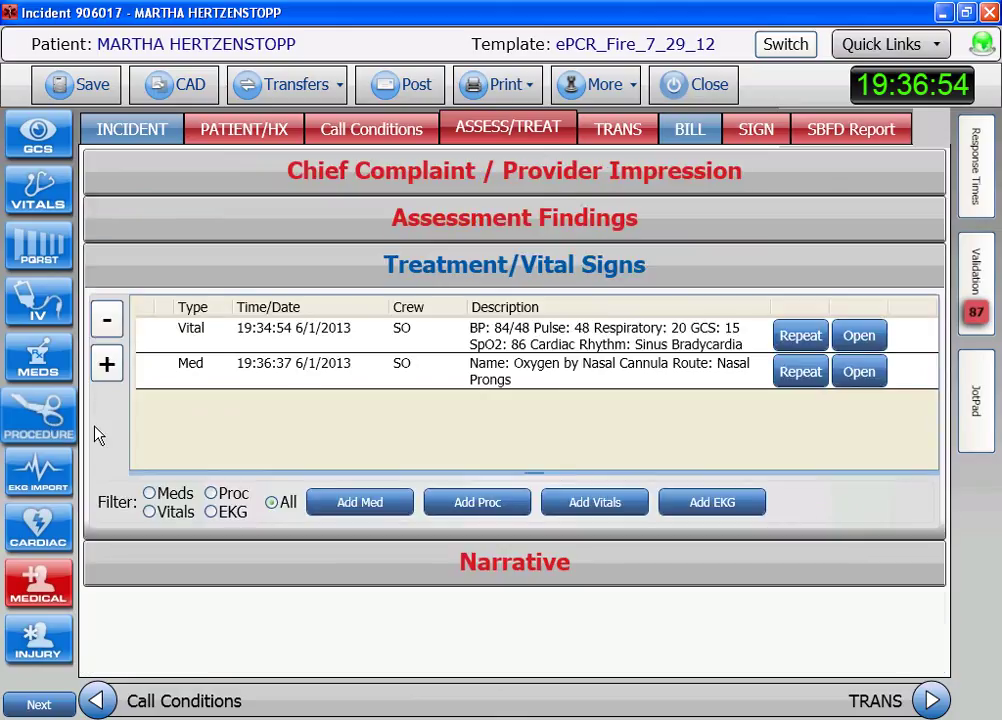
pyautogui.click(677, 55)
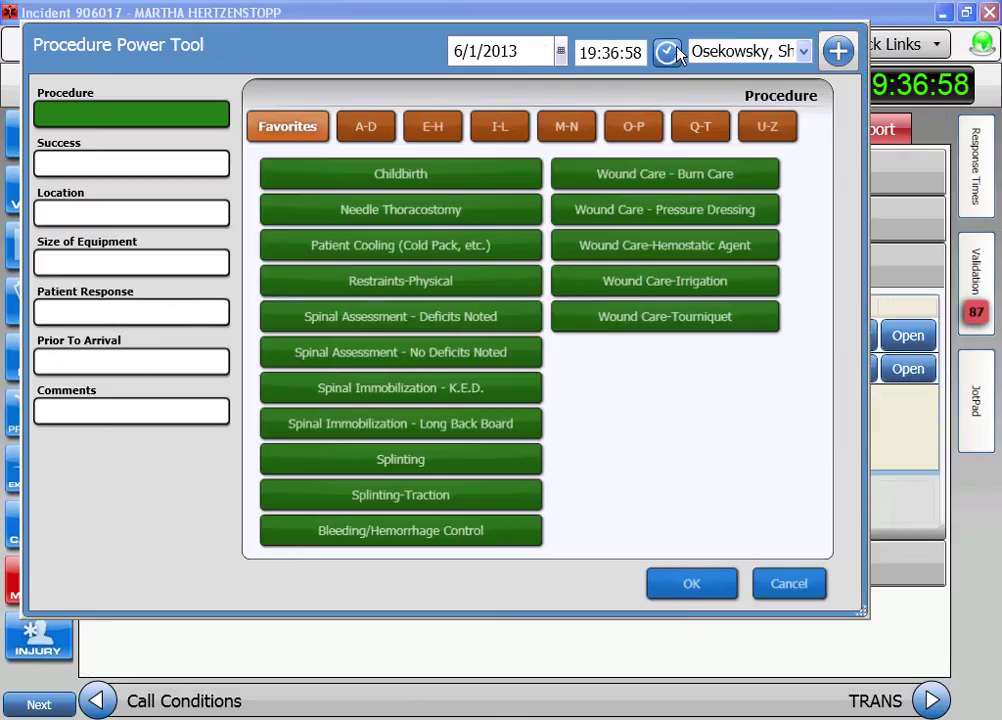
pyautogui.click(512, 132)
pyautogui.click(430, 209)
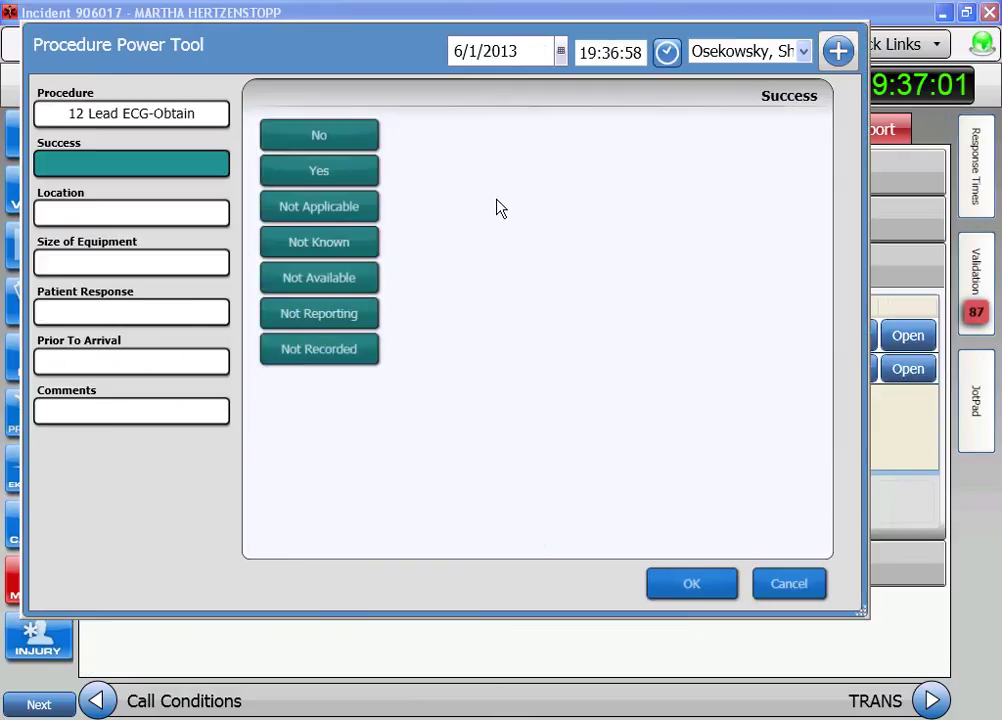
pyautogui.click(341, 183)
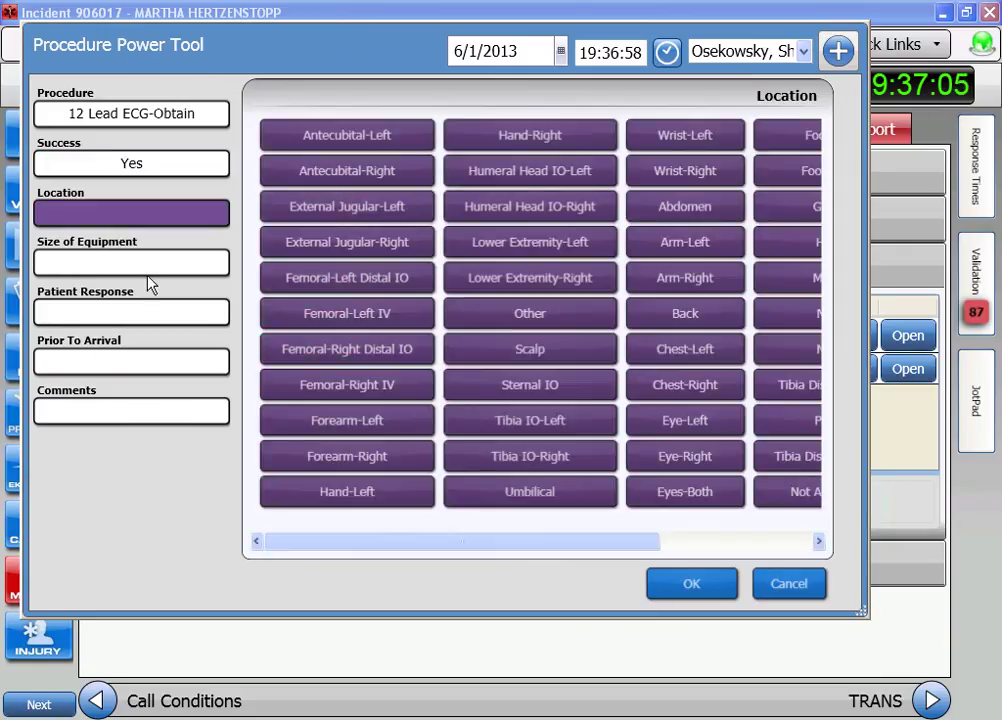
# Step: Comment 'SINUS BRADYCARDIA W OCCASIONAL ESCAPE BEATS' on the ECG and save it
pyautogui.click(135, 420)
pyautogui.click(410, 164)
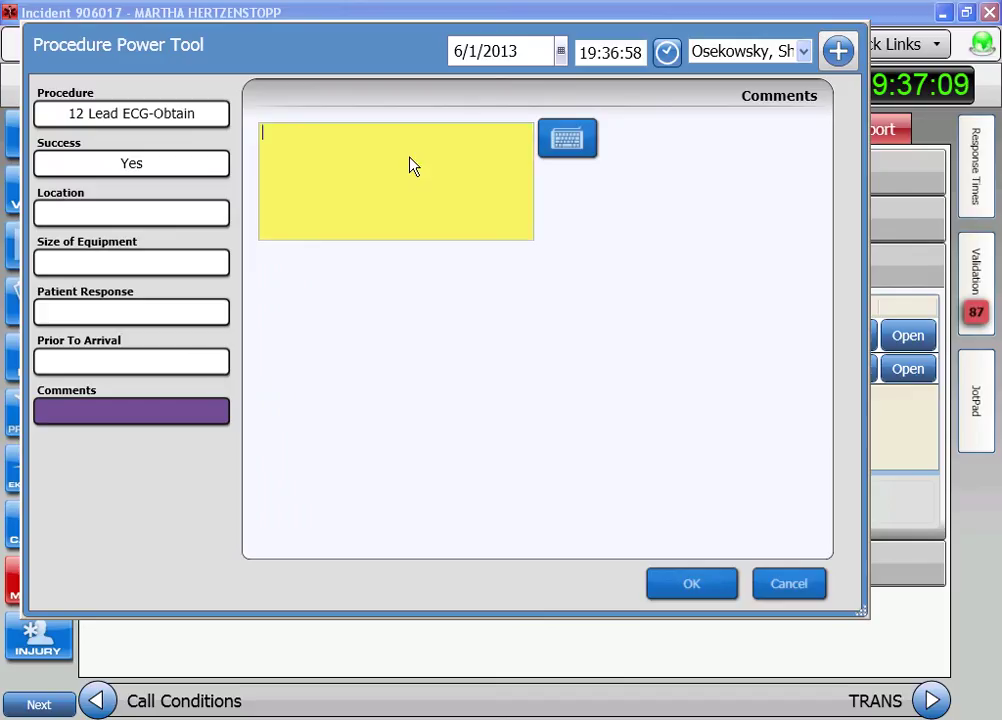
pyautogui.write('SI')
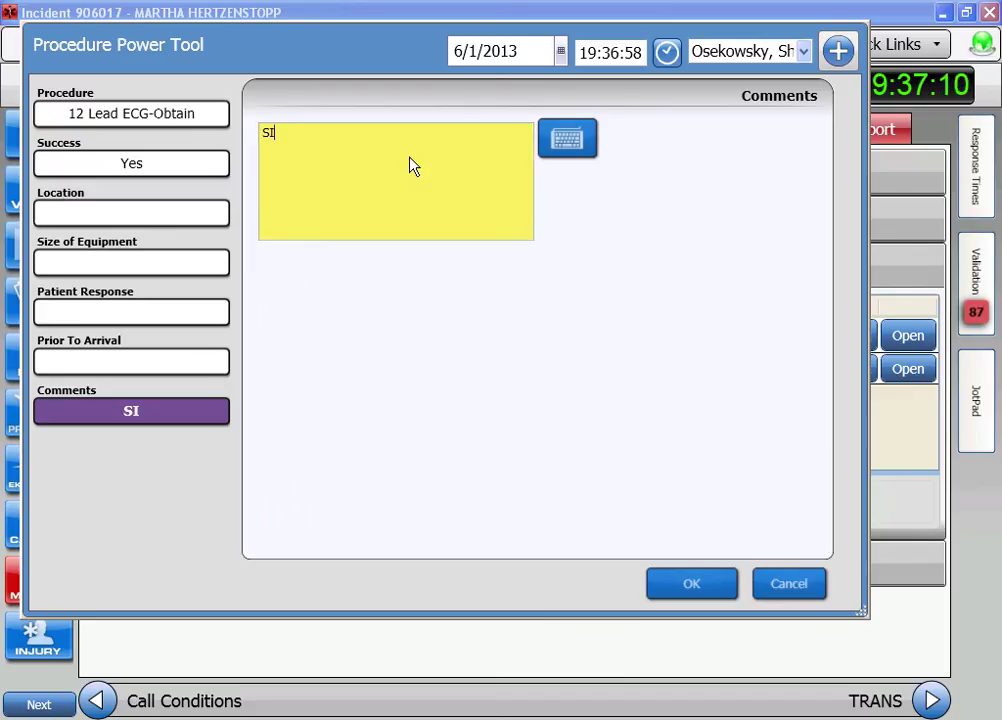
pyautogui.write('NUS BR')
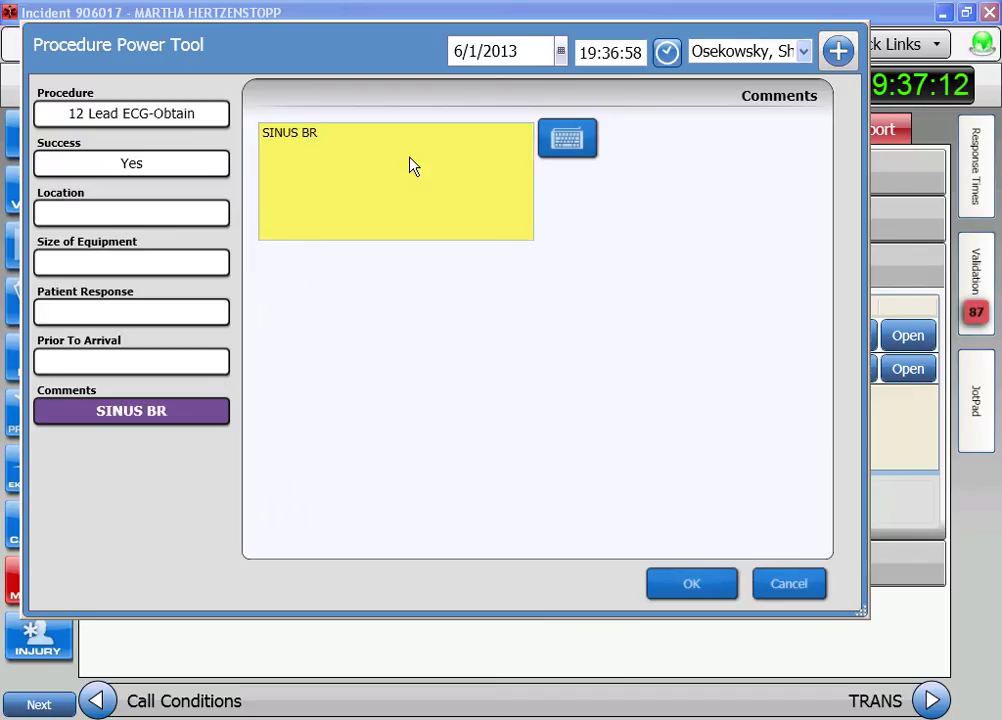
pyautogui.write('ADYCA')
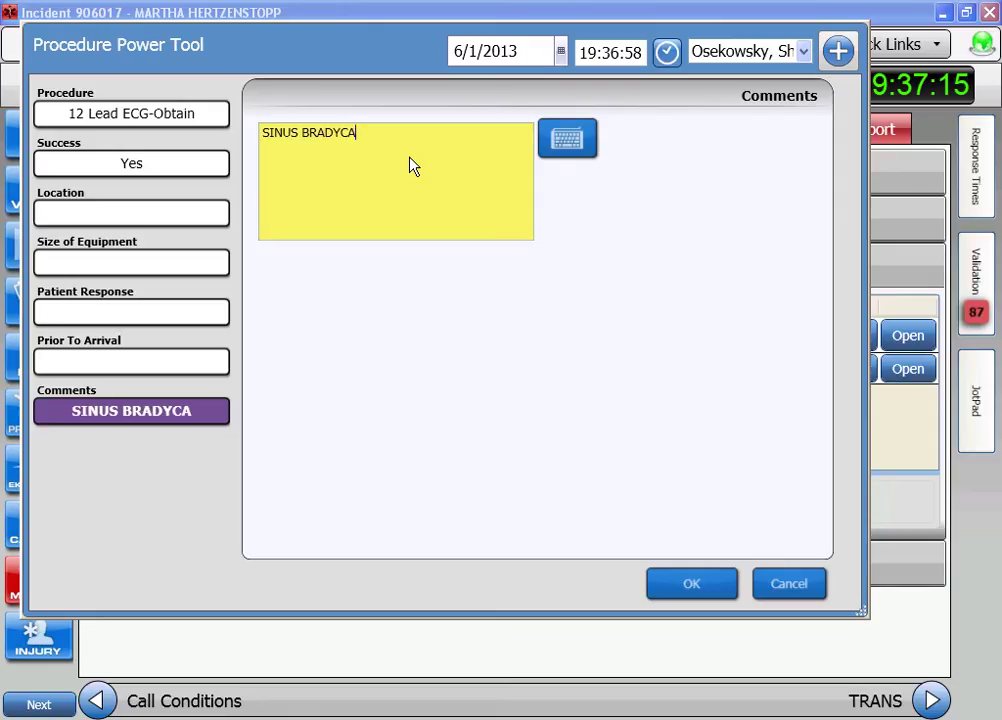
pyautogui.write('RDIA ')
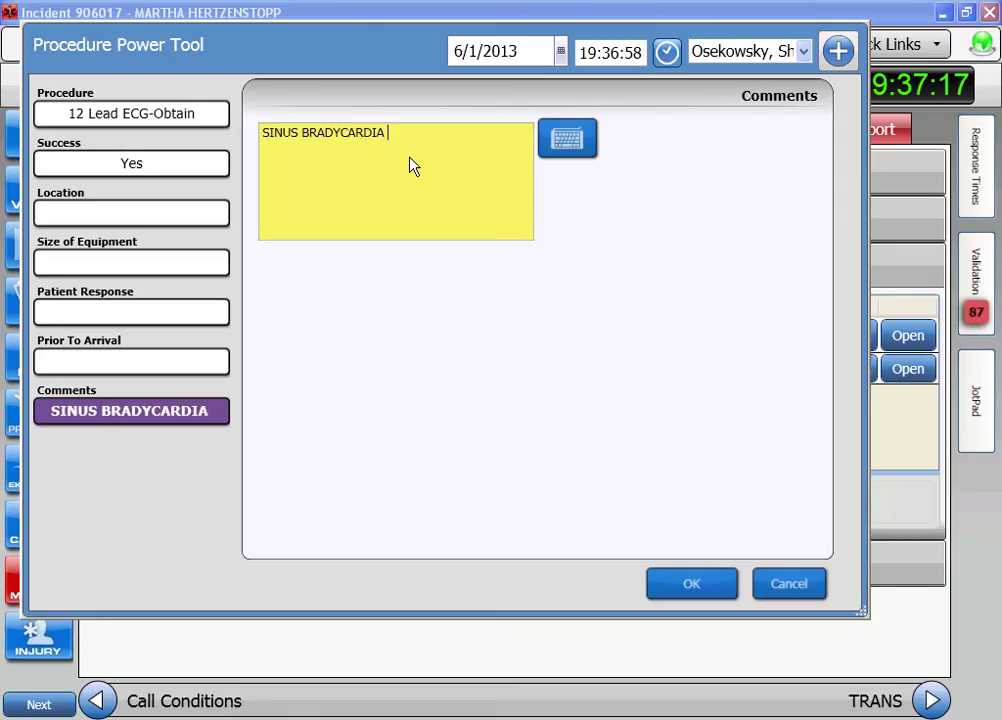
pyautogui.write('W OCC')
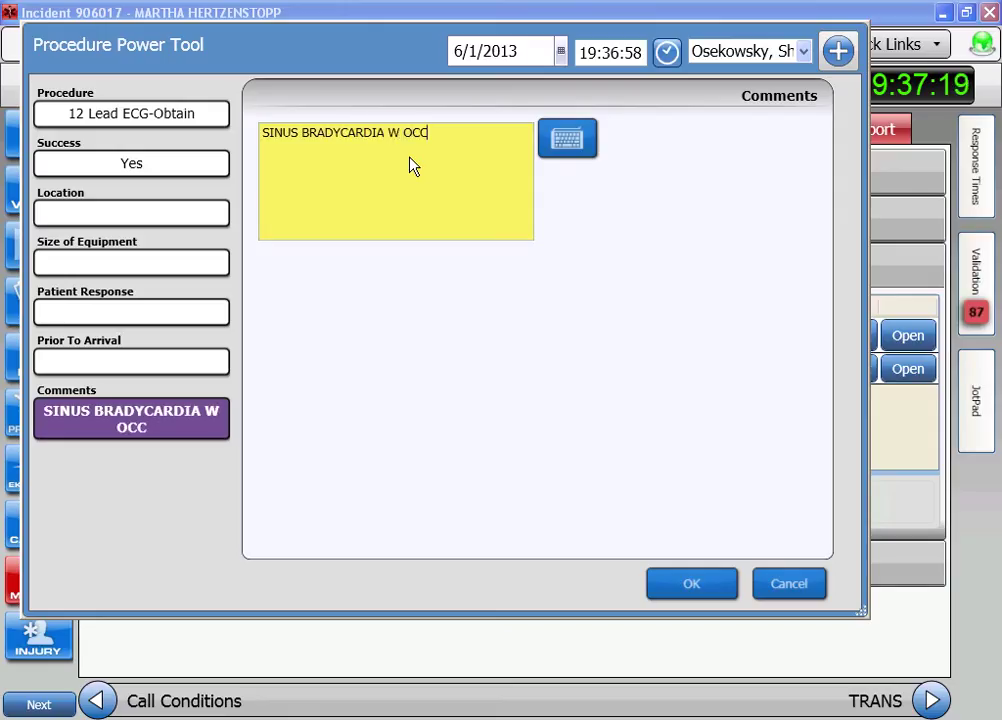
pyautogui.write('ASIONA')
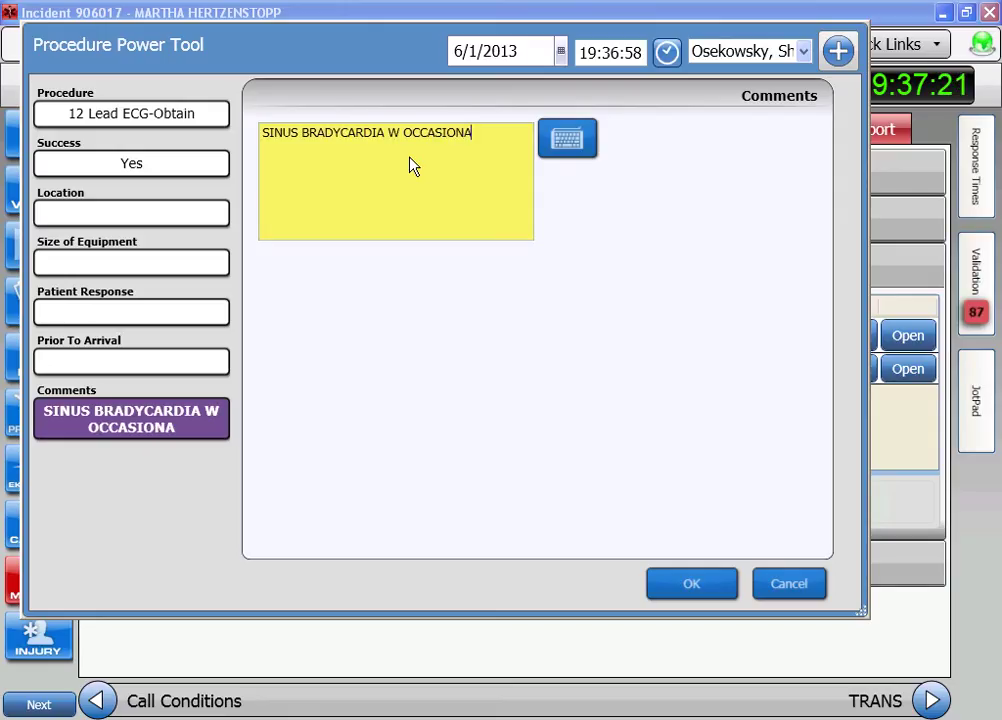
pyautogui.write('L ESCA')
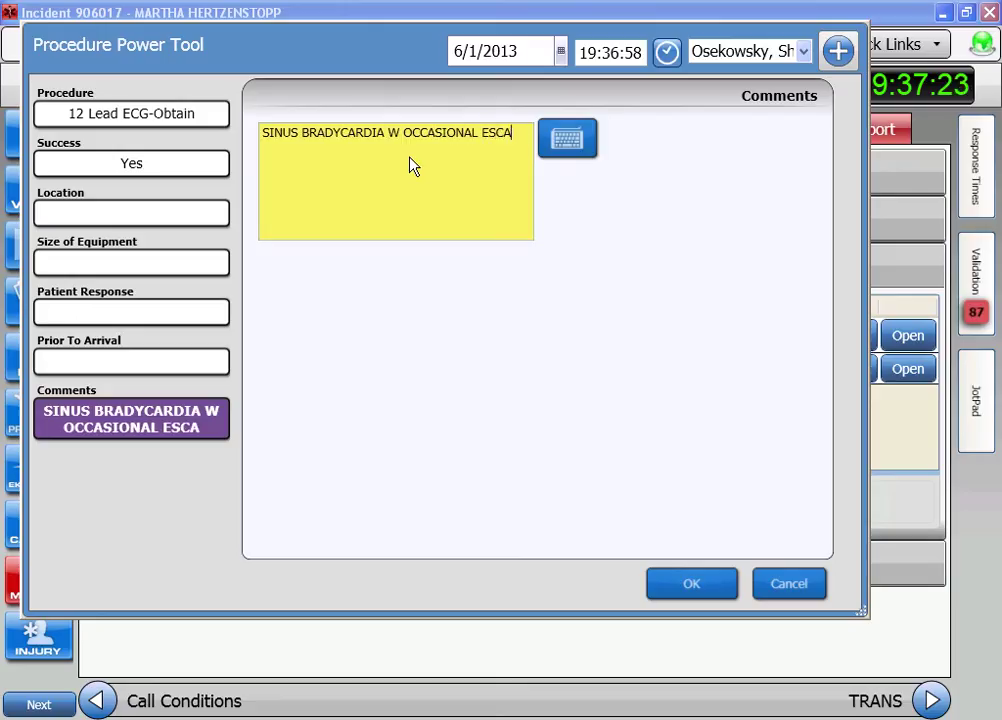
pyautogui.write('PE BEATS')
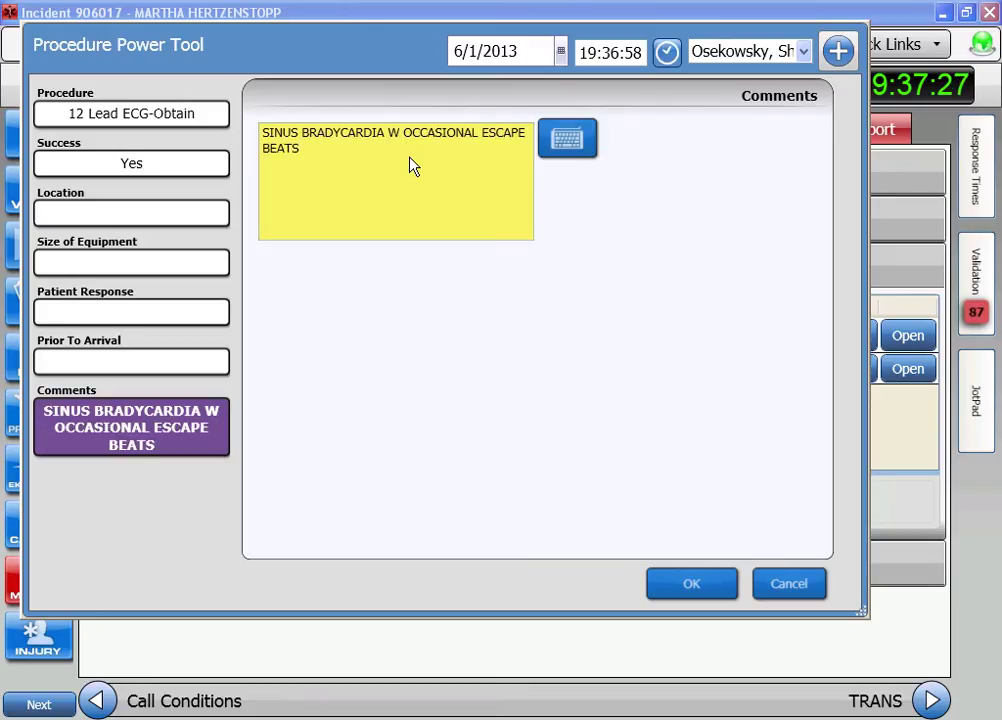
pyautogui.click(714, 576)
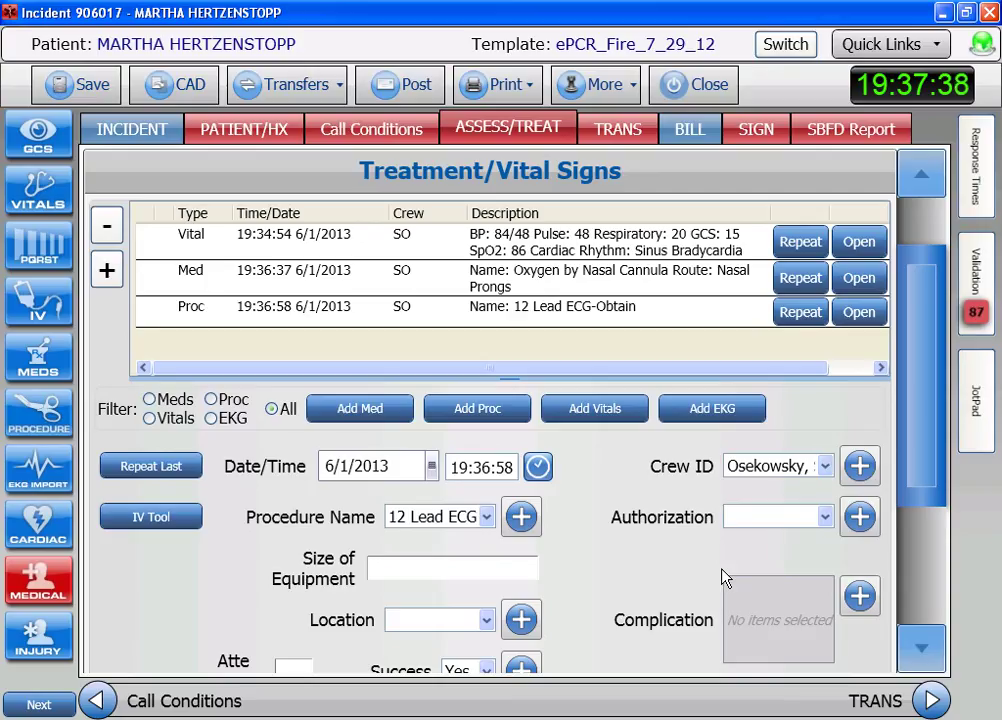
pyautogui.click(50, 302)
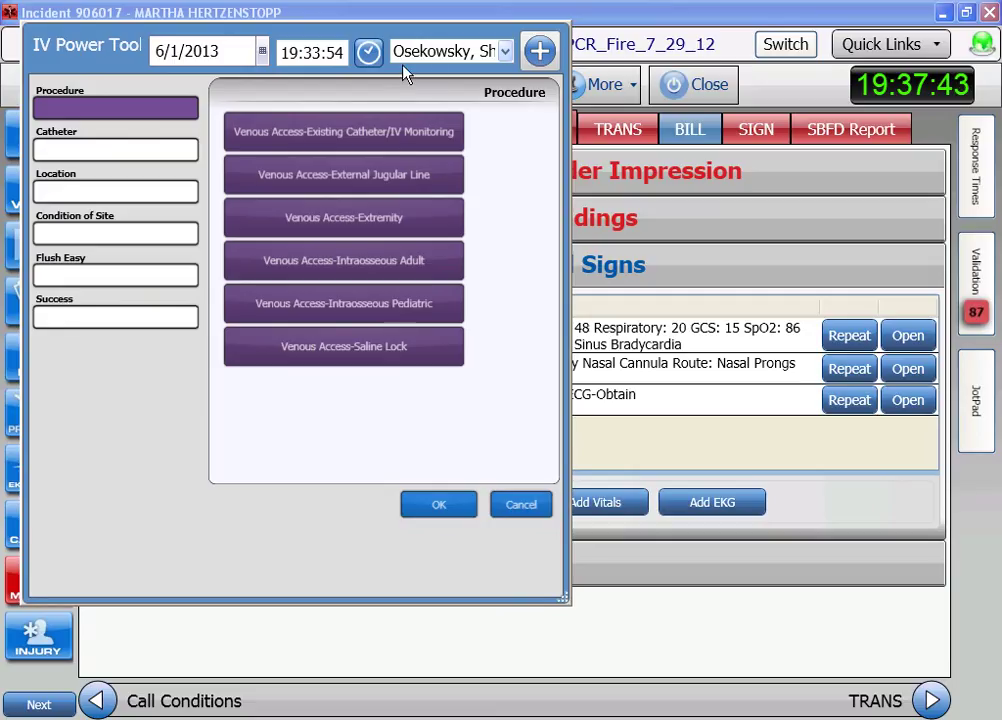
pyautogui.click(372, 53)
pyautogui.click(416, 236)
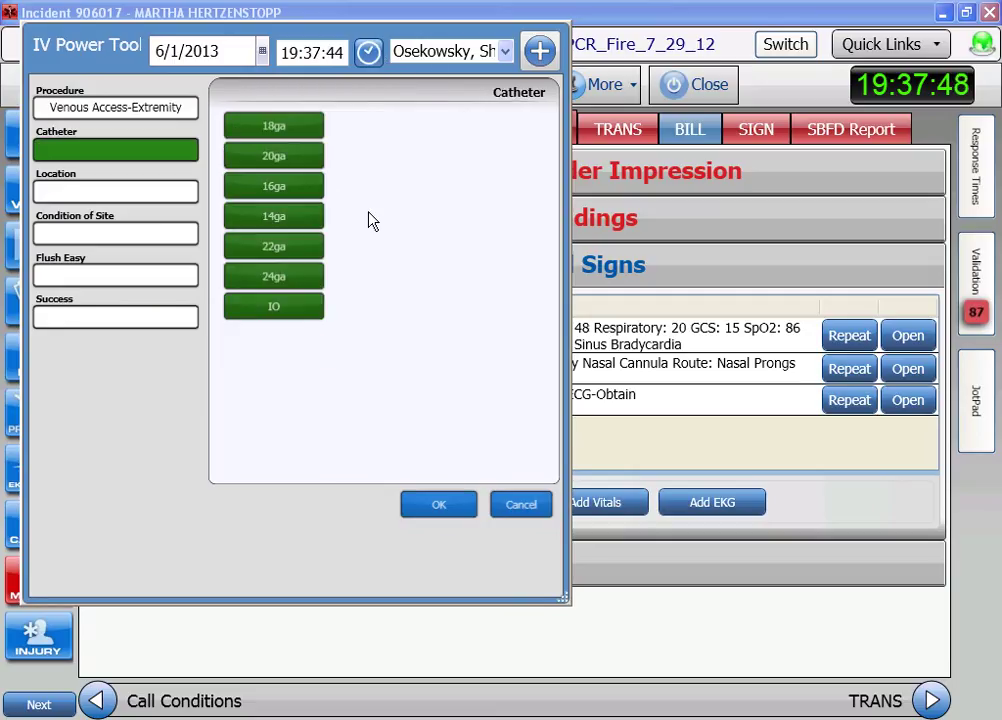
pyautogui.click(291, 130)
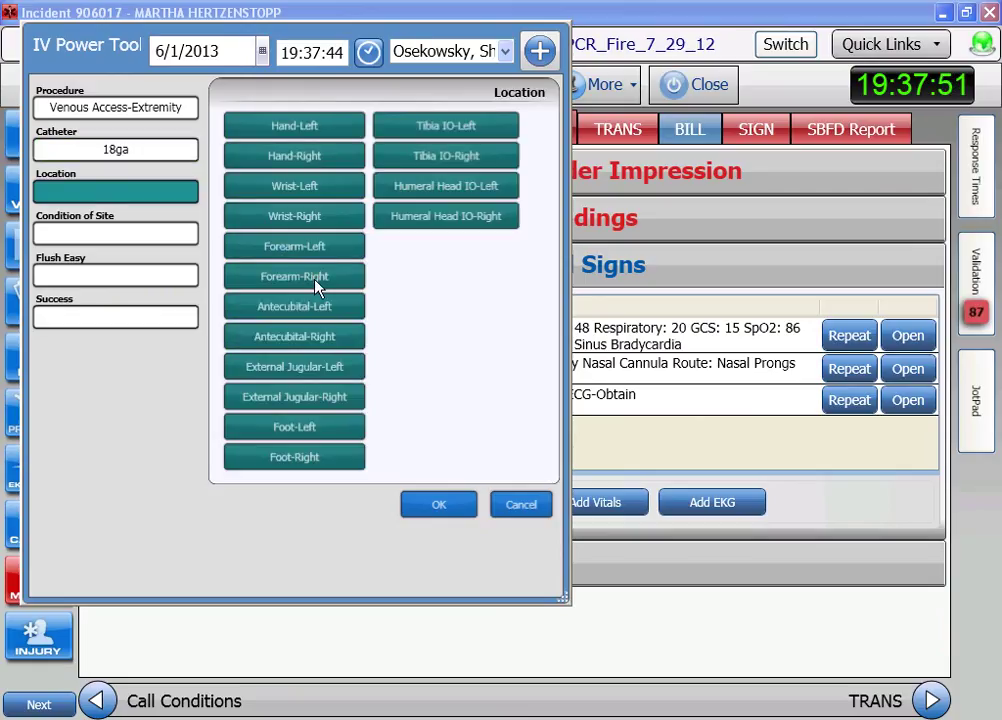
pyautogui.click(332, 311)
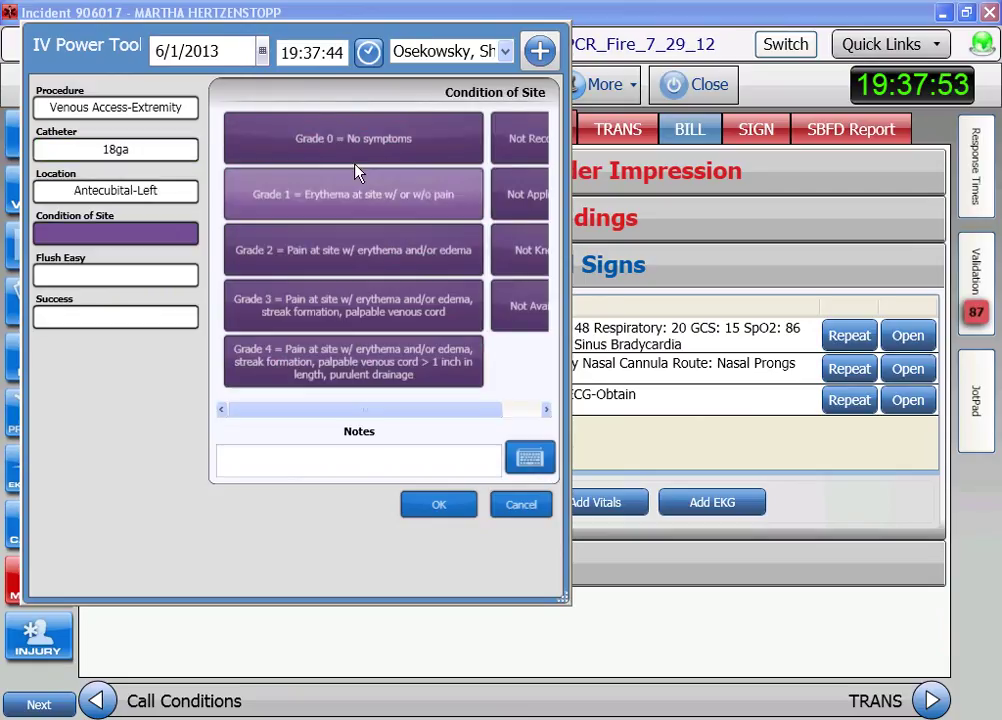
pyautogui.click(420, 158)
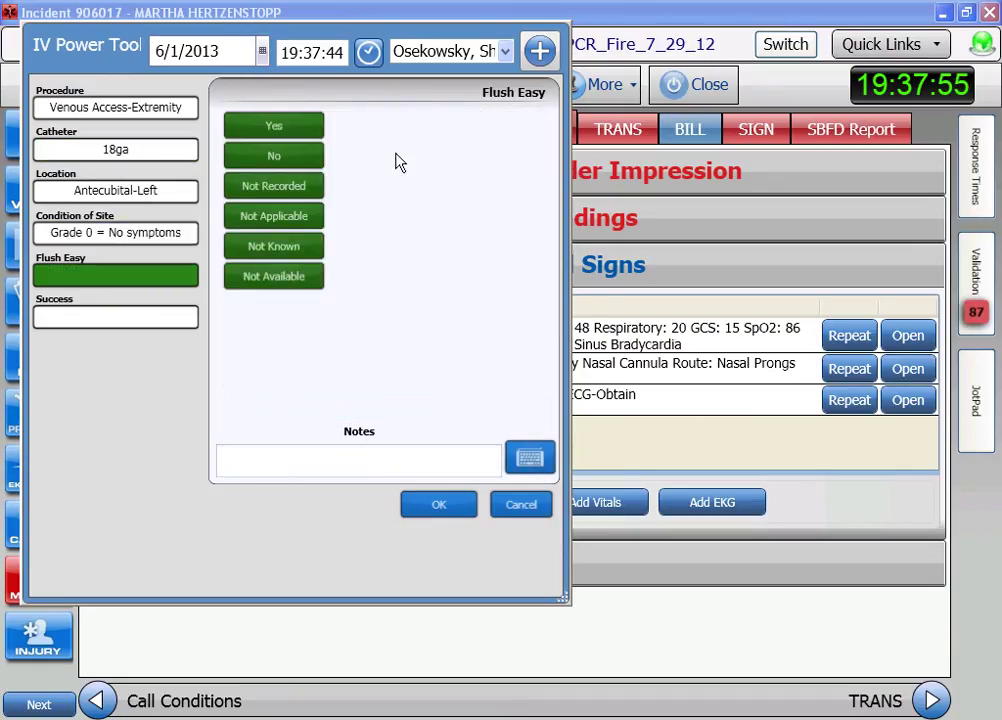
pyautogui.click(302, 136)
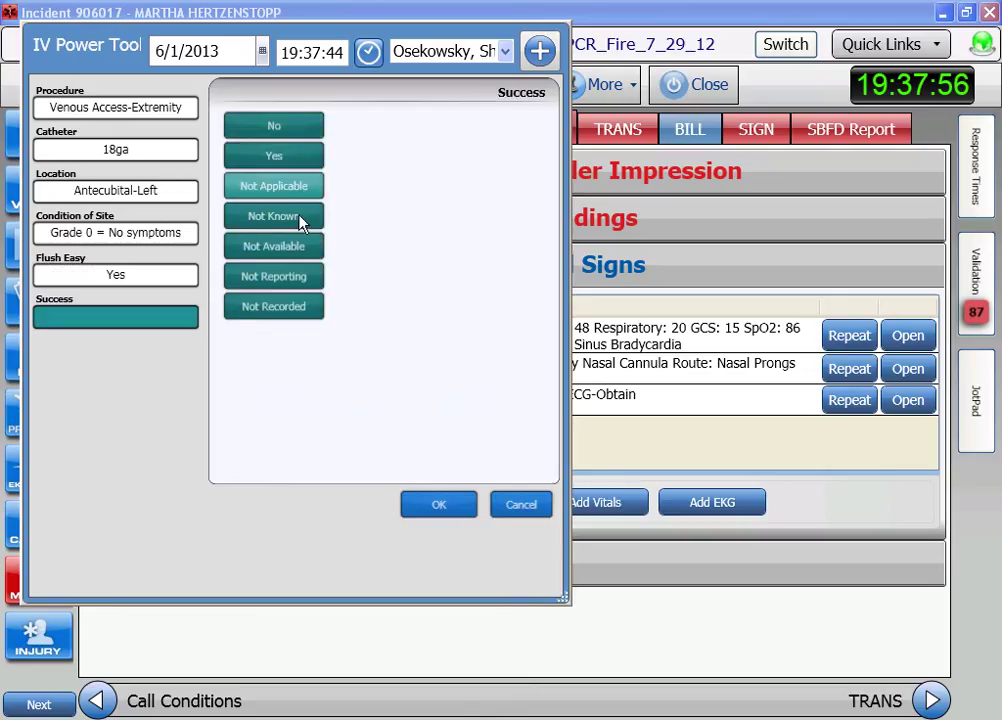
pyautogui.click(307, 158)
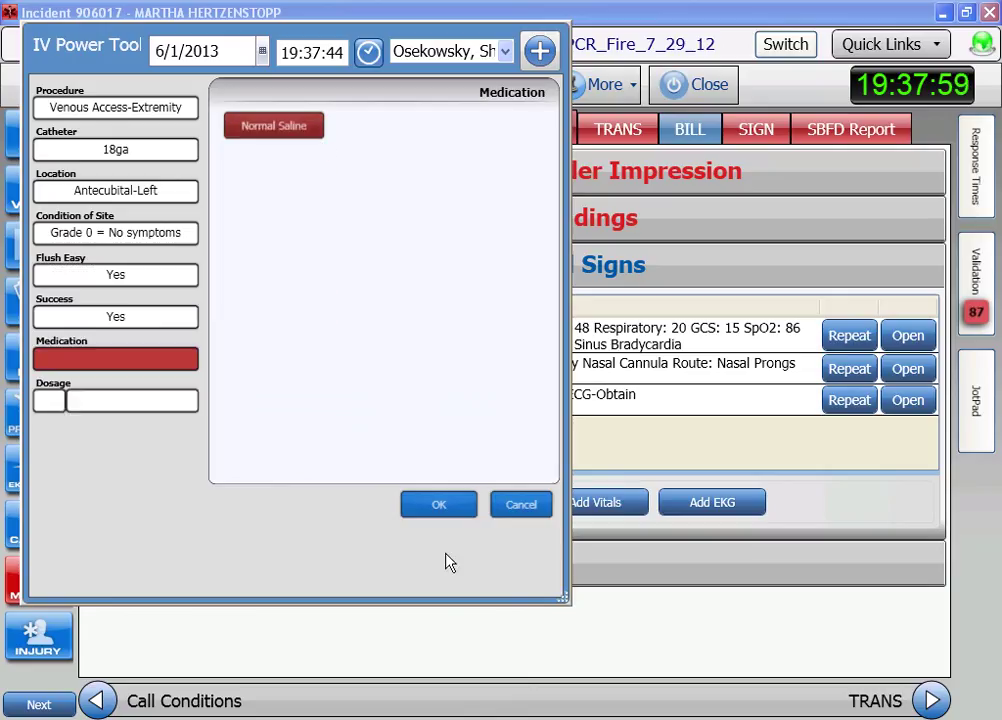
pyautogui.click(307, 127)
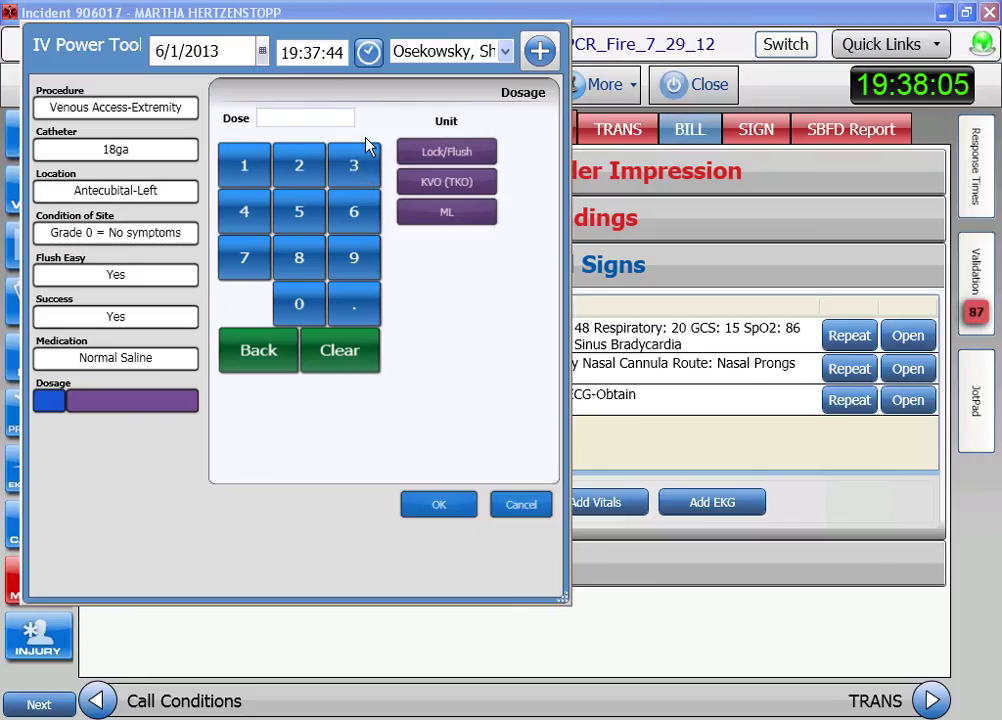
pyautogui.click(452, 520)
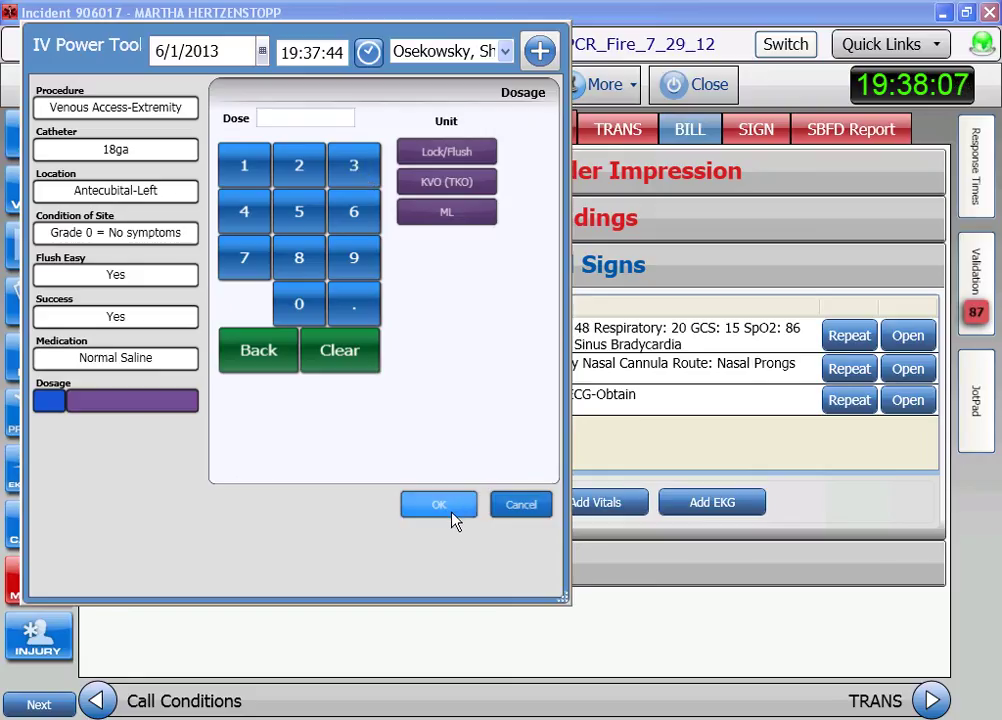
pyautogui.click(530, 507)
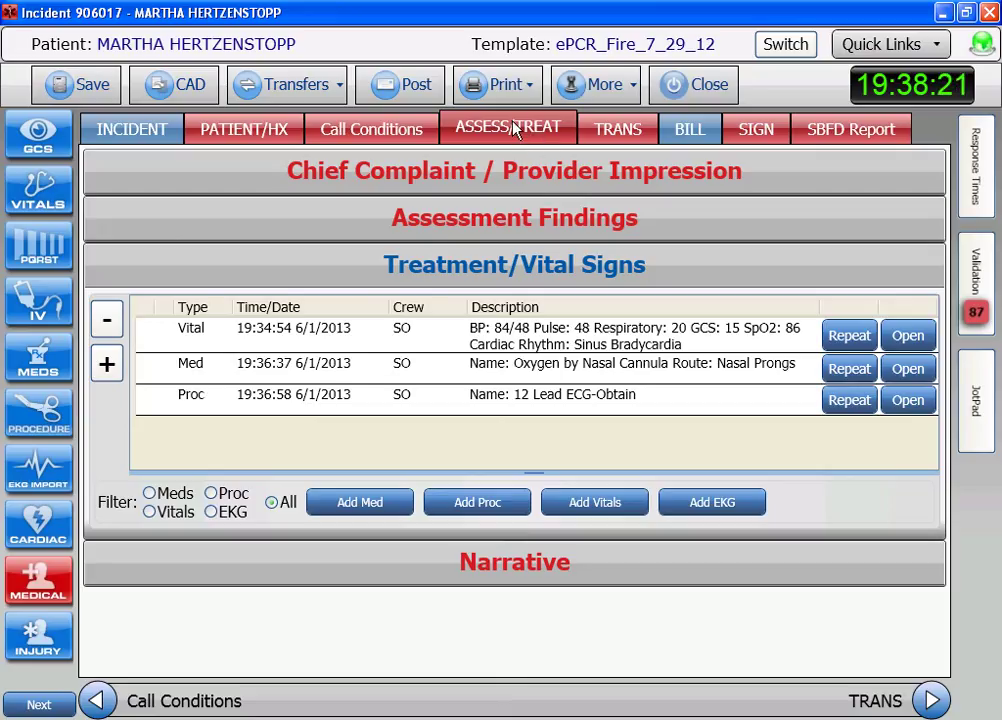
# Step: Expand Assessment Findings and open the Medical assessment body diagram
pyautogui.click(590, 222)
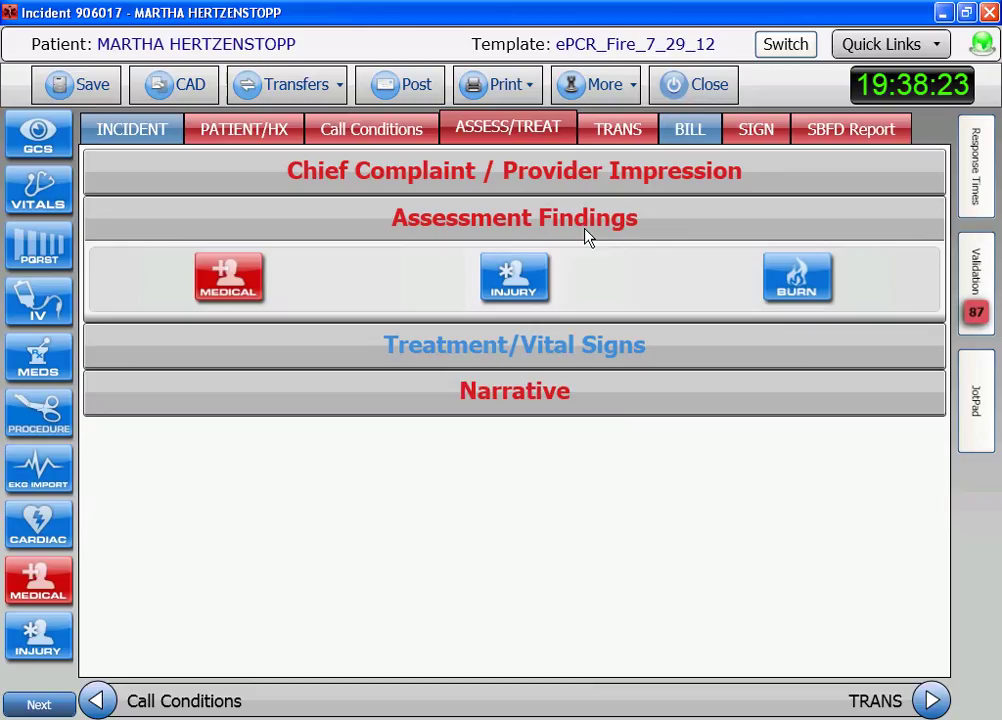
pyautogui.click(281, 291)
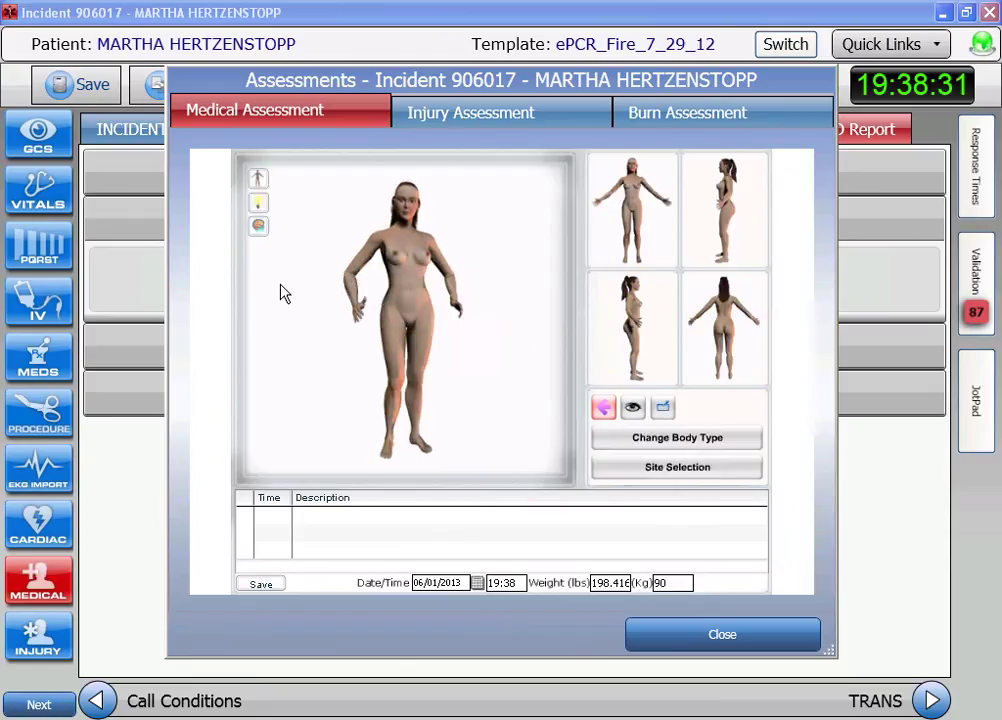
# Step: Record clear breath sounds on both the right and left side of the chest
pyautogui.click(415, 255)
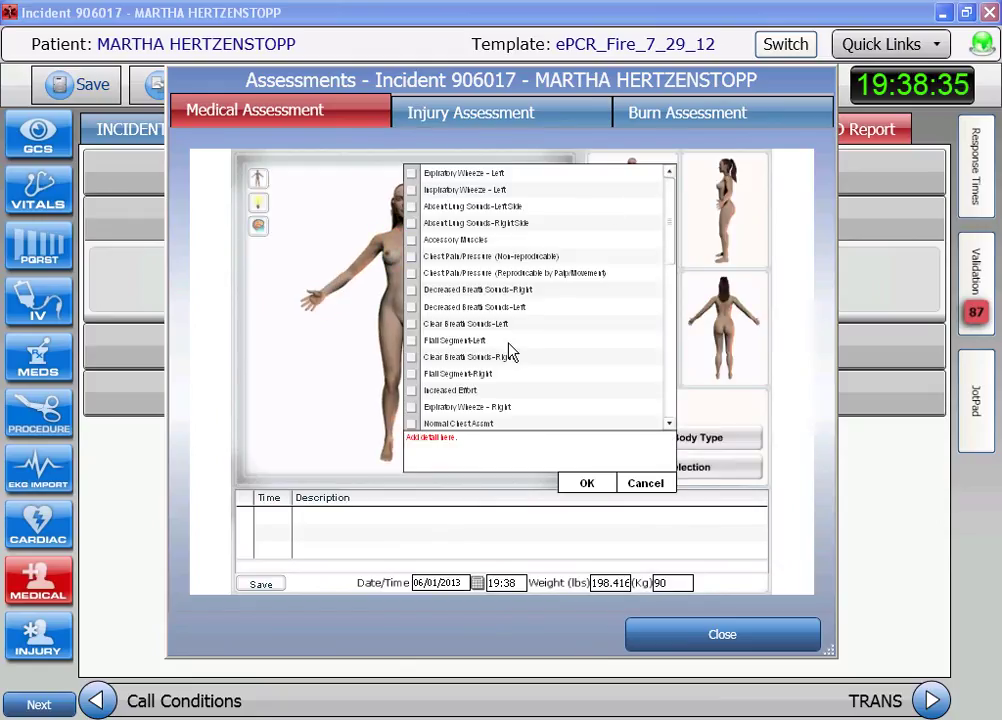
pyautogui.click(435, 357)
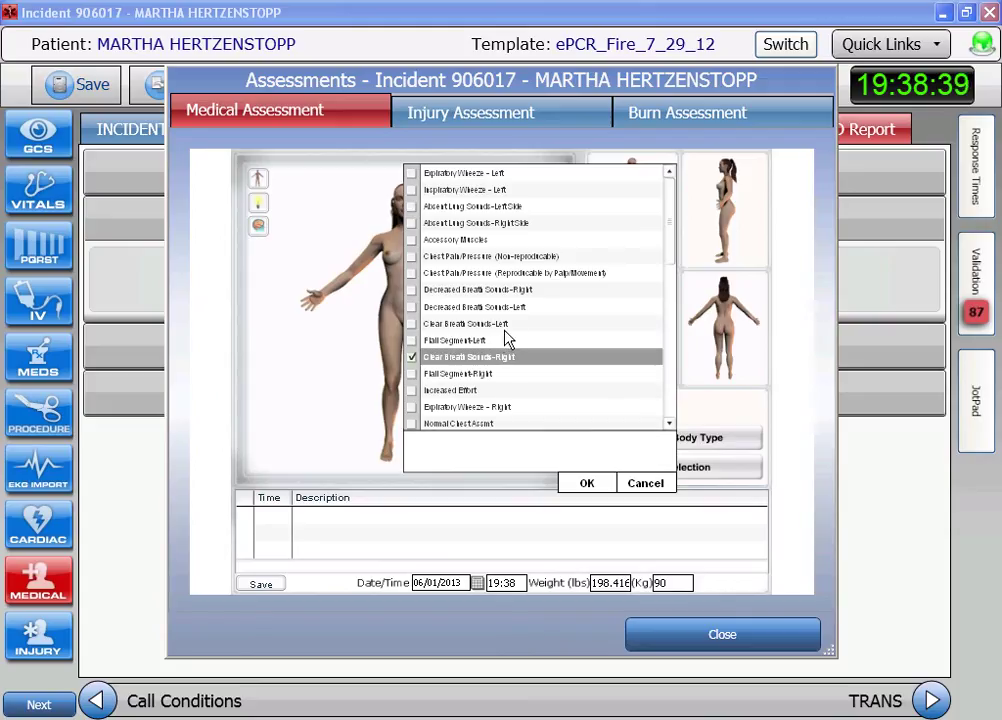
pyautogui.click(452, 325)
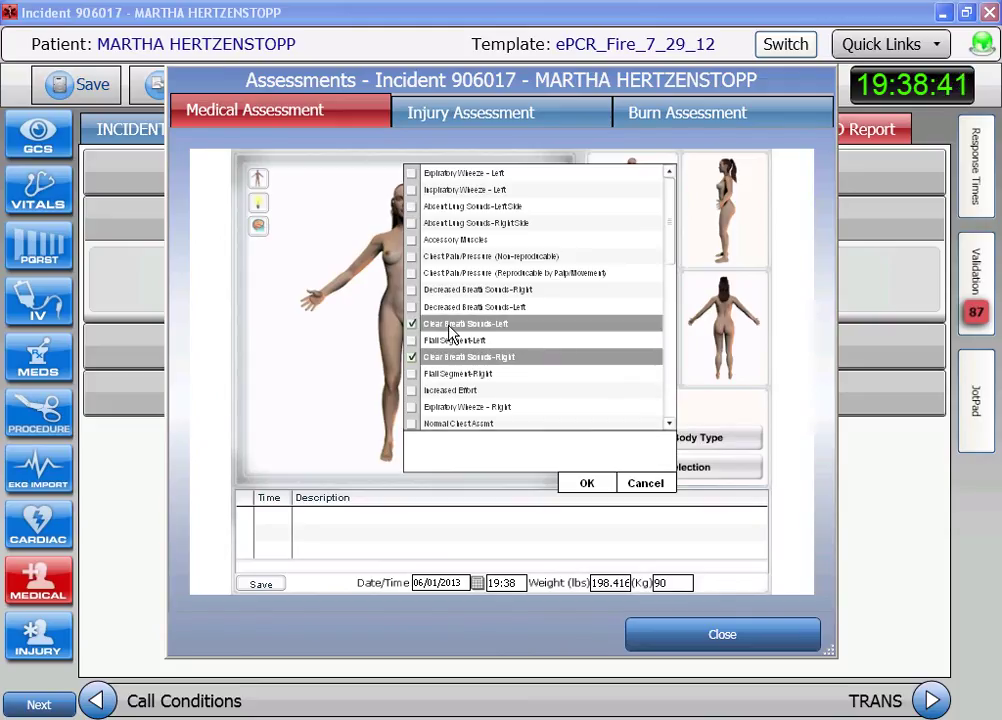
pyautogui.click(600, 487)
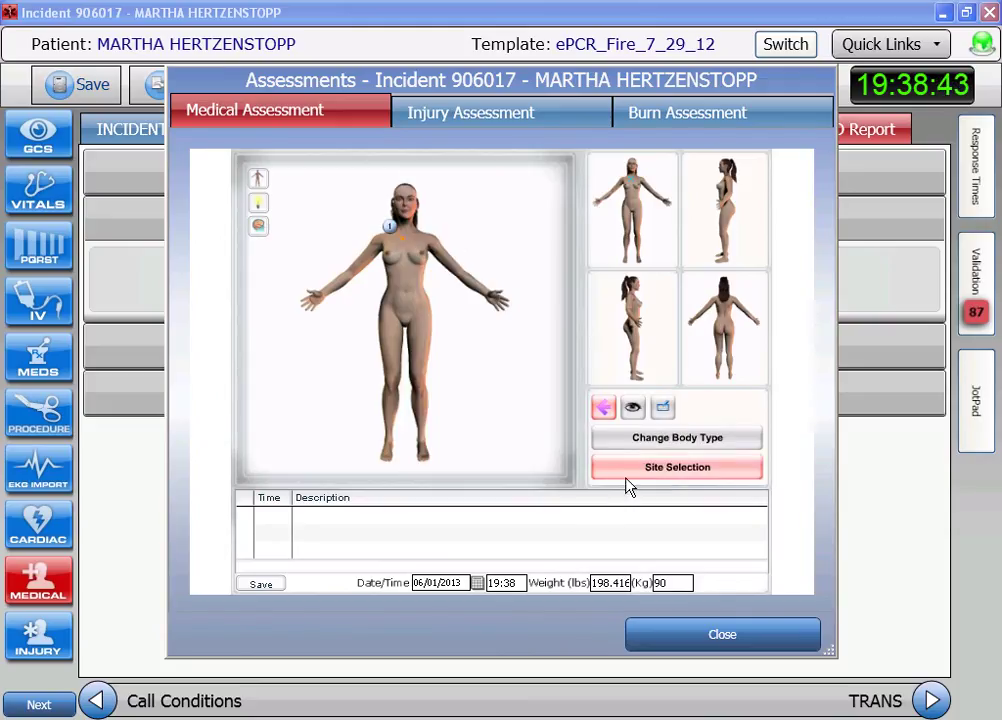
# Step: Record the skin as clammy and pale, then close the medical assessment
pyautogui.click(258, 180)
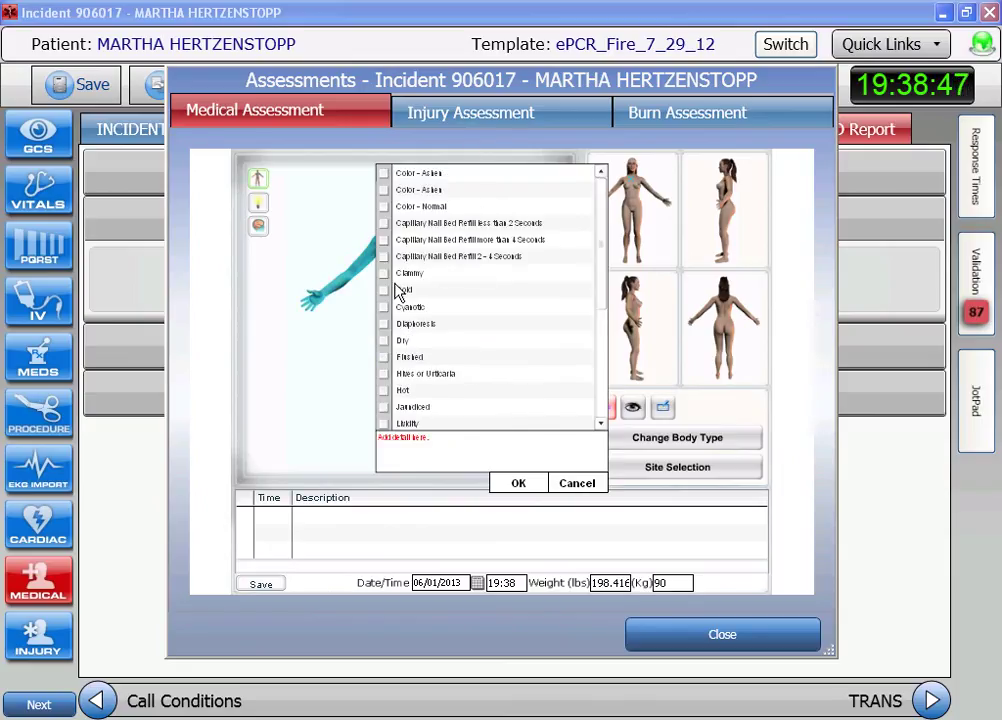
pyautogui.click(430, 276)
pyautogui.scroll(-5, 480, 296)
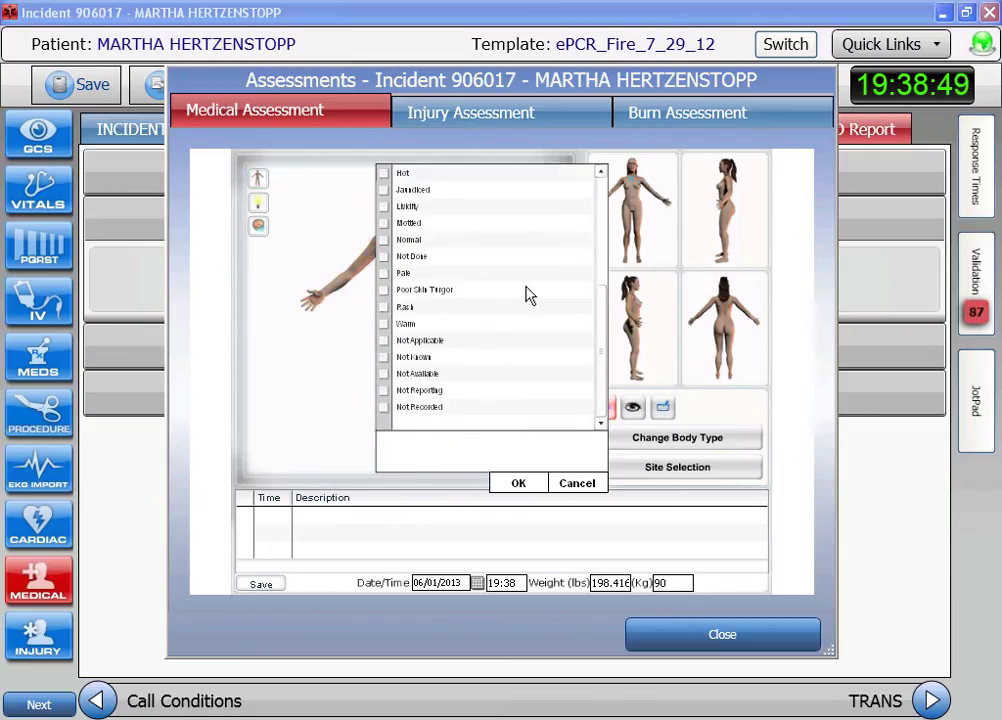
pyautogui.click(405, 274)
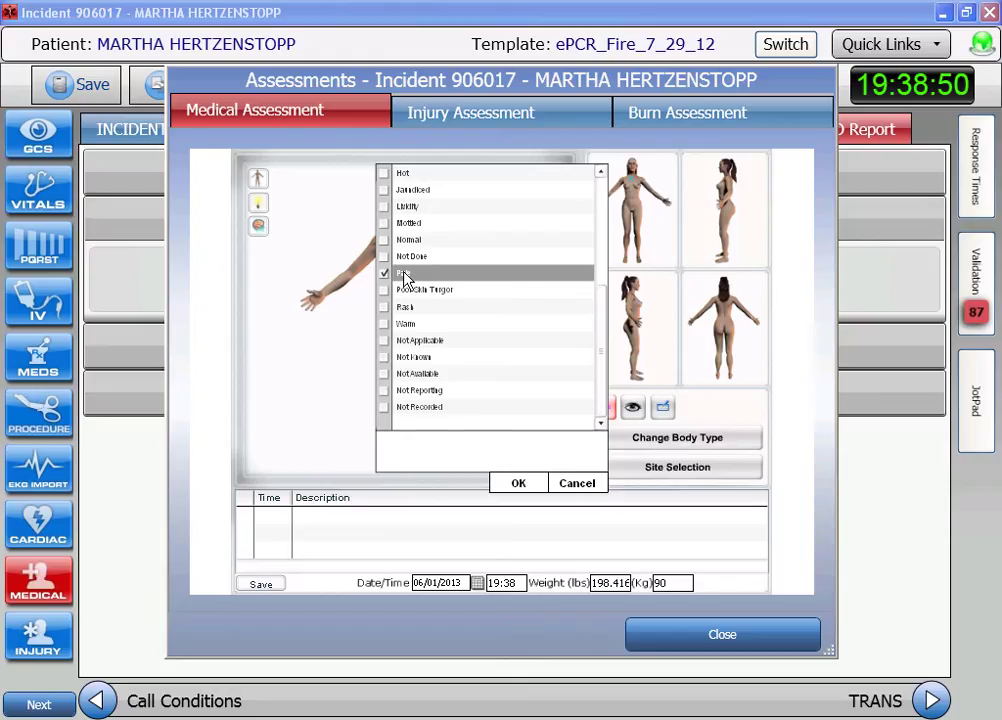
pyautogui.click(528, 488)
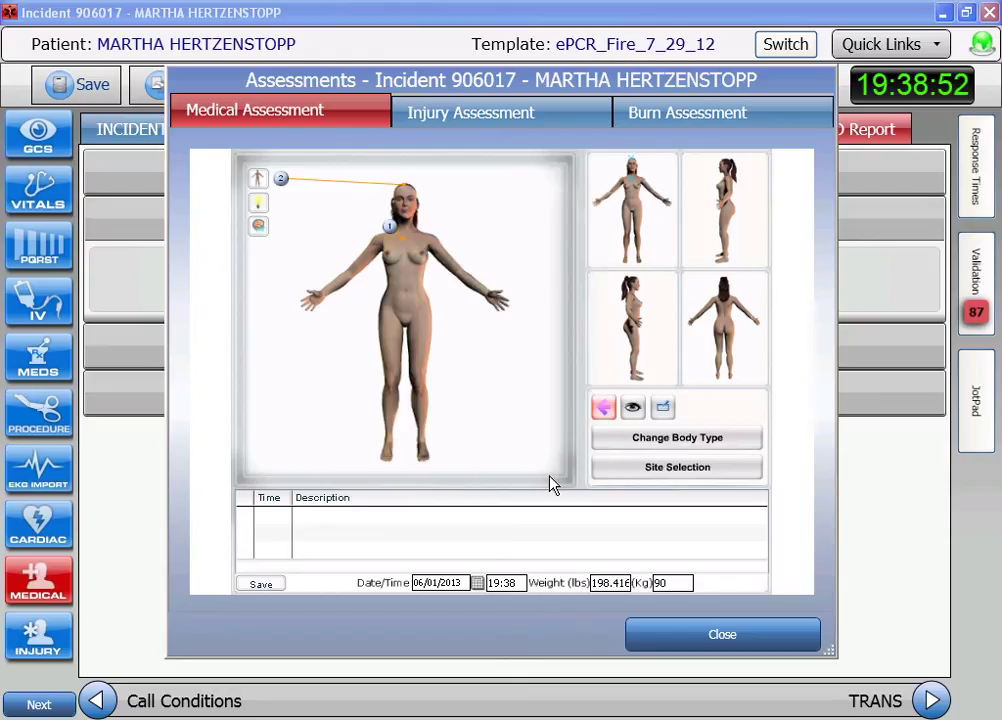
pyautogui.click(727, 652)
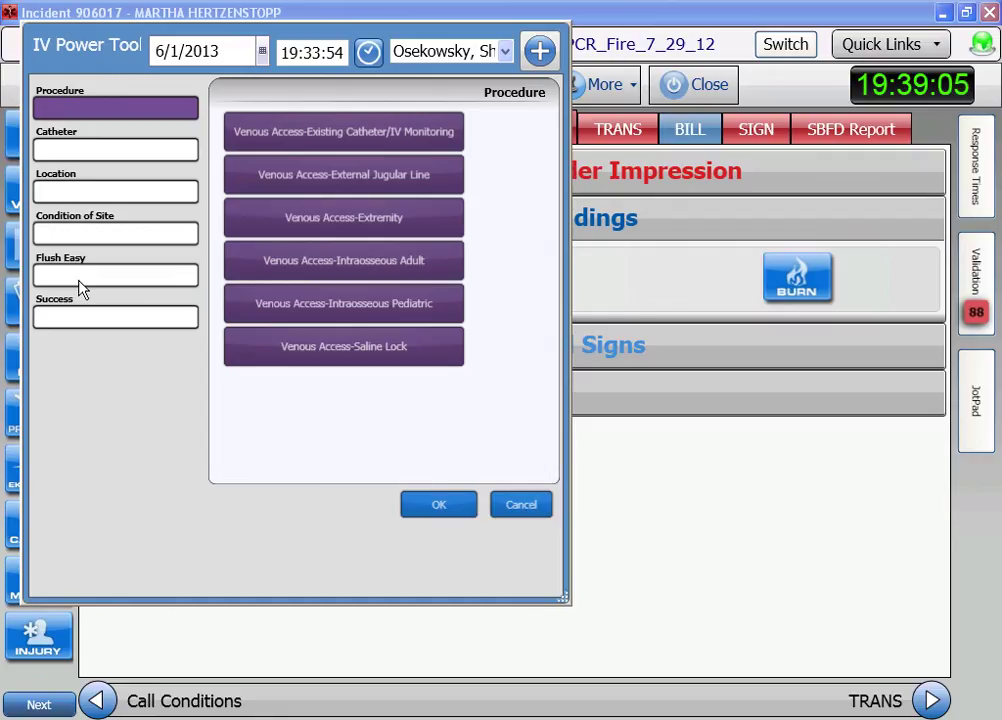
# Step: Log a Venous Access-Extremity now: 18ga, Antecubital-Left, Grade 0, flushed easily, successful
pyautogui.click(387, 57)
pyautogui.click(406, 228)
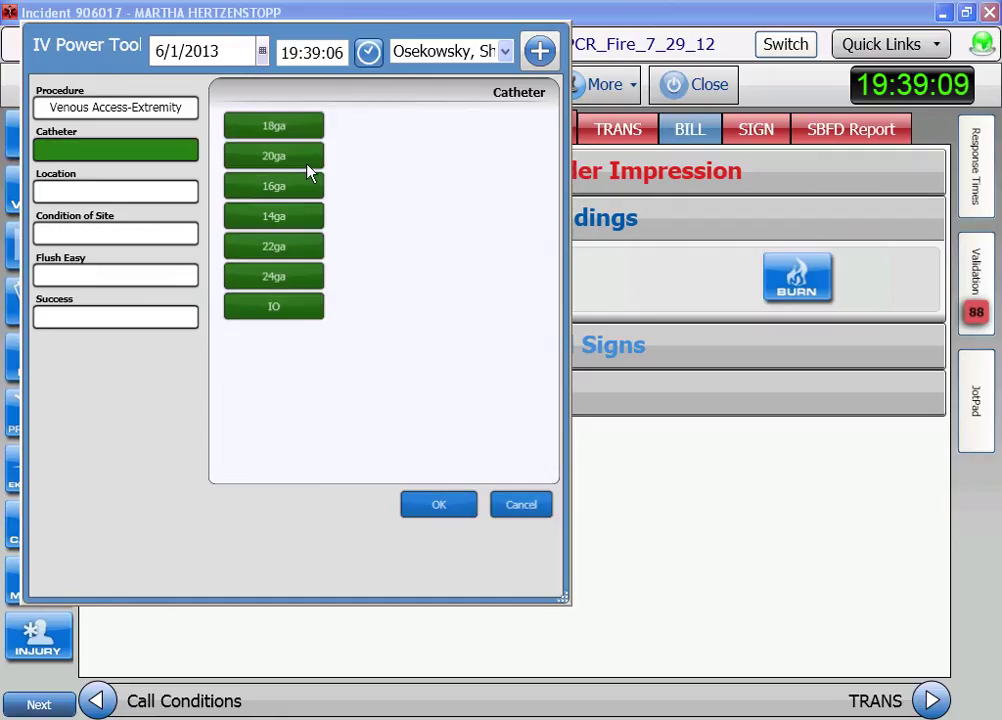
pyautogui.click(310, 131)
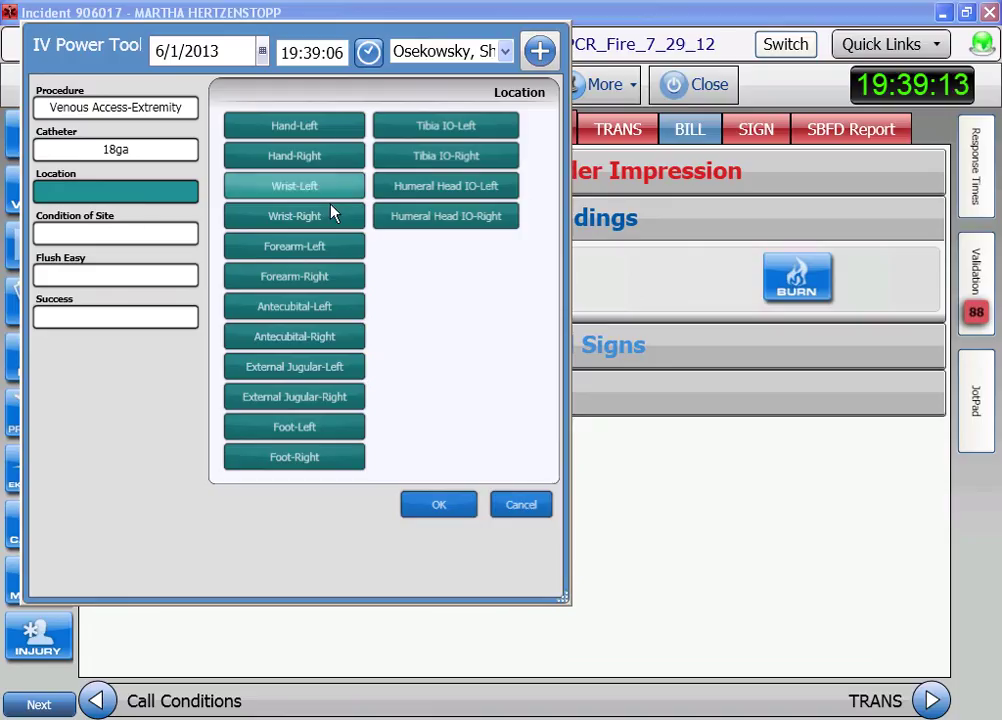
pyautogui.click(346, 316)
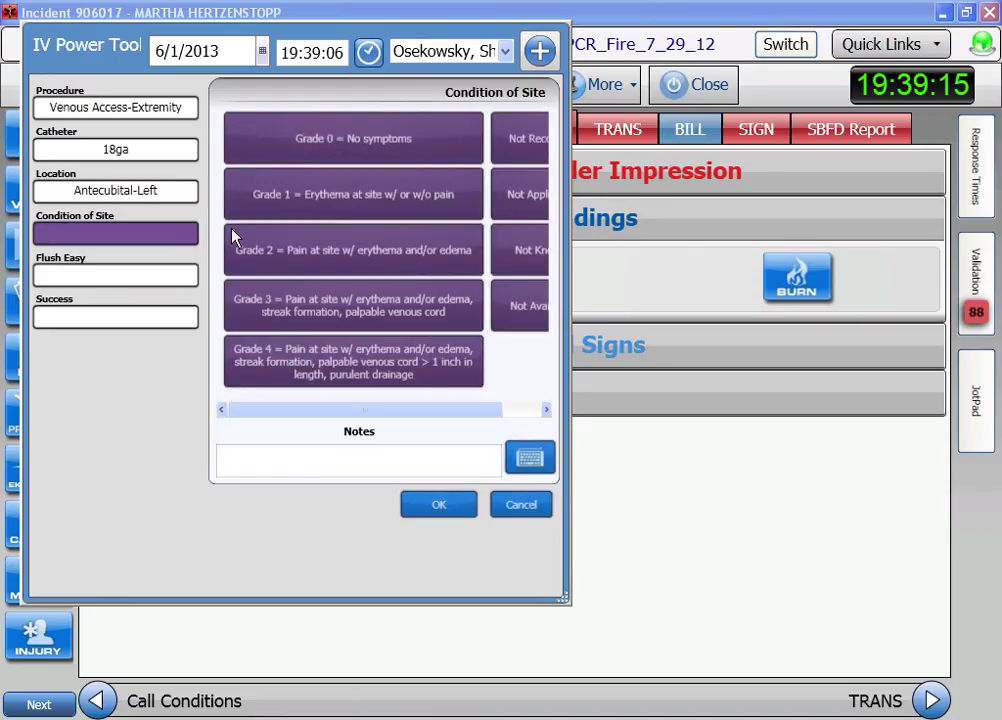
pyautogui.click(400, 143)
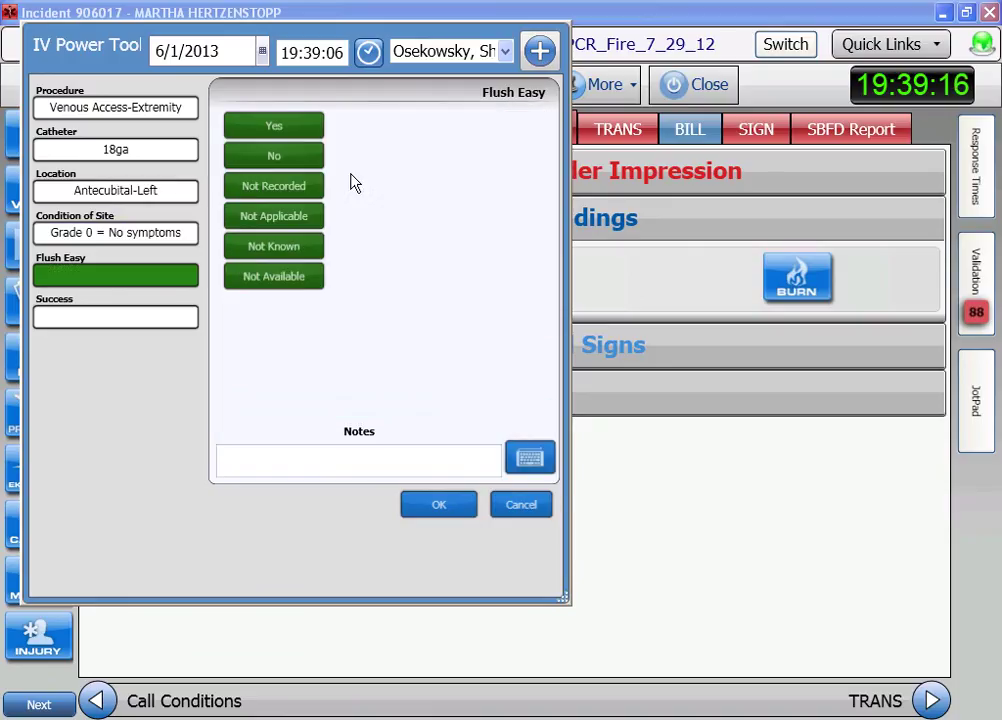
pyautogui.click(304, 132)
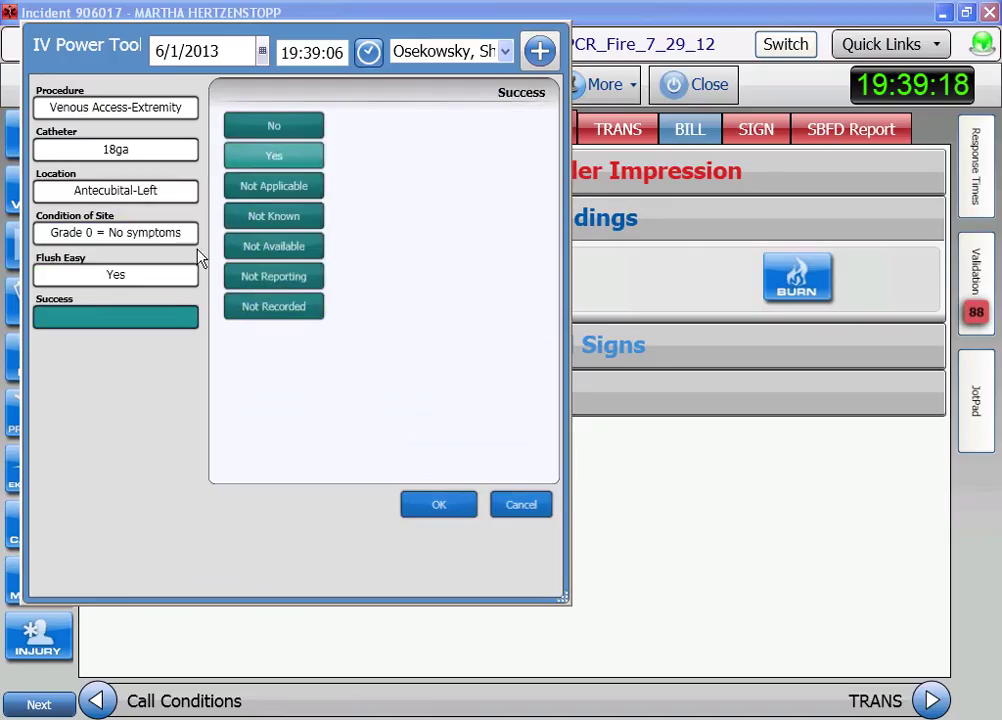
pyautogui.click(306, 160)
# Step: Add Normal Saline 300 ML as the IV fluid and save the procedure
pyautogui.click(307, 143)
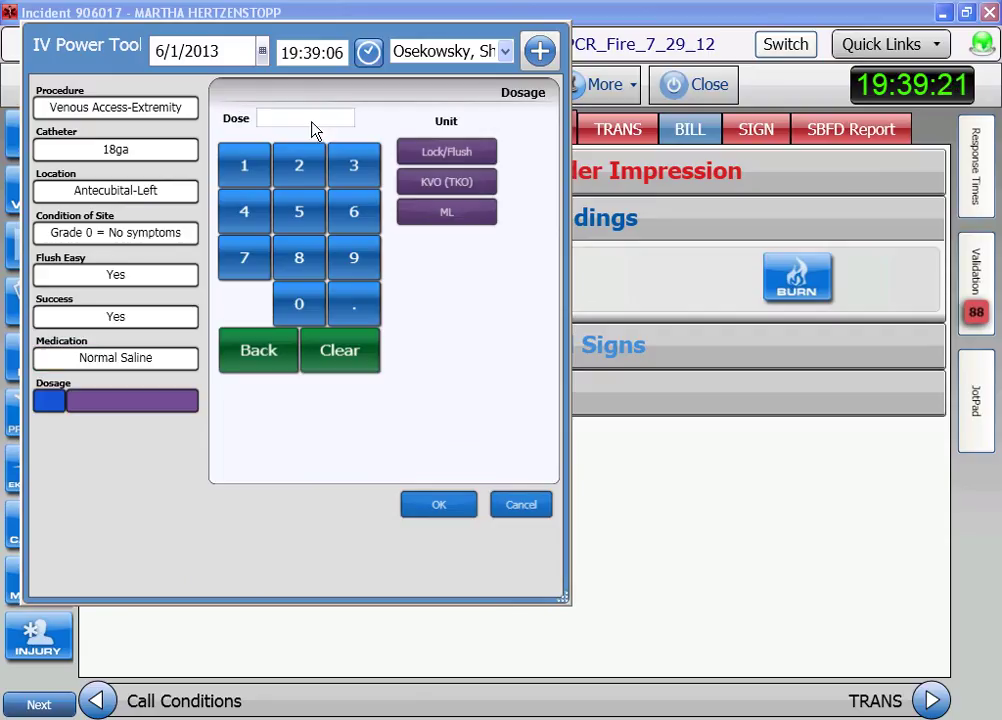
pyautogui.click(365, 180)
pyautogui.click(299, 306)
pyautogui.click(300, 308)
pyautogui.click(466, 218)
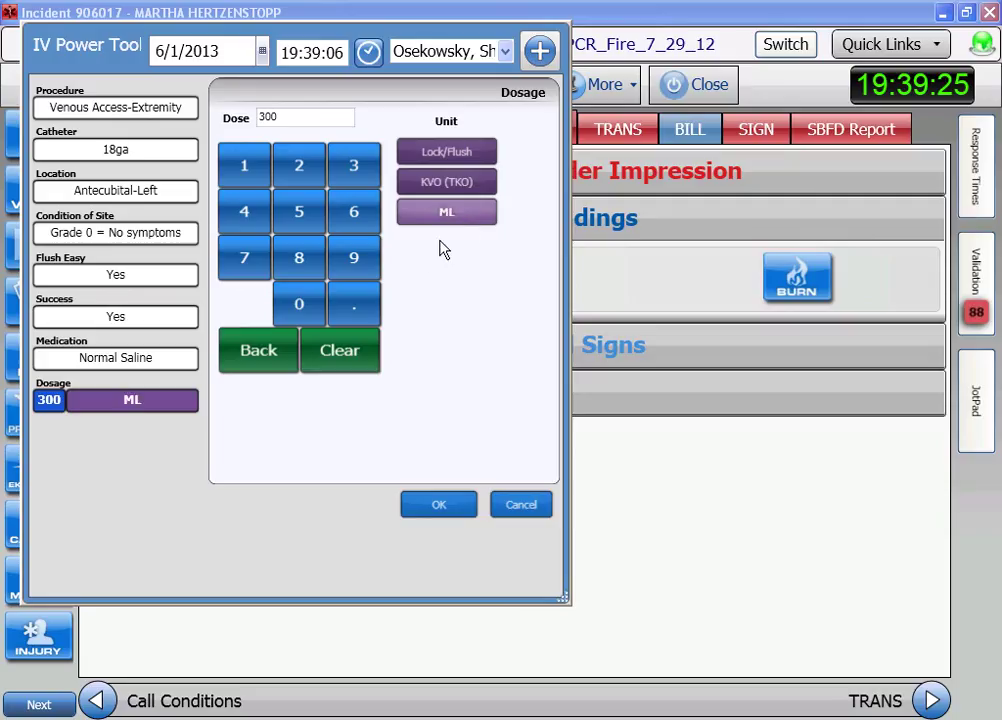
pyautogui.click(476, 503)
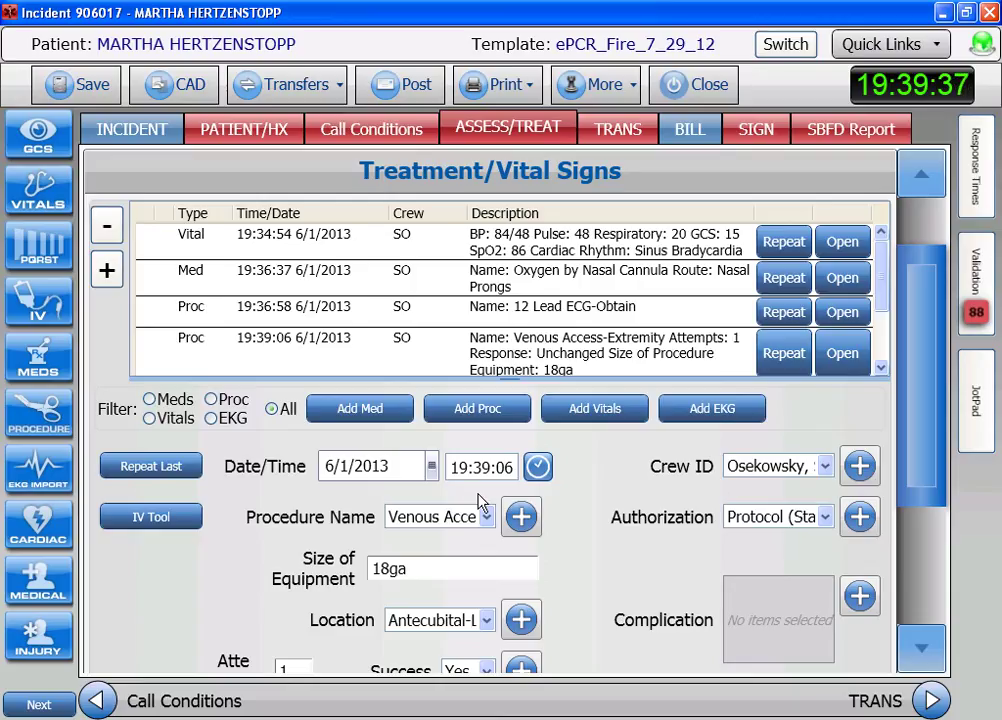
# Step: Start new vitals timed now: pulse 48 irregularly-irregular, respirations 18 regularly-regular
pyautogui.click(50, 186)
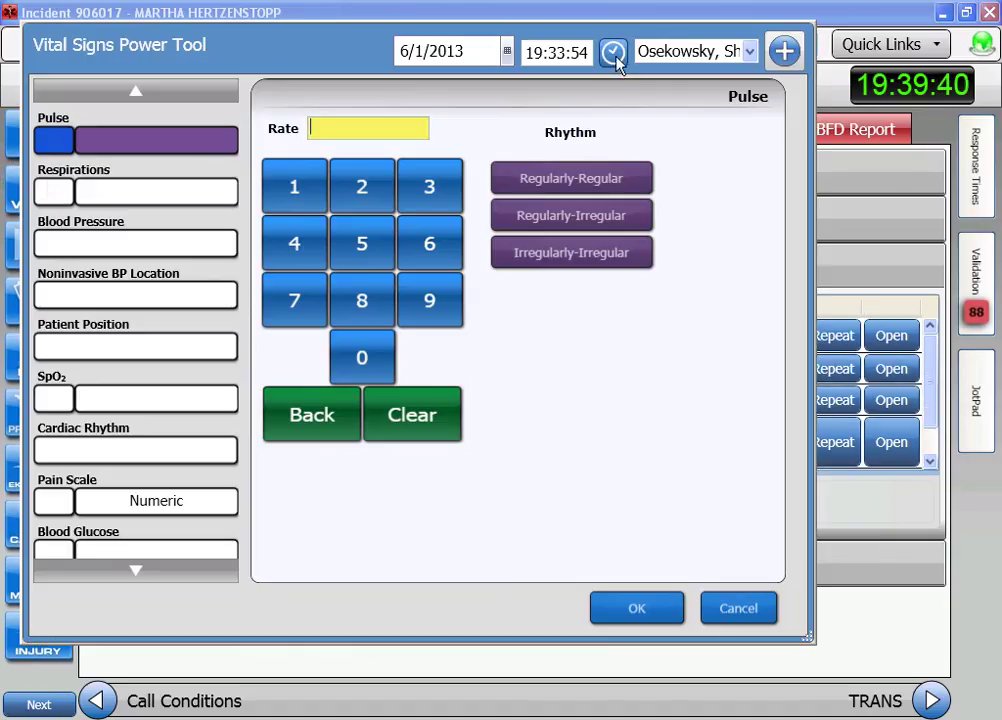
pyautogui.click(615, 56)
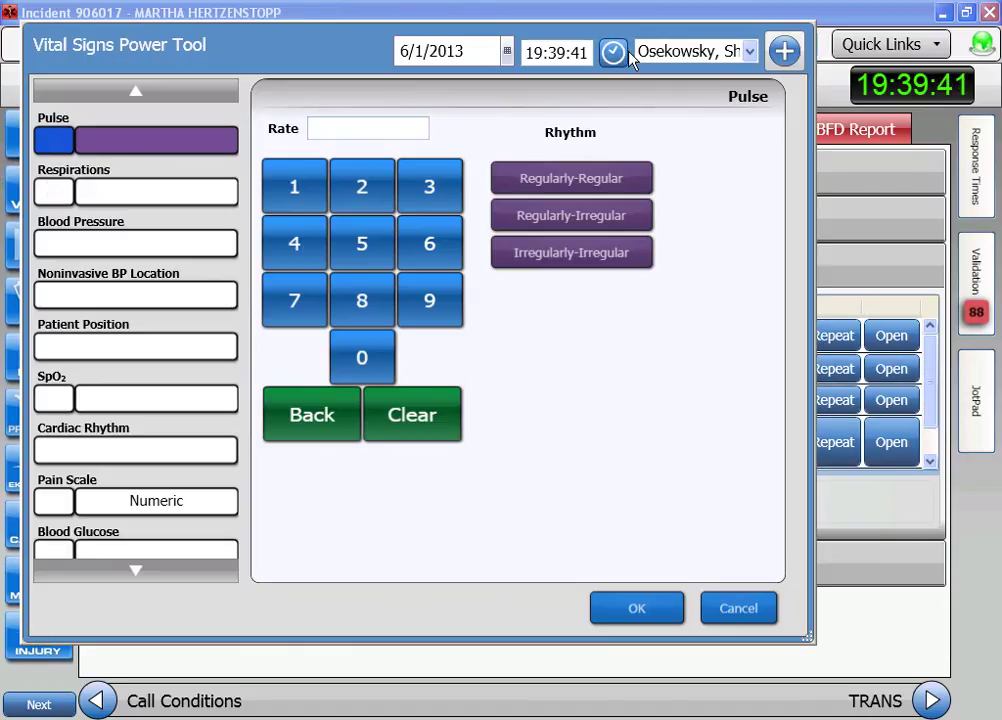
pyautogui.click(320, 247)
pyautogui.click(370, 302)
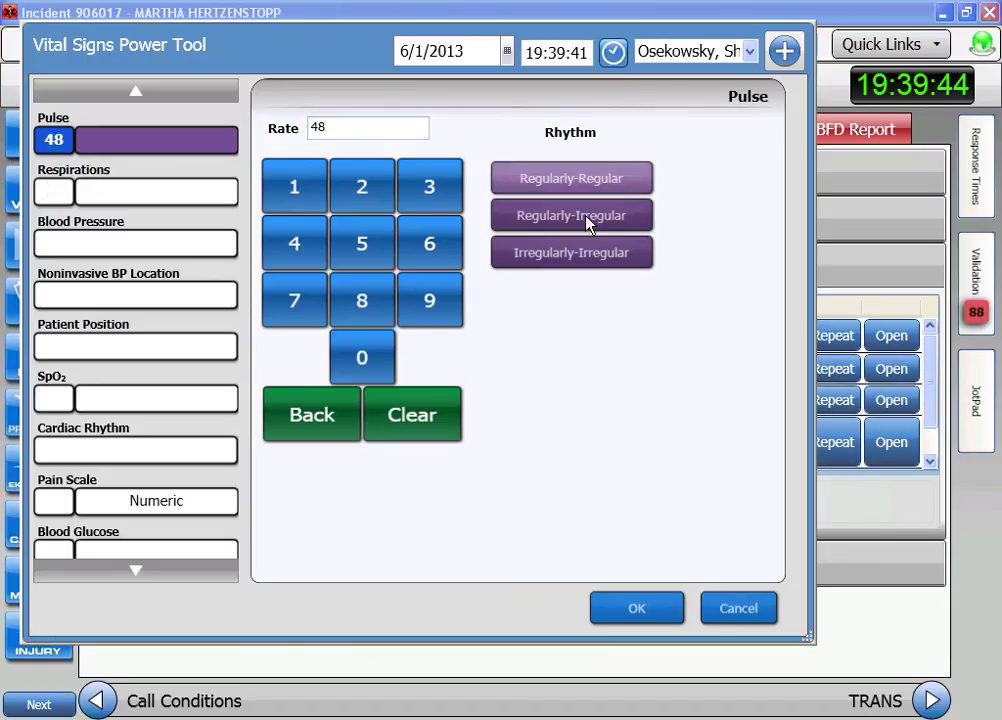
pyautogui.click(497, 256)
pyautogui.click(297, 182)
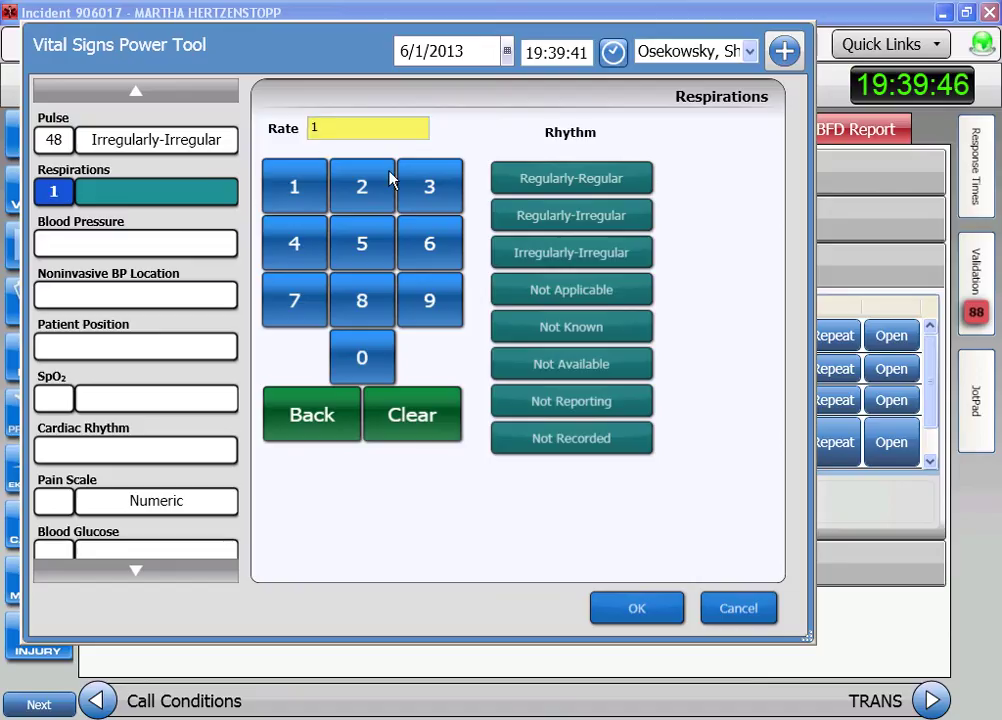
pyautogui.click(364, 296)
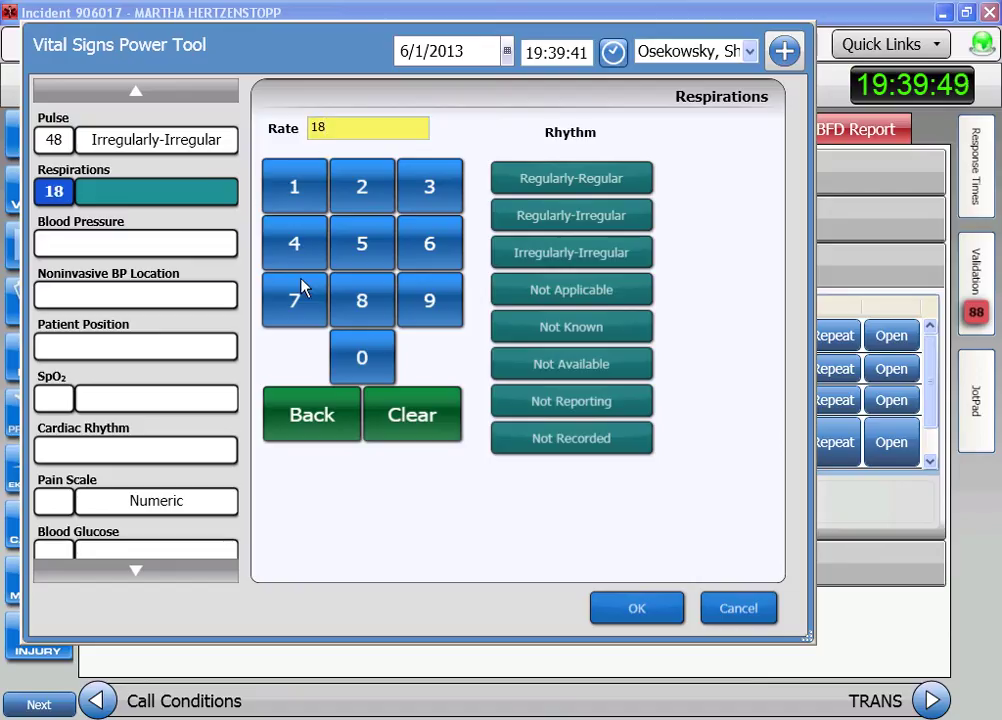
pyautogui.click(530, 178)
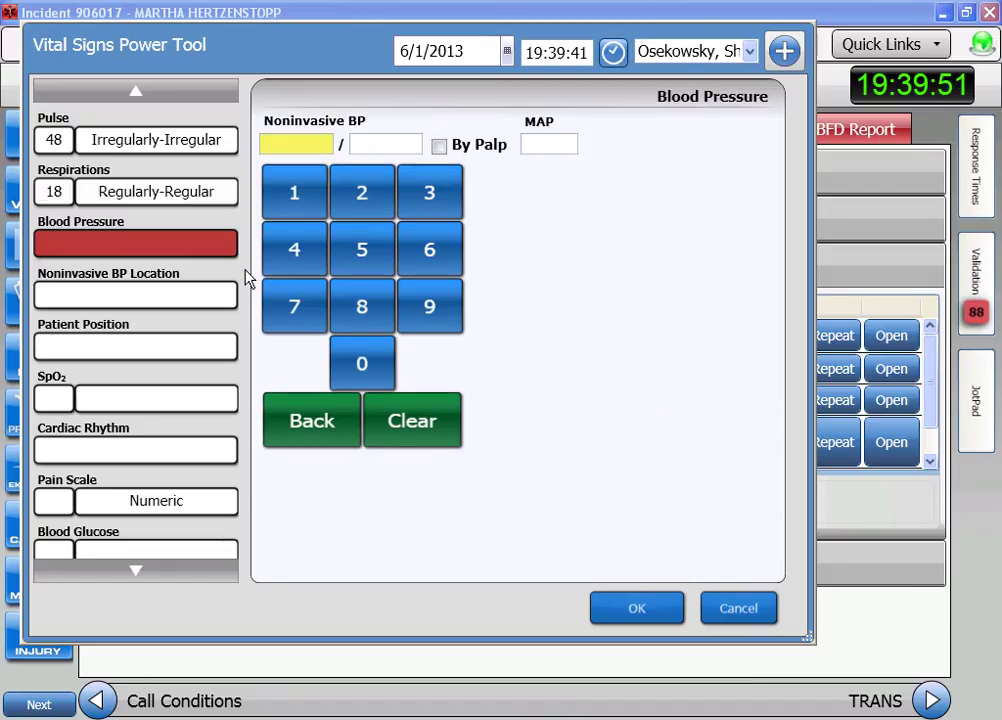
# Step: Enter BP 86/48 on the left arm, supine, and SpO2 90 on low-concentration O2
pyautogui.click(361, 308)
pyautogui.click(429, 262)
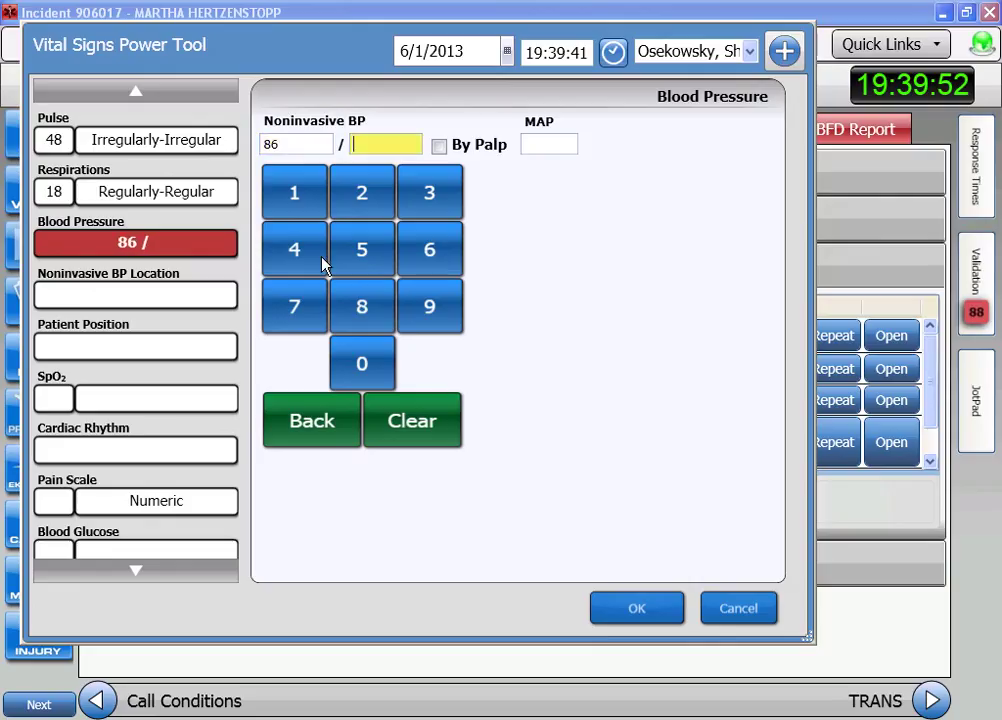
pyautogui.click(323, 264)
pyautogui.click(340, 318)
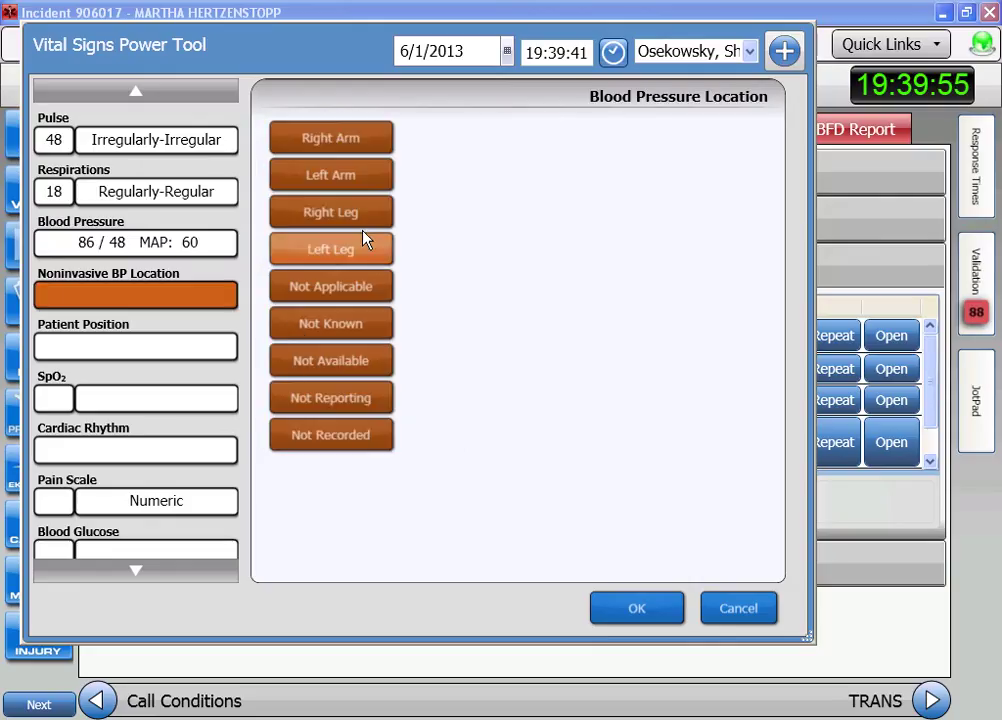
pyautogui.click(370, 186)
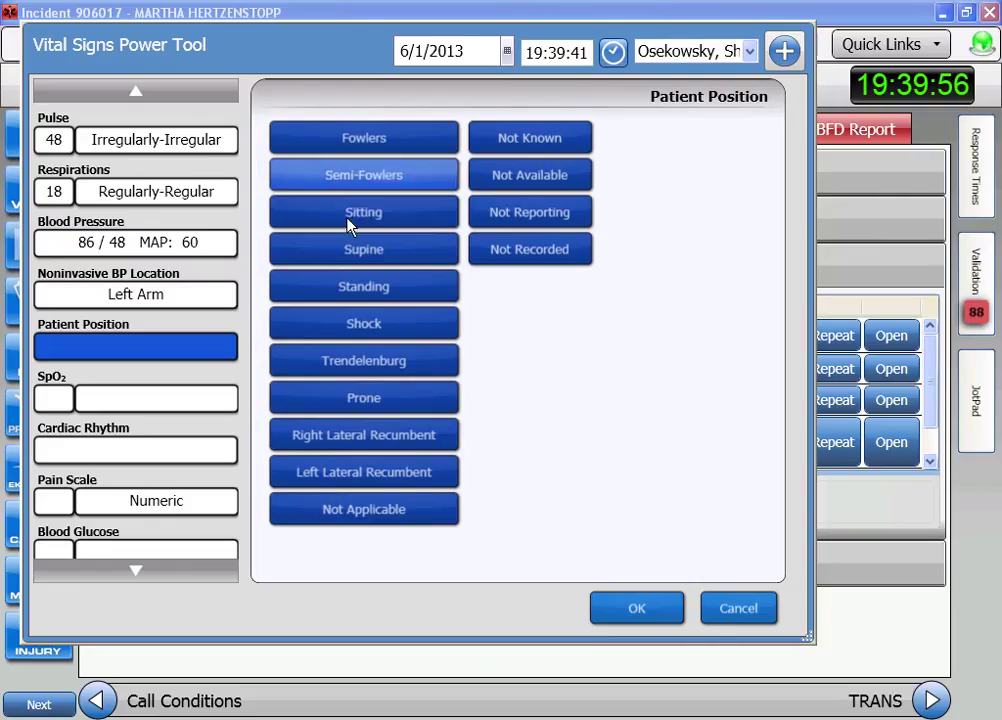
pyautogui.click(393, 262)
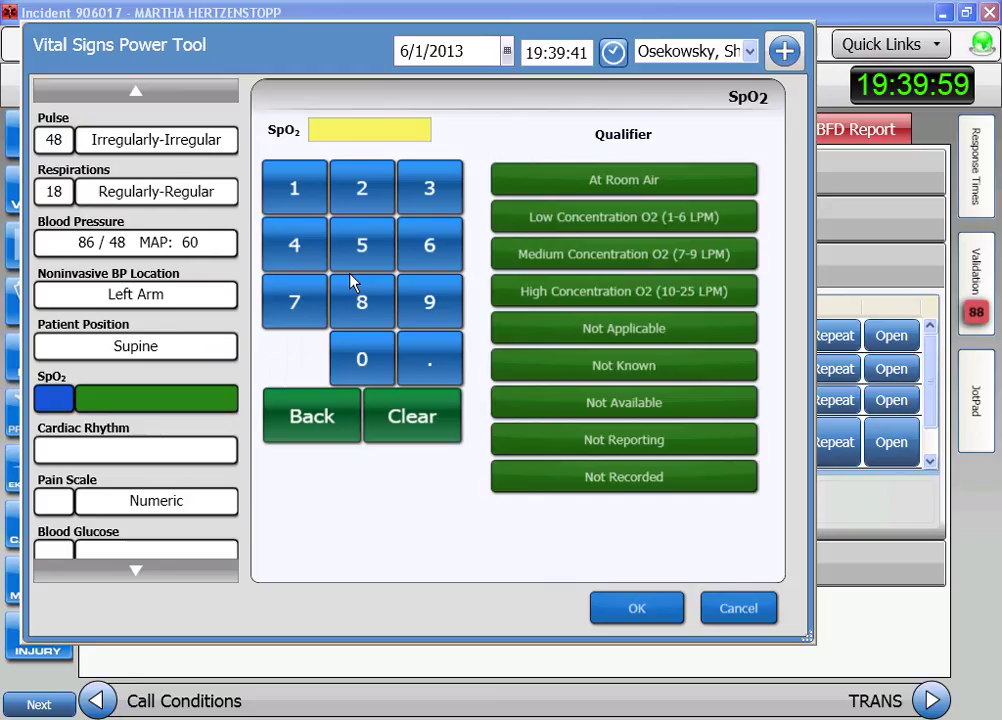
pyautogui.click(441, 315)
pyautogui.click(365, 358)
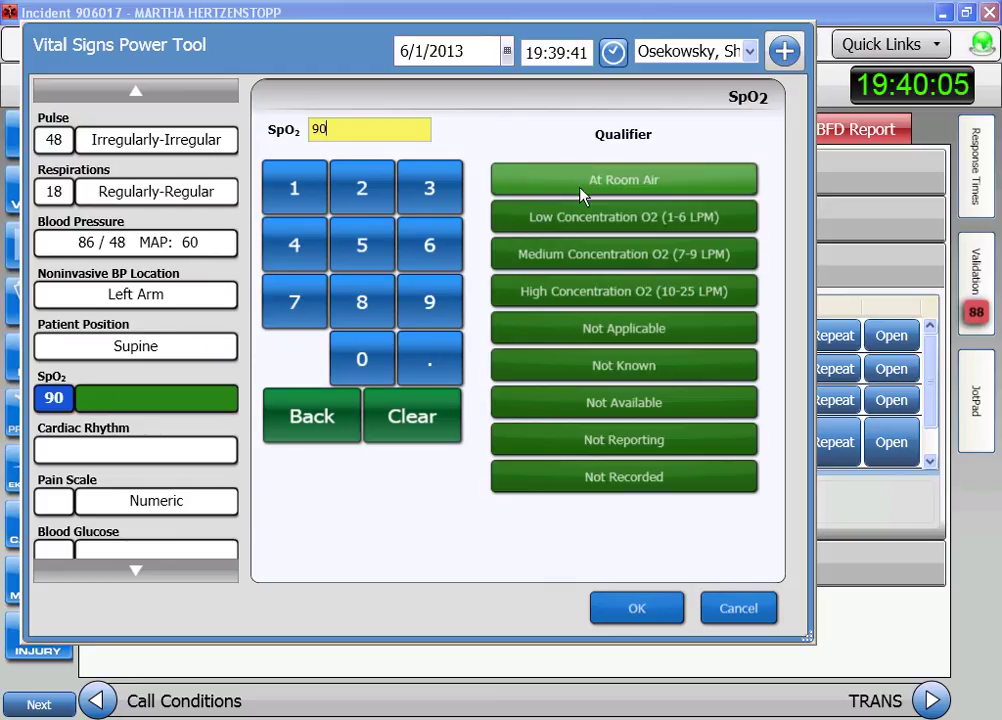
pyautogui.click(565, 222)
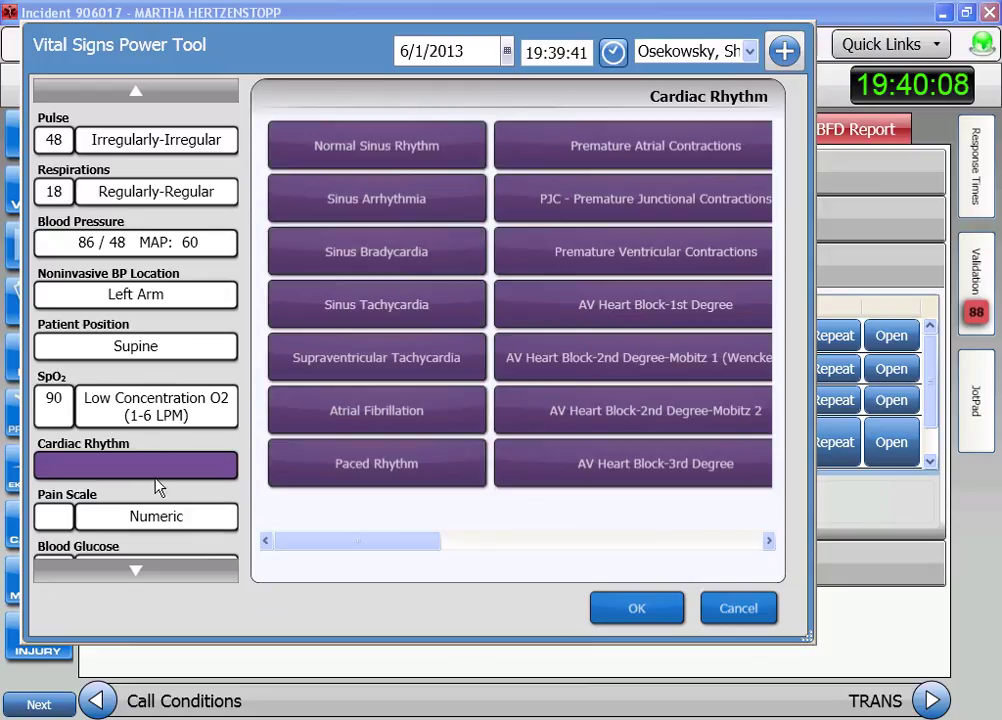
# Step: Set the cardiac rhythm to Sinus Bradycardia and the pain score to 8
pyautogui.click(430, 266)
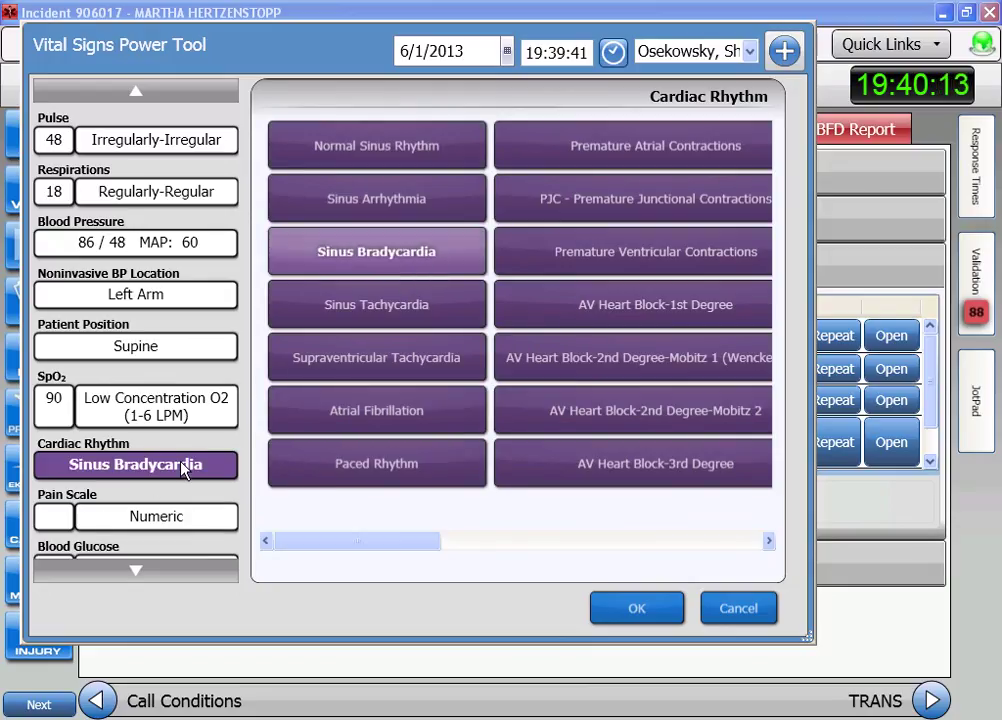
pyautogui.click(165, 516)
pyautogui.click(378, 316)
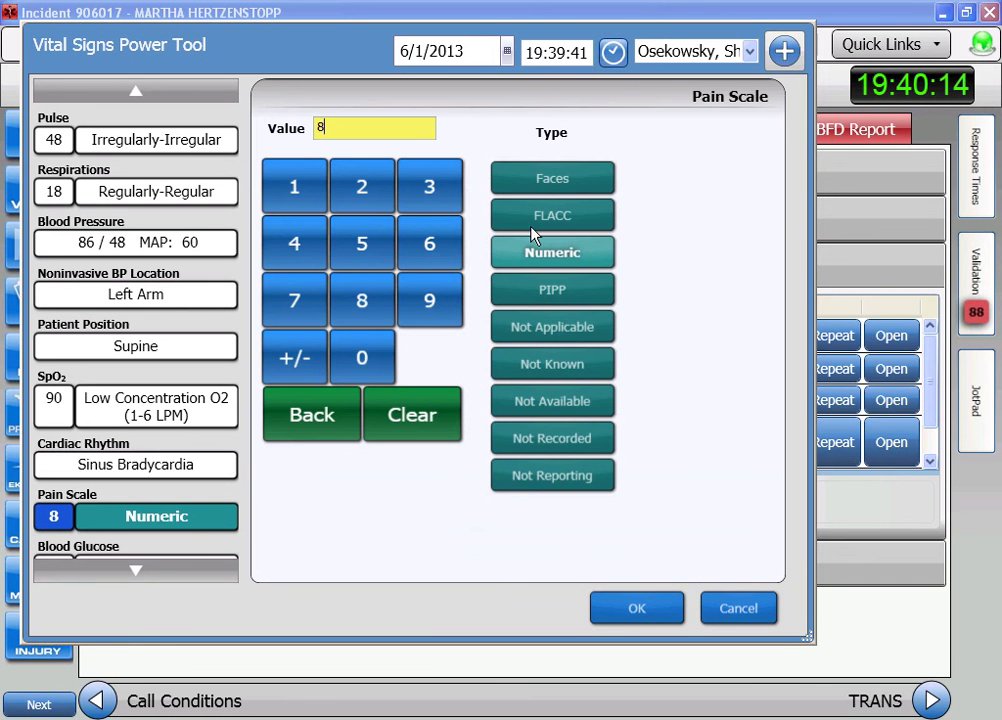
pyautogui.click(573, 256)
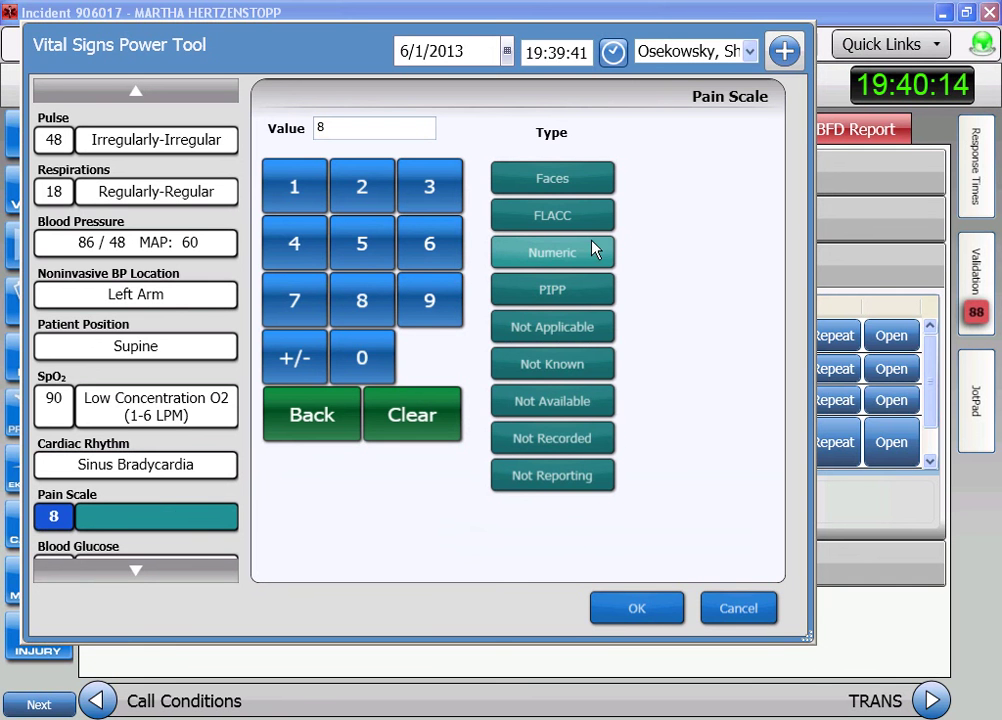
# Step: Save the repeat vitals and start a medication entry for Atropine Sulfate
pyautogui.click(668, 605)
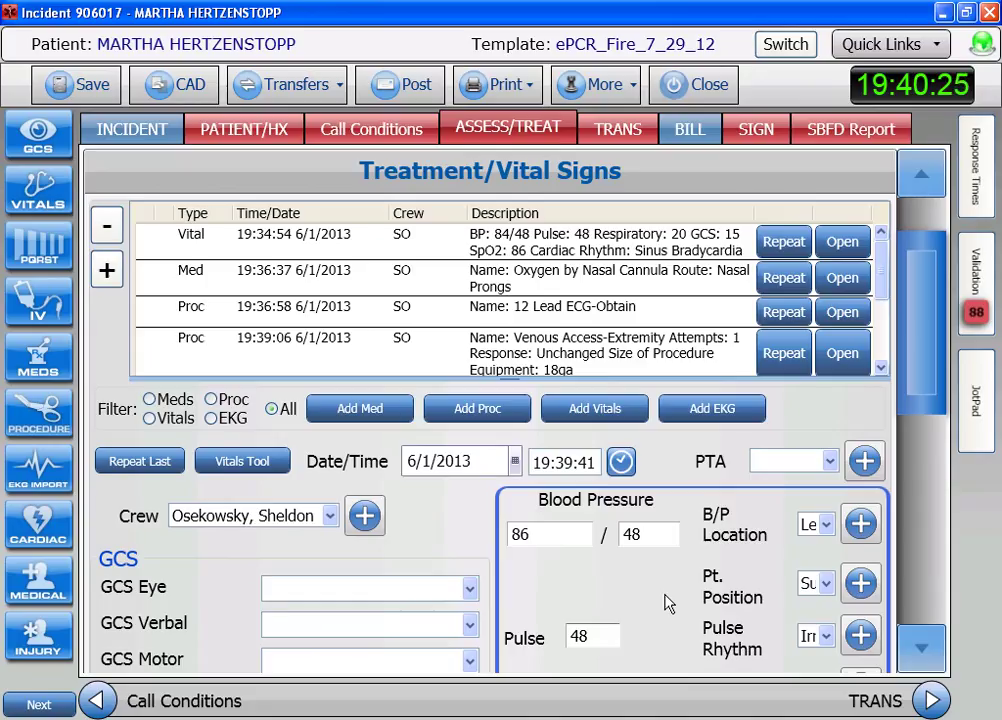
pyautogui.click(52, 368)
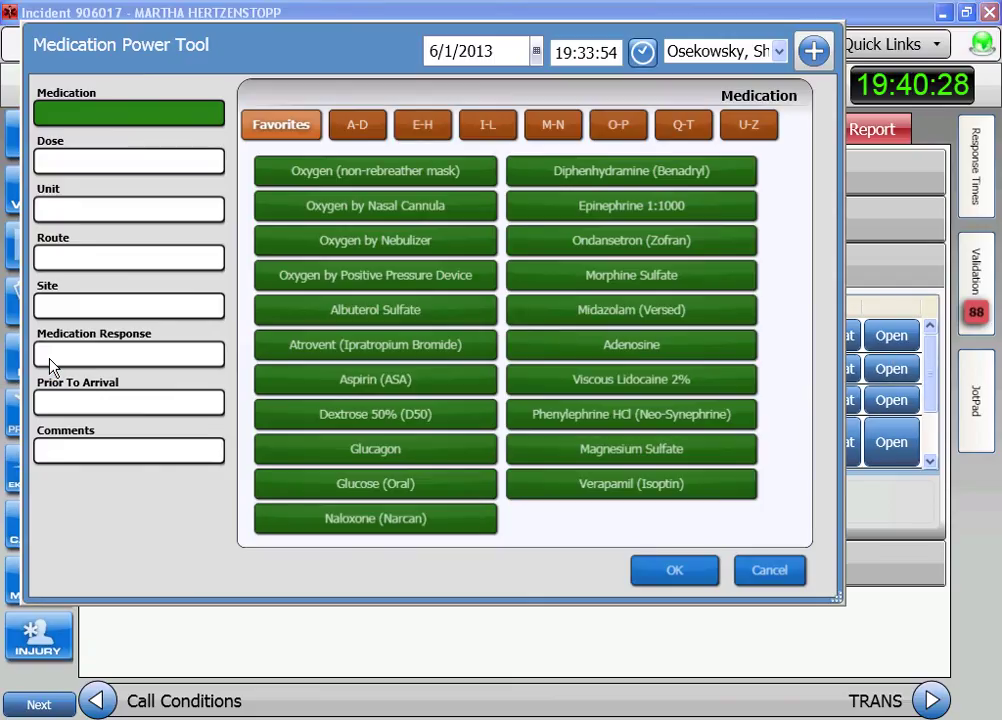
pyautogui.click(378, 106)
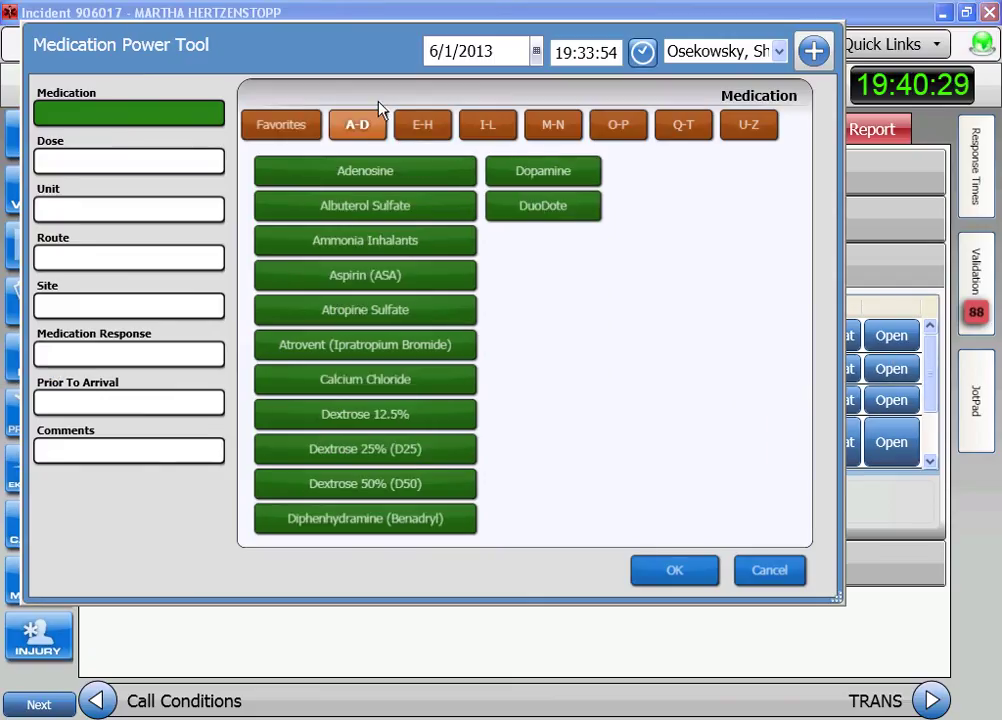
pyautogui.click(414, 314)
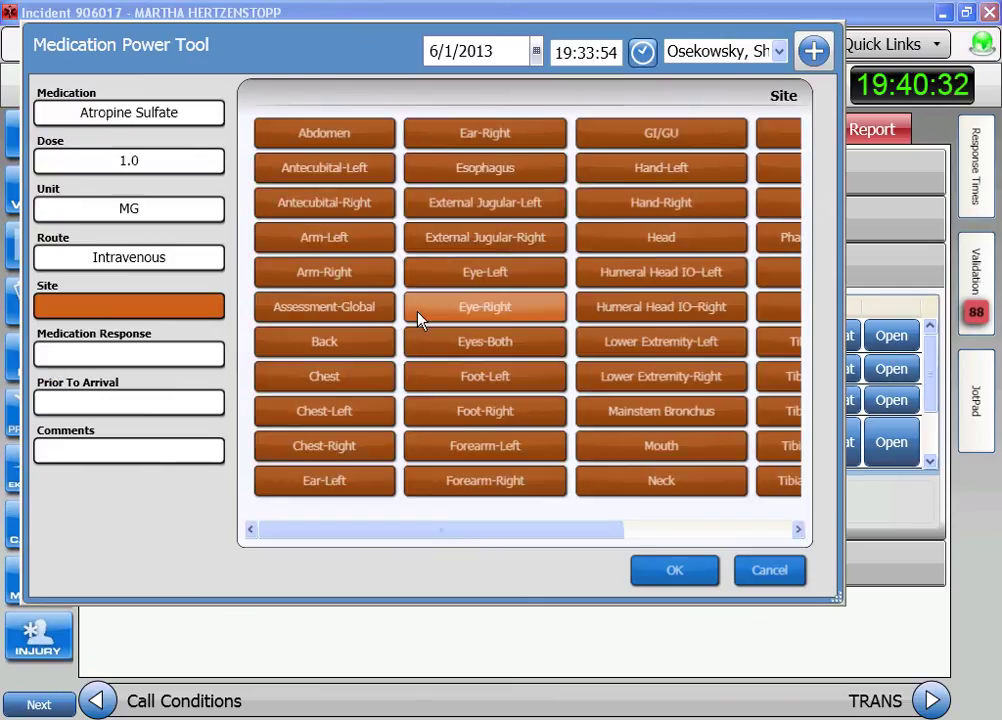
# Step: Change the atropine dose from 1.0 to 0.5
pyautogui.click(118, 163)
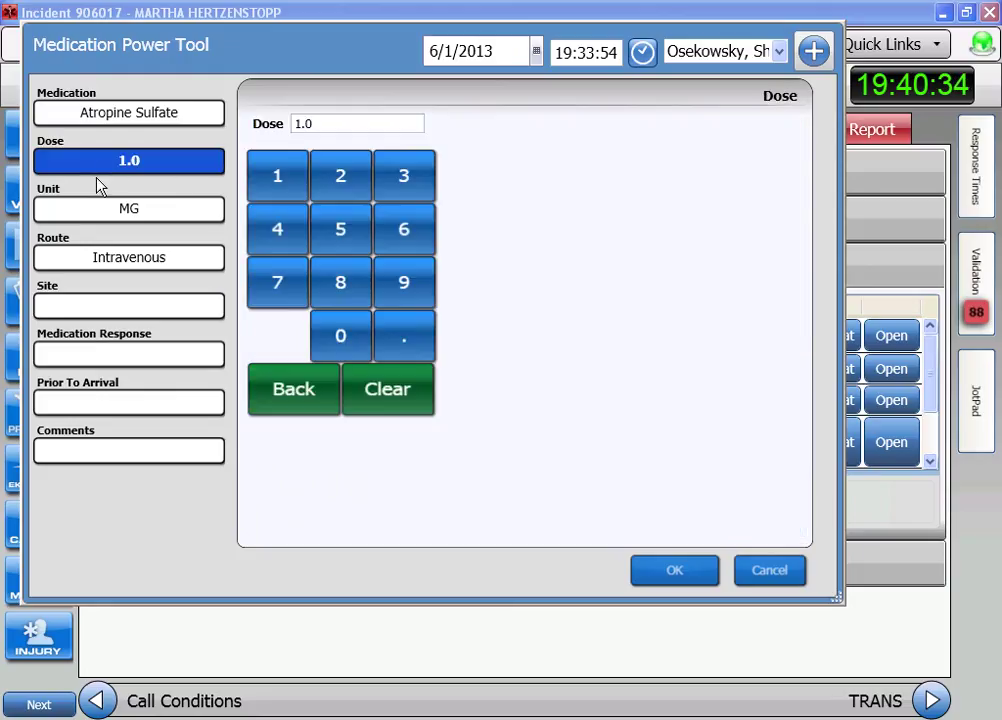
pyautogui.click(325, 398)
pyautogui.click(330, 392)
pyautogui.click(334, 388)
pyautogui.click(347, 340)
pyautogui.click(392, 330)
pyautogui.click(352, 242)
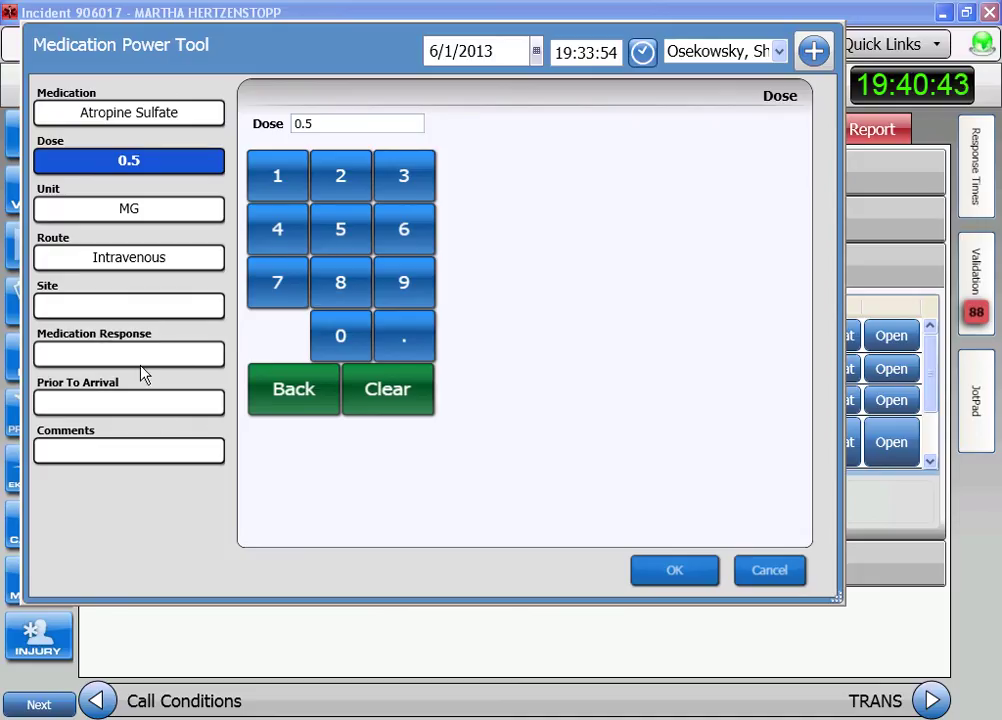
# Step: Set the response to Unchanged, stamp the time 19:40:52, and save the atropine entry
pyautogui.click(175, 362)
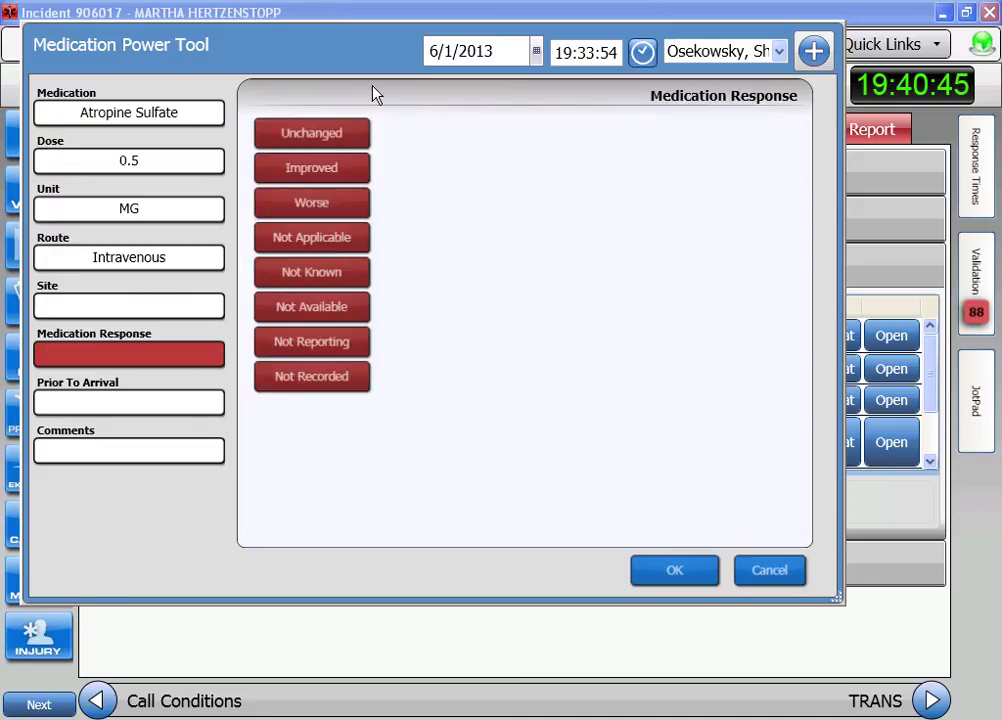
pyautogui.click(342, 138)
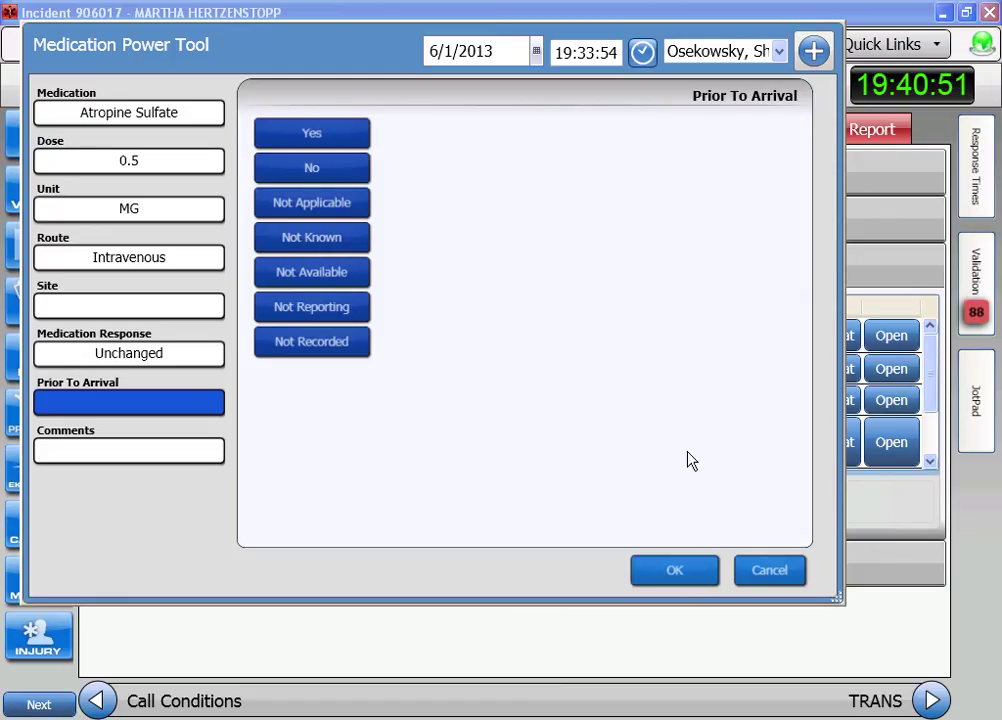
pyautogui.click(649, 59)
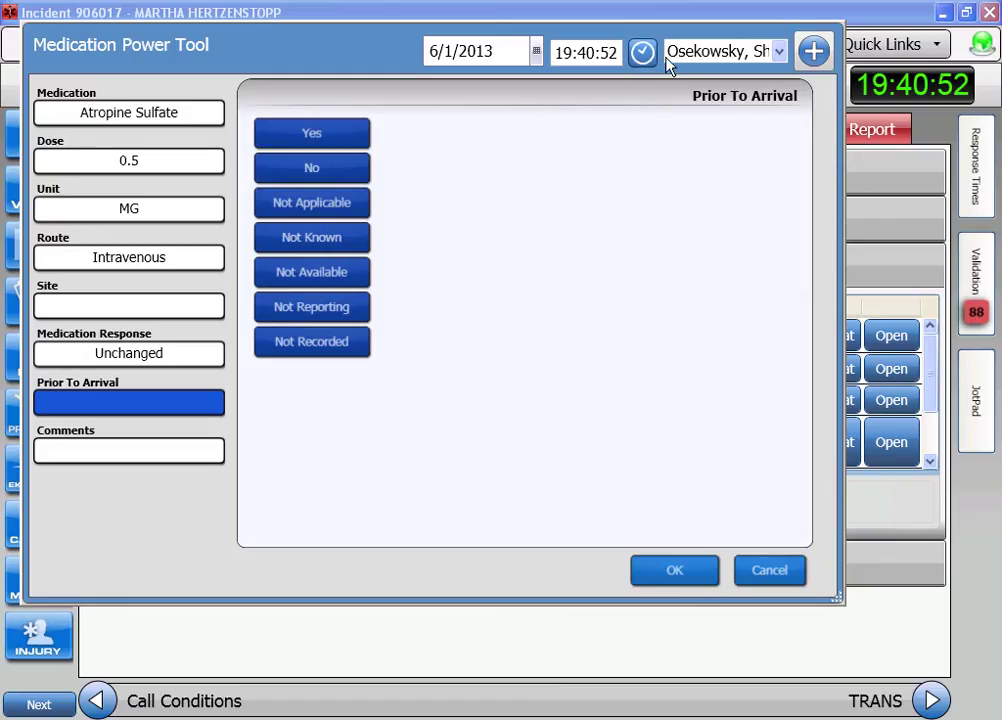
pyautogui.click(690, 558)
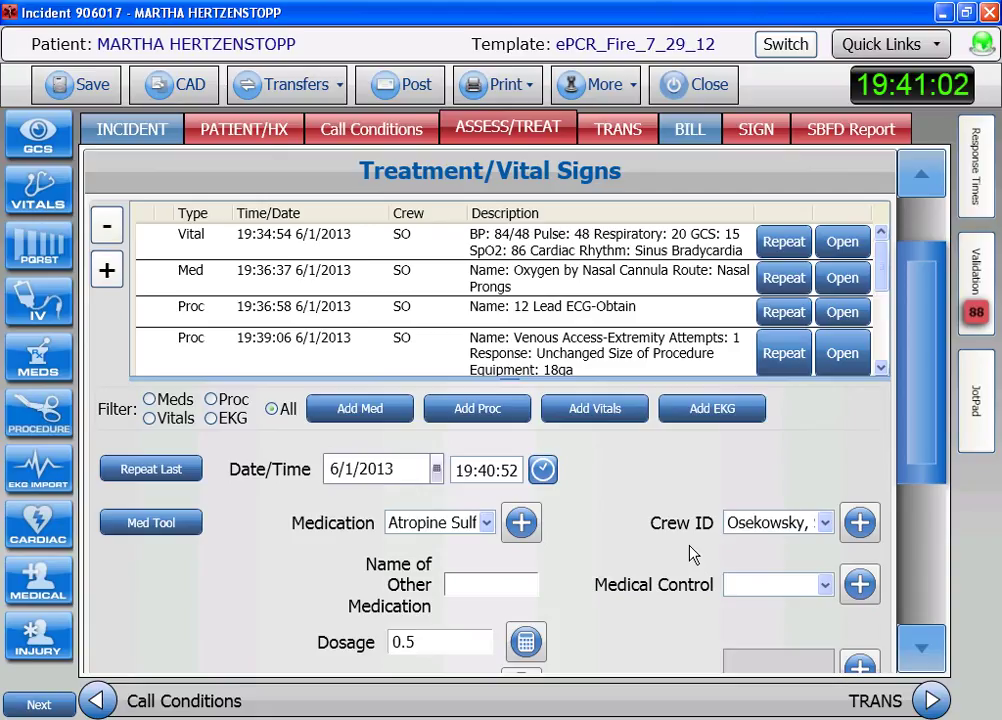
# Step: Start a procedure entry timed 19:41:08 and choose Cardiac Pacing-External
pyautogui.click(48, 418)
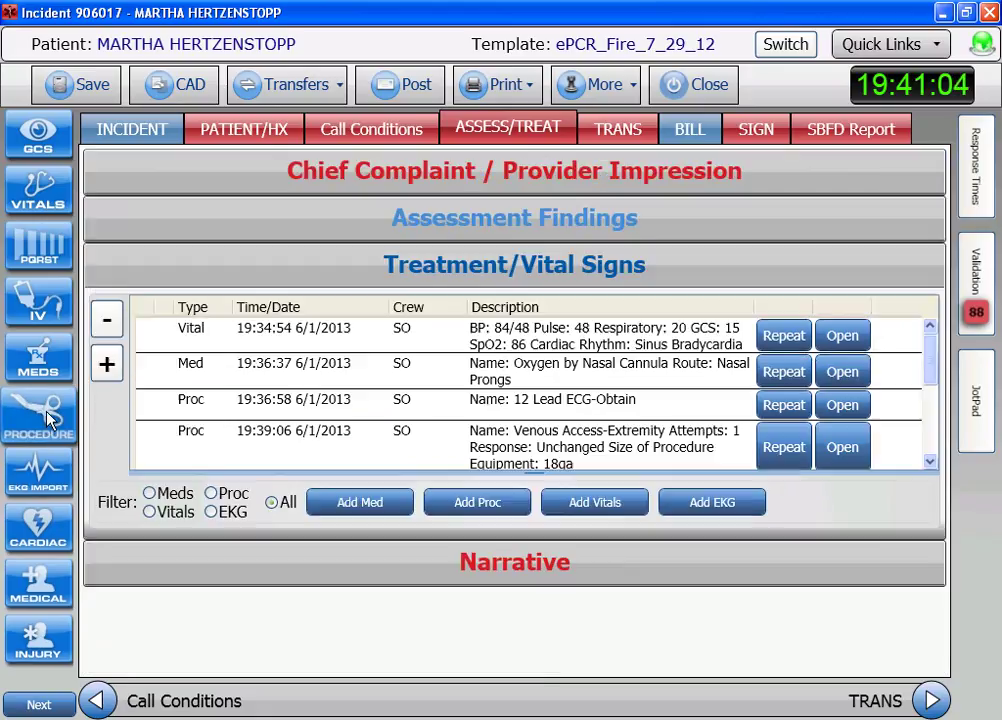
pyautogui.click(667, 53)
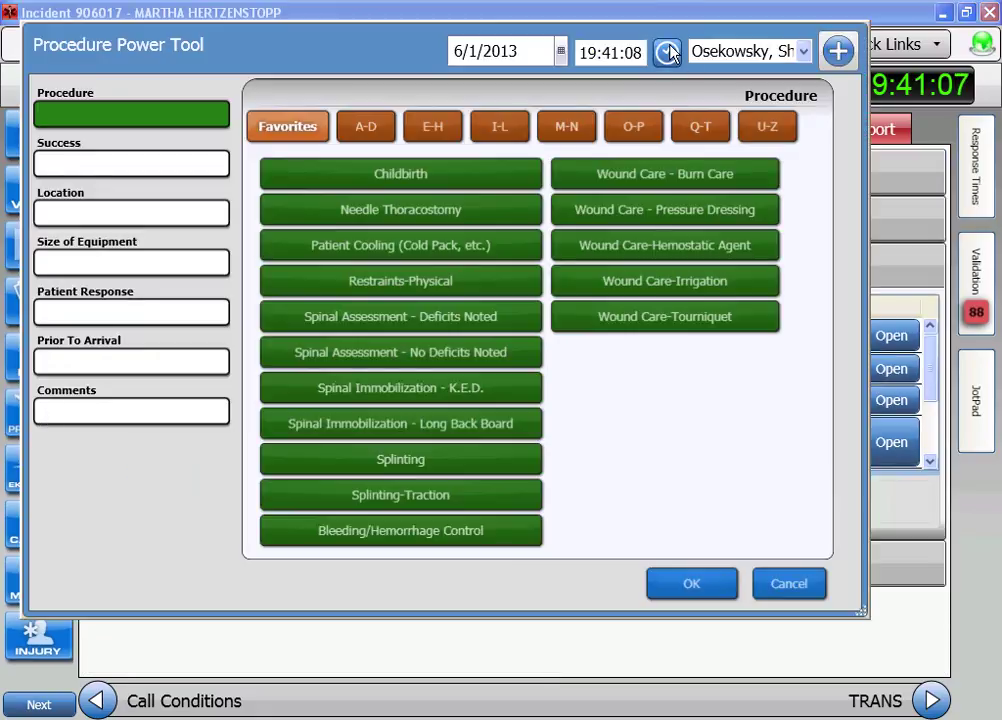
pyautogui.click(507, 141)
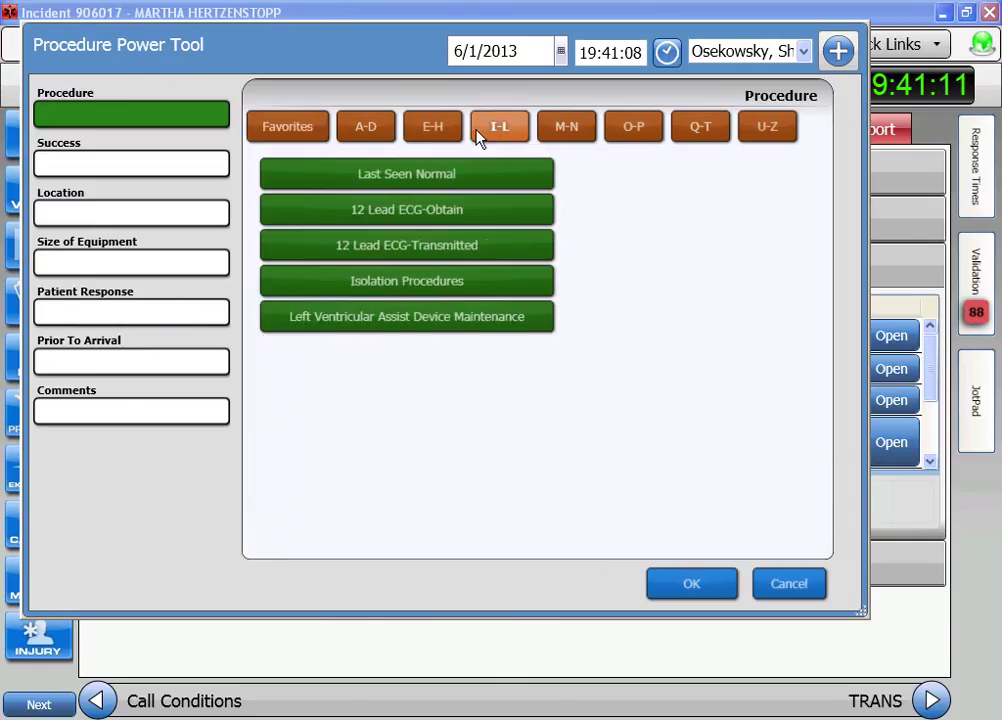
pyautogui.click(385, 137)
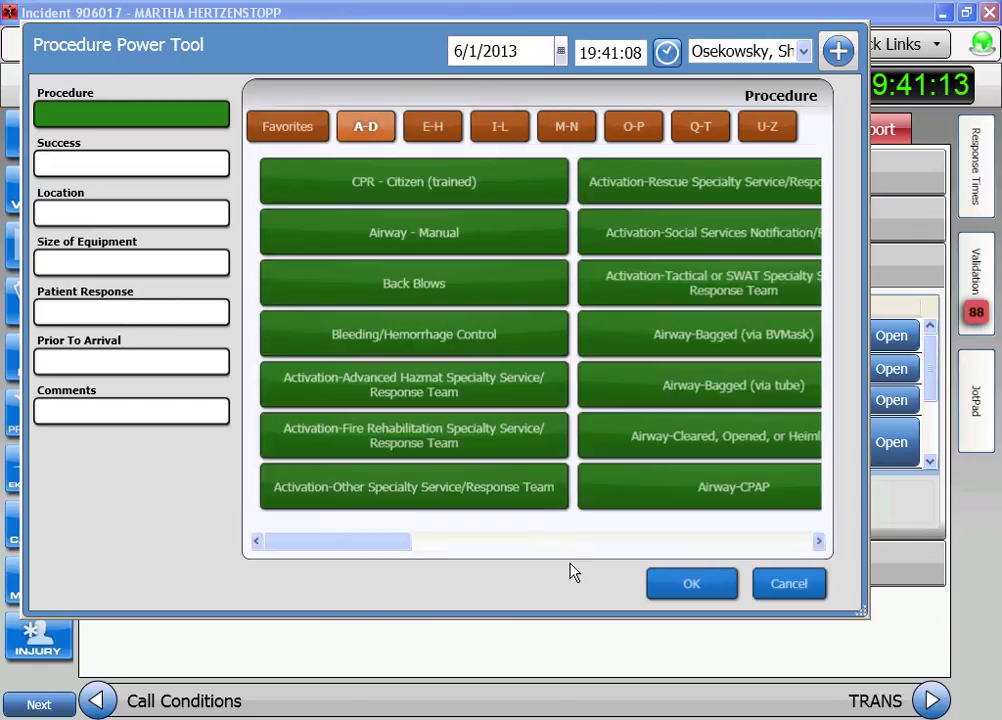
pyautogui.click(585, 541)
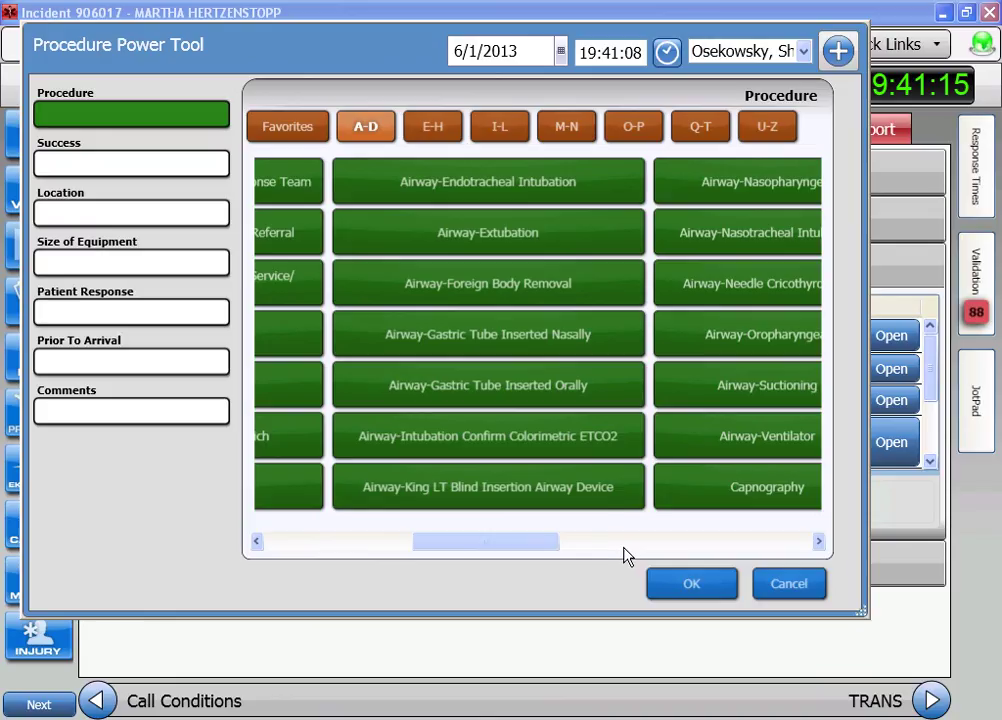
pyautogui.click(655, 543)
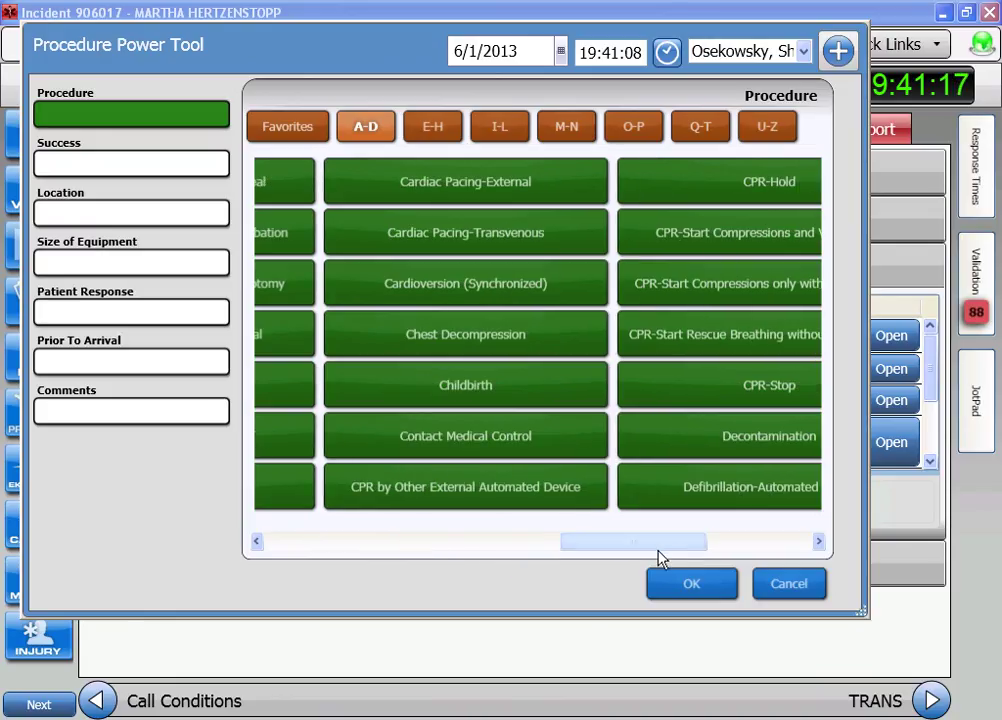
pyautogui.click(570, 188)
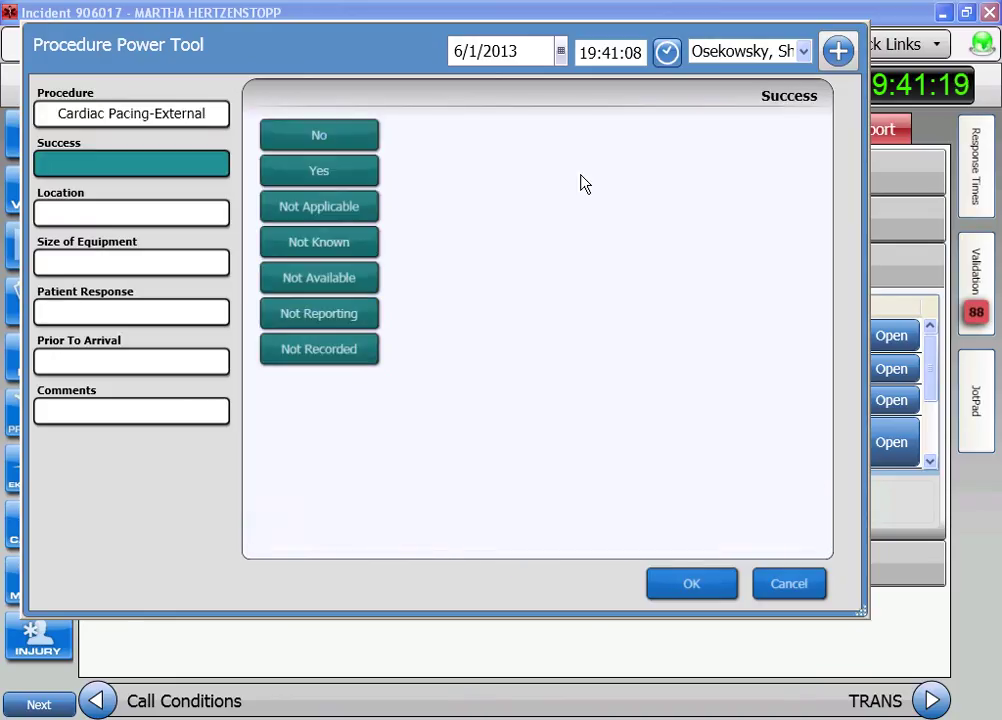
# Step: Mark pacing successful, response Improved, comment 'CAPTURE AT 72 mA, HR 80', and save
pyautogui.click(344, 166)
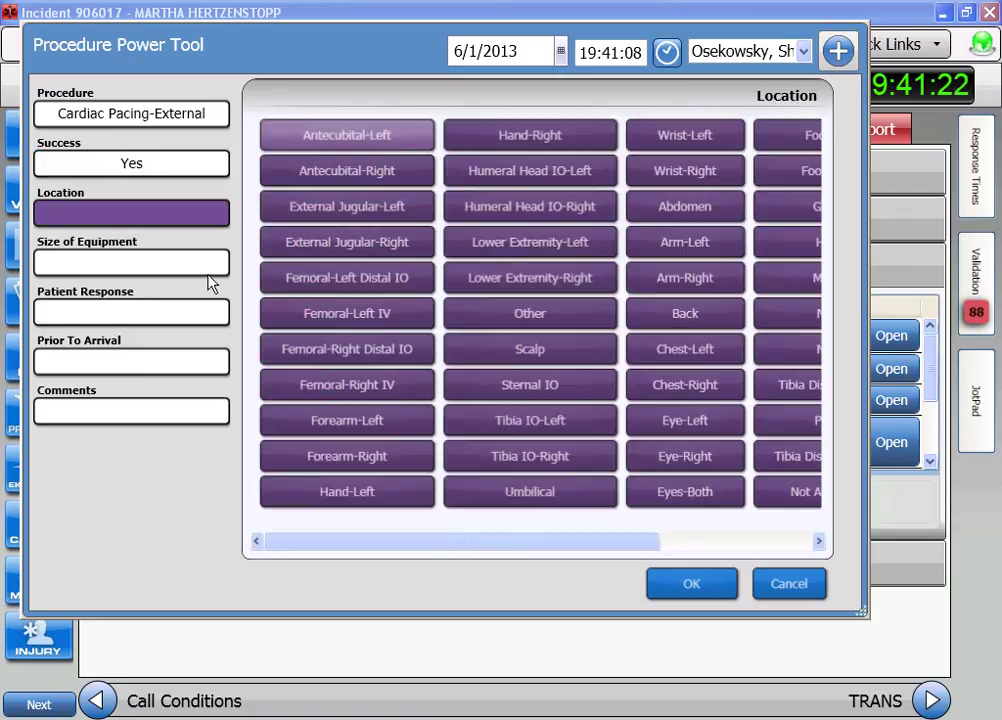
pyautogui.click(190, 315)
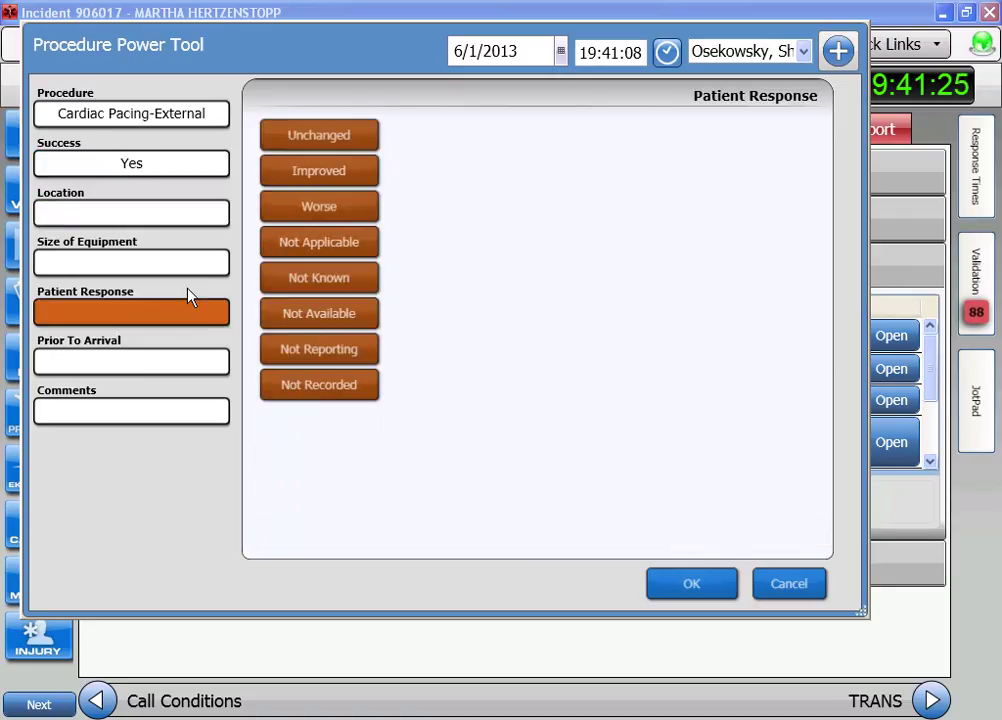
pyautogui.click(358, 188)
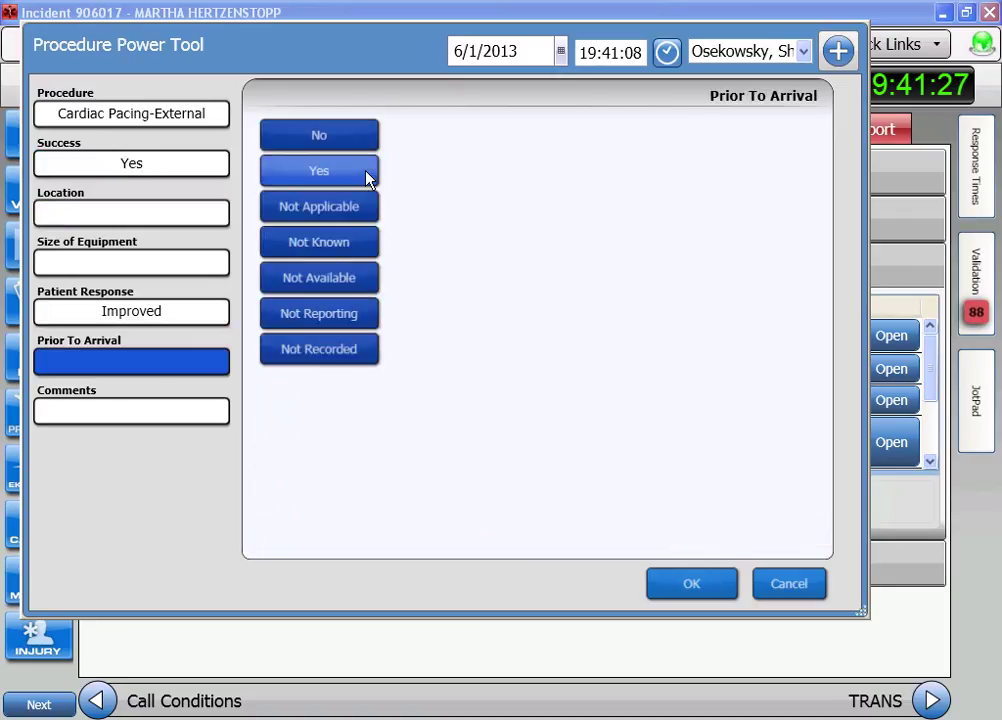
pyautogui.click(172, 413)
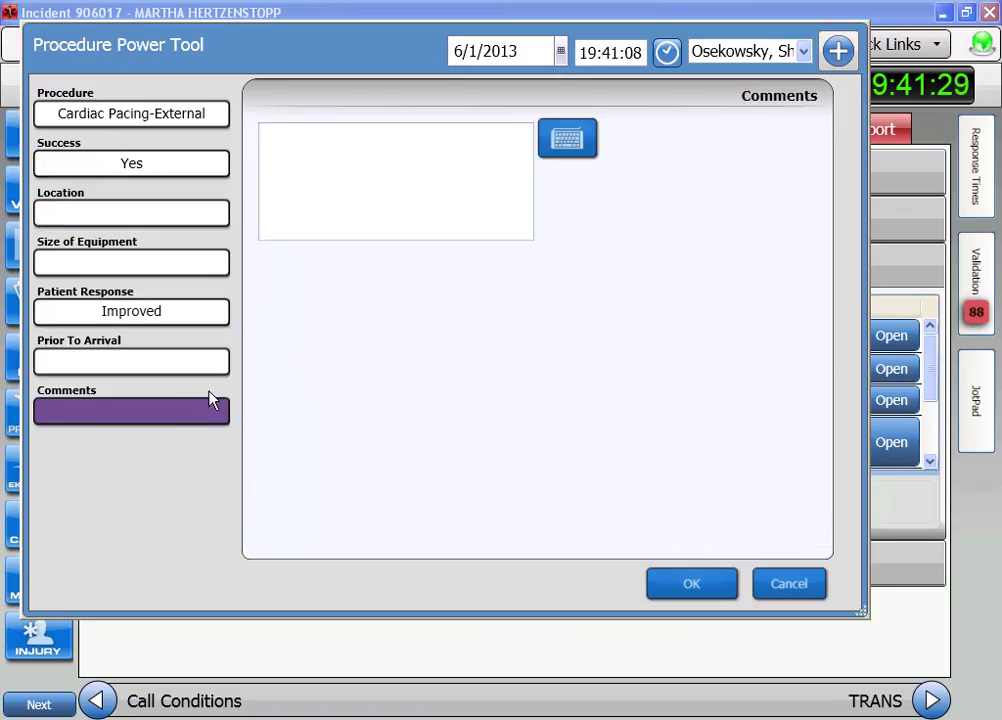
pyautogui.click(392, 173)
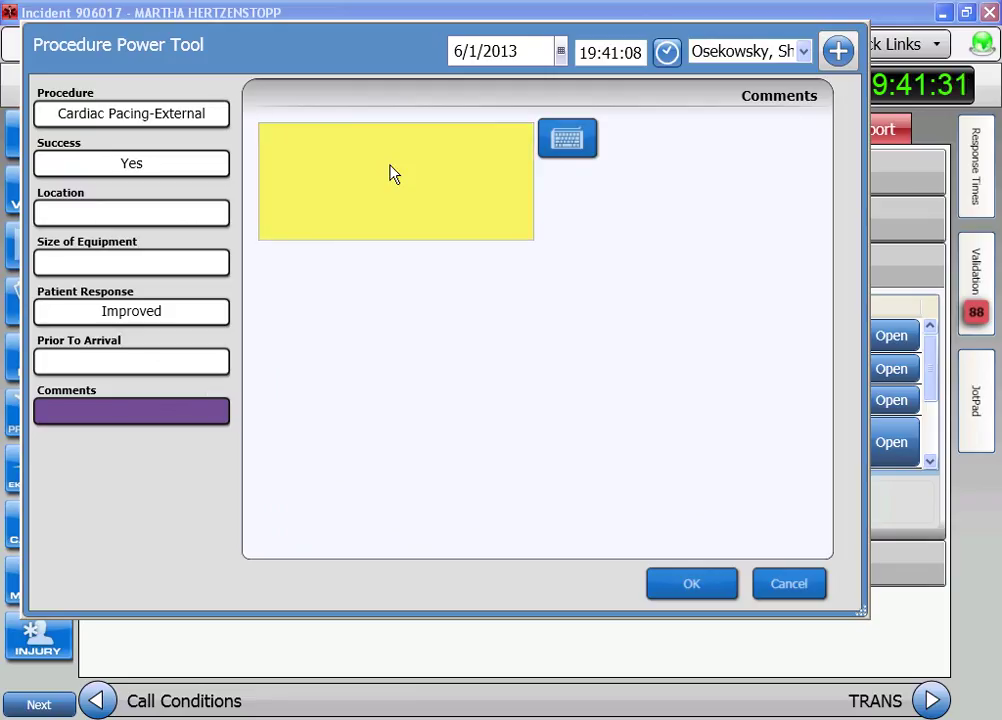
pyautogui.write('CAP')
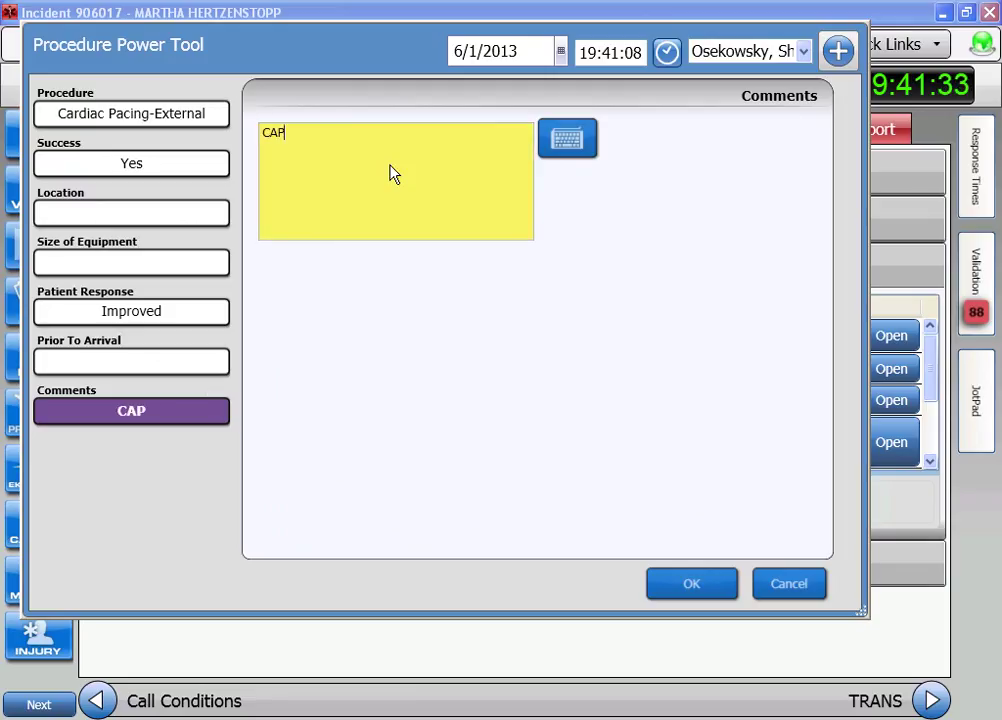
pyautogui.write('TU')
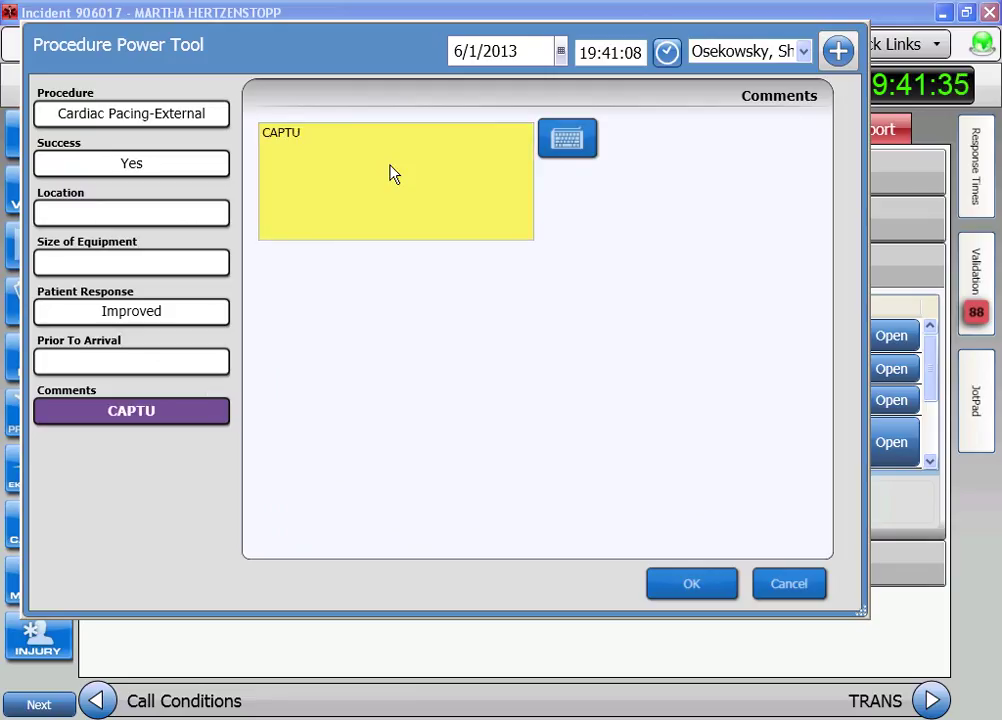
pyautogui.write('RE AT 7')
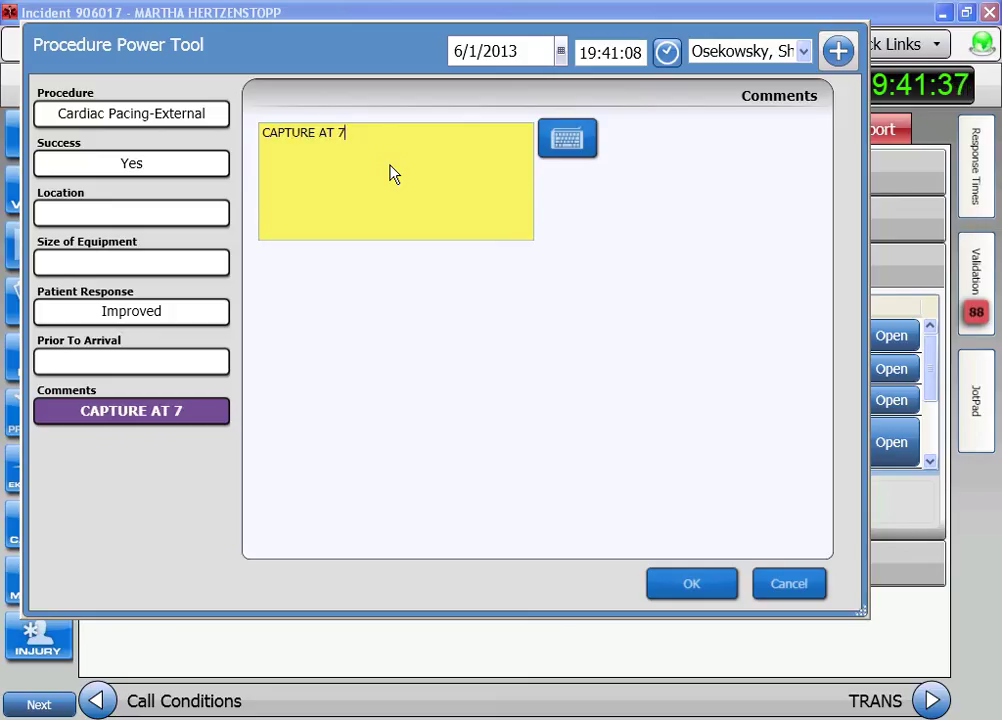
pyautogui.write('2 mA,')
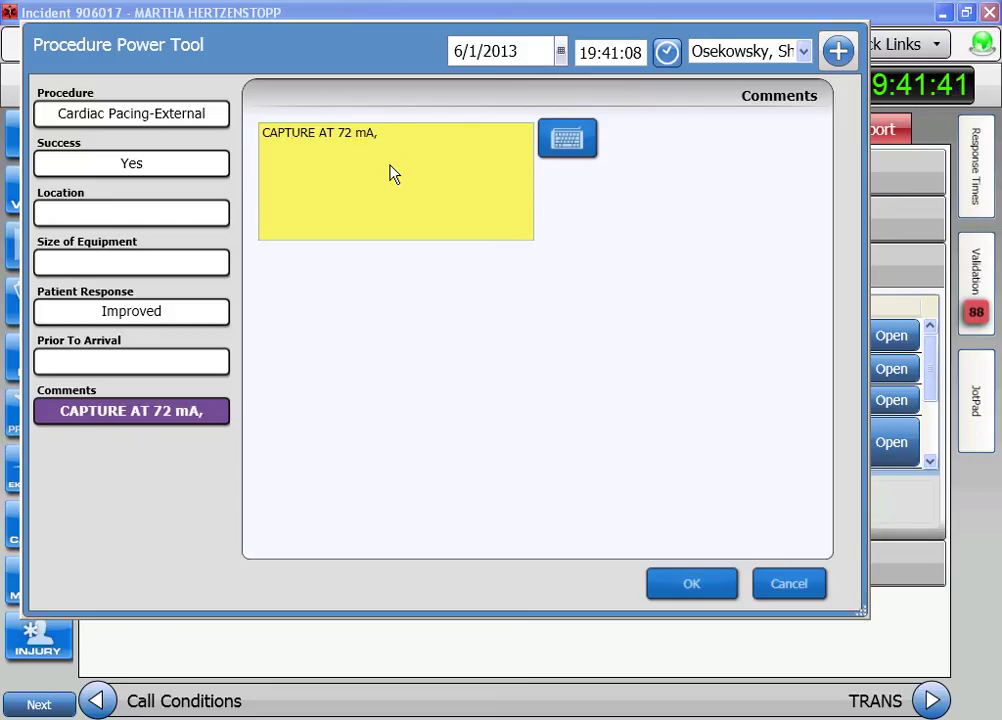
pyautogui.write(' HR 80')
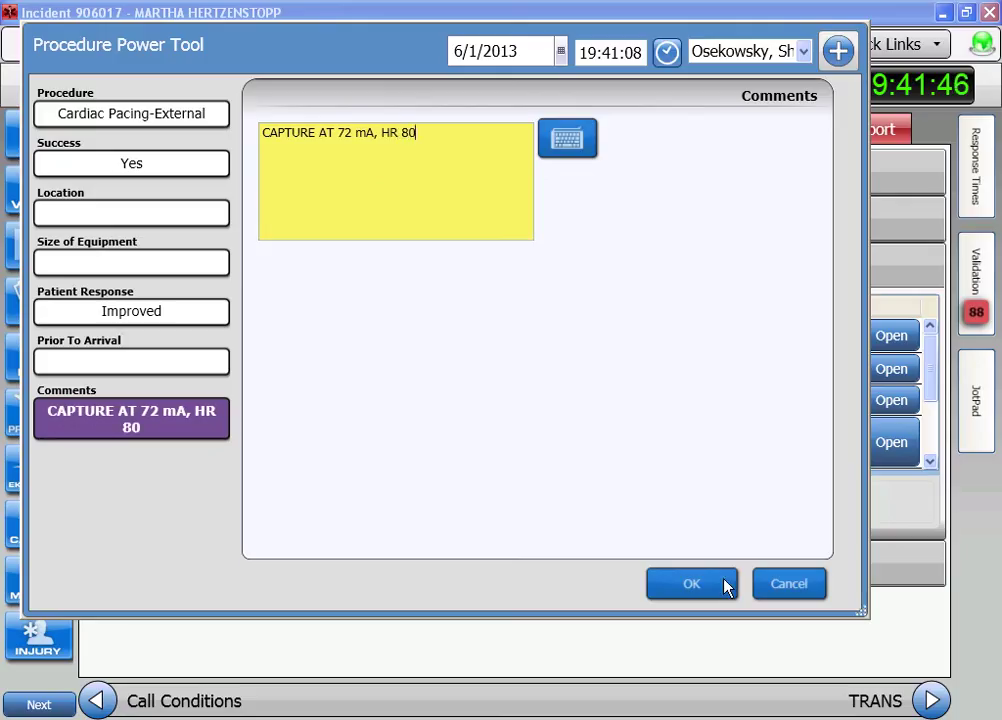
pyautogui.click(693, 580)
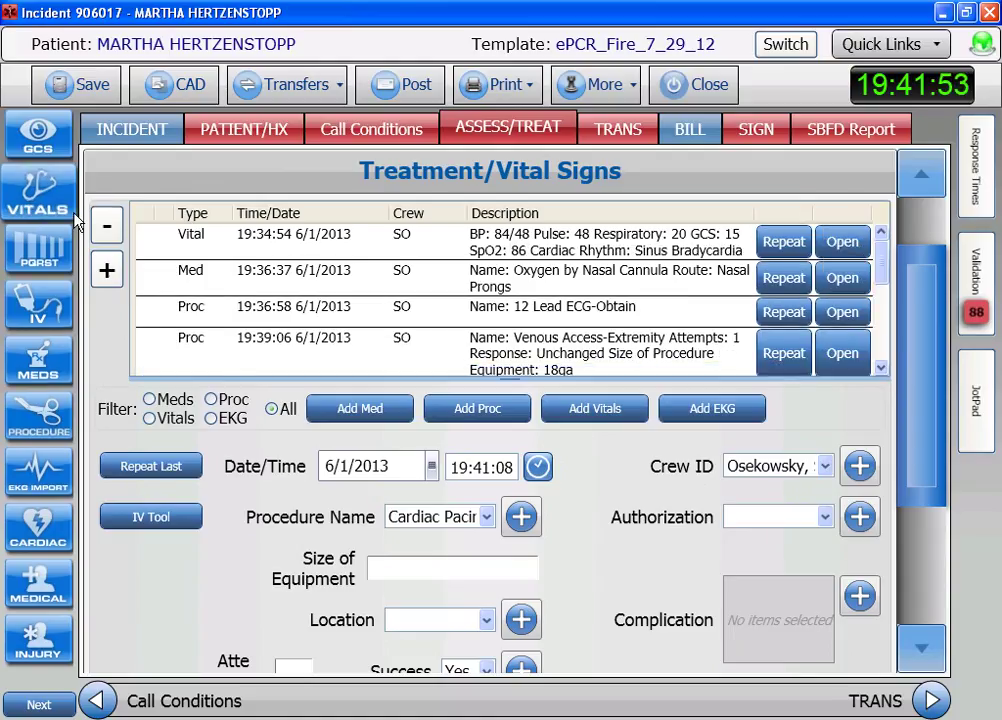
# Step: Start new vitals timed now: pulse 80 and respirations 16, both regularly regular
pyautogui.click(40, 190)
pyautogui.click(48, 192)
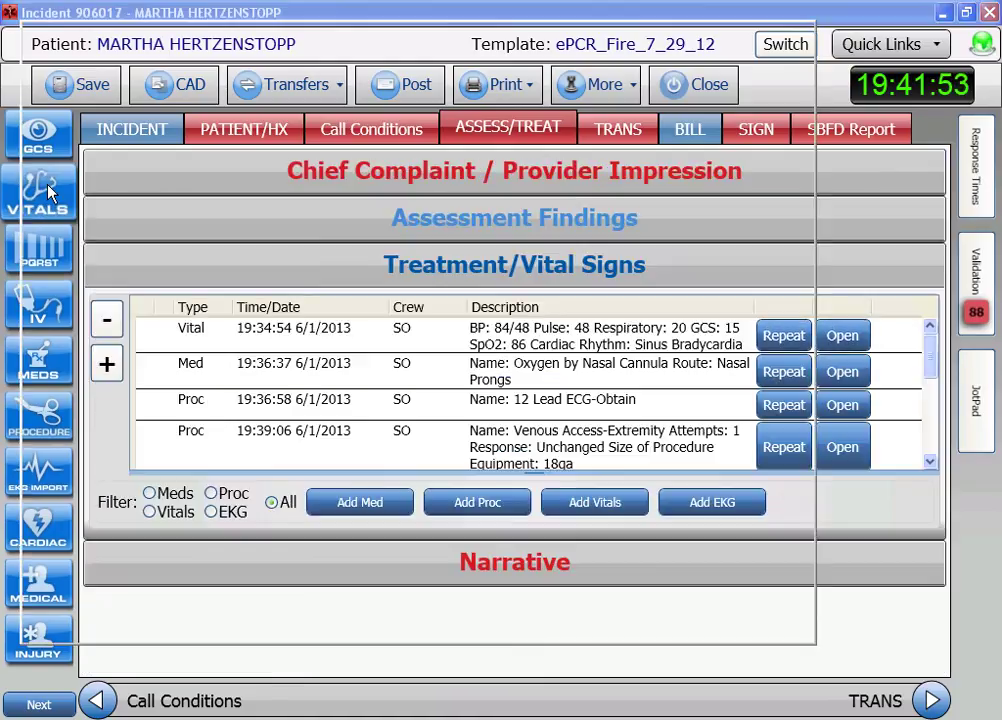
pyautogui.click(614, 55)
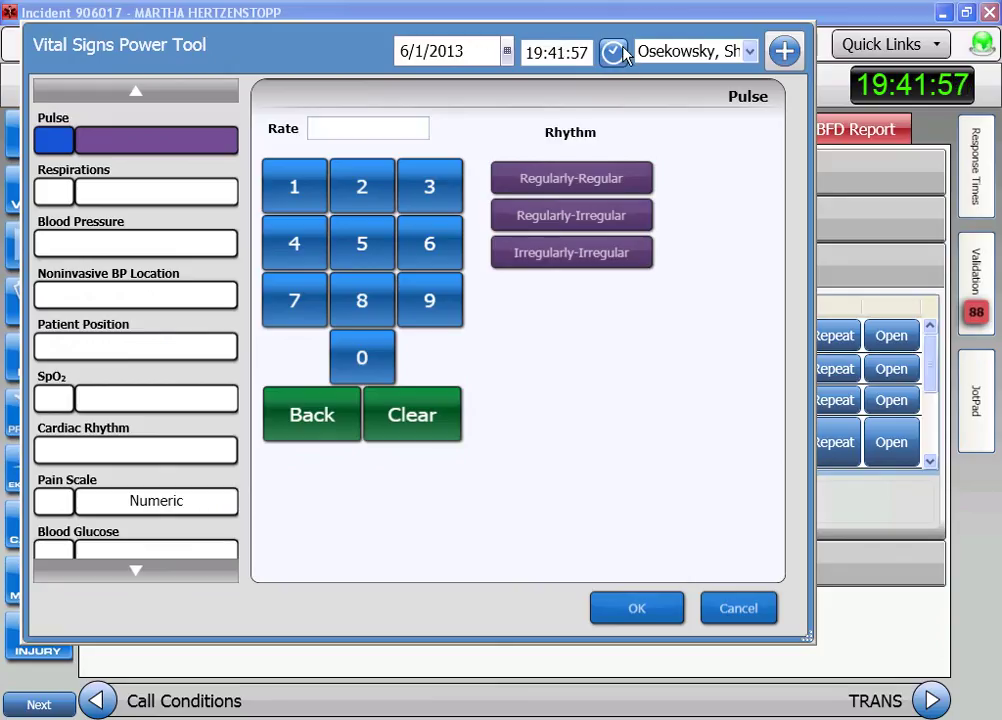
pyautogui.click(366, 306)
pyautogui.click(362, 355)
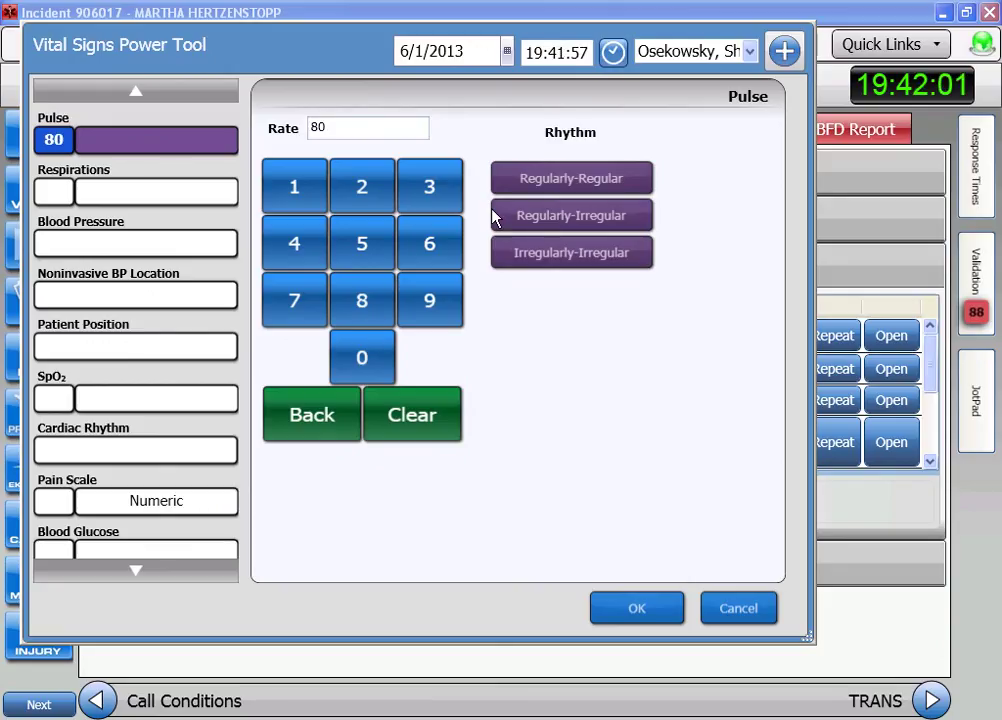
pyautogui.click(578, 188)
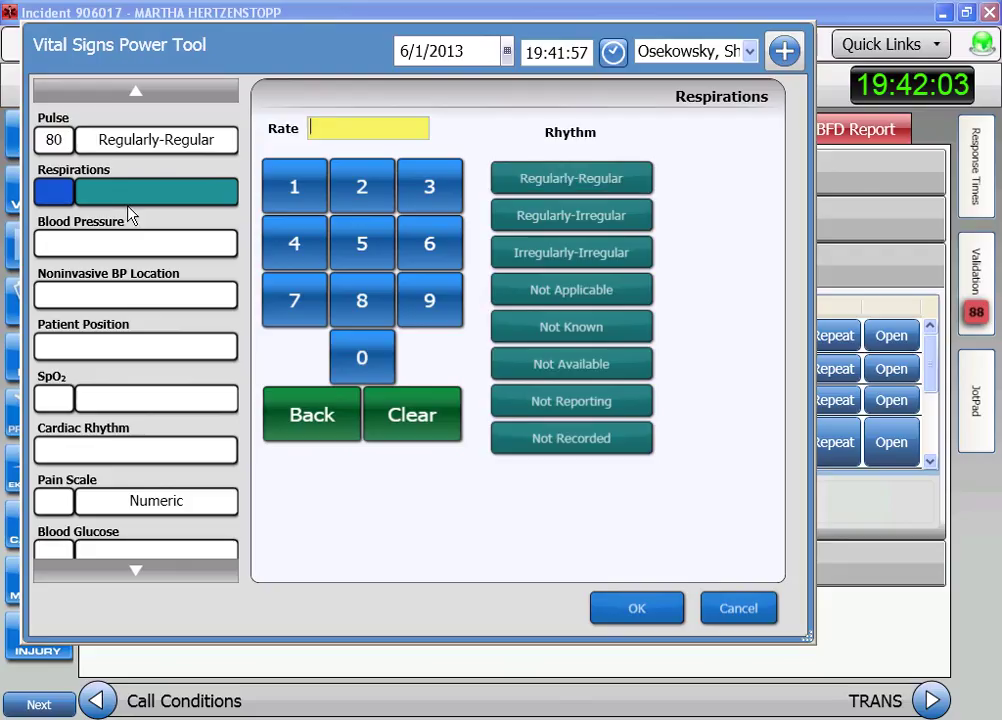
pyautogui.write('1')
pyautogui.click(444, 253)
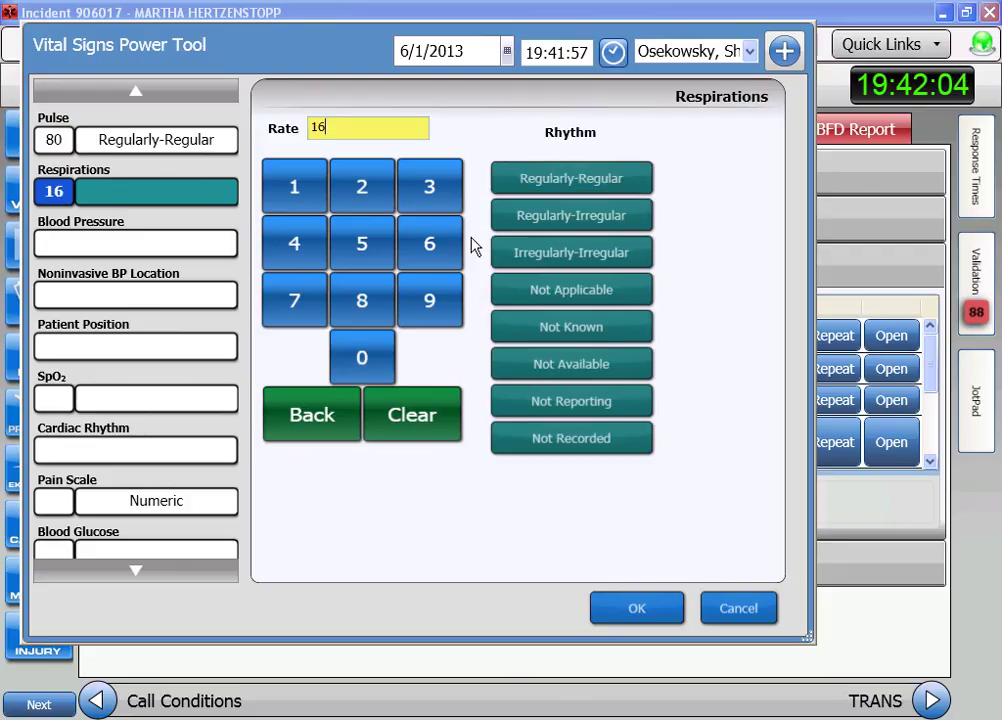
pyautogui.click(566, 190)
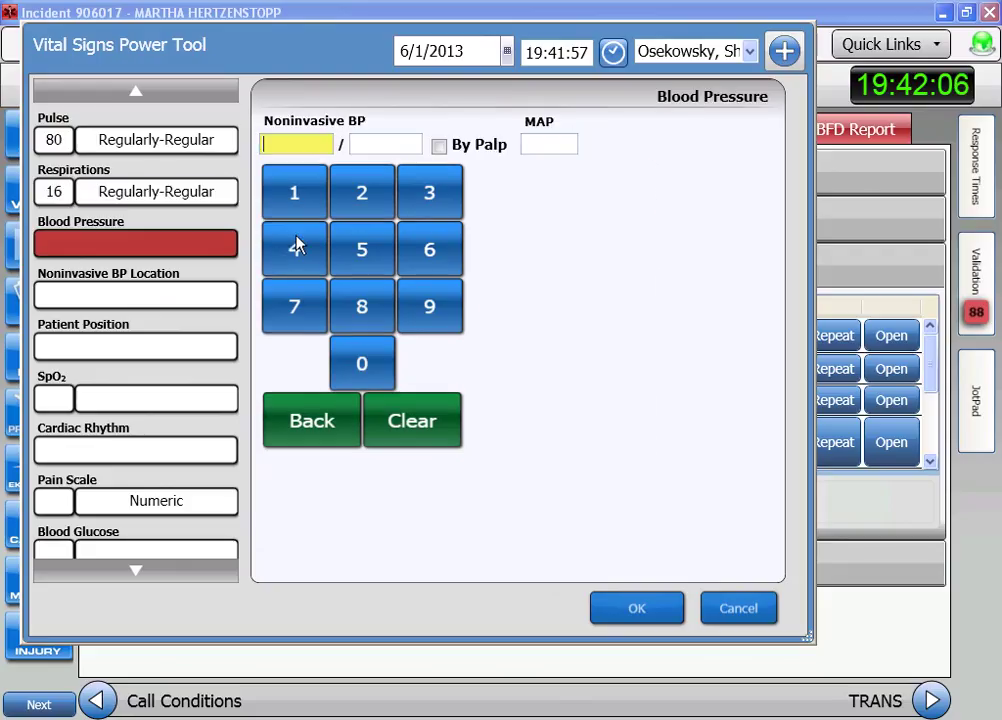
# Step: Enter BP 92/62 on the left arm, supine, and SpO2 92 on low-concentration O2 (1-6 LPM)
pyautogui.click(441, 312)
pyautogui.click(376, 220)
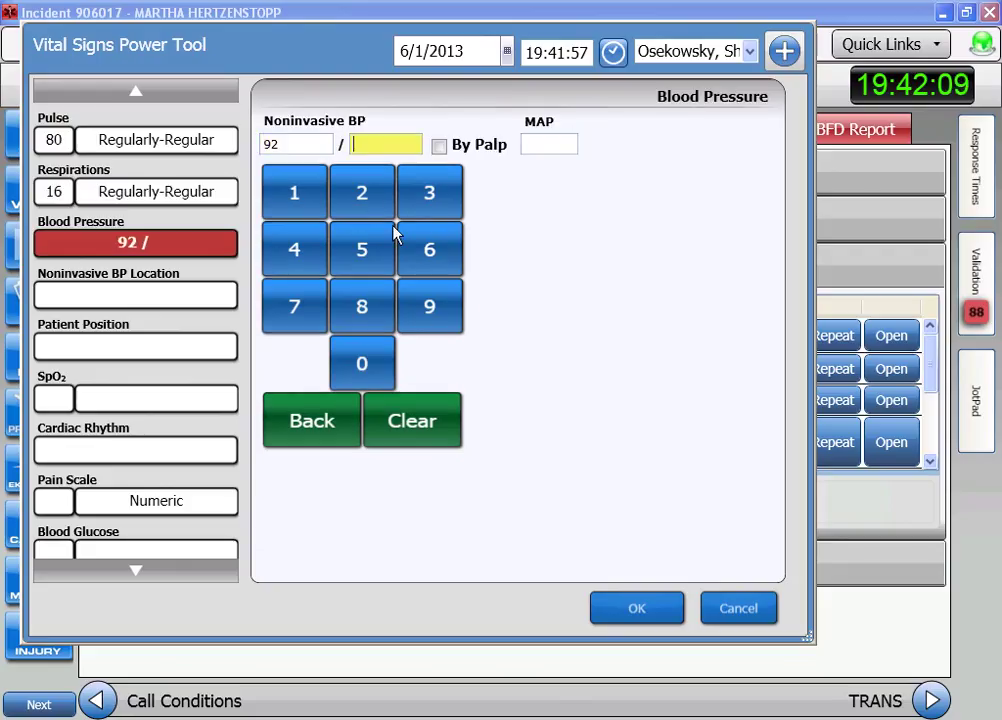
pyautogui.click(429, 249)
pyautogui.click(362, 192)
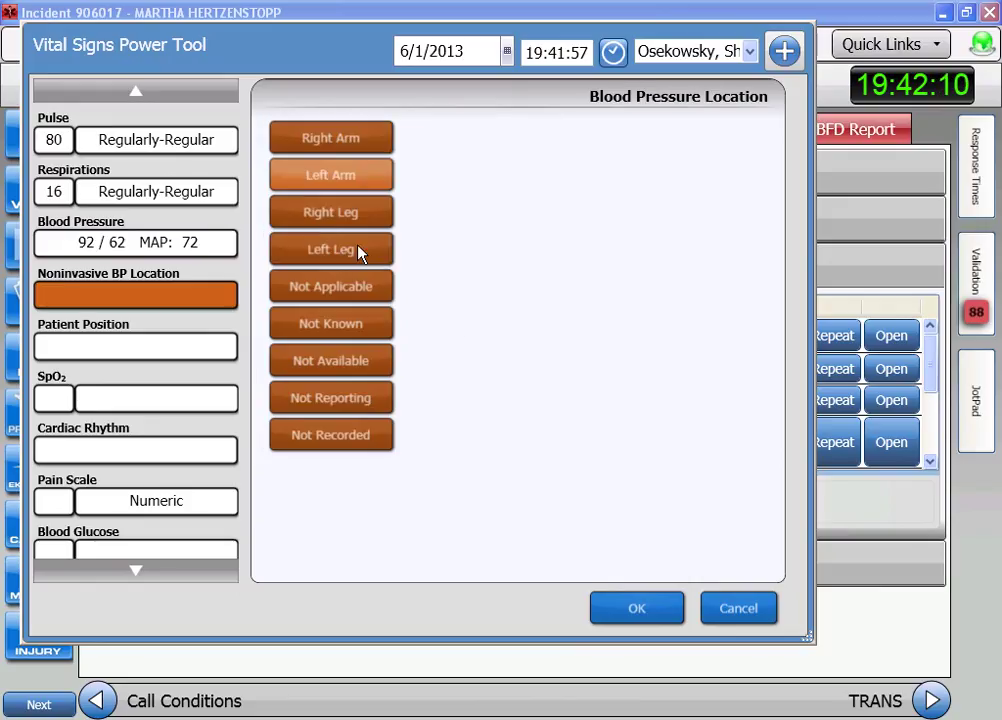
pyautogui.click(388, 175)
pyautogui.click(416, 262)
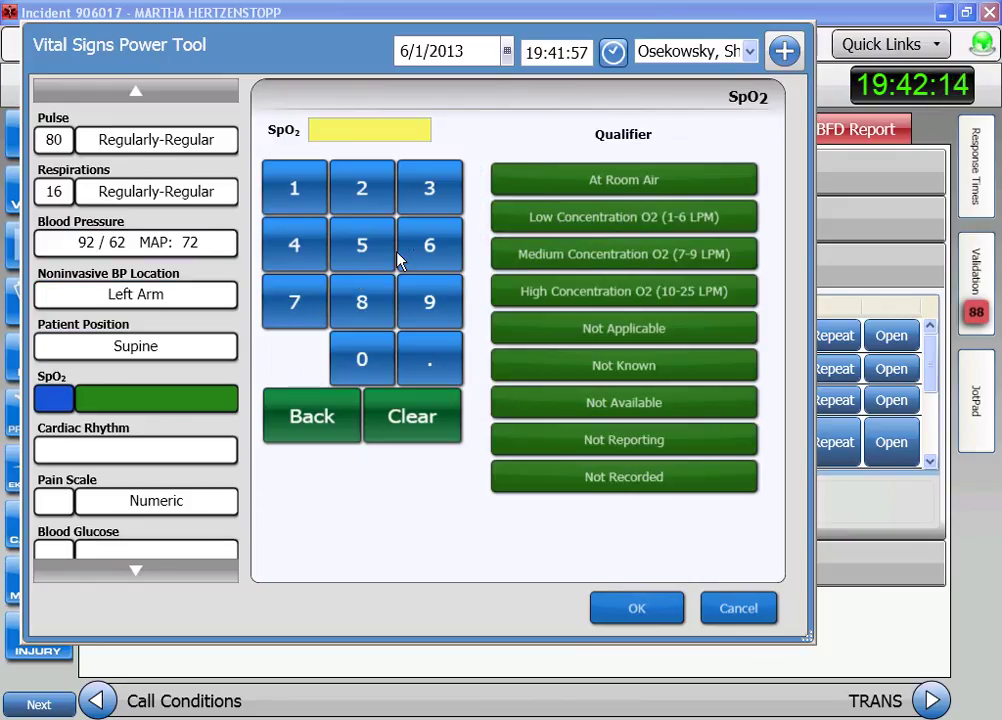
pyautogui.click(440, 308)
pyautogui.click(380, 190)
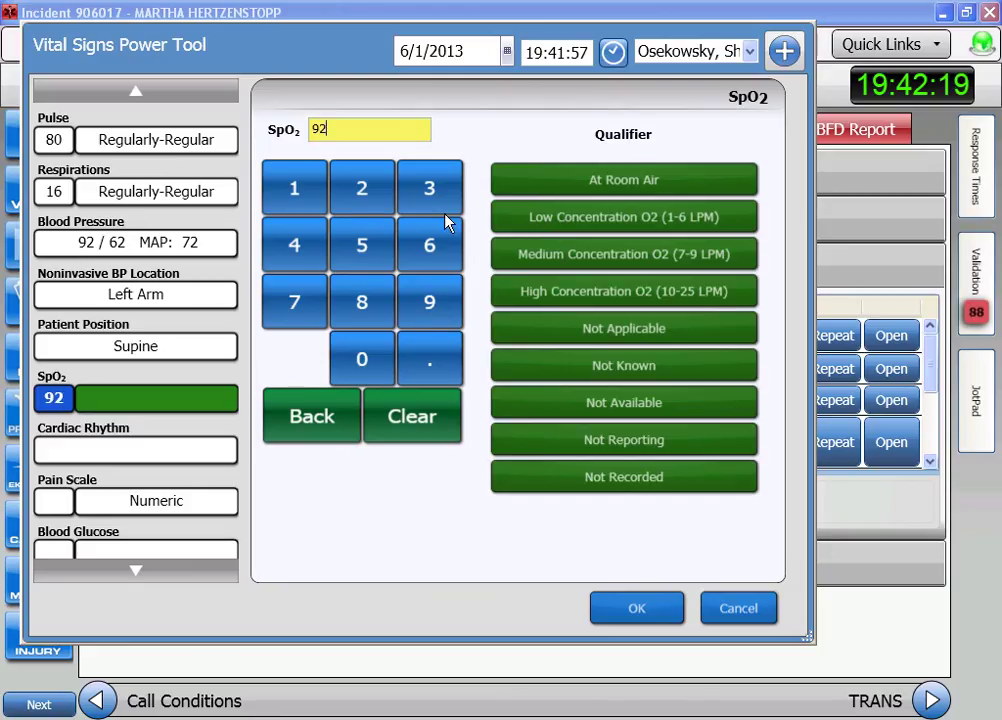
pyautogui.click(548, 222)
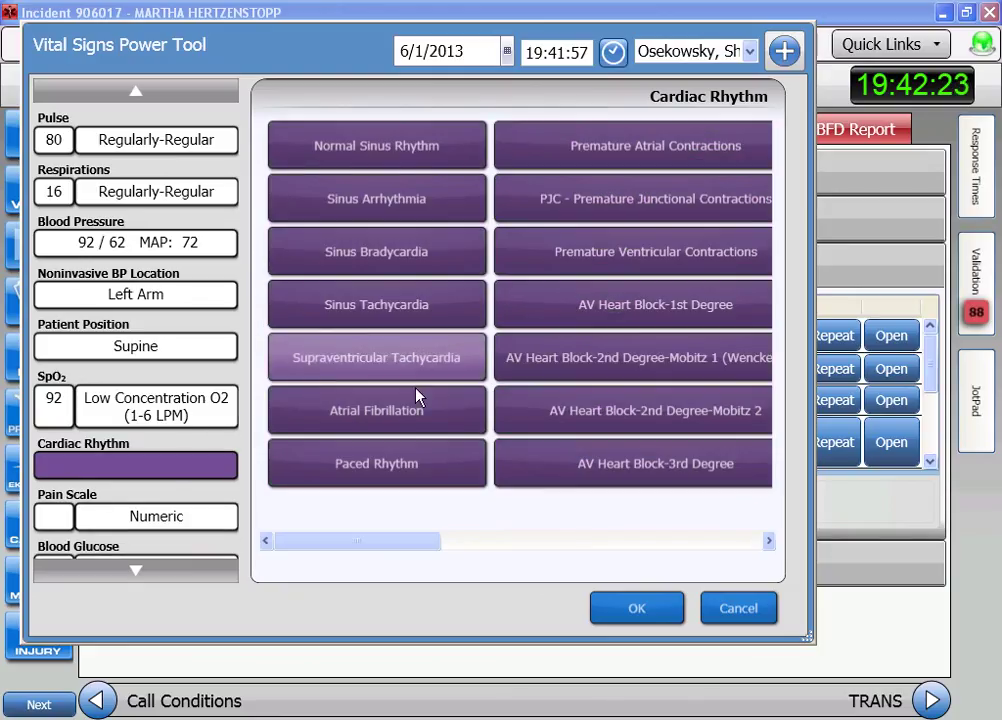
# Step: Set the rhythm to Paced Rhythm and pain score 5, then save the vitals
pyautogui.click(414, 472)
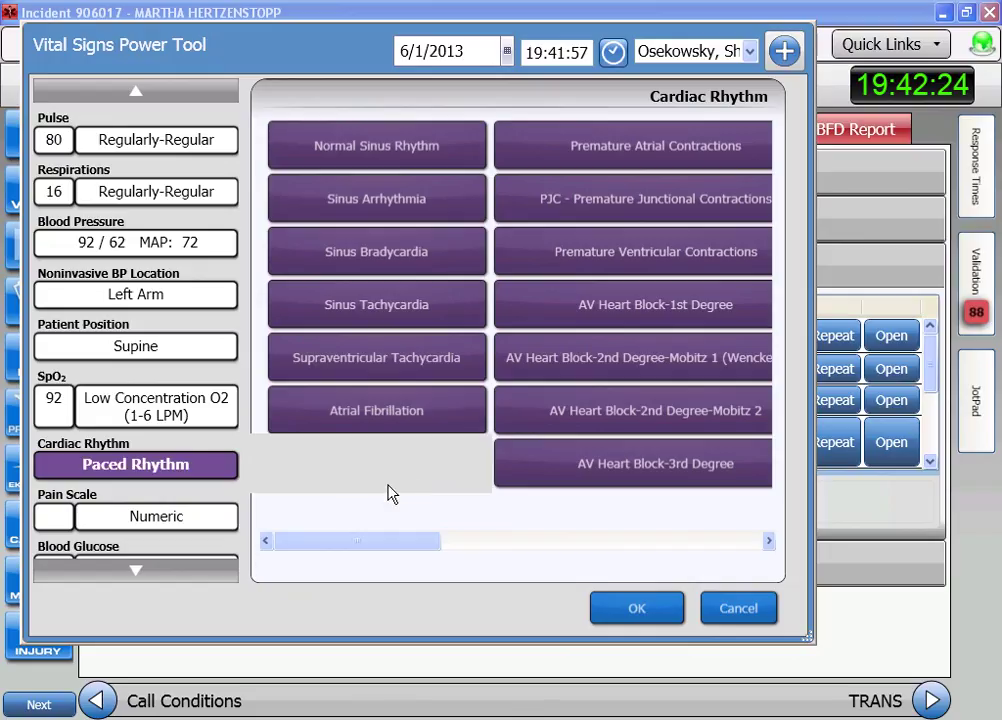
pyautogui.click(74, 510)
pyautogui.click(364, 245)
pyautogui.click(573, 270)
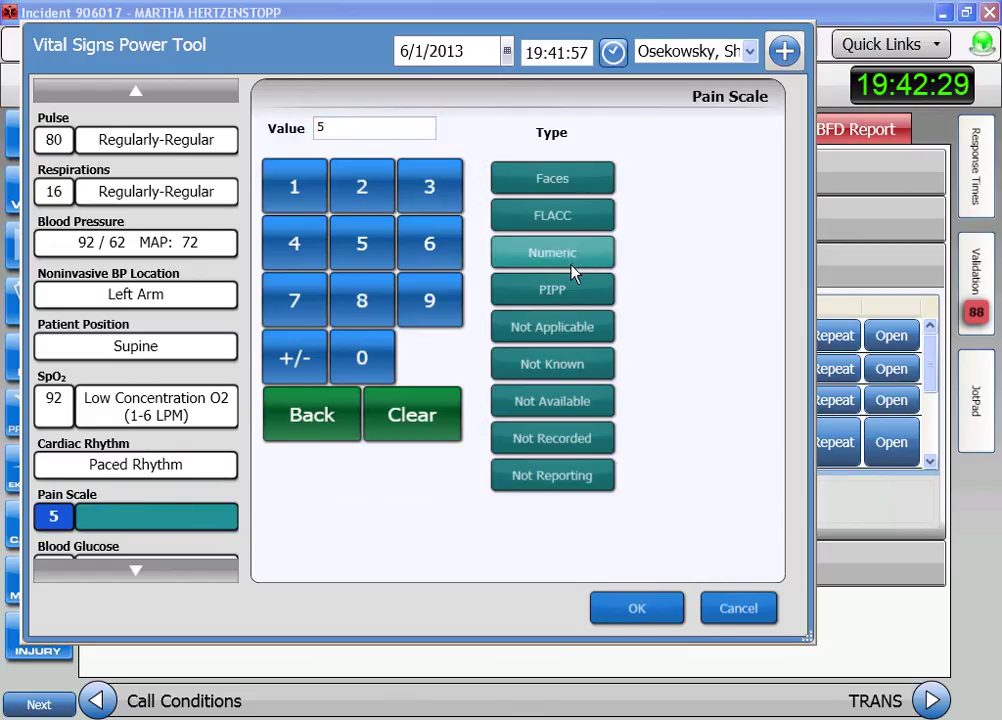
pyautogui.click(683, 597)
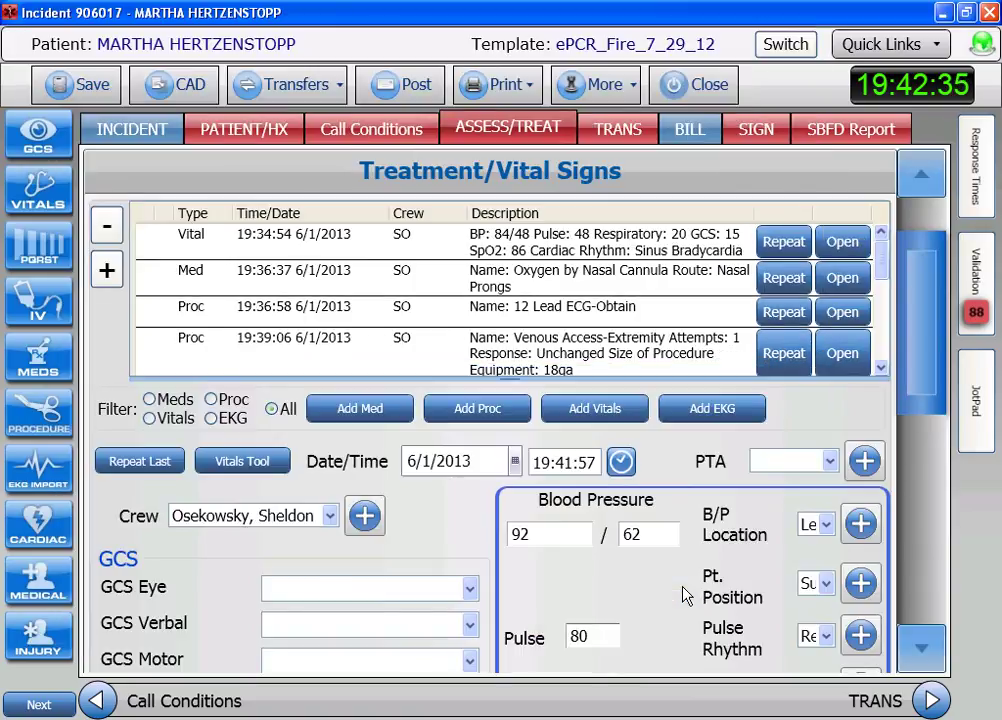
pyautogui.click(38, 357)
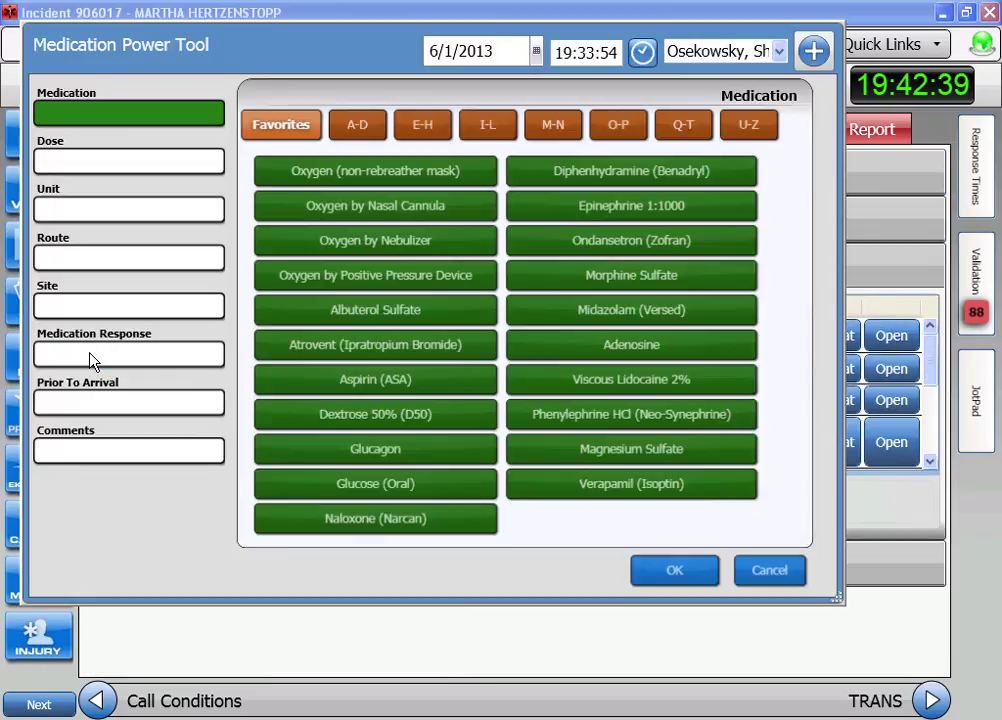
# Step: Log Midazolam (Versed) timed 19:42:56 with an Improved response and save it
pyautogui.click(644, 55)
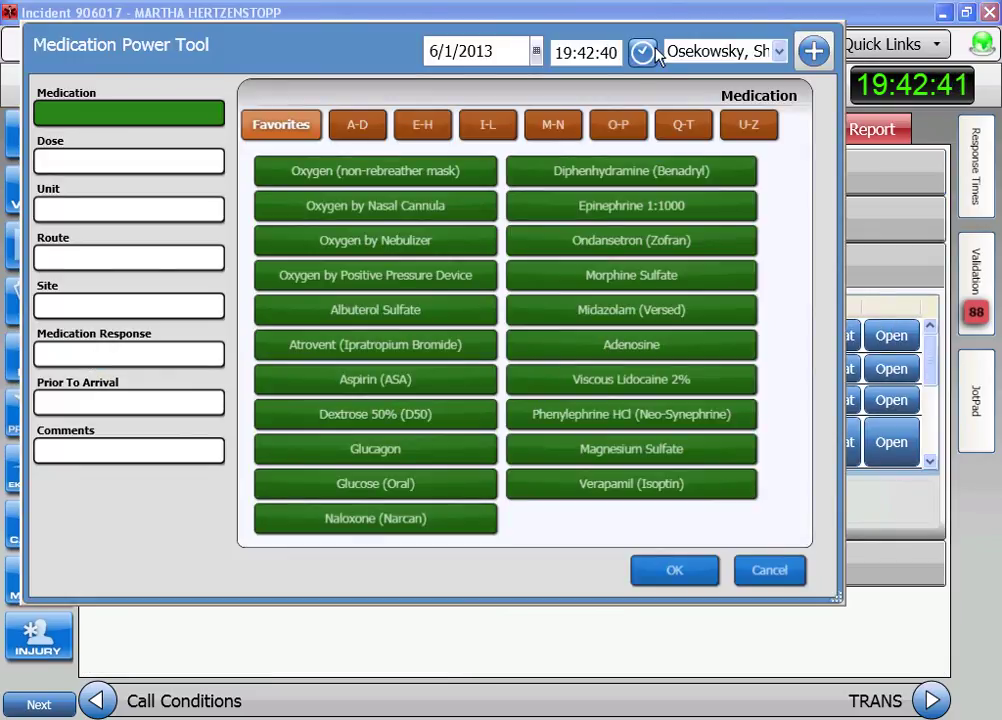
pyautogui.click(568, 125)
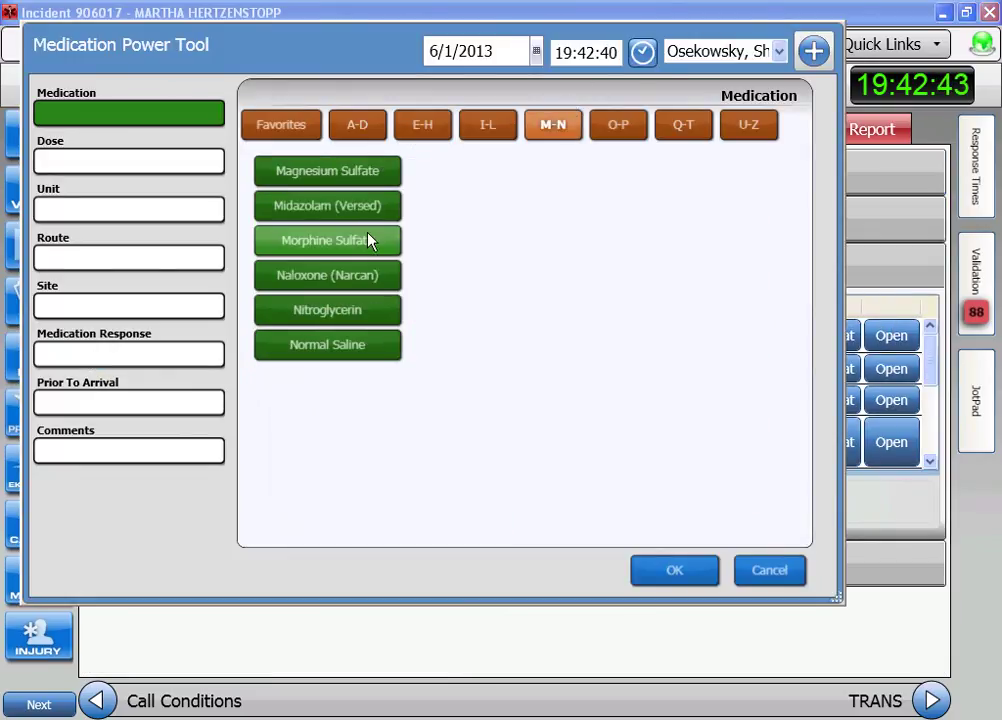
pyautogui.click(395, 205)
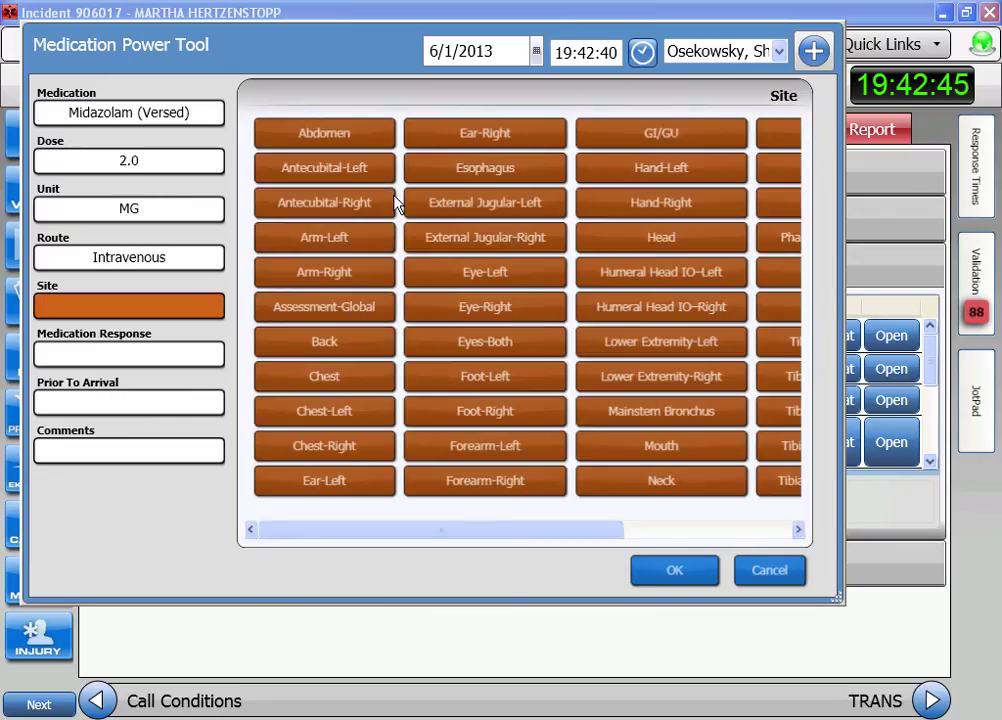
pyautogui.click(186, 358)
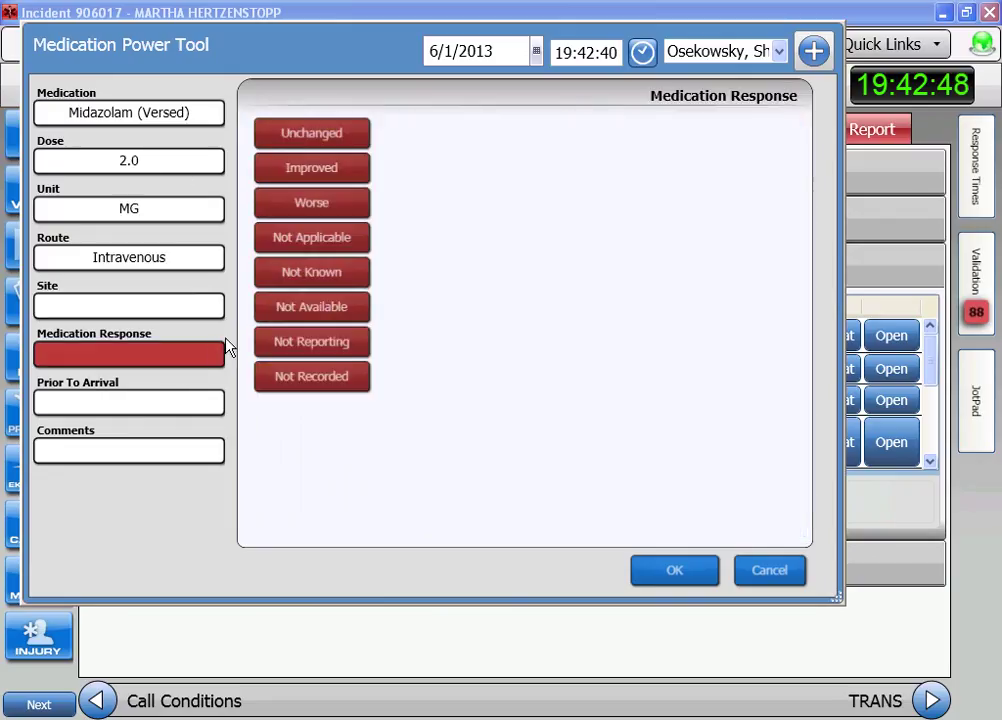
pyautogui.click(352, 170)
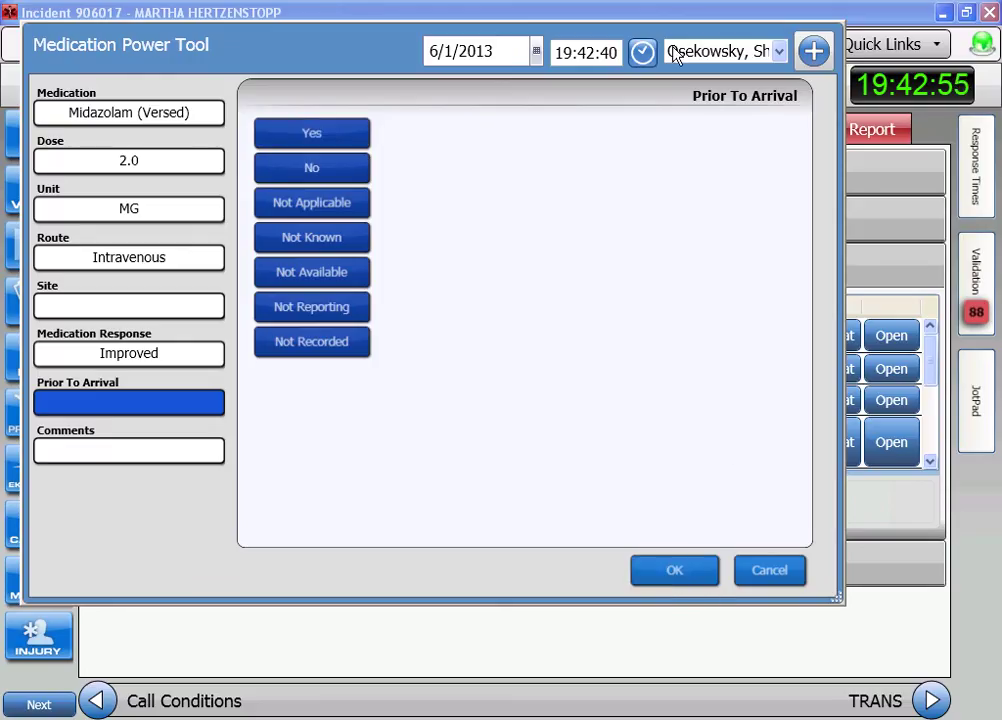
pyautogui.click(643, 58)
pyautogui.click(700, 578)
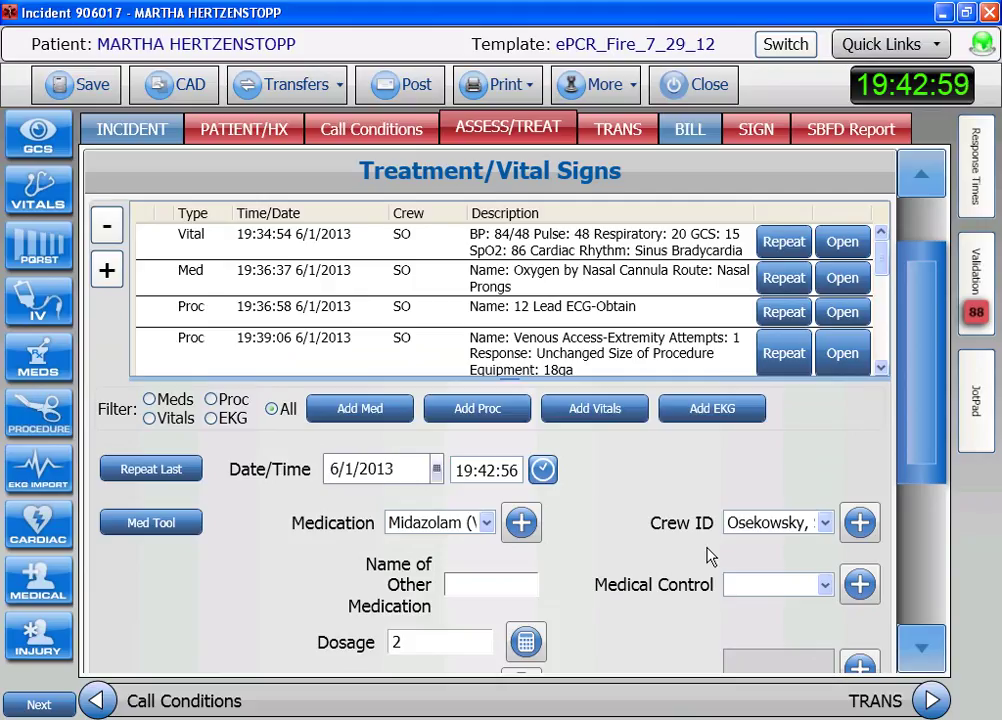
# Step: Start new vitals at 19:43:03: pulse 80 and respirations 16, both regularly regular
pyautogui.click(68, 189)
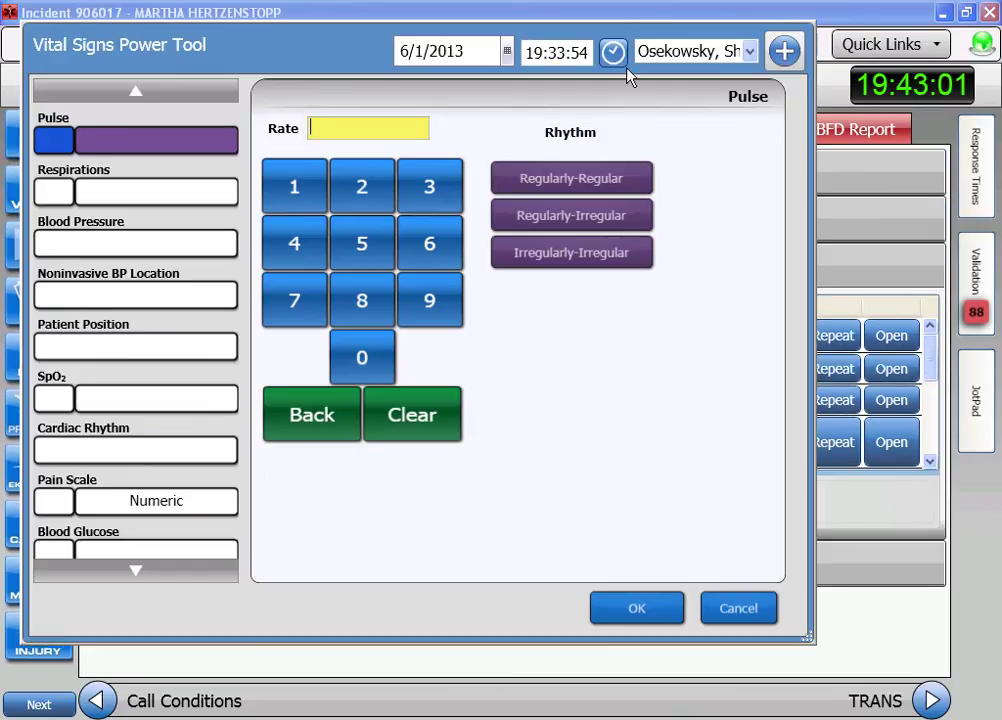
pyautogui.click(628, 62)
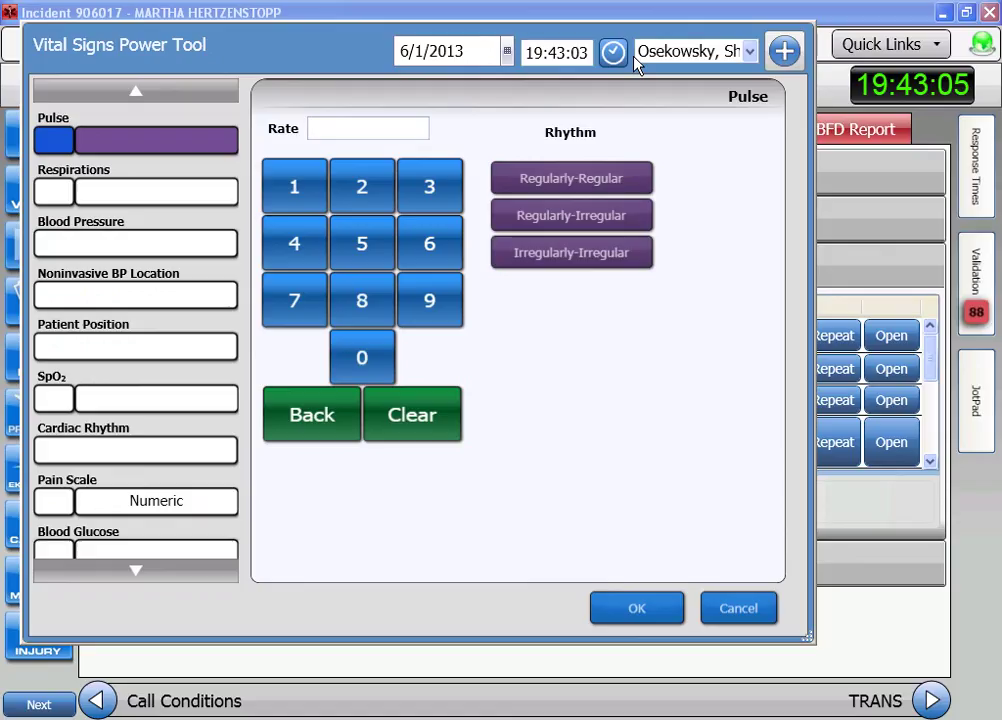
pyautogui.click(362, 306)
pyautogui.click(362, 370)
pyautogui.click(570, 182)
pyautogui.click(305, 195)
pyautogui.click(448, 245)
pyautogui.click(548, 185)
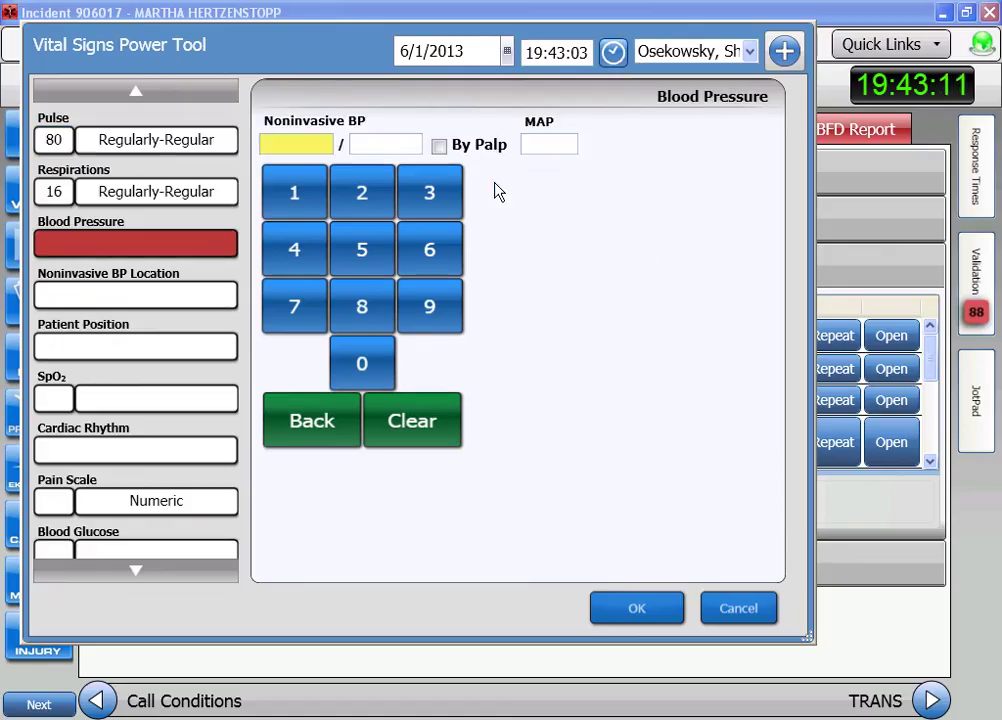
# Step: Enter BP 94/68 on the left arm, supine, and SpO2 94 on low-concentration O2
pyautogui.click(432, 309)
pyautogui.click(300, 255)
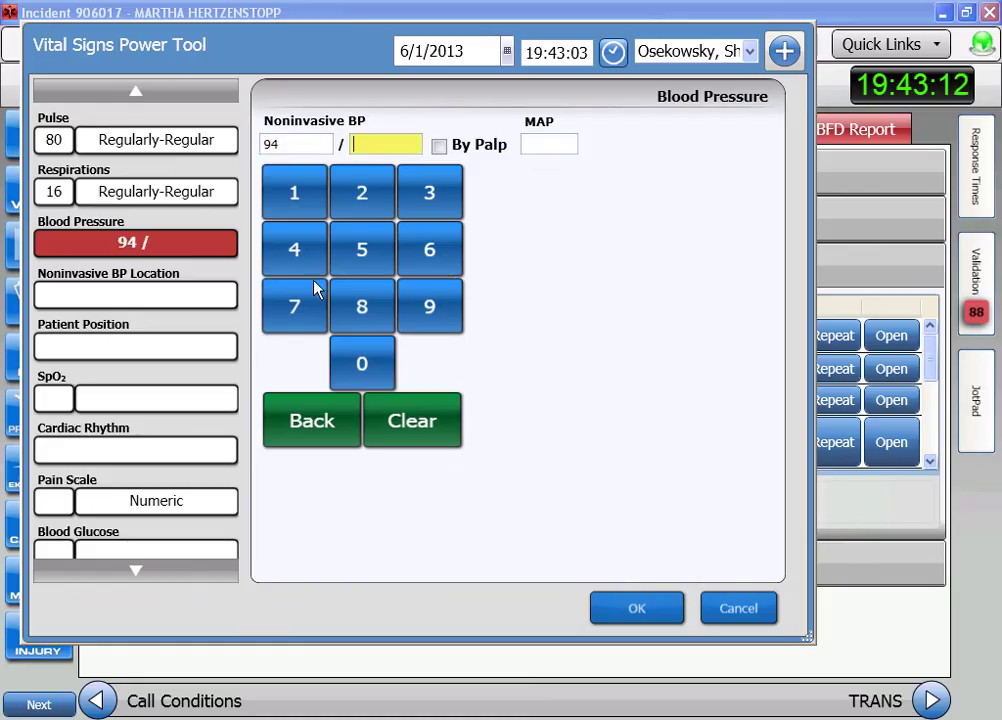
pyautogui.click(432, 255)
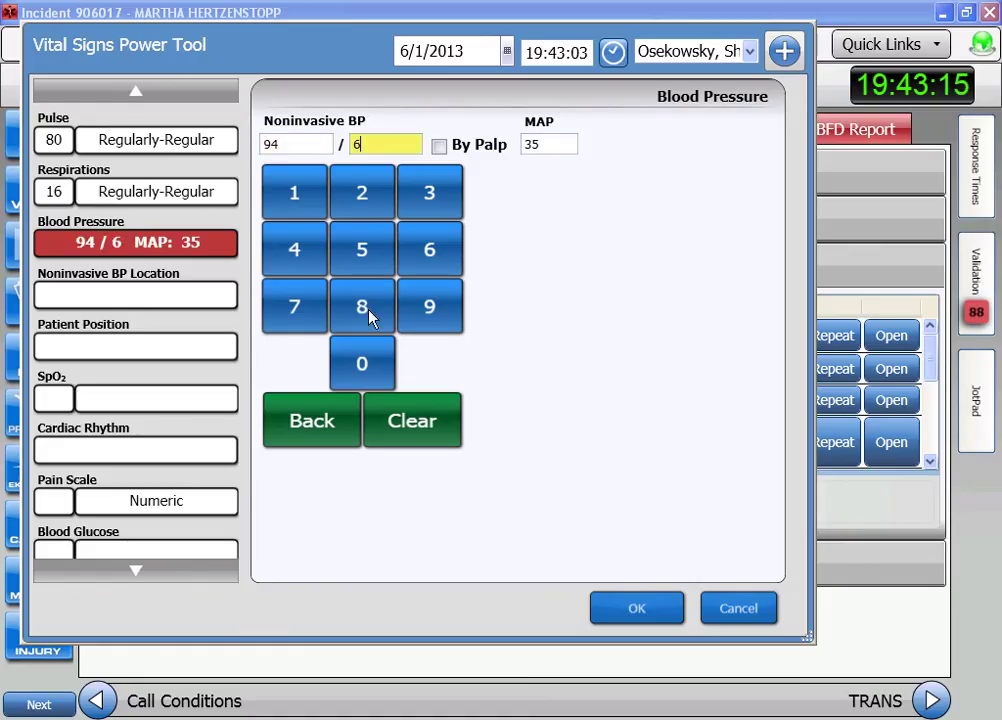
pyautogui.click(362, 306)
pyautogui.click(355, 180)
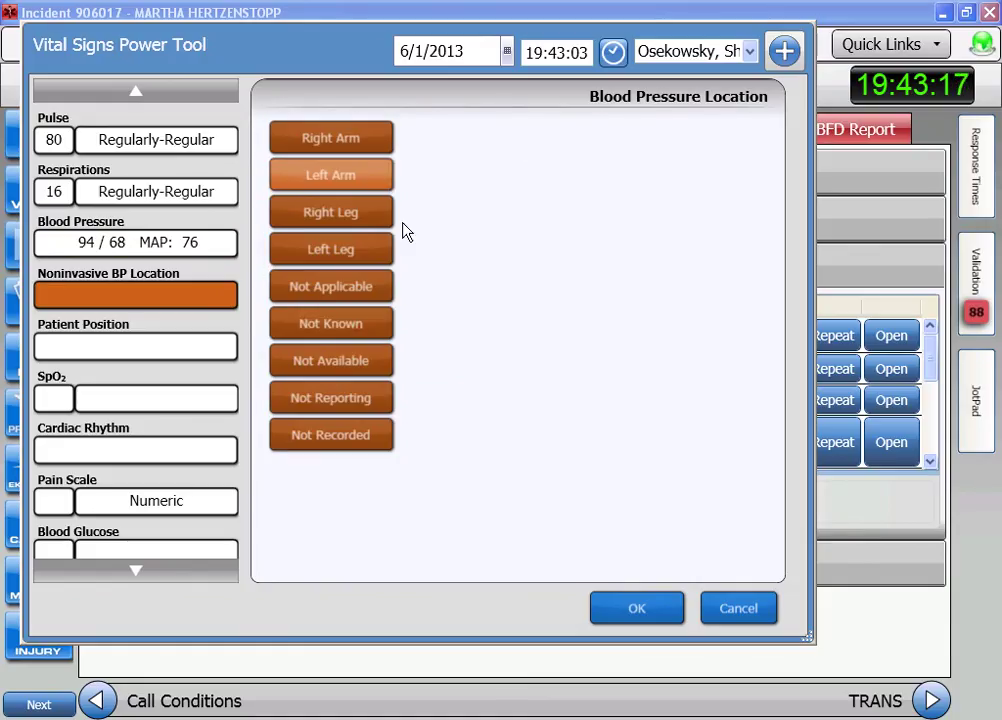
pyautogui.click(378, 252)
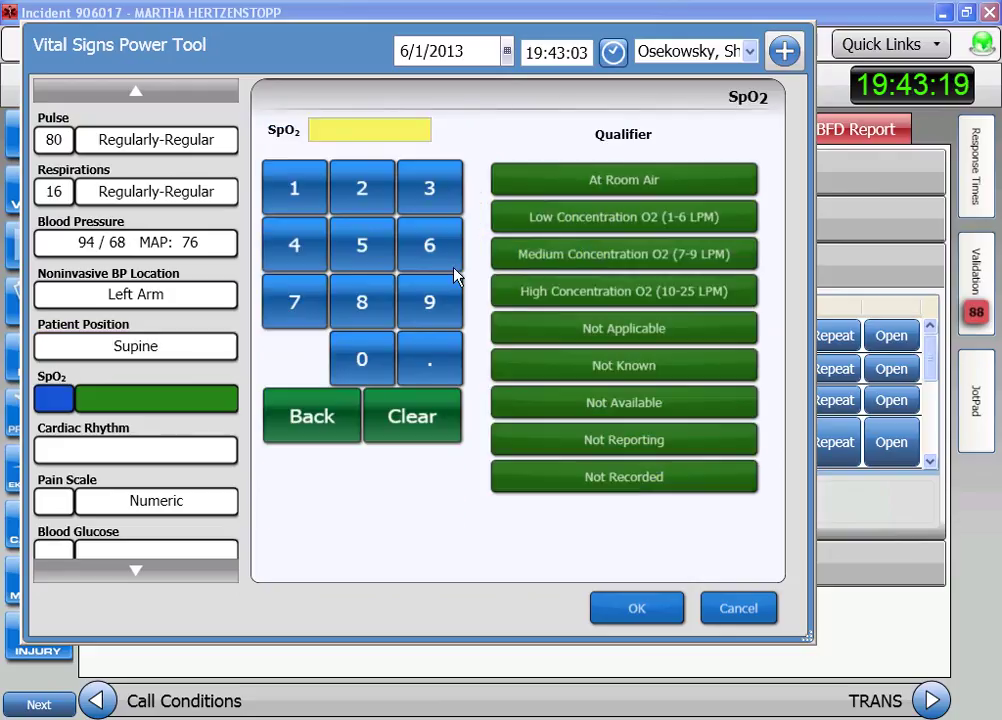
pyautogui.click(455, 288)
pyautogui.click(310, 268)
pyautogui.click(598, 218)
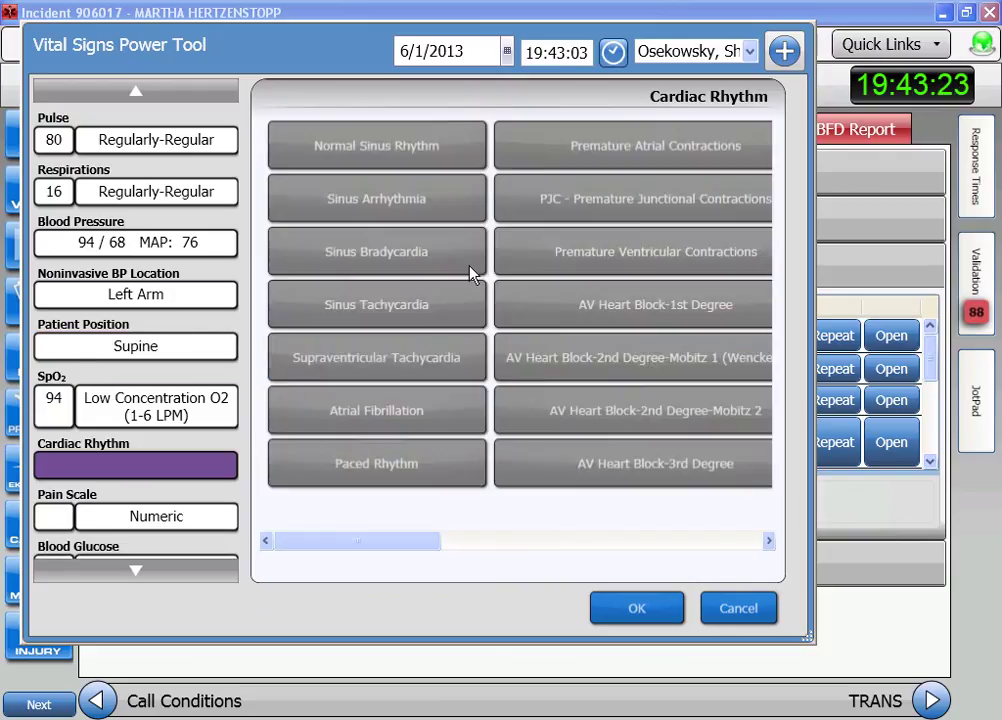
# Step: Set the rhythm to Paced Rhythm and pain score 3, then save the vitals
pyautogui.click(416, 472)
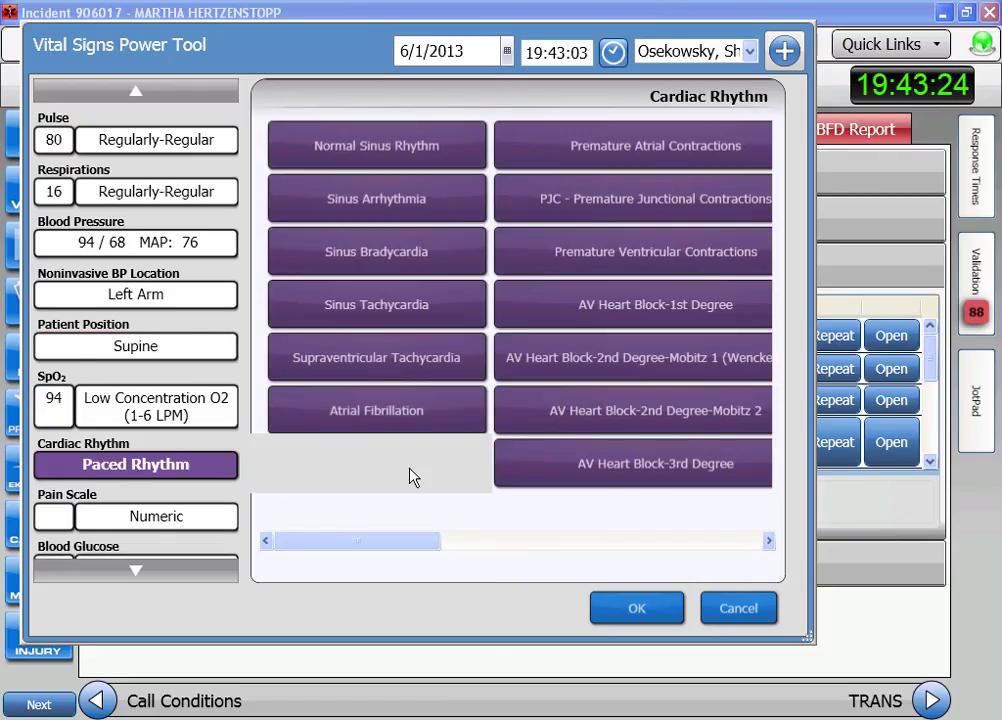
pyautogui.click(55, 516)
pyautogui.click(443, 190)
pyautogui.click(606, 258)
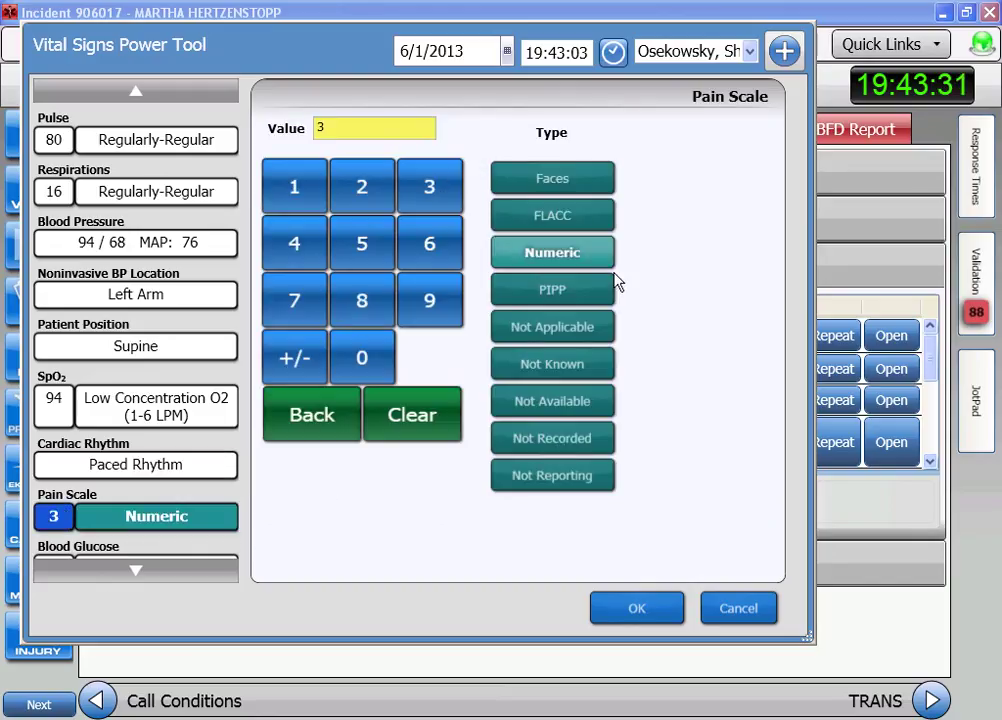
pyautogui.click(680, 597)
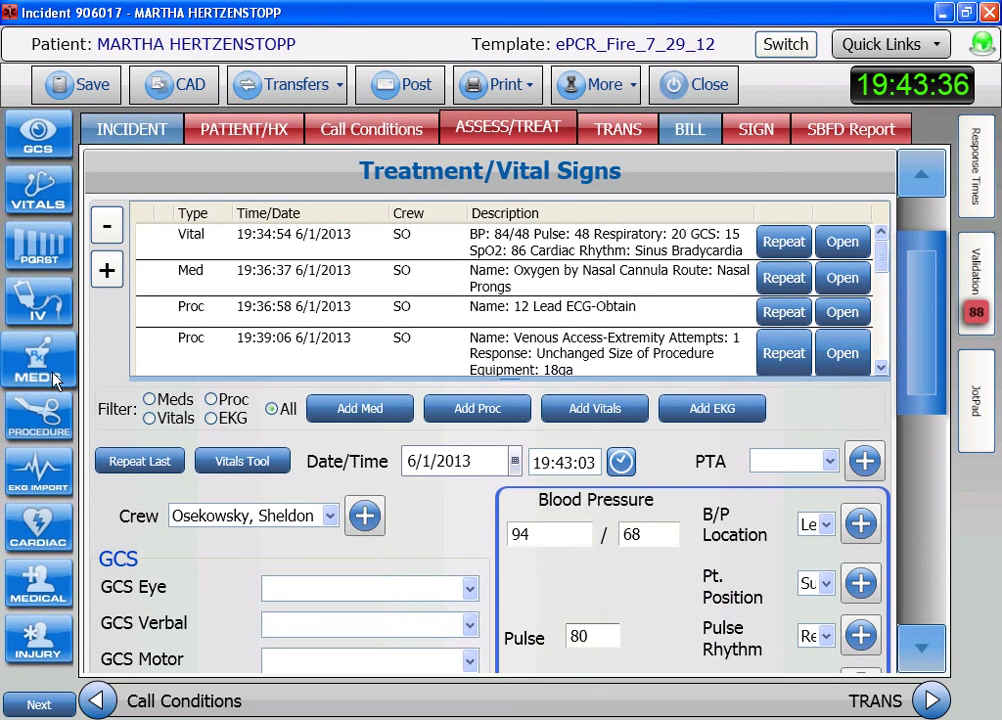
# Step: Start a medication entry timed now and choose Morphine Sulfate
pyautogui.click(80, 356)
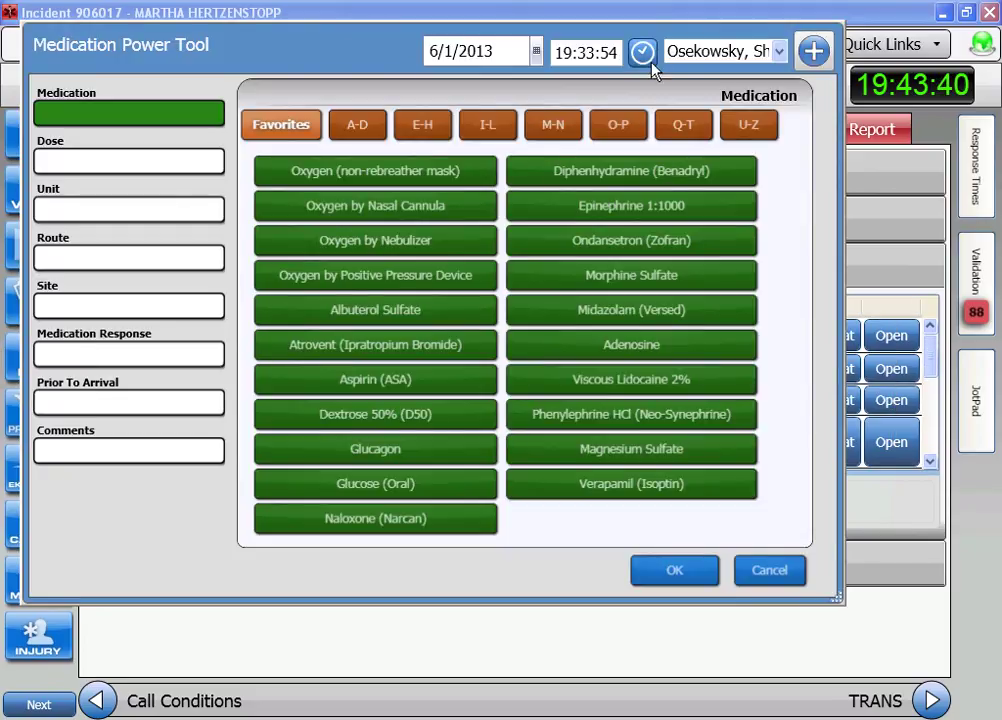
pyautogui.click(645, 55)
pyautogui.click(565, 138)
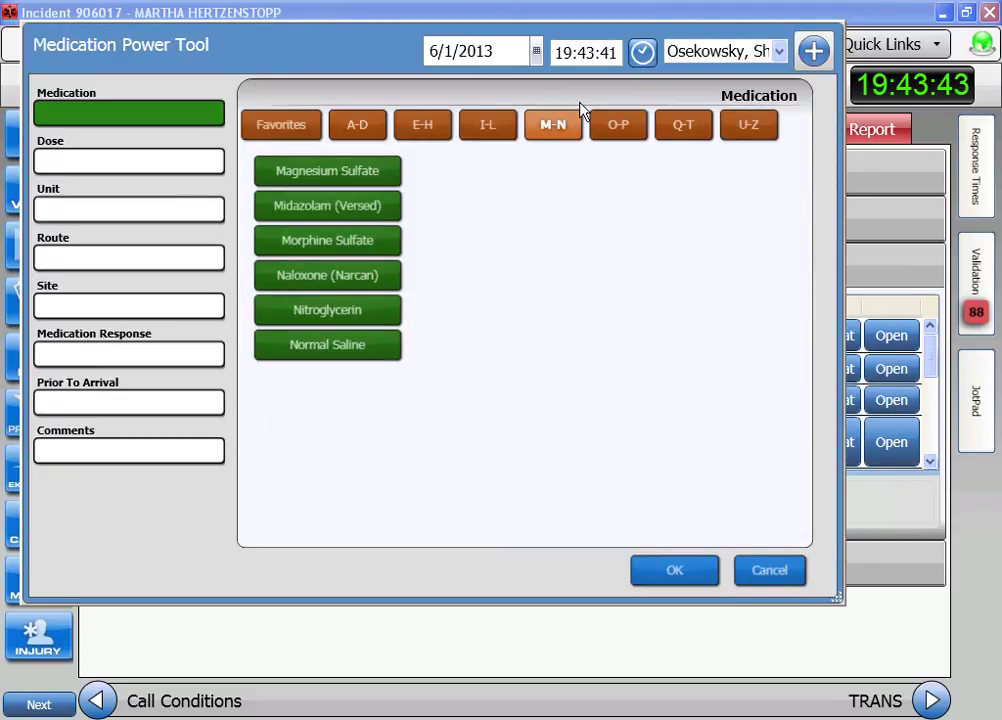
pyautogui.click(362, 248)
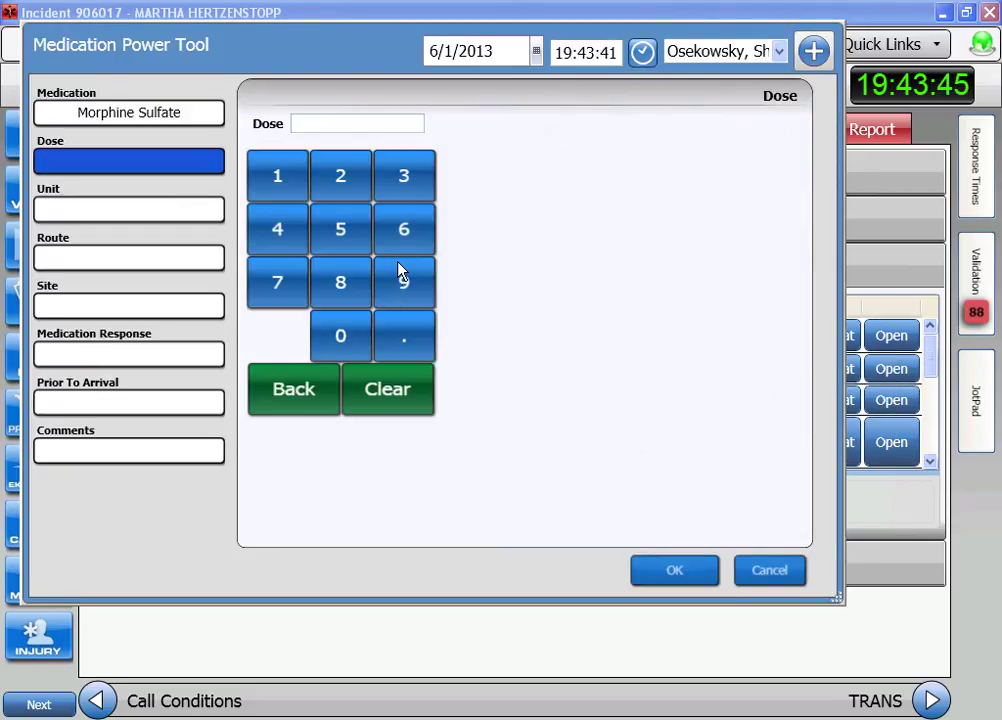
# Step: Set the morphine dose to 2 MG Intravenous, response Improved, and save it
pyautogui.click(345, 182)
pyautogui.click(215, 213)
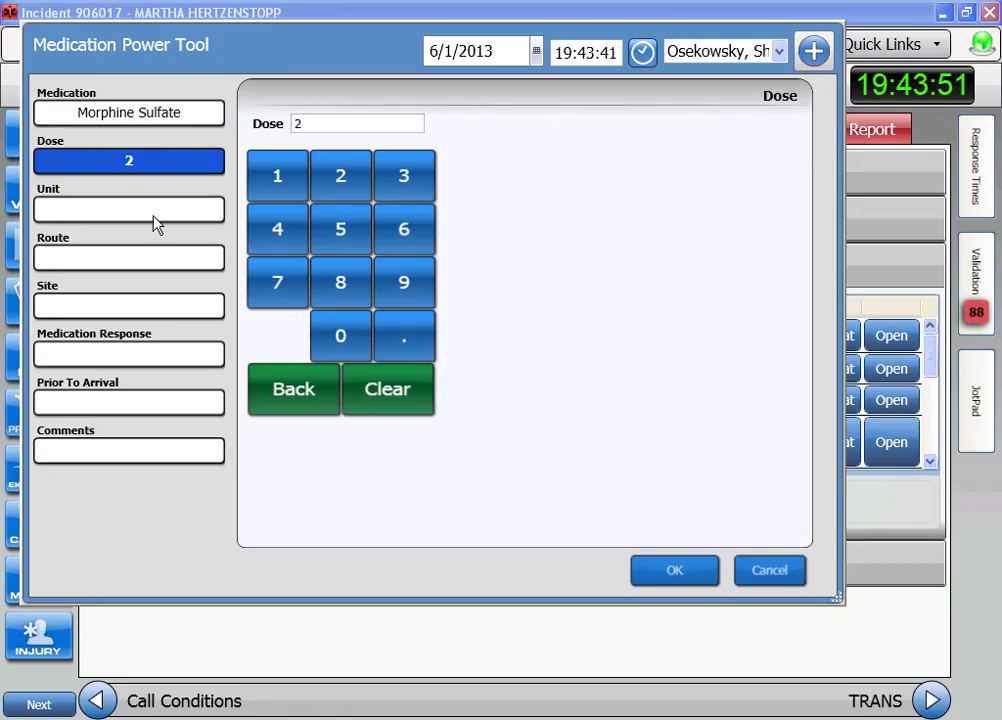
pyautogui.click(386, 178)
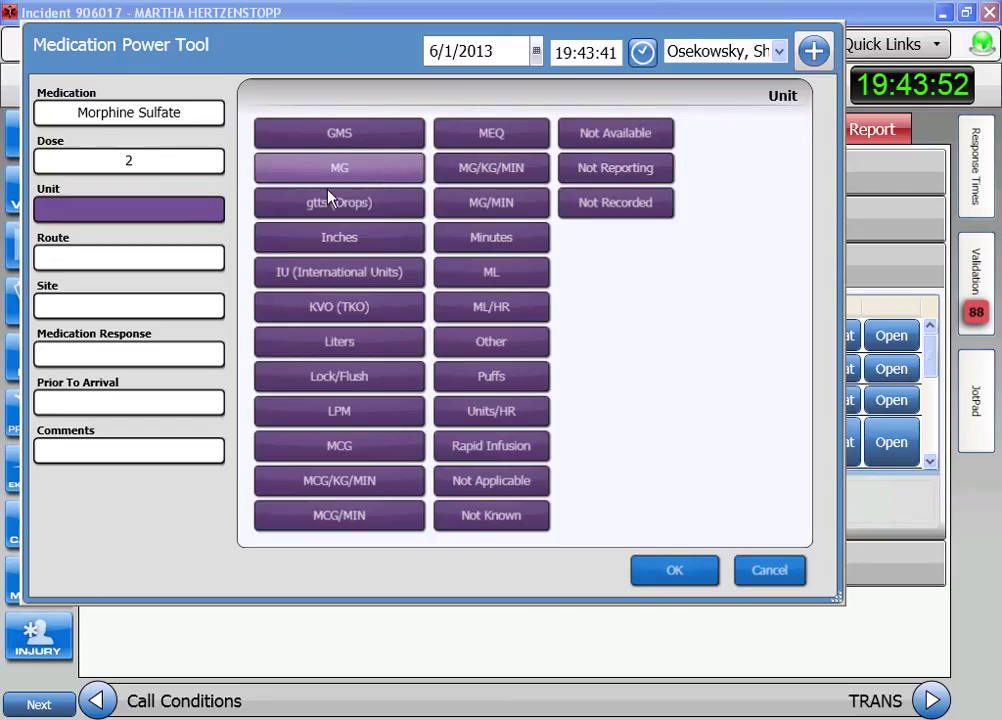
pyautogui.click(338, 138)
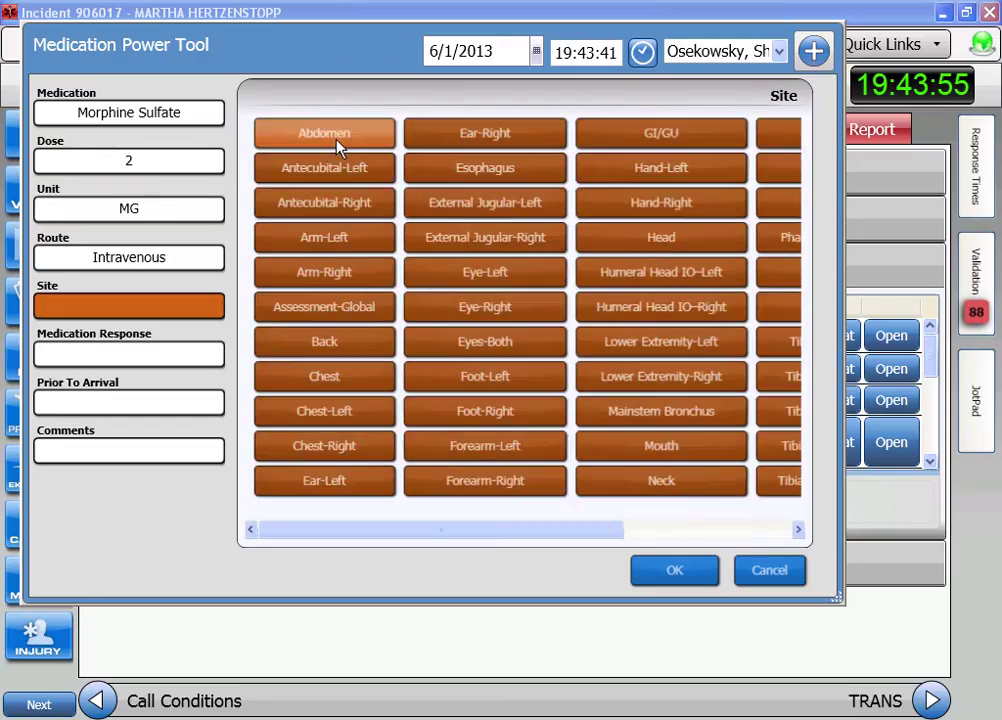
pyautogui.click(183, 344)
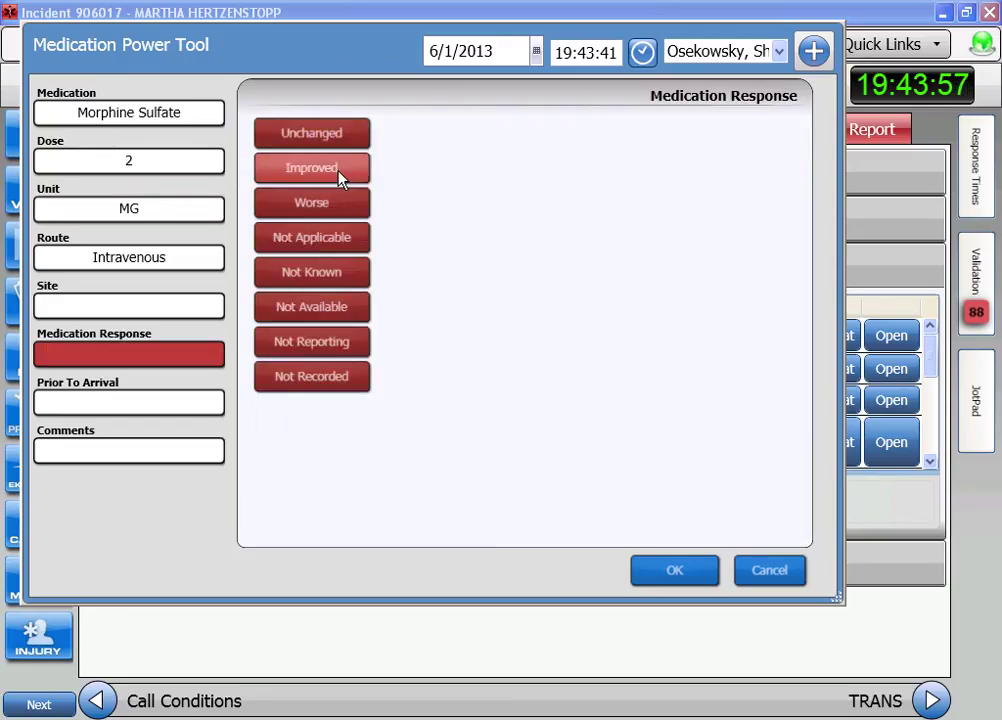
pyautogui.click(343, 182)
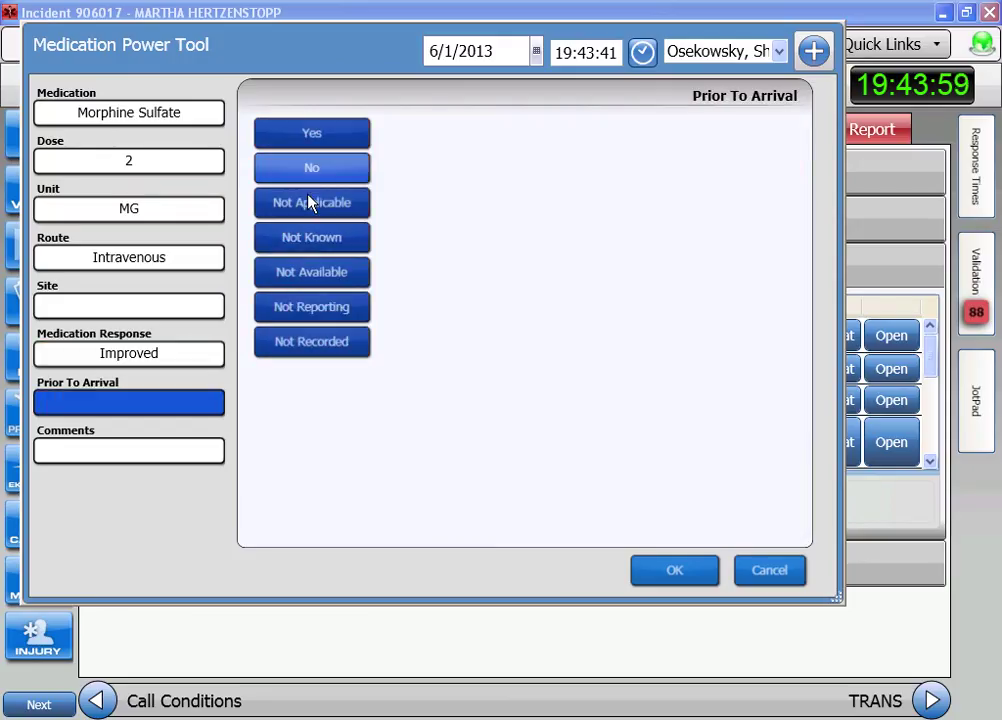
pyautogui.click(697, 575)
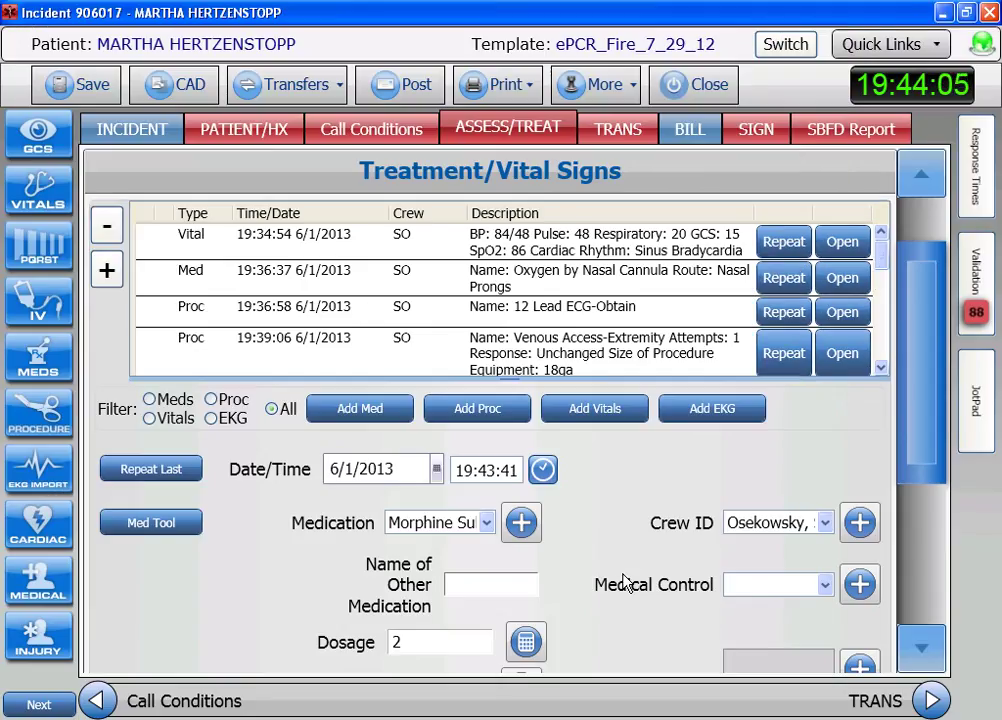
# Step: Start a new vitals set timed now with pulse 80 and respirations 16, both Regularly-Regular
pyautogui.click(70, 205)
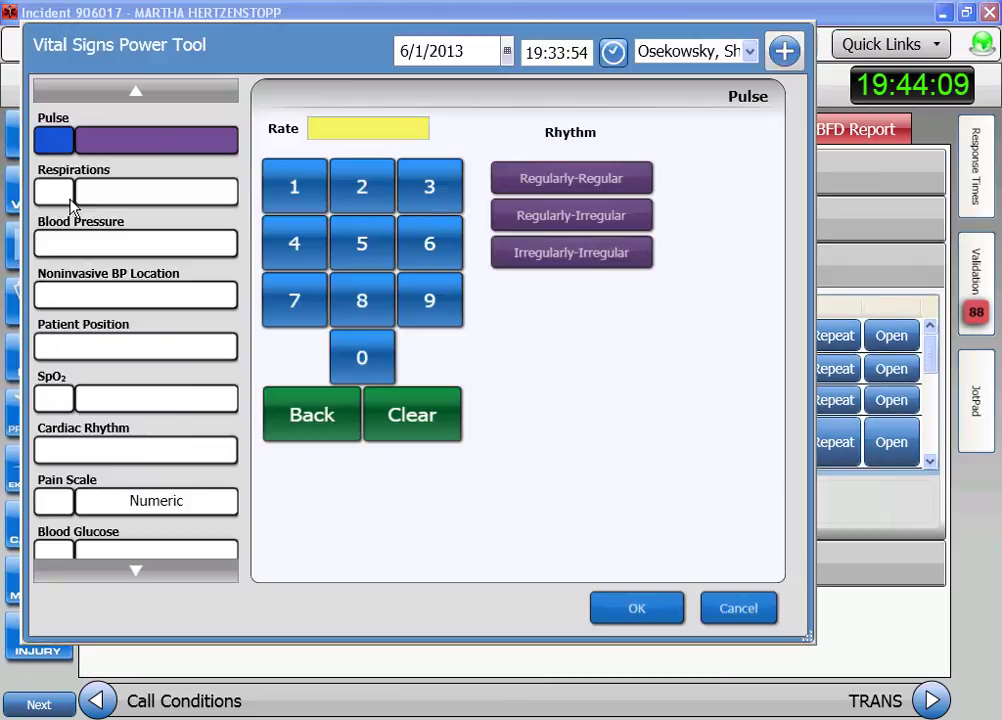
pyautogui.click(624, 51)
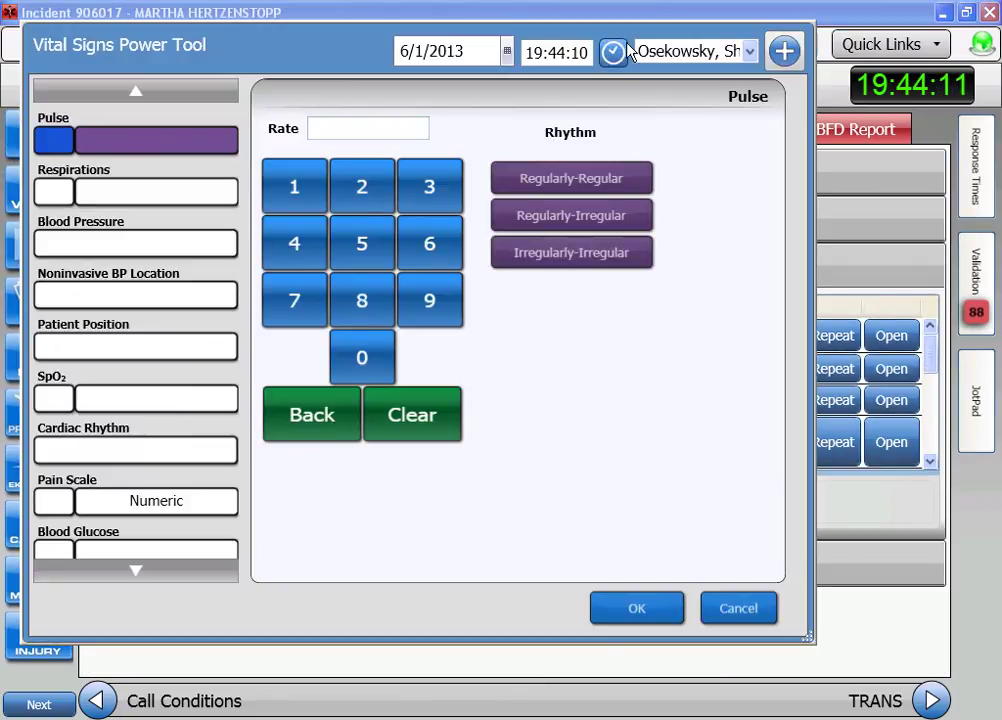
pyautogui.click(374, 320)
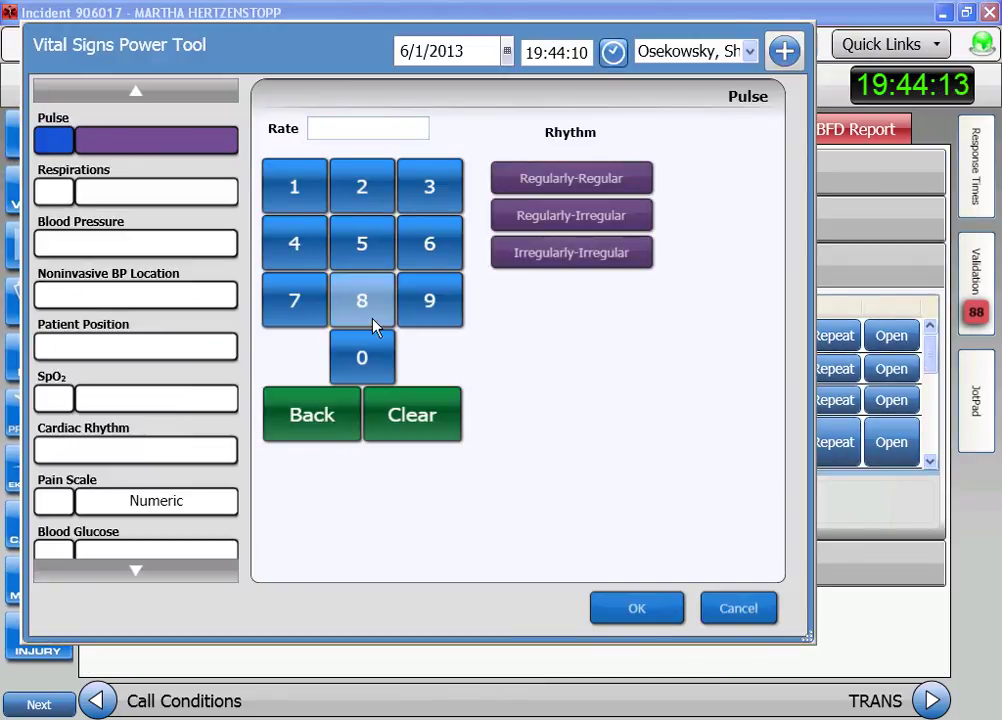
pyautogui.click(383, 345)
pyautogui.click(565, 187)
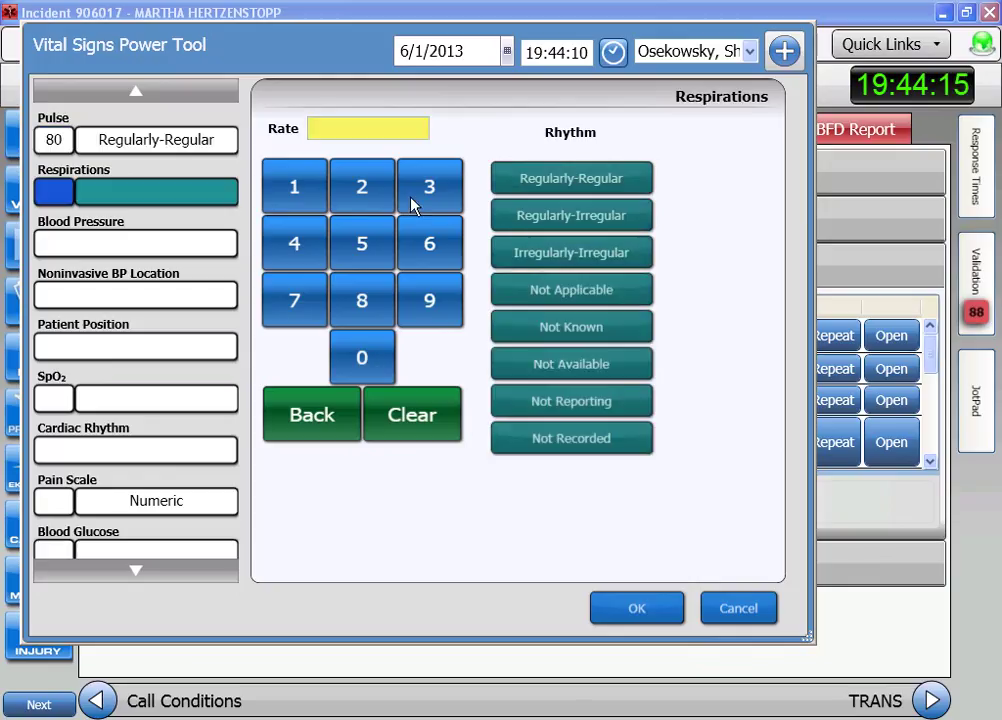
pyautogui.click(320, 193)
pyautogui.click(455, 240)
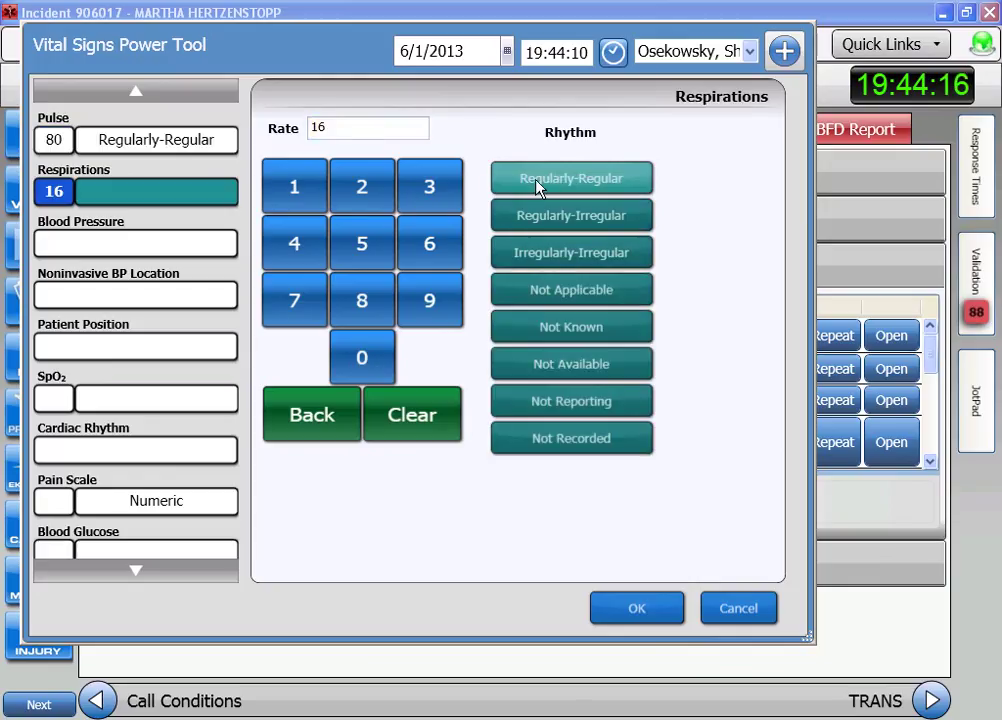
pyautogui.click(537, 184)
# Step: Record blood pressure 96/68 taken on the left arm with the patient supine
pyautogui.click(441, 282)
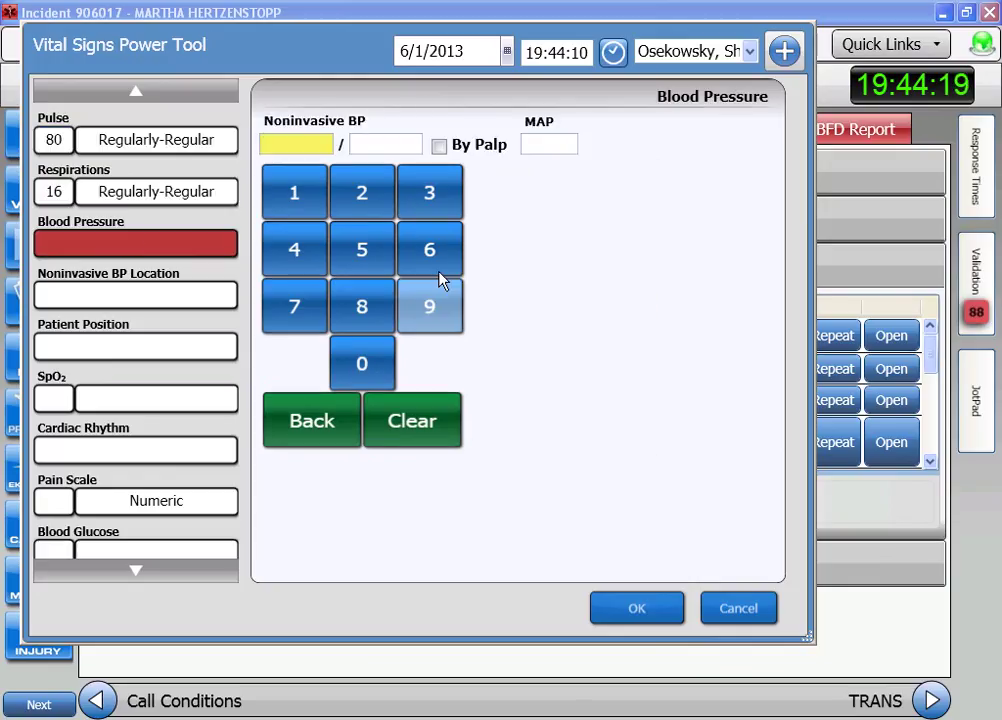
pyautogui.click(412, 259)
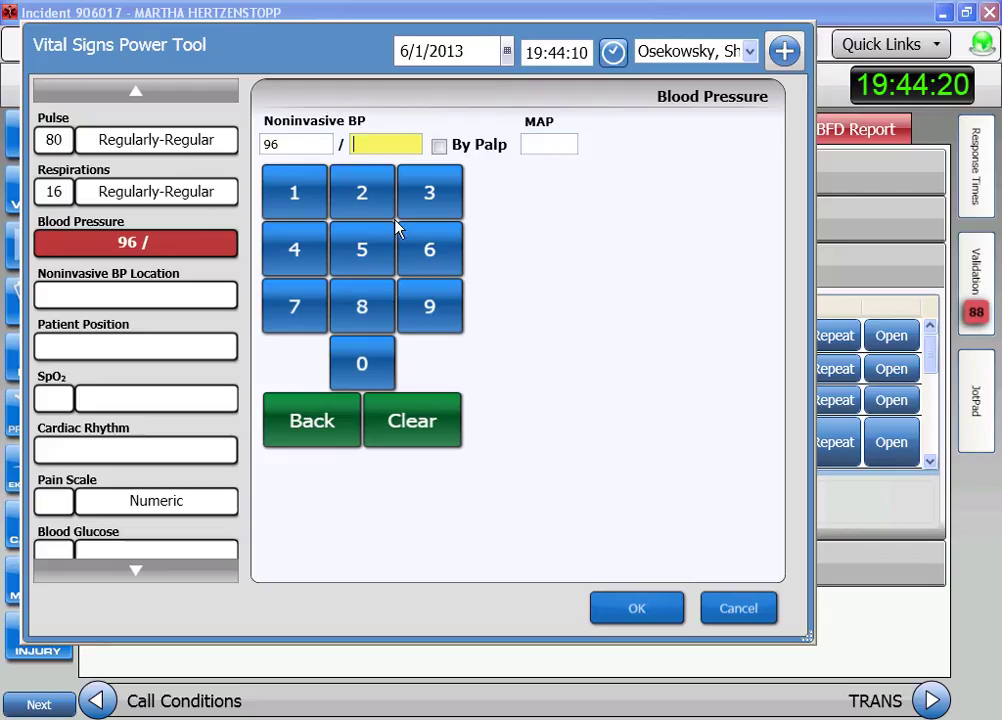
pyautogui.click(370, 316)
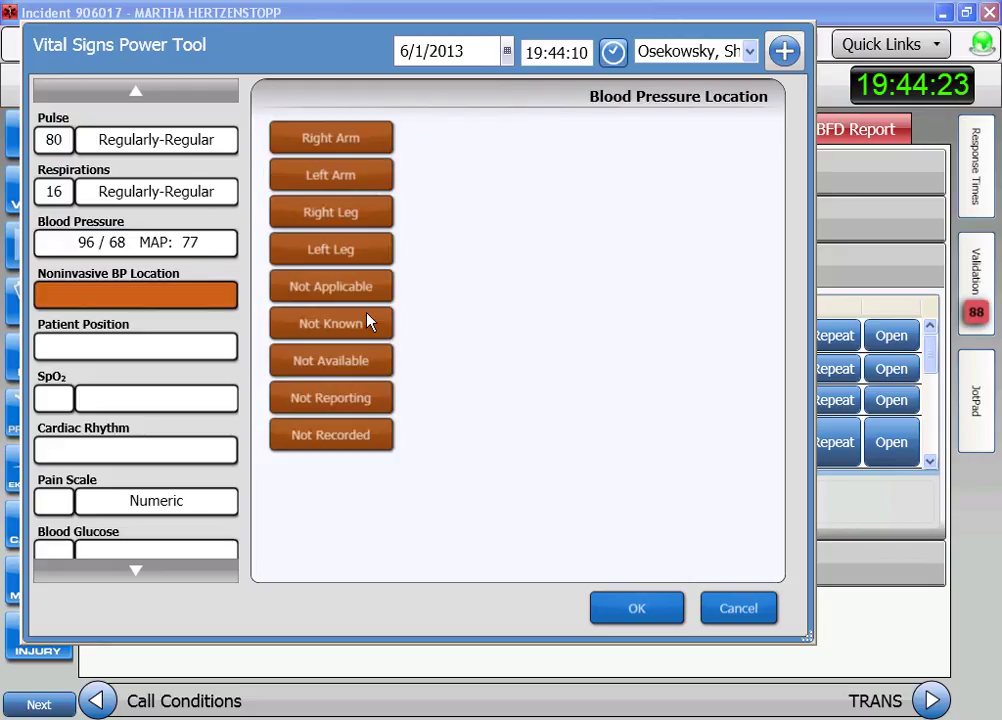
pyautogui.click(355, 176)
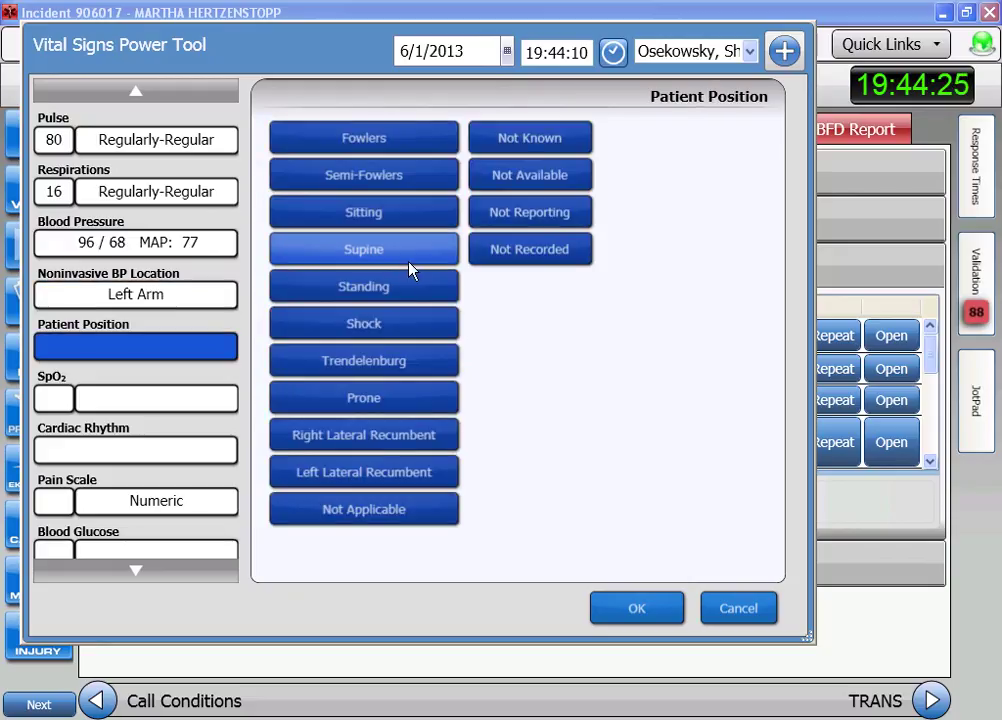
pyautogui.click(405, 262)
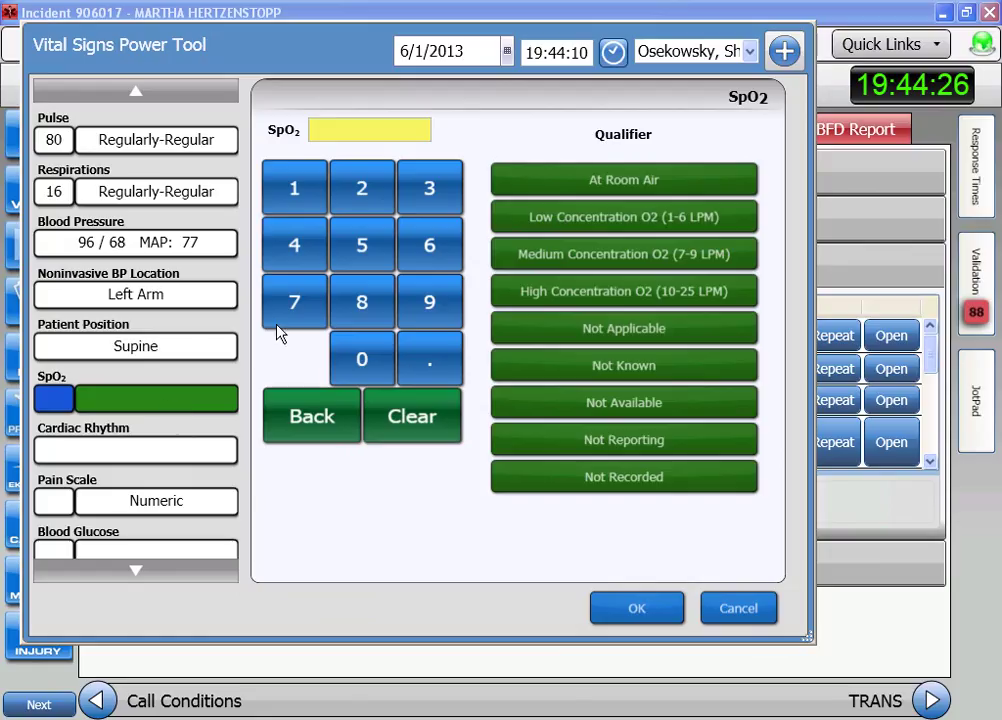
# Step: Log SpO2 96 on Low Concentration O2, Paced Rhythm, and a pain score of 1
pyautogui.click(443, 294)
pyautogui.click(443, 246)
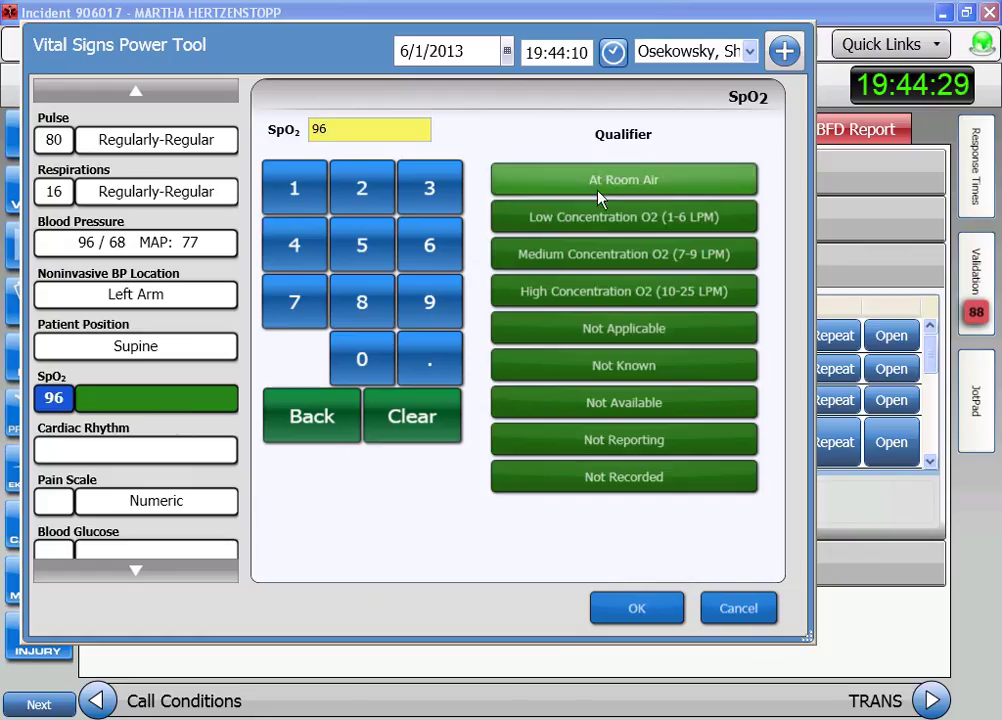
pyautogui.click(608, 222)
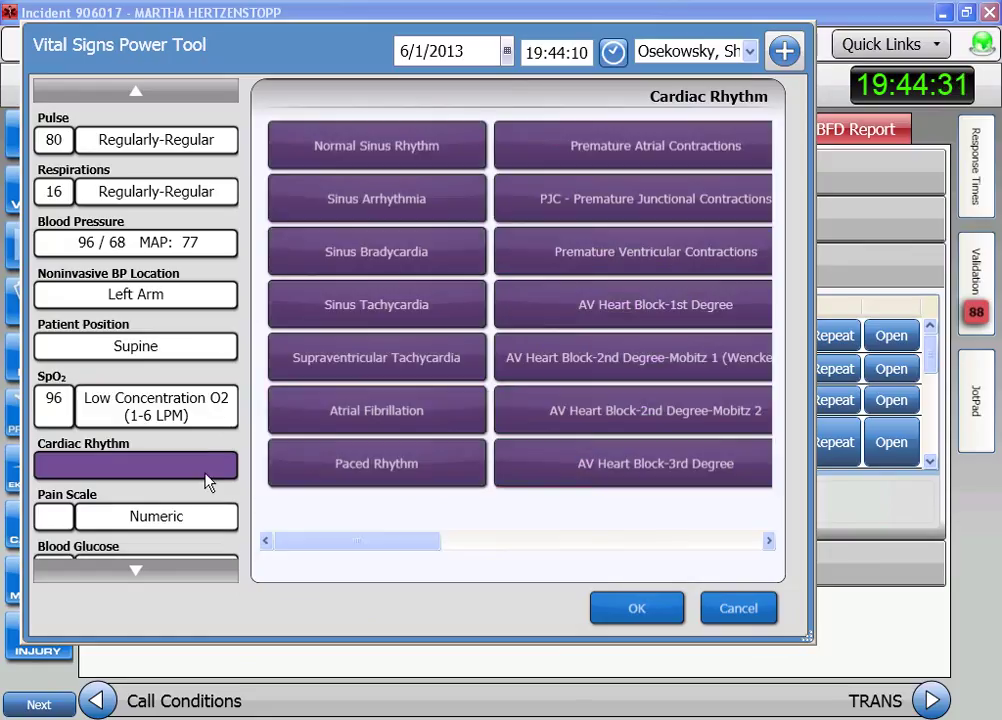
pyautogui.click(400, 476)
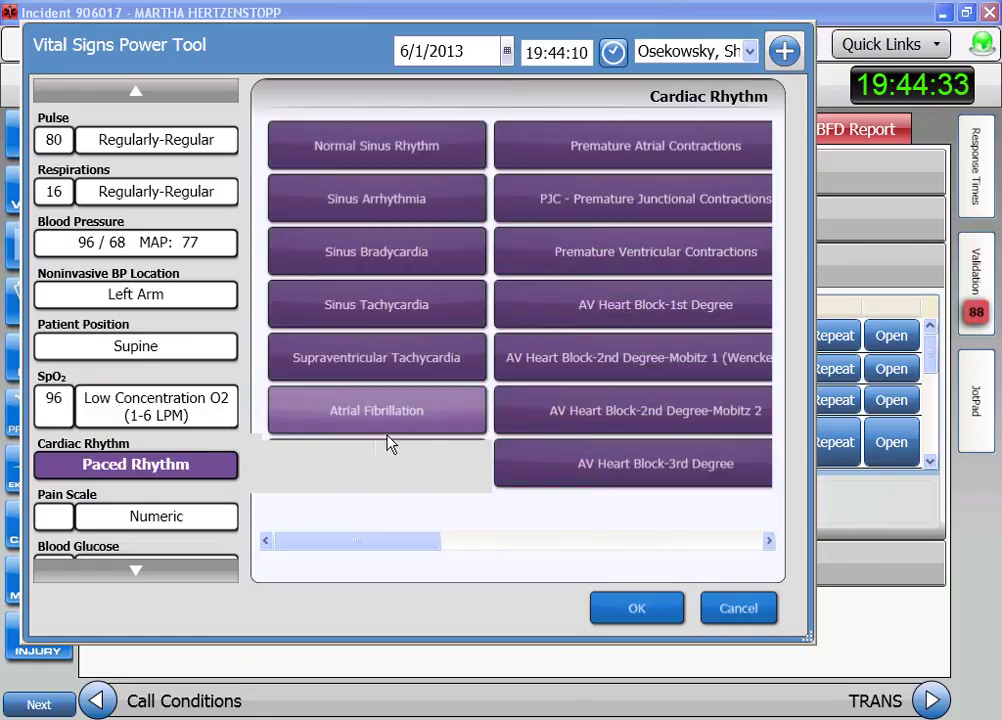
pyautogui.click(90, 492)
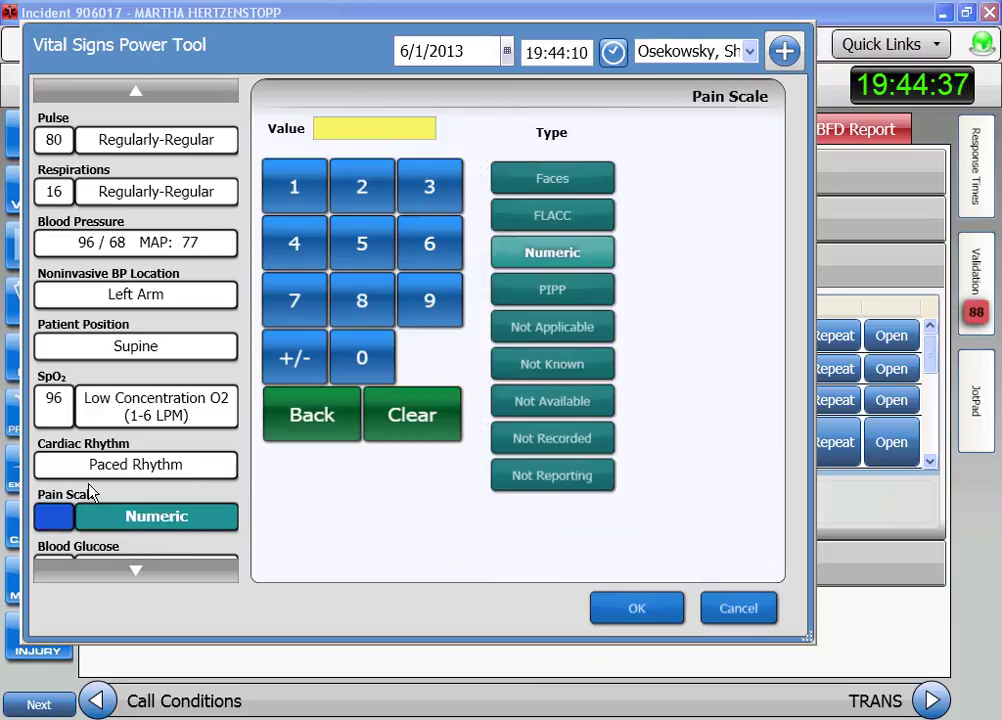
pyautogui.click(316, 190)
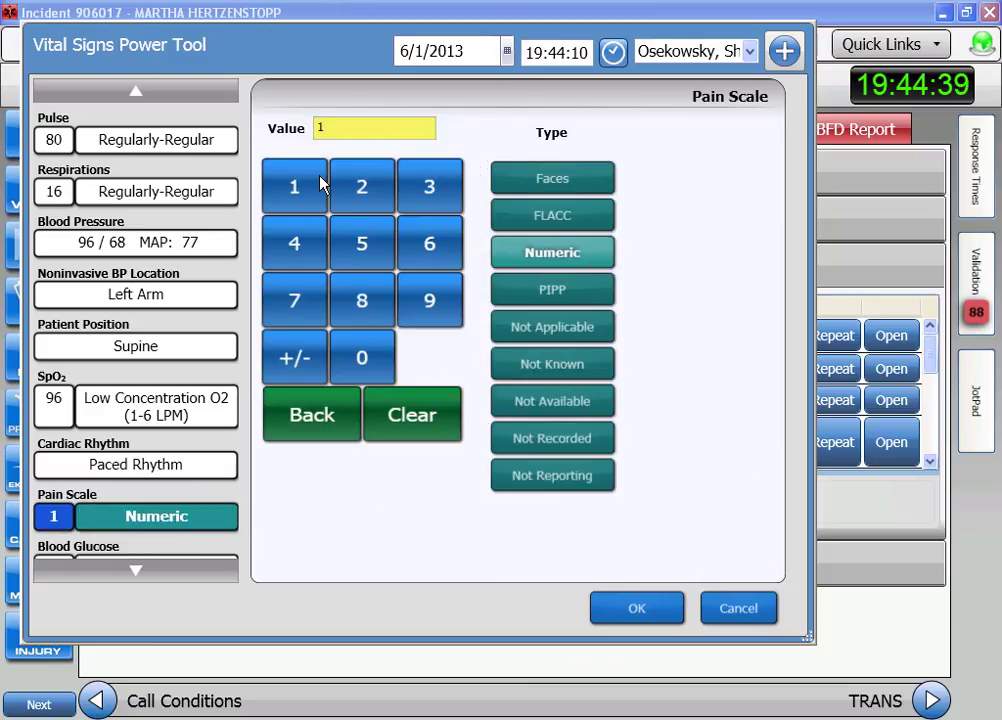
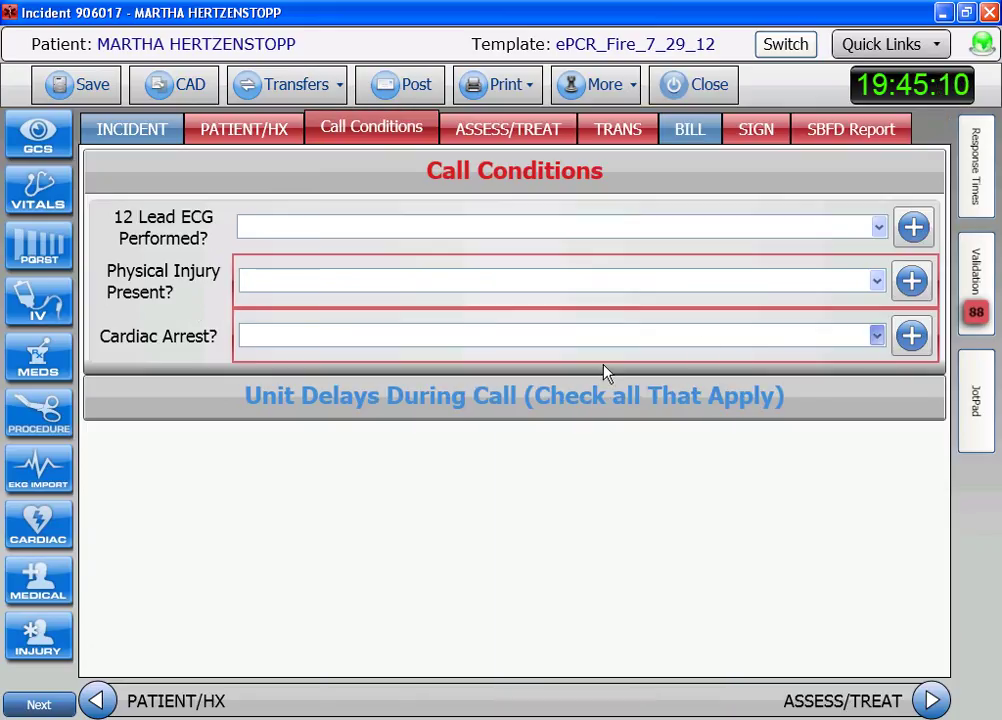
# Step: Set Cardiac Arrest and Physical Injury Present to No
pyautogui.press('n')
pyautogui.click(787, 275)
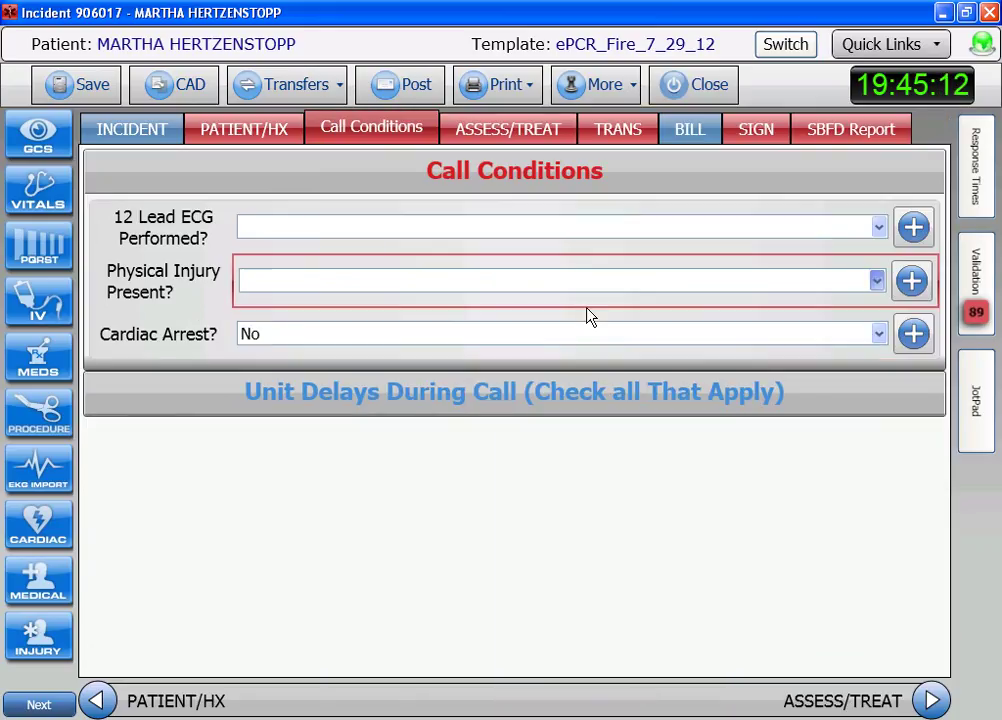
pyautogui.press('n')
pyautogui.click(976, 268)
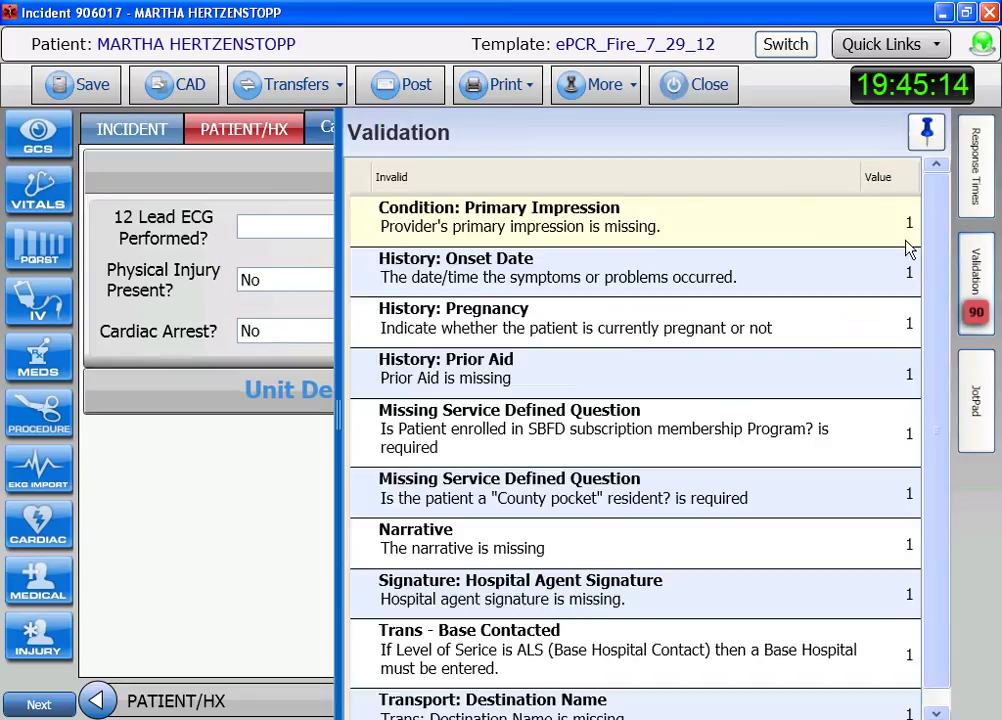
pyautogui.click(670, 214)
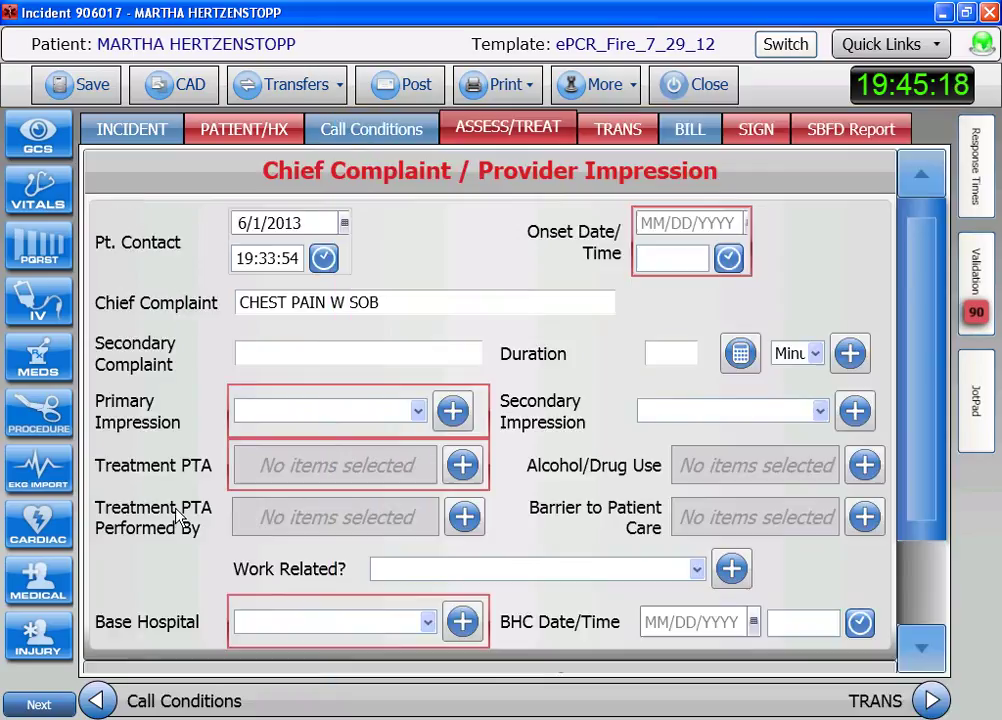
# Step: Set the Primary Impression to Chest Pain/Discomfort
pyautogui.click(452, 410)
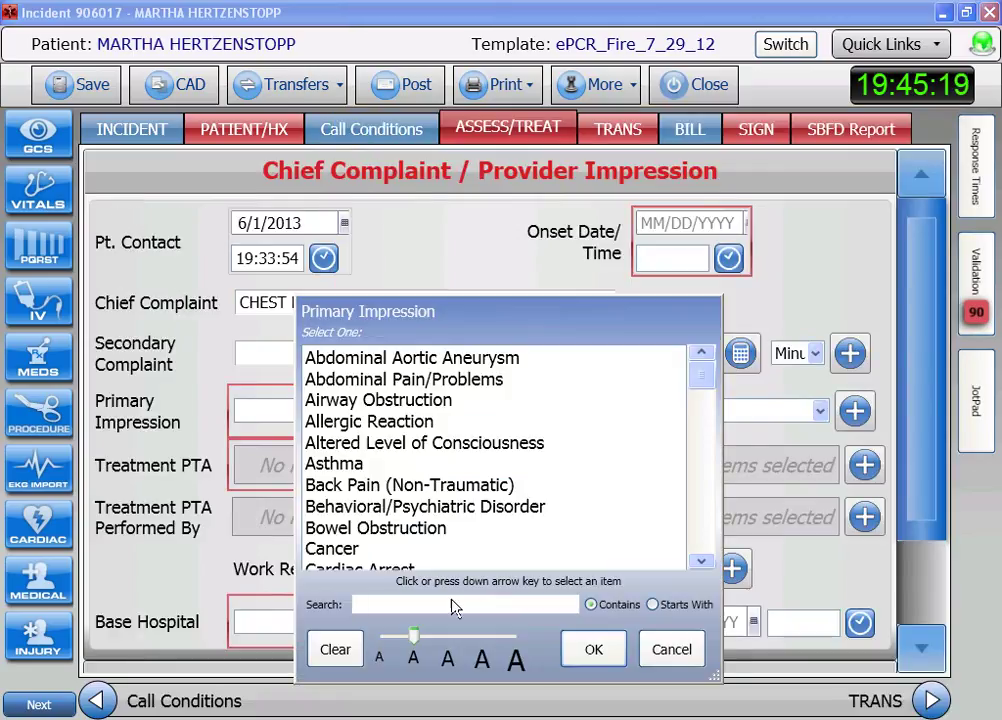
pyautogui.write('CHE')
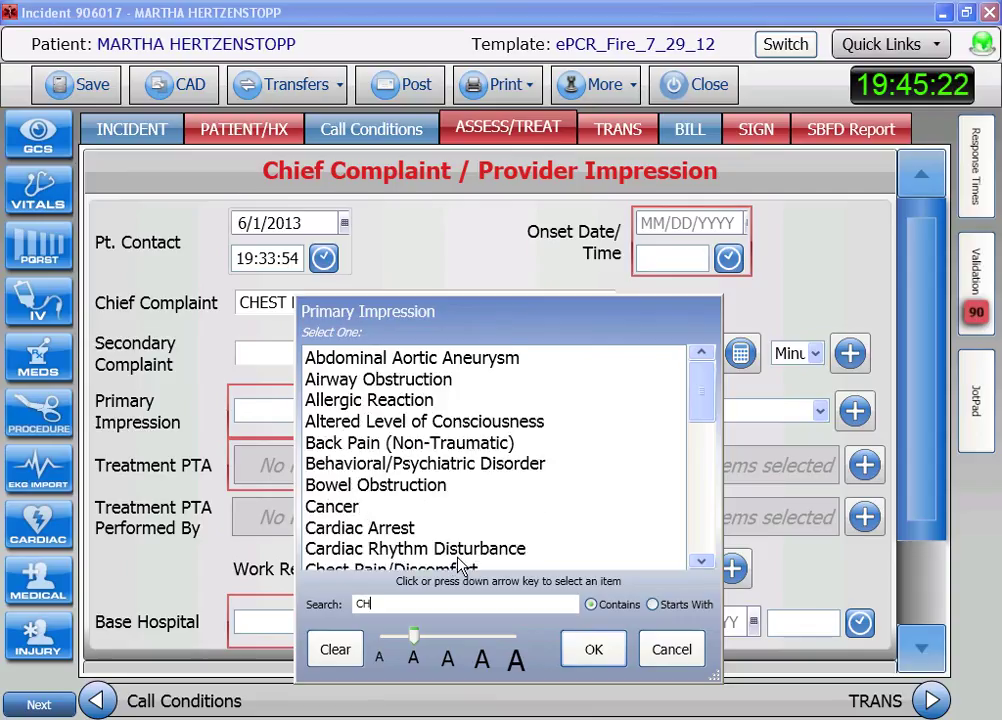
pyautogui.click(466, 360)
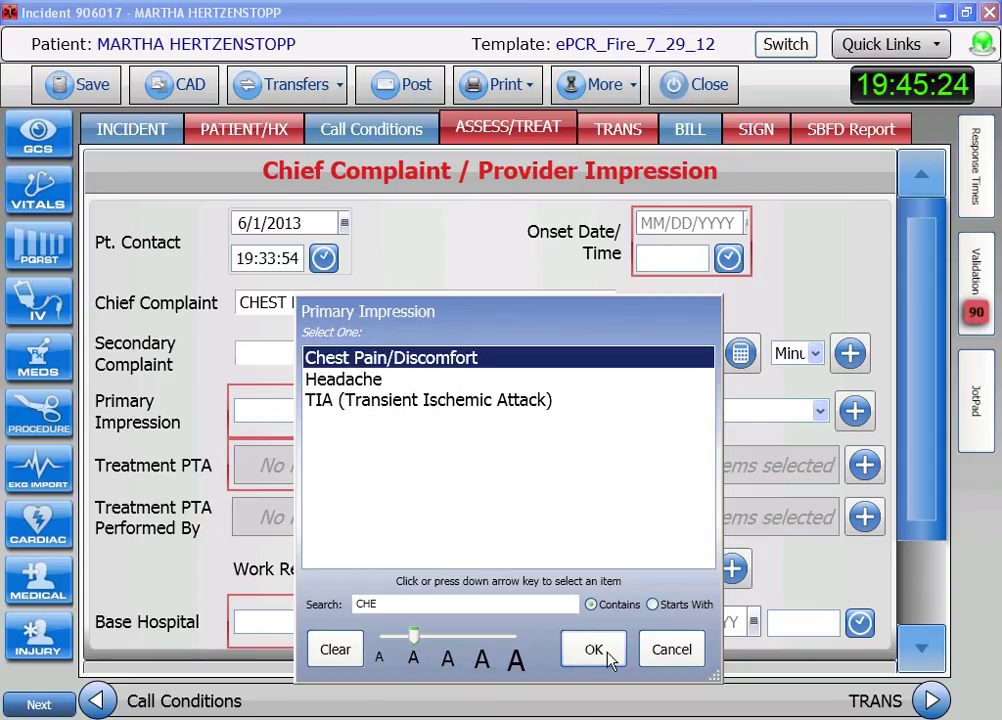
pyautogui.click(610, 655)
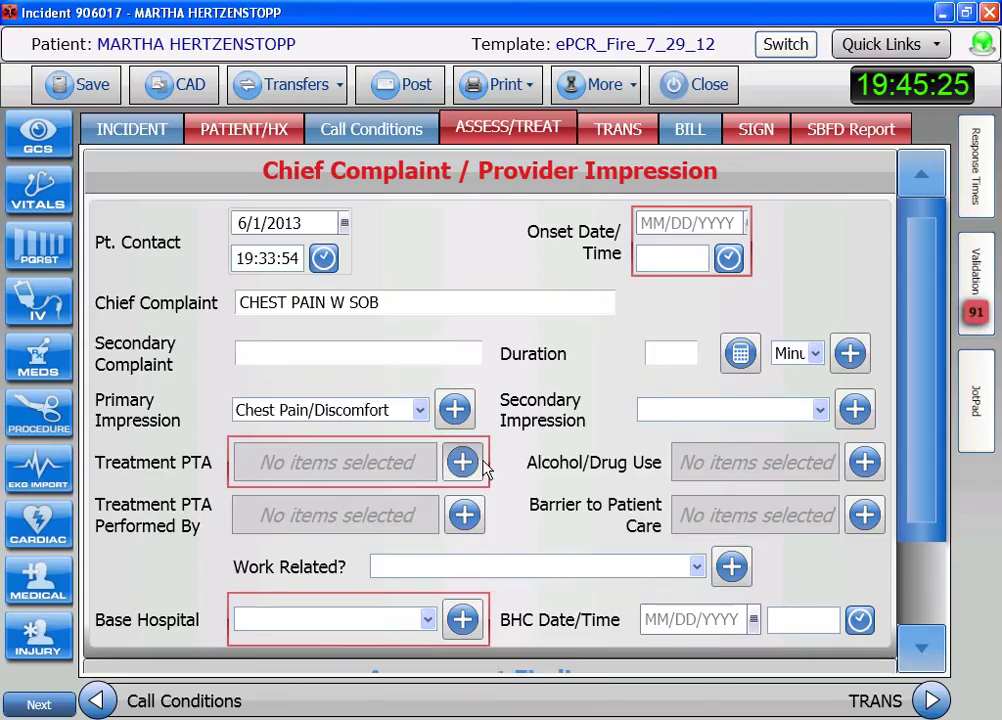
# Step: Set Treatment PTA to Not Applicable
pyautogui.click(416, 452)
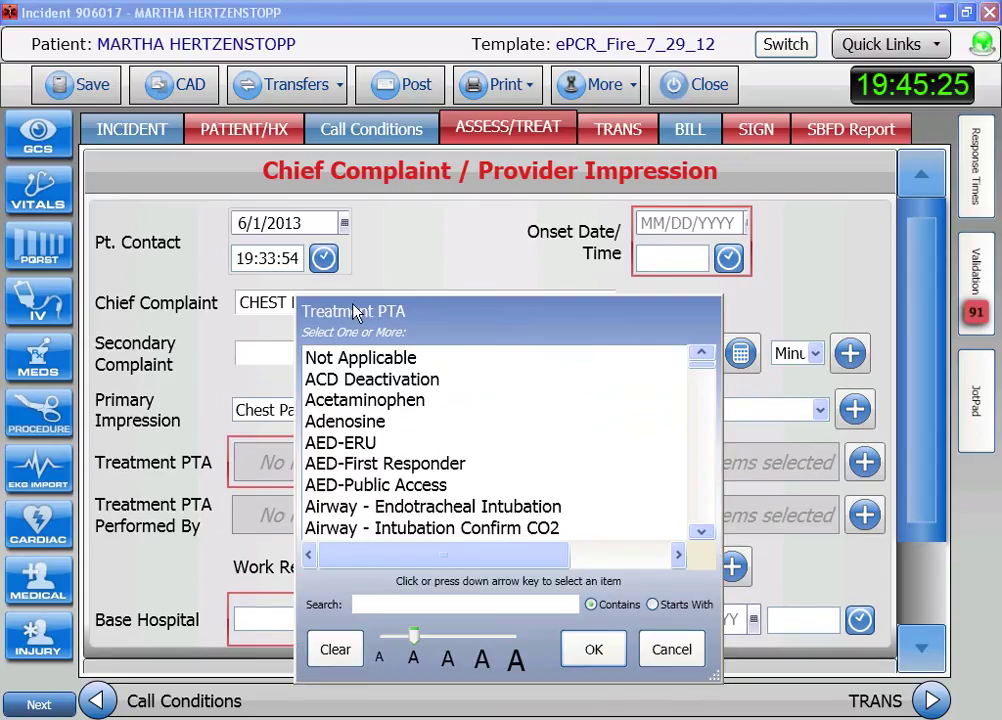
pyautogui.click(390, 360)
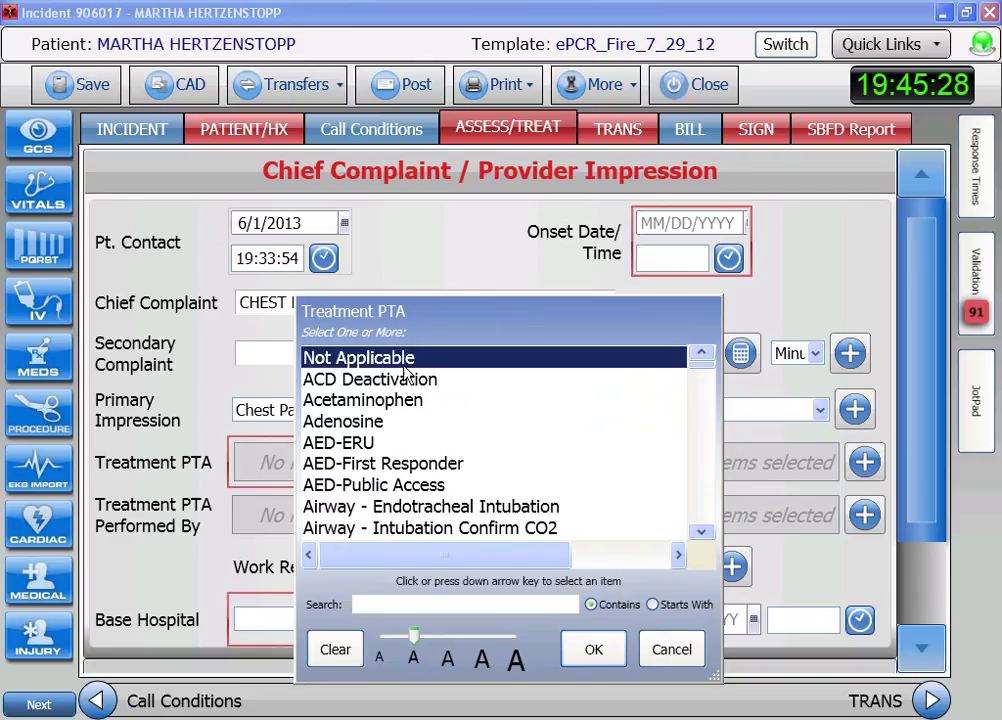
pyautogui.click(728, 258)
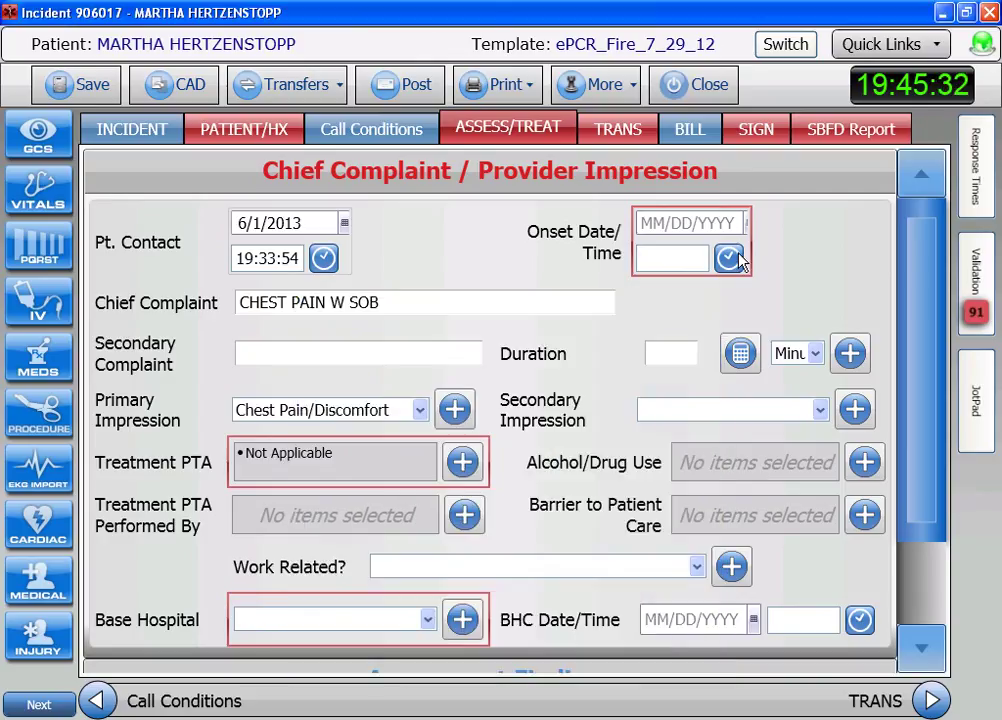
# Step: Set the onset date to now with an onset time of 17:45
pyautogui.click(728, 258)
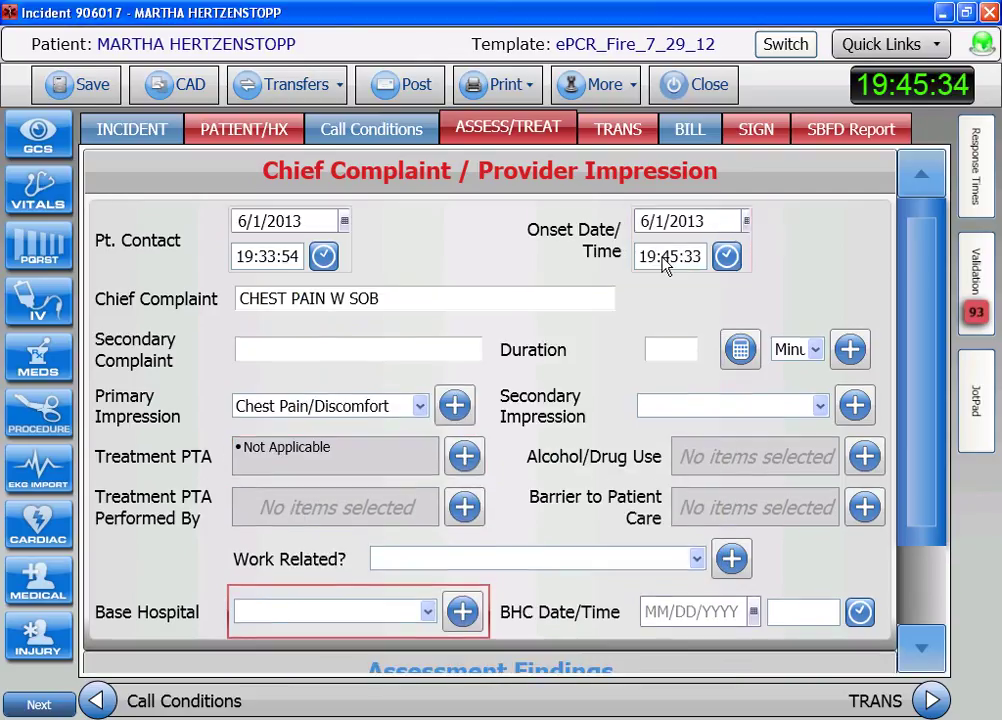
pyautogui.click(666, 258)
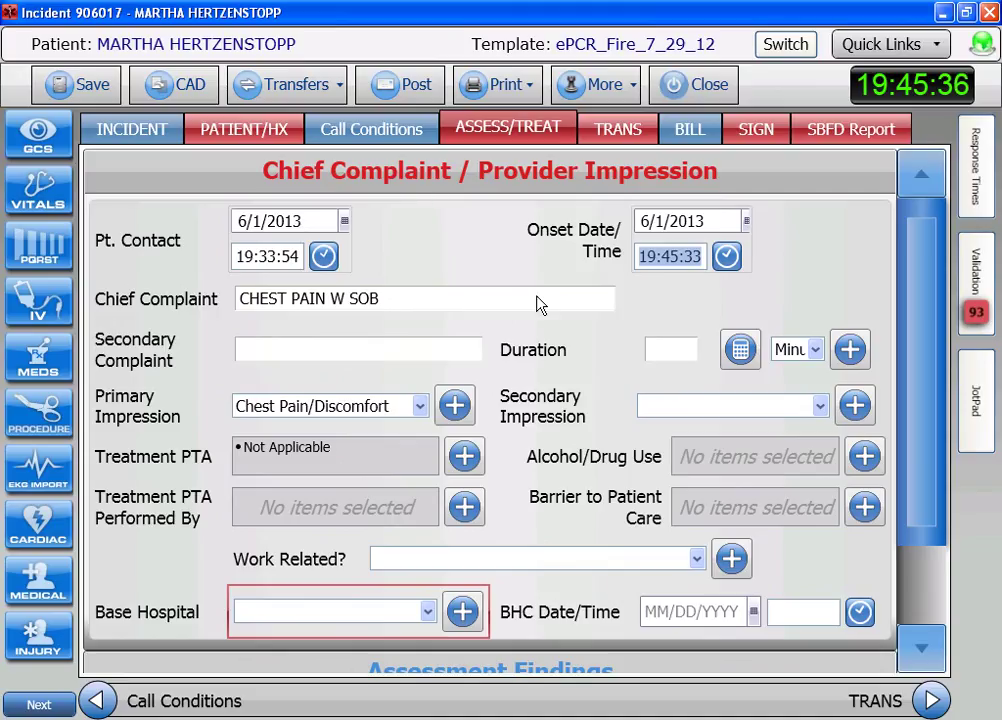
pyautogui.write('17:45')
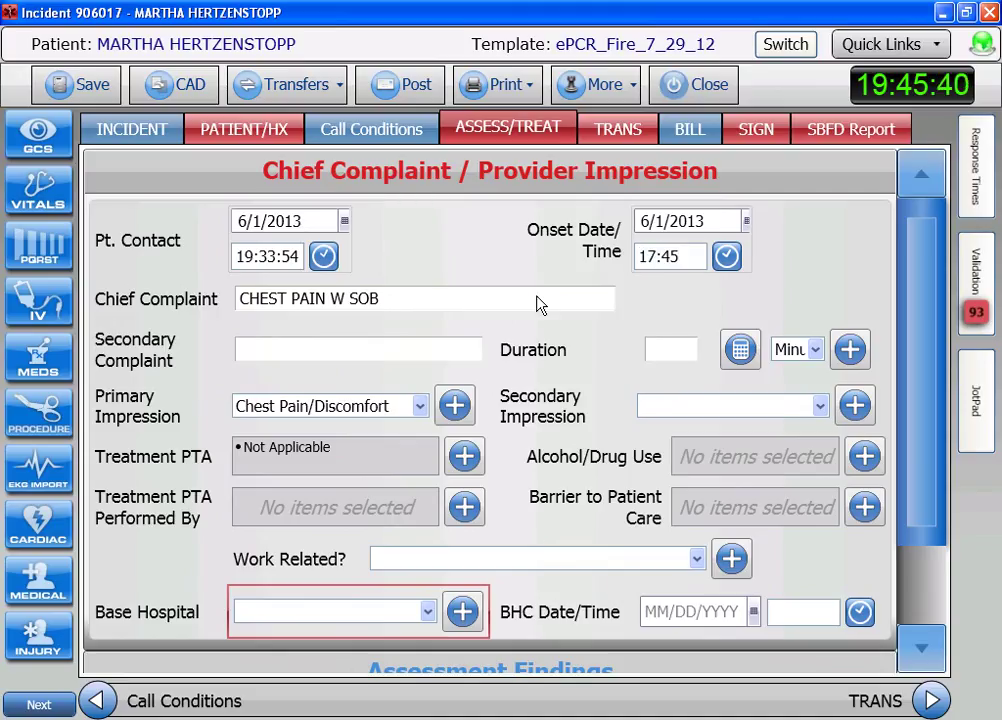
pyautogui.hotkey('shift', 'Tab')
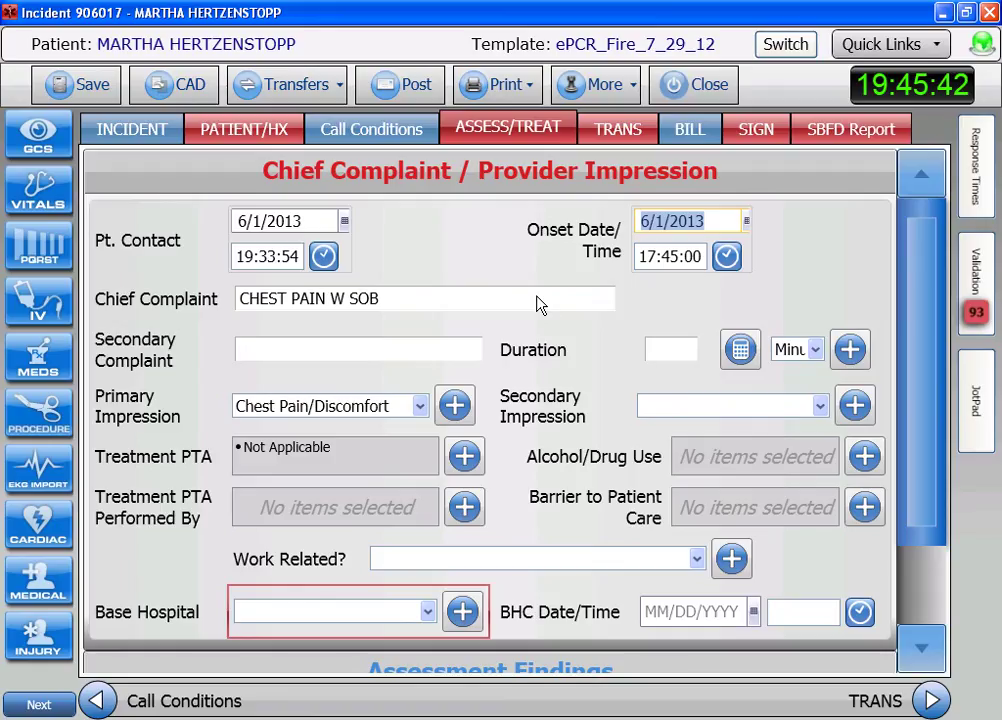
# Step: Choose Loma Linda Univ Medical Cntr. as base hospital and stamp the contact time
pyautogui.click(462, 612)
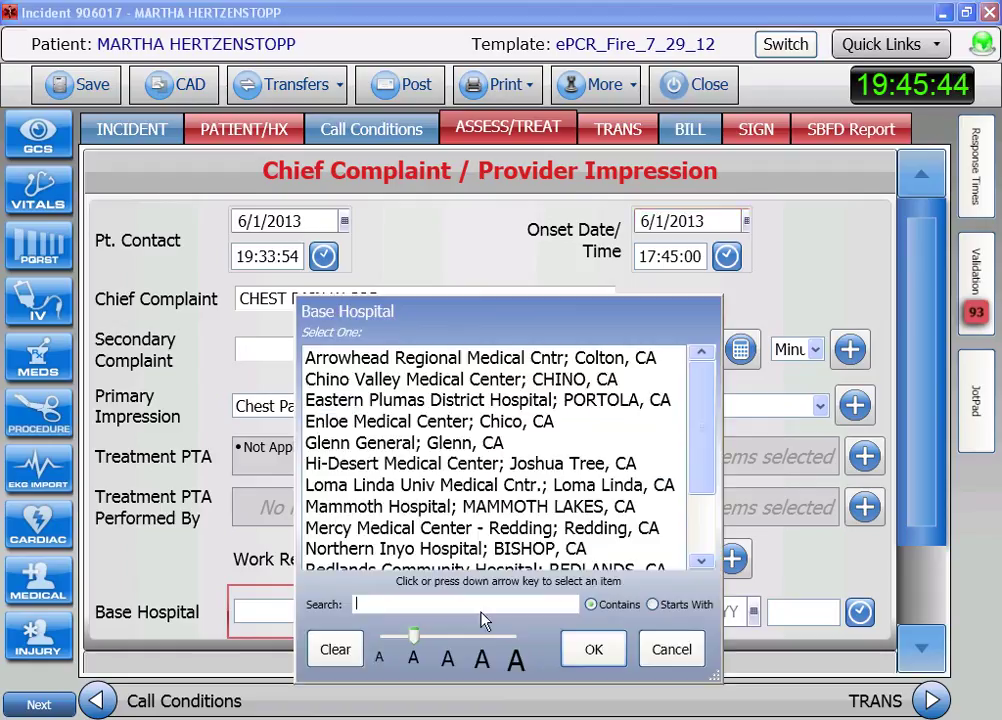
pyautogui.click(461, 485)
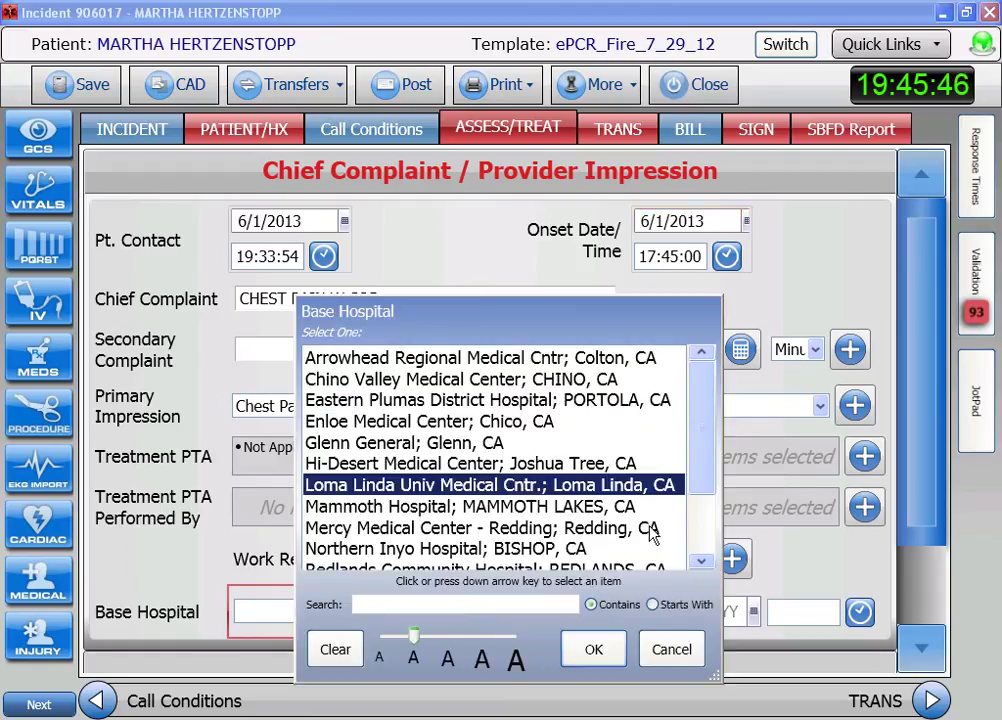
pyautogui.click(612, 652)
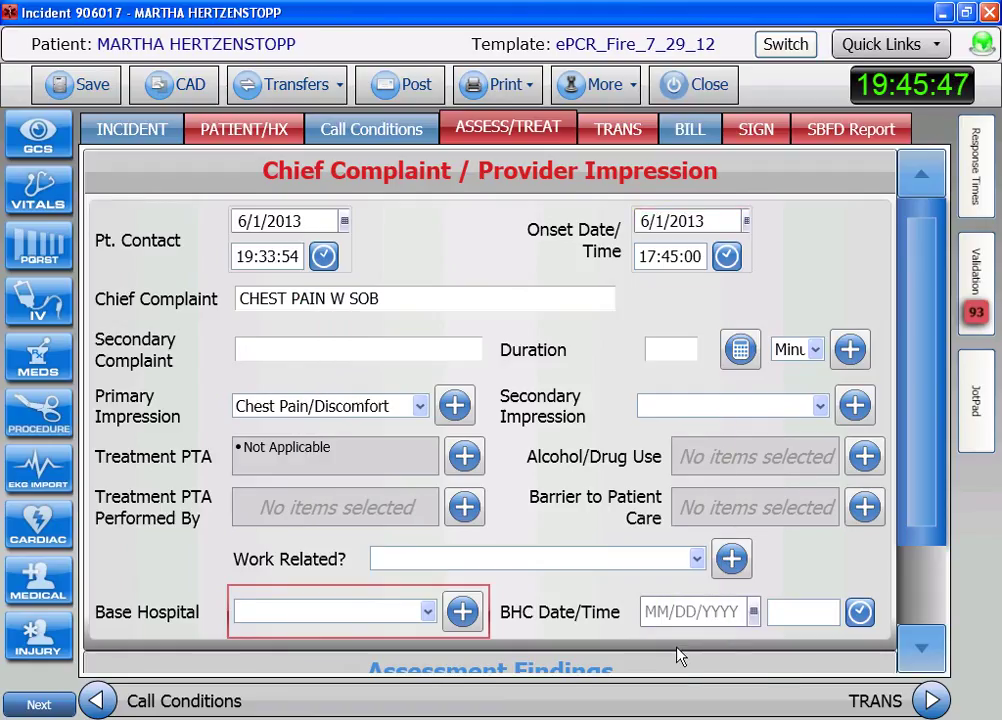
pyautogui.click(860, 611)
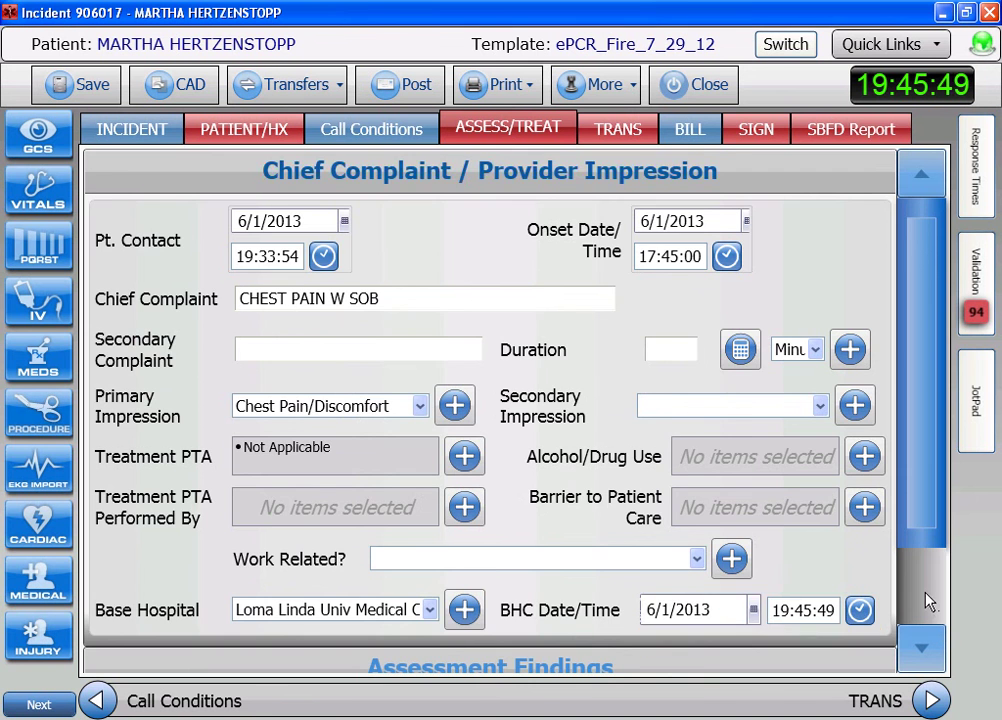
pyautogui.click(926, 600)
pyautogui.click(937, 228)
# Step: On the SBFD Report page, set the destination to St Bernardine Medical Center
pyautogui.click(937, 598)
pyautogui.scroll(-10, 926, 598)
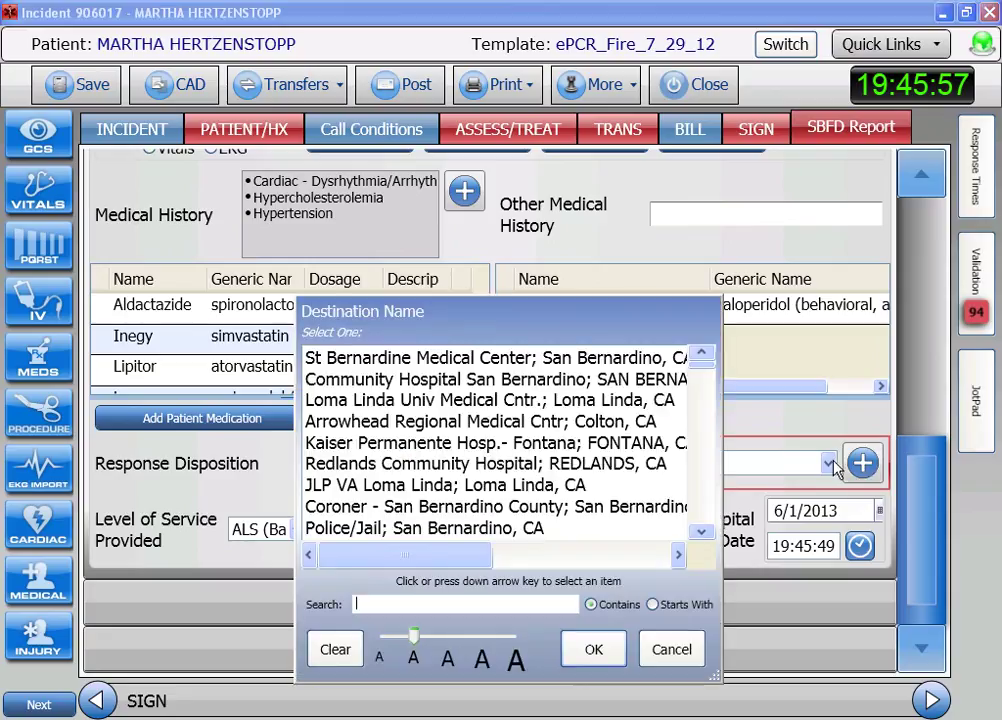
pyautogui.click(645, 360)
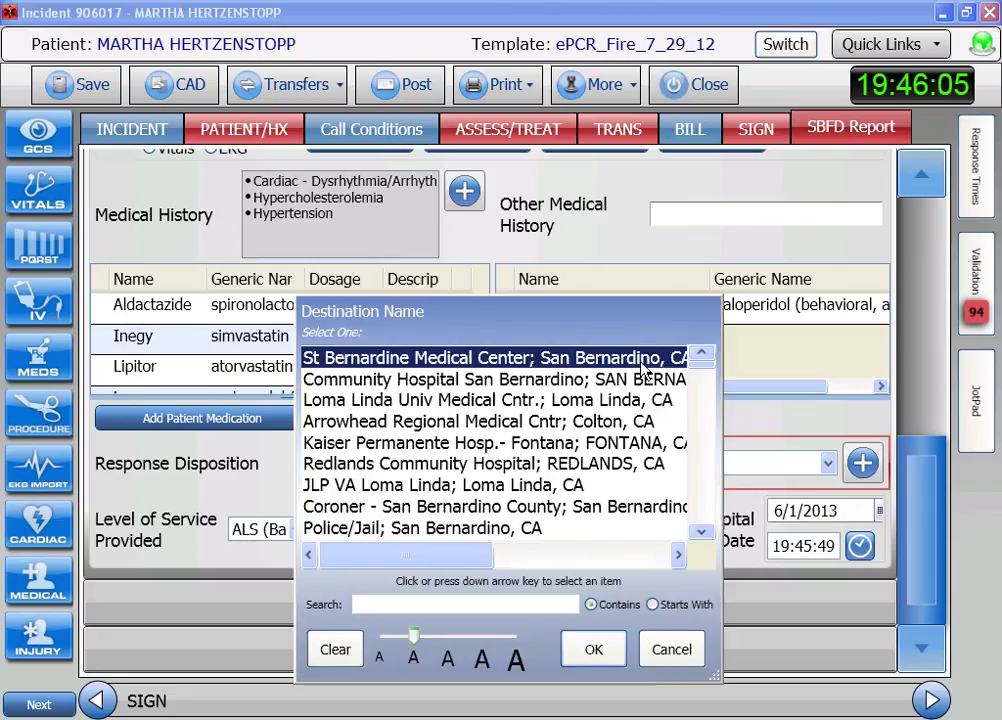
pyautogui.click(593, 649)
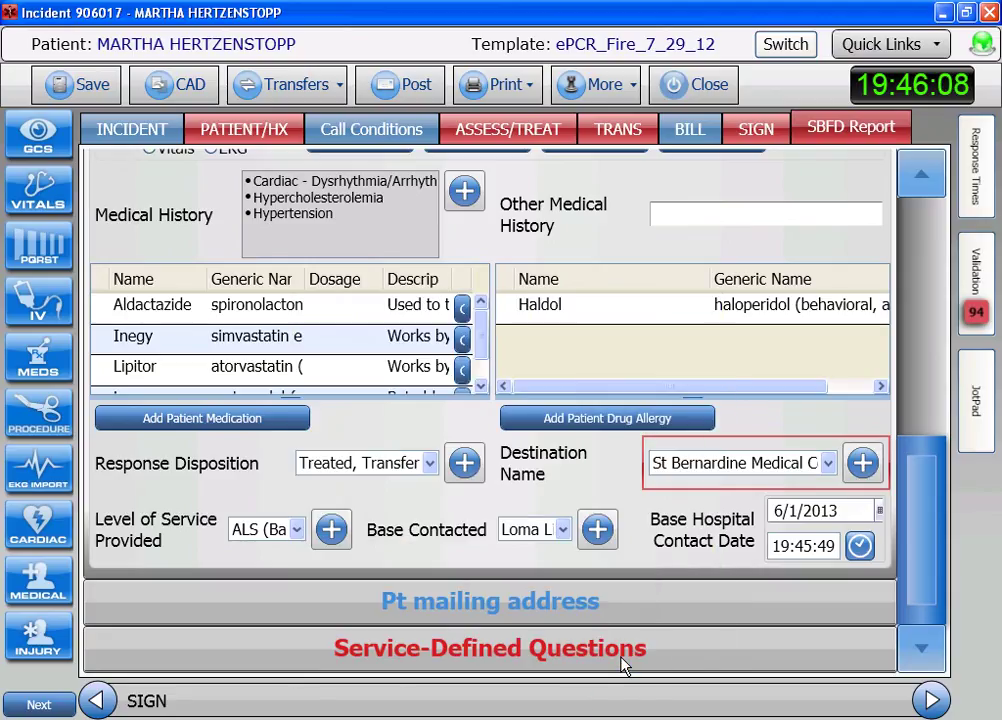
# Step: Answer No to the County pocket service-defined question and show the validation list
pyautogui.click(693, 647)
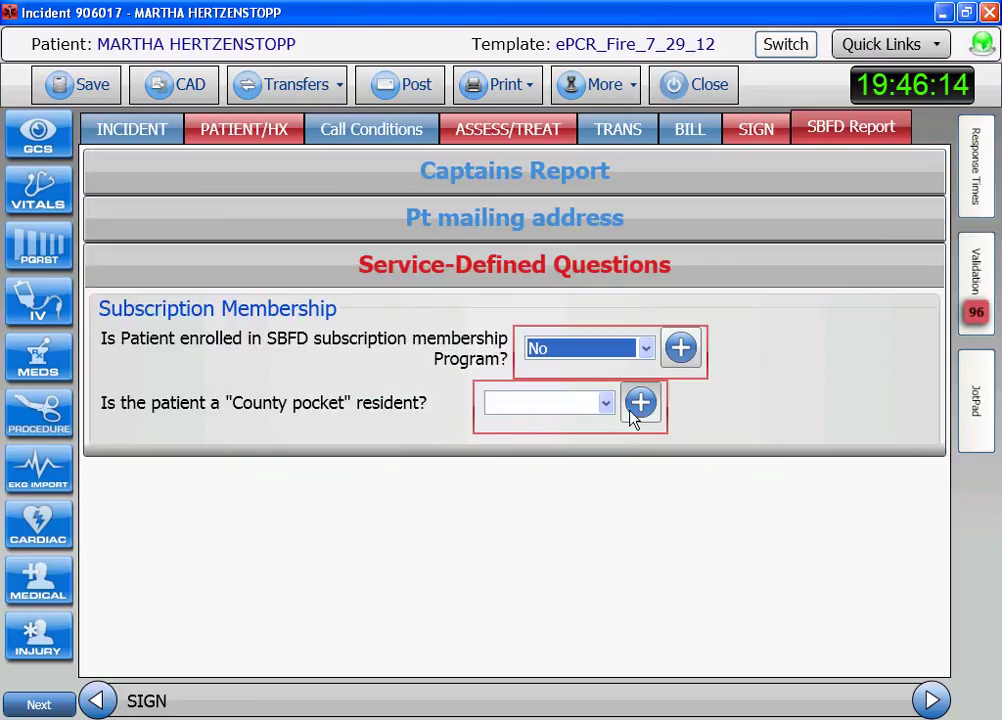
pyautogui.click(539, 456)
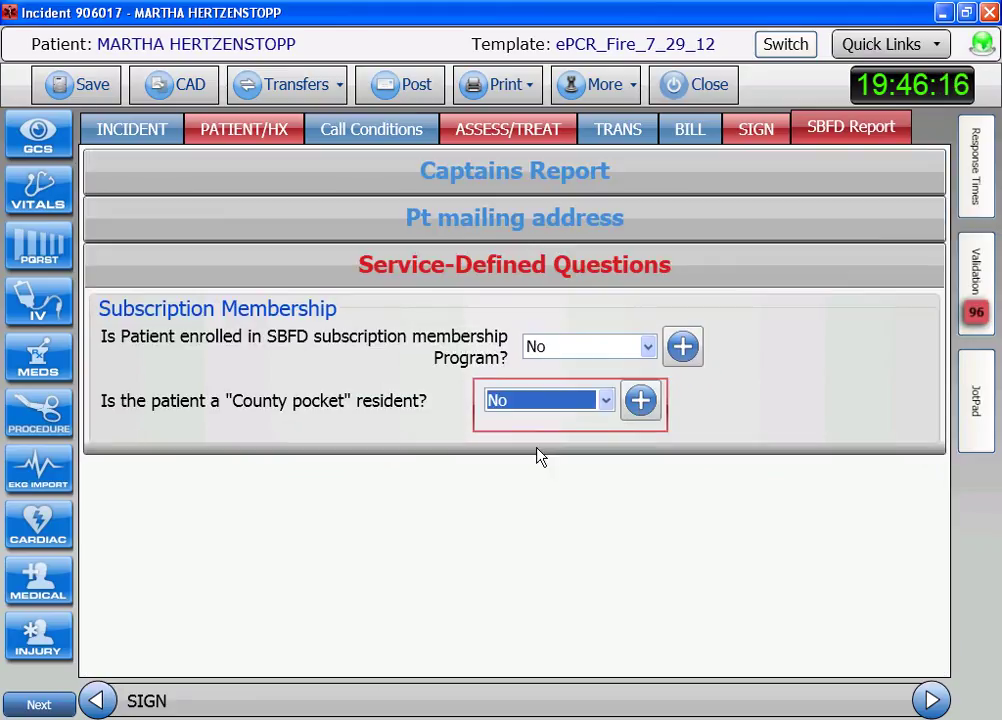
pyautogui.click(978, 292)
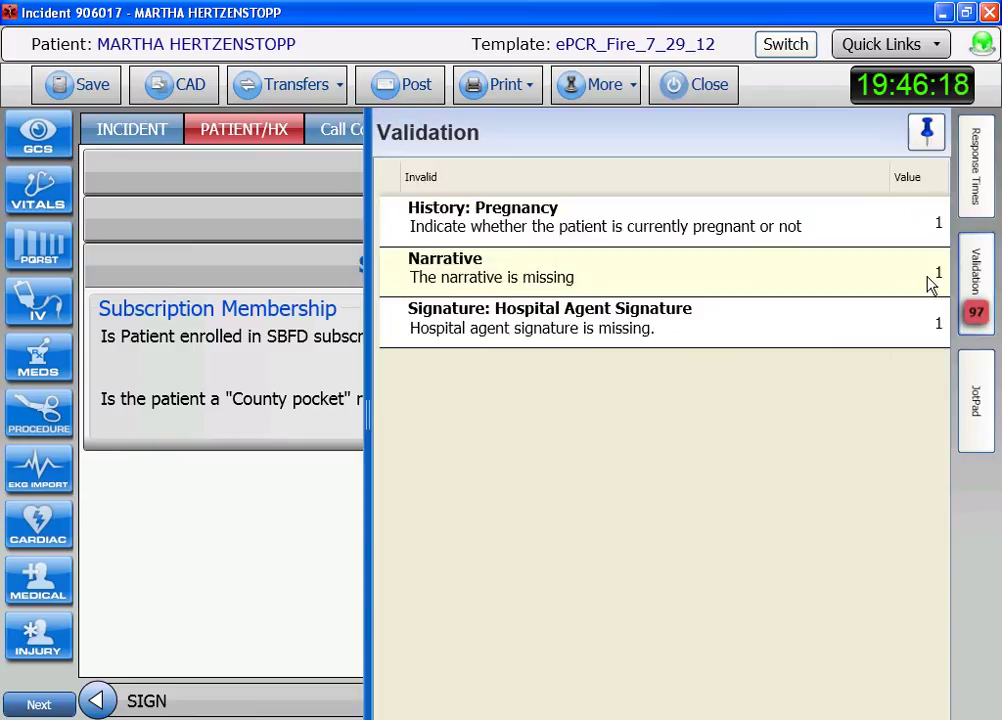
# Step: Set Currently Pregnant to No in the patient history
pyautogui.click(929, 283)
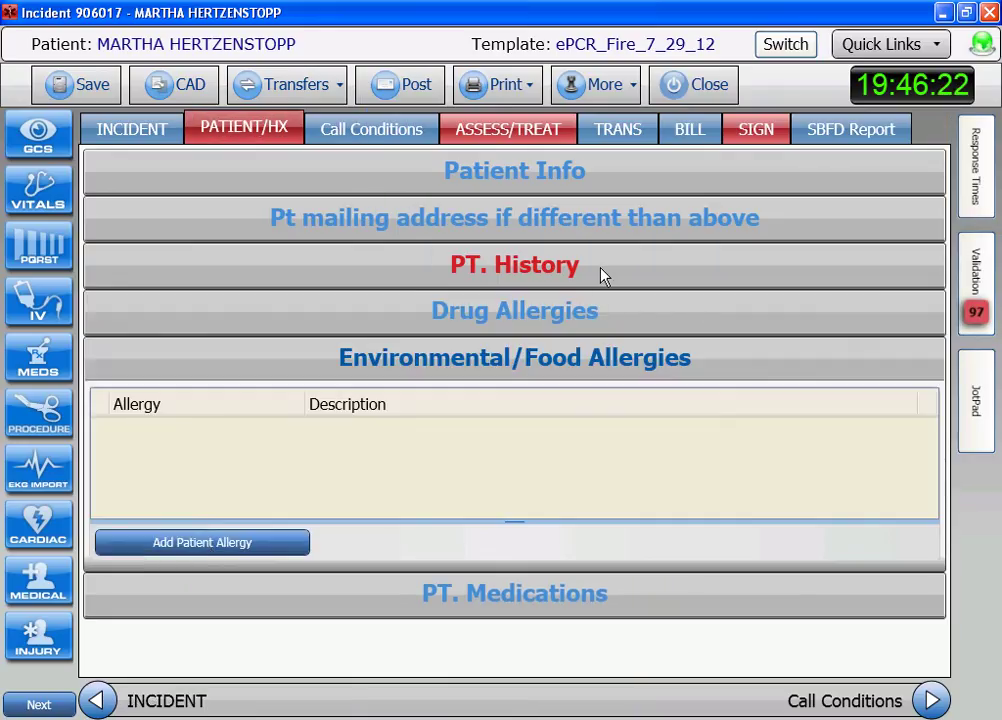
pyautogui.click(600, 275)
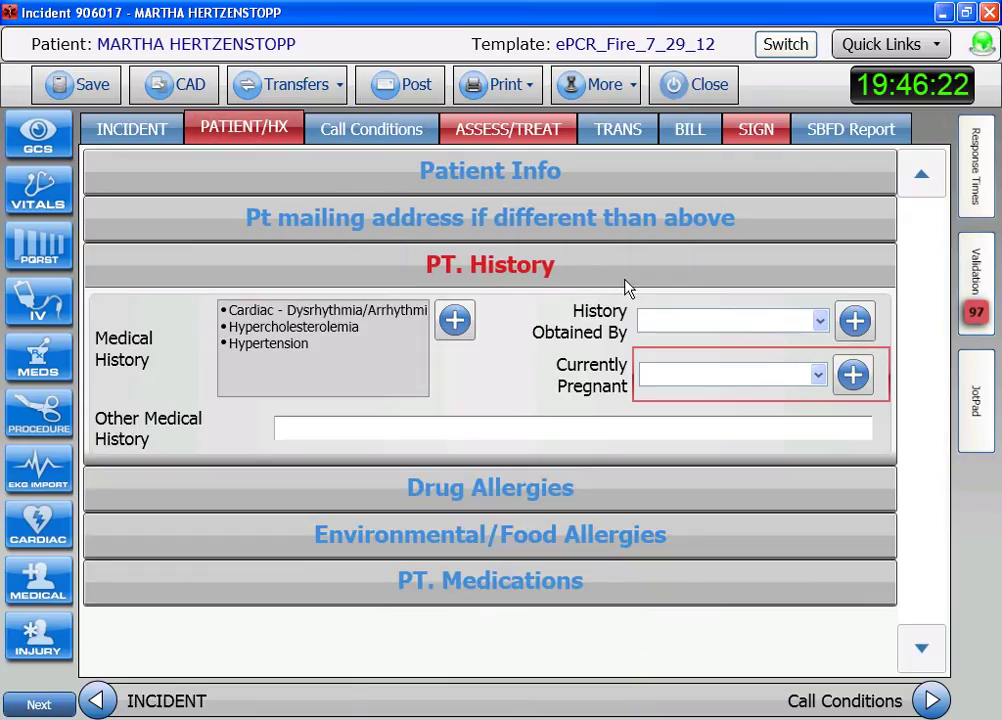
pyautogui.click(720, 374)
pyautogui.click(707, 403)
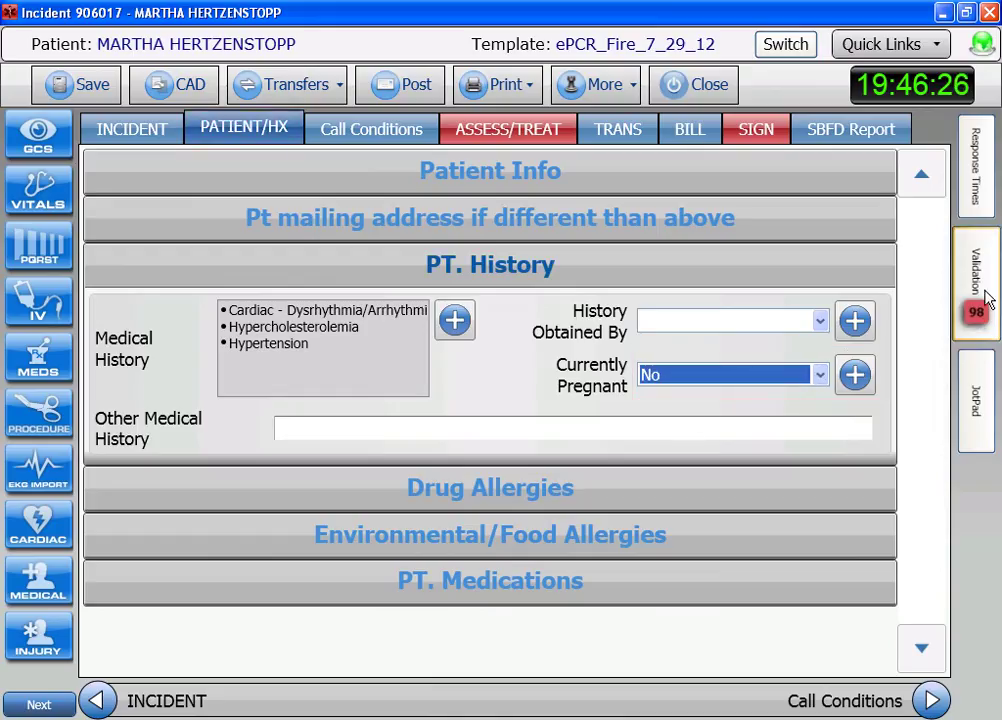
# Step: Stamp the Arrive Dest. time as 19:46:37 and move to the SIGN page
pyautogui.click(986, 297)
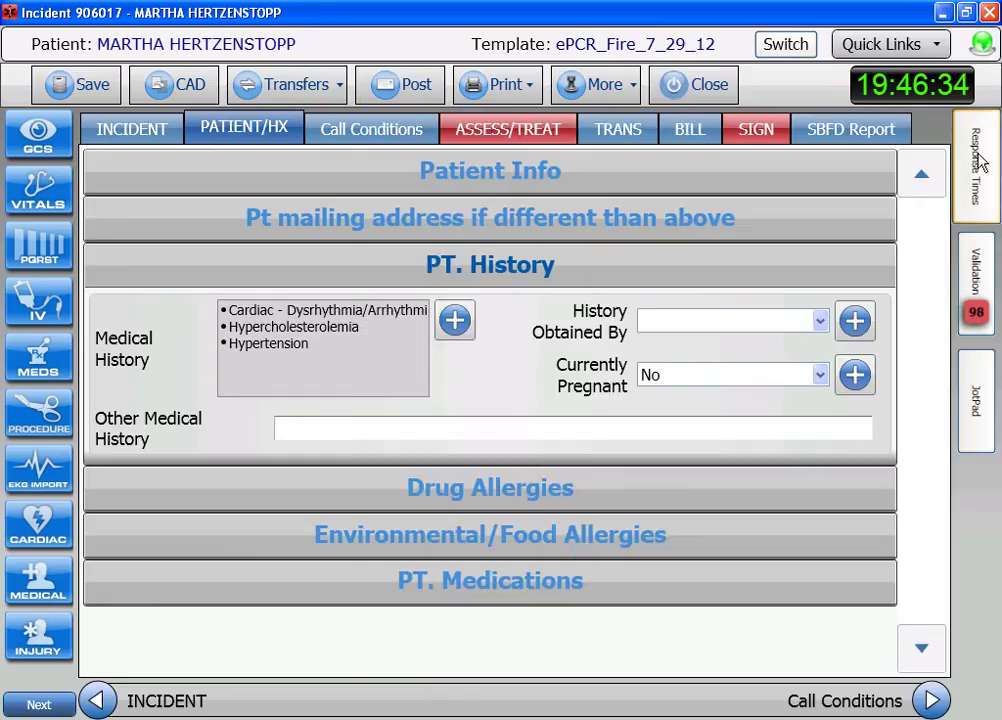
pyautogui.moveTo(980, 162)
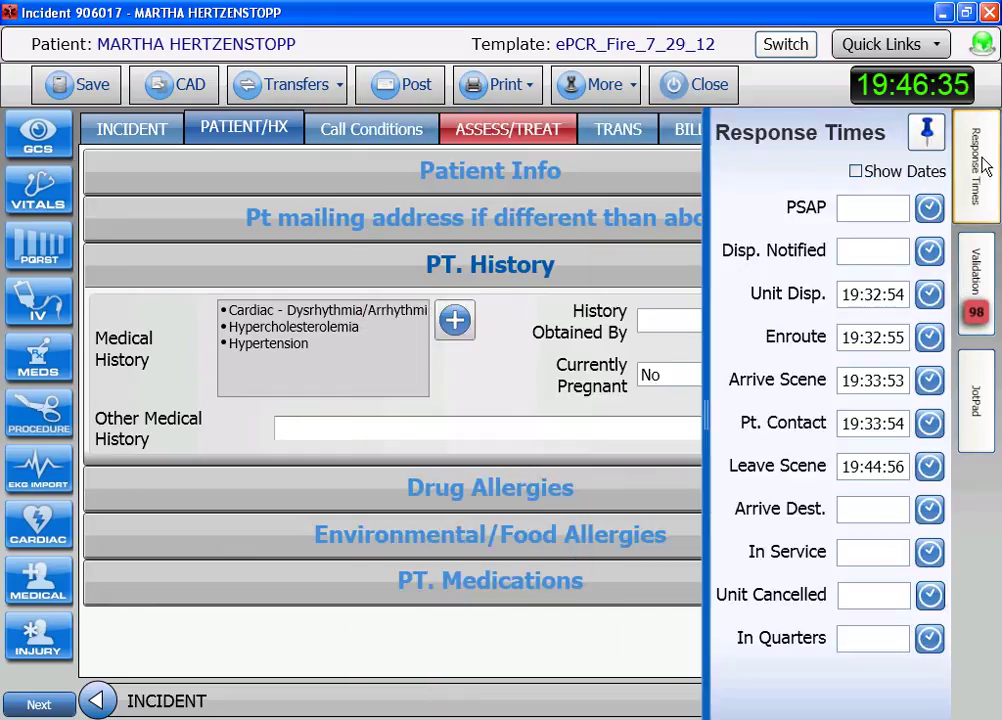
pyautogui.click(940, 511)
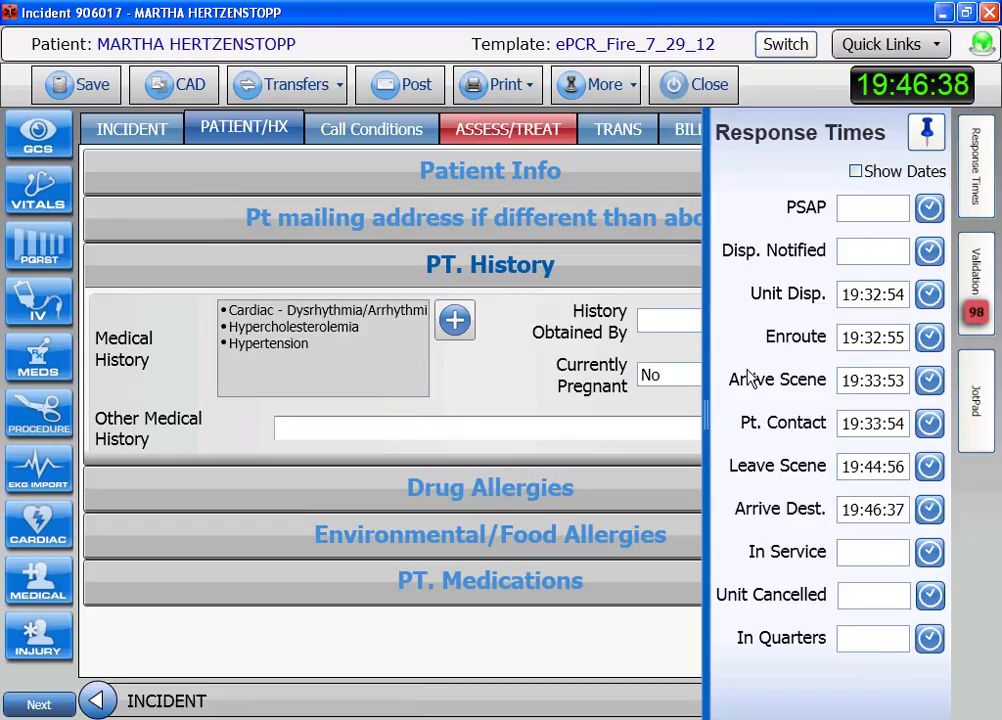
pyautogui.click(980, 165)
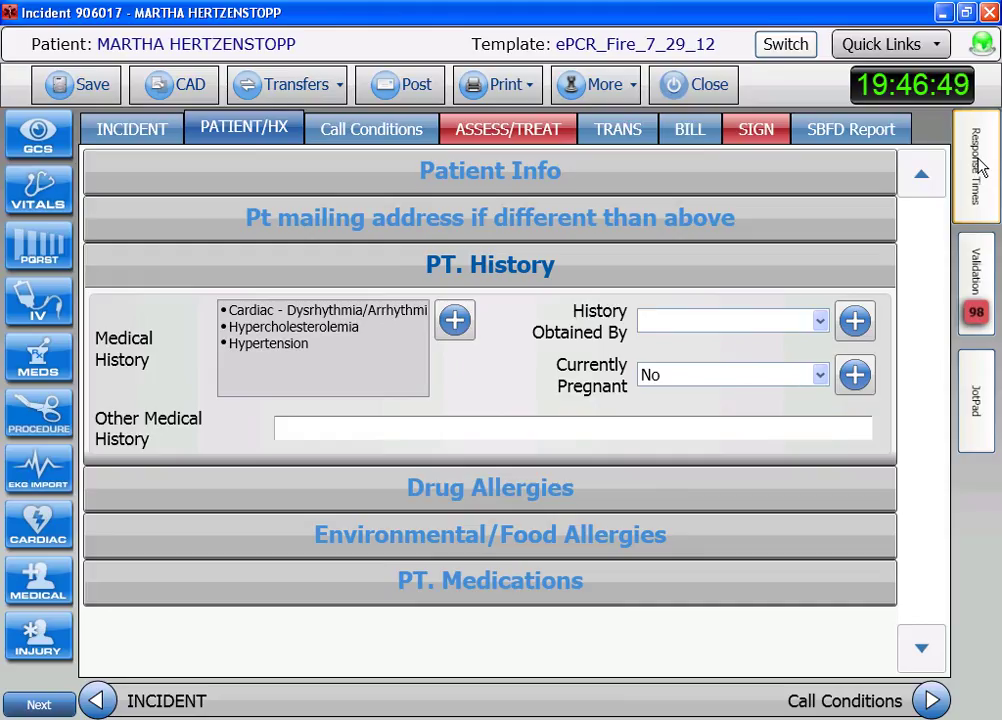
pyautogui.click(765, 122)
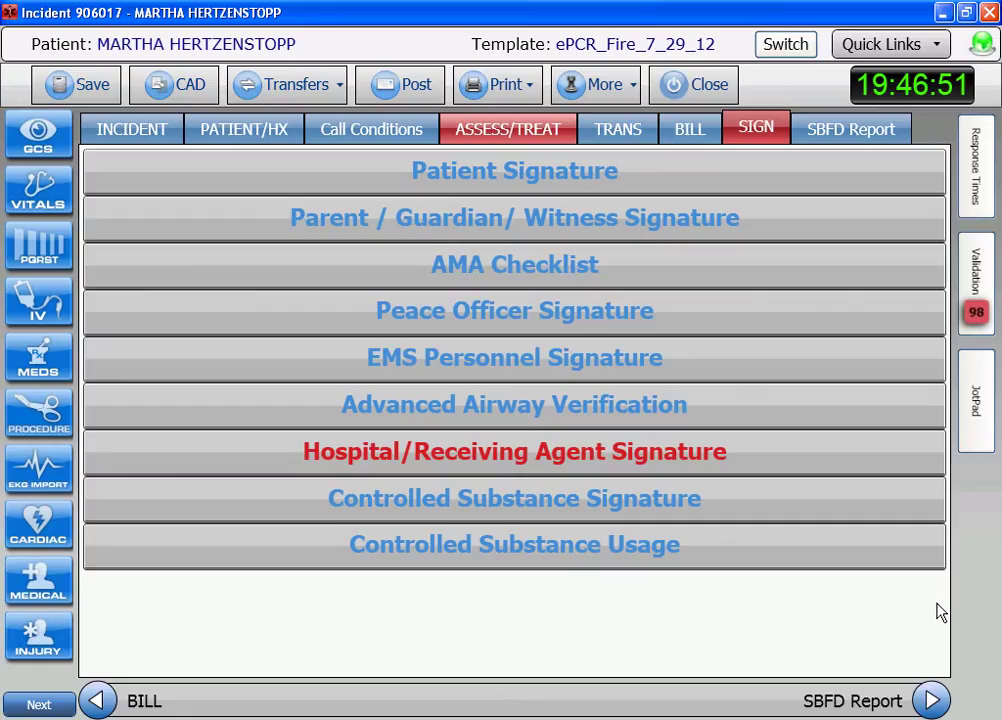
# Step: Add a Midazolam (Versed) usage entry with 10 mg taken and 8 mg wasted
pyautogui.click(615, 566)
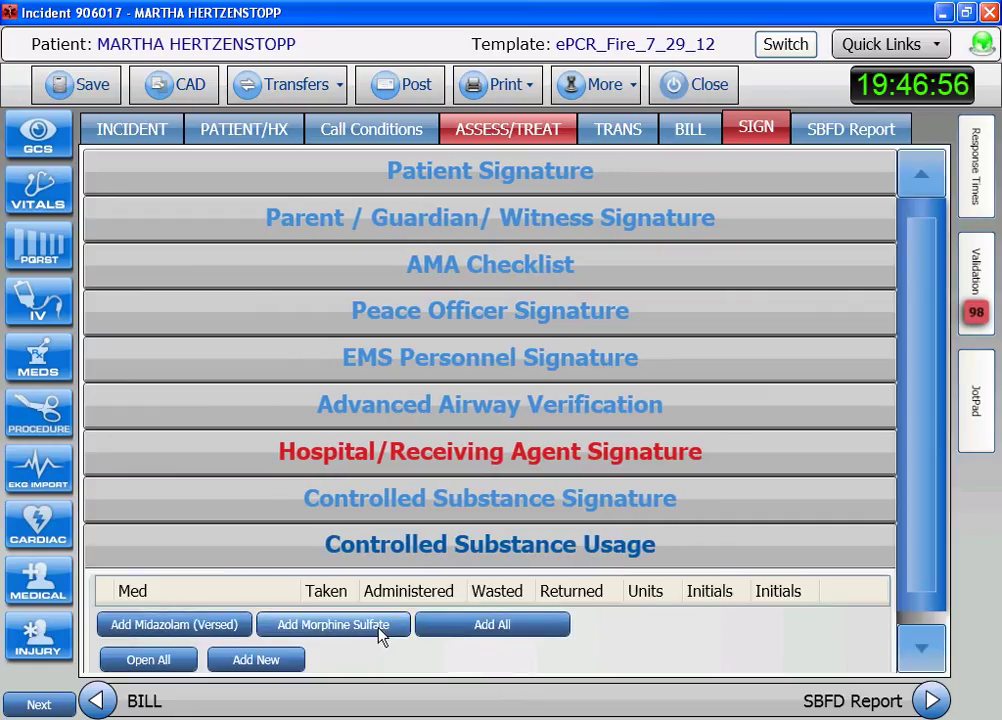
pyautogui.click(240, 625)
pyautogui.click(934, 539)
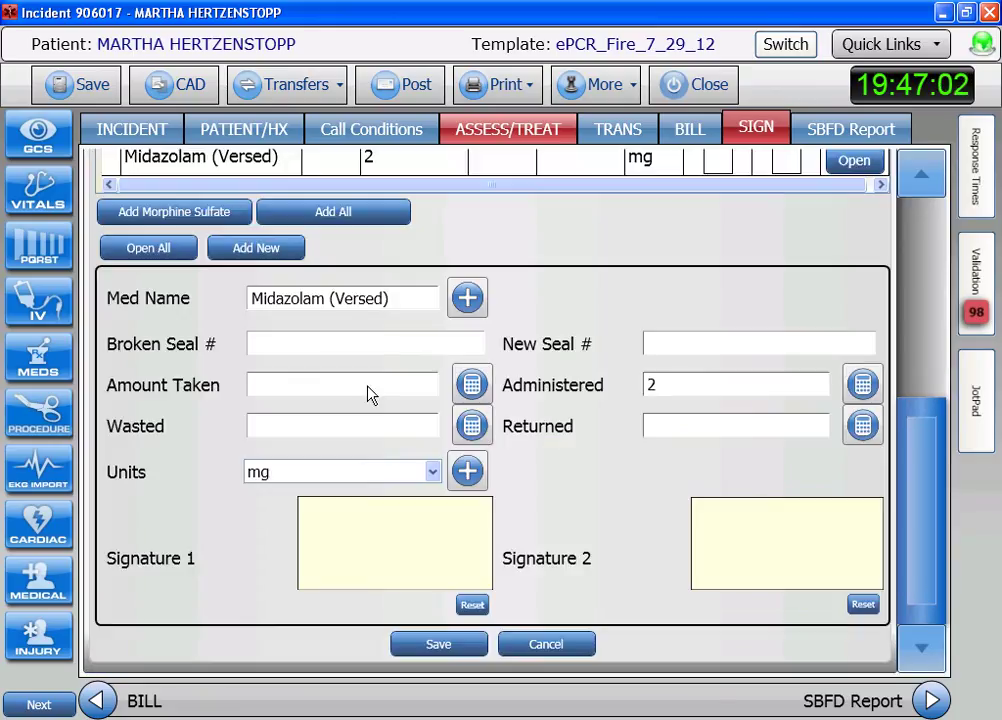
pyautogui.write('10')
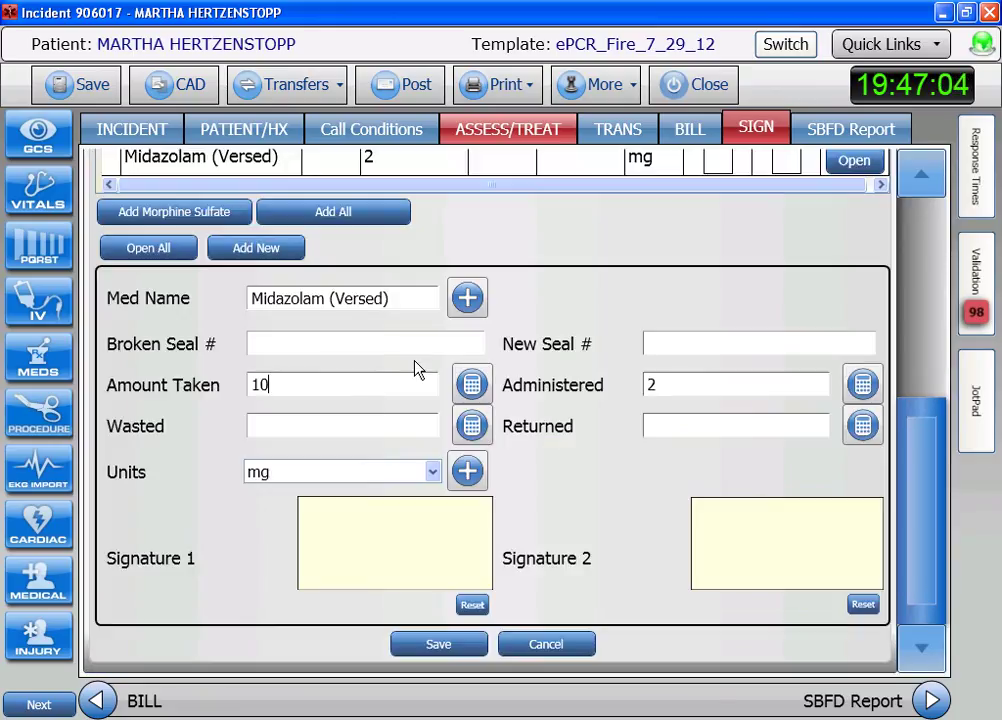
pyautogui.press('Tab')
pyautogui.write('8')
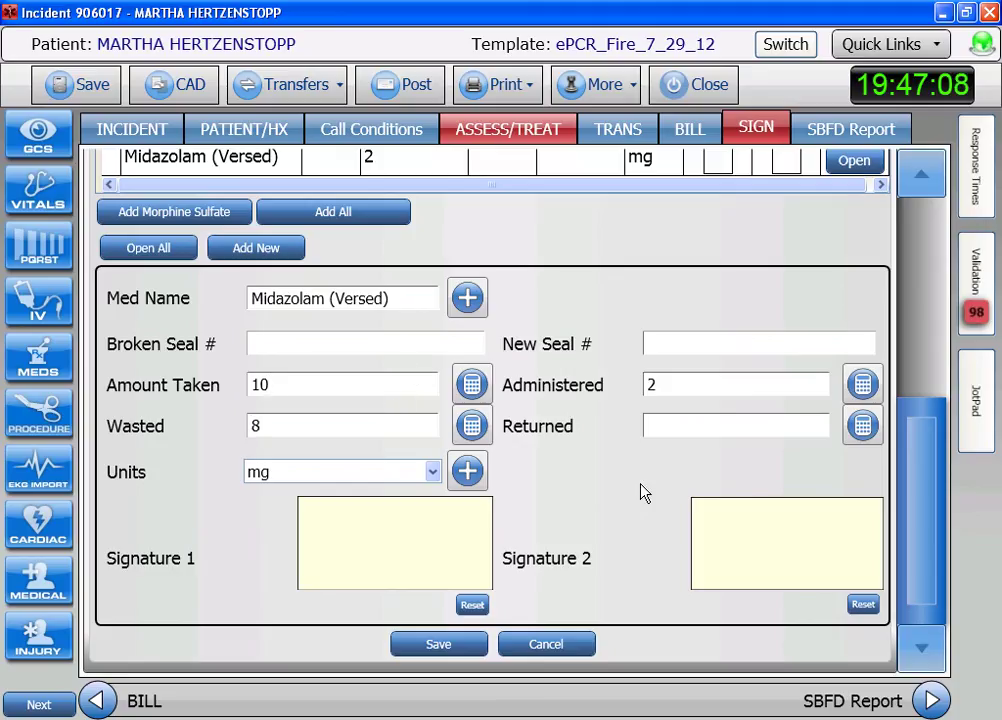
# Step: Draw both witness signatures and save the Midazolam entry
pyautogui.moveTo(315, 550)
pyautogui.mouseDown()
pyautogui.moveTo(322, 528)
pyautogui.moveTo(333, 552)
pyautogui.mouseUp()
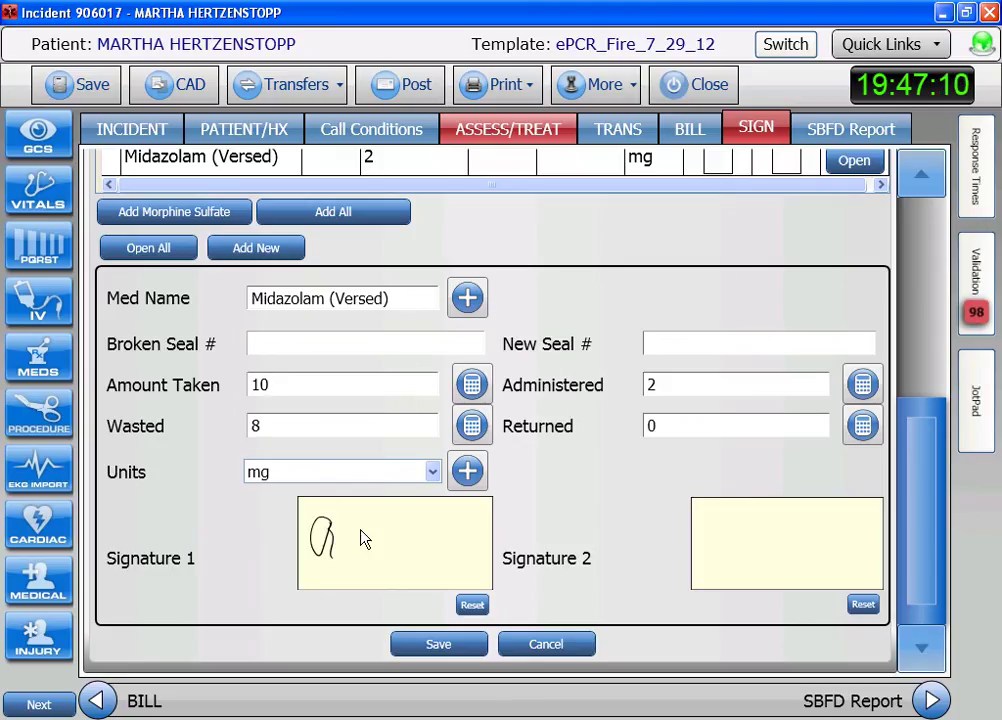
pyautogui.moveTo(387, 522); pyautogui.dragTo(445, 538)
pyautogui.moveTo(707, 515); pyautogui.dragTo(703, 540)
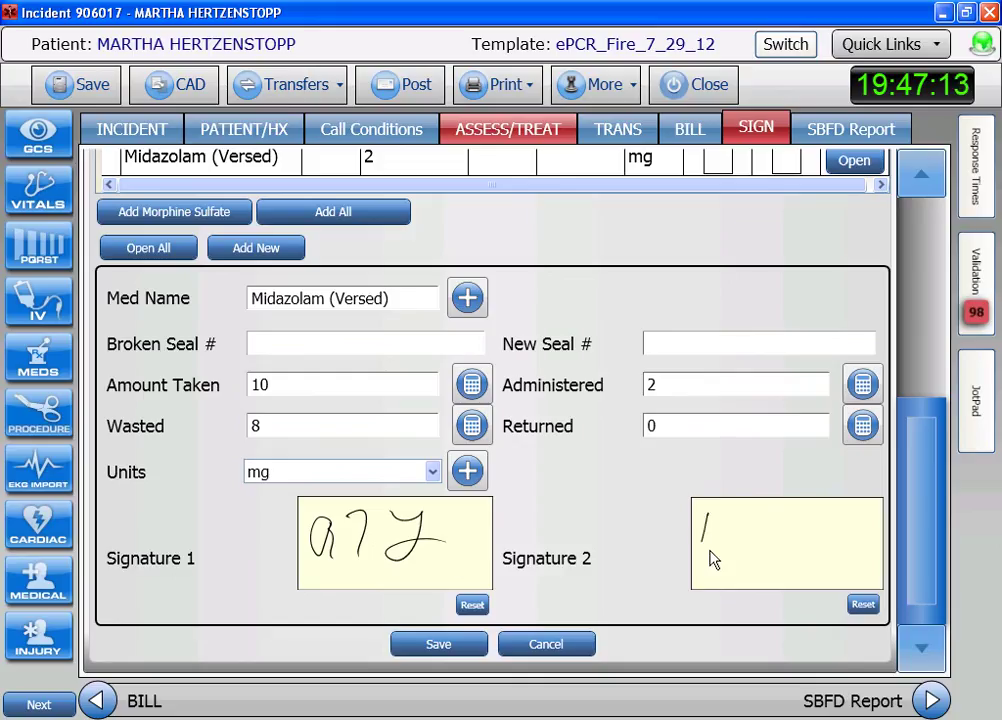
pyautogui.moveTo(787, 549); pyautogui.dragTo(853, 563)
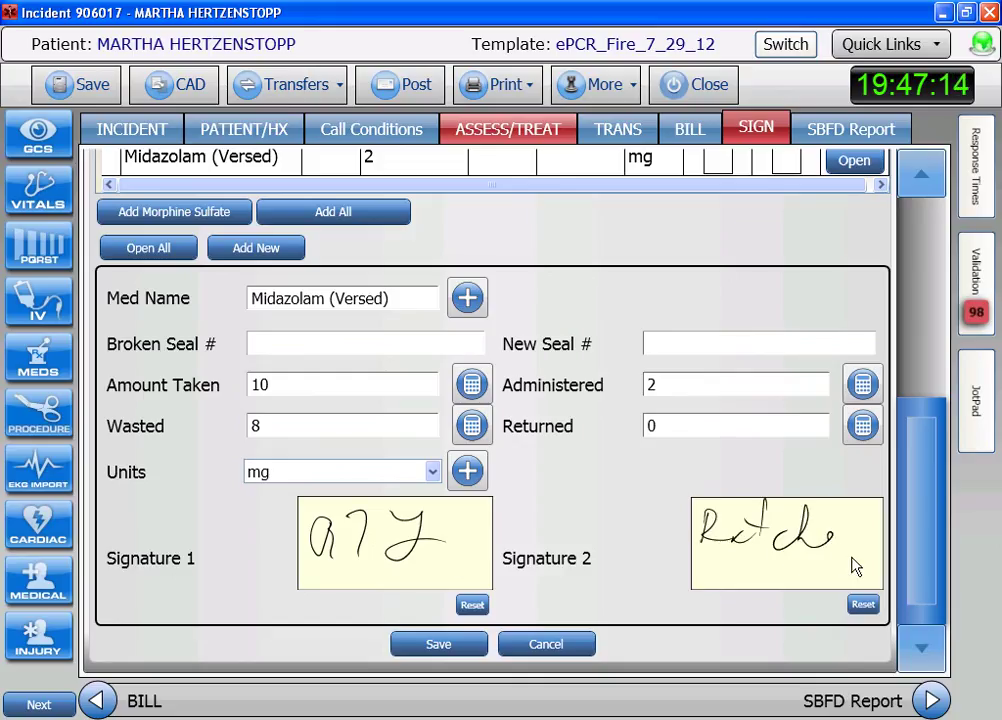
pyautogui.click(478, 646)
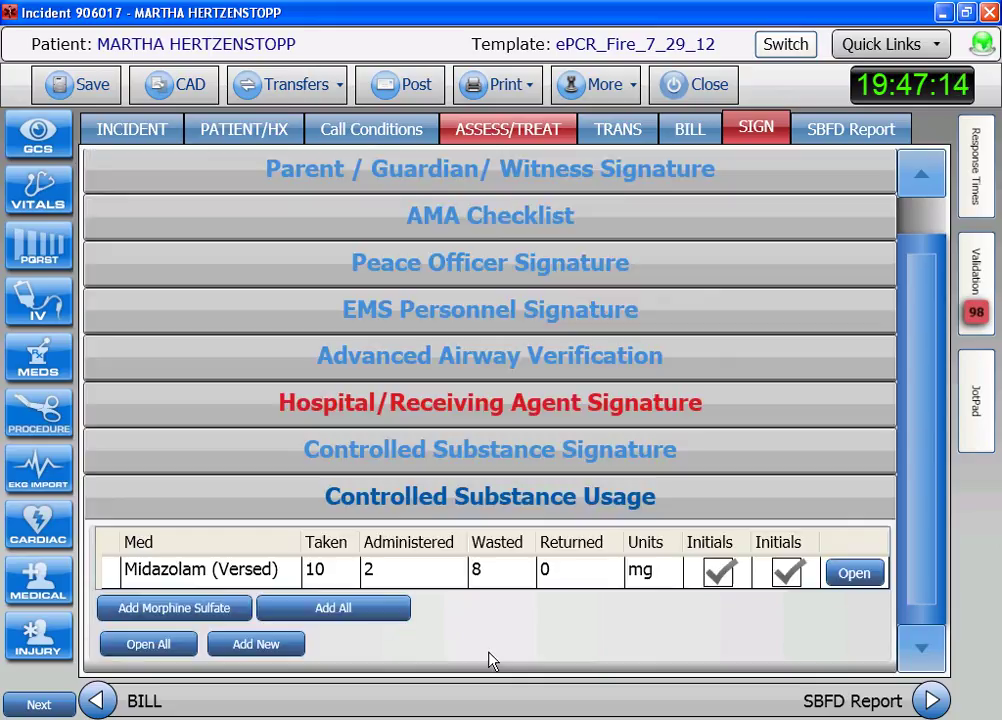
# Step: Add and save a Morphine Sulfate entry: 10 mg taken, 8 wasted, both signatures drawn
pyautogui.click(205, 612)
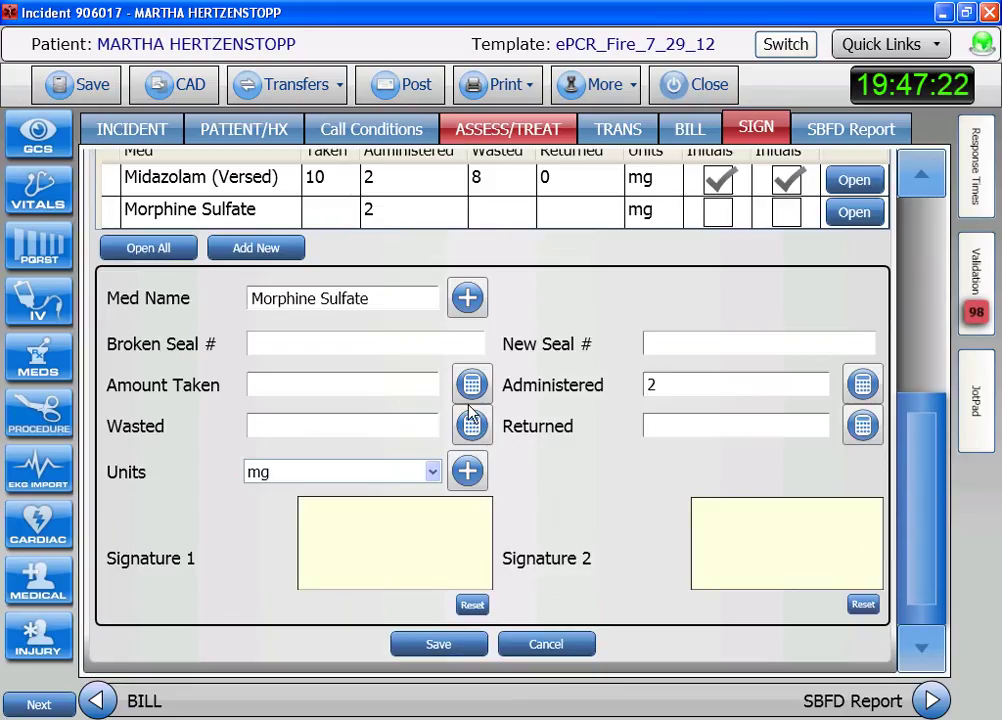
pyautogui.write('10')
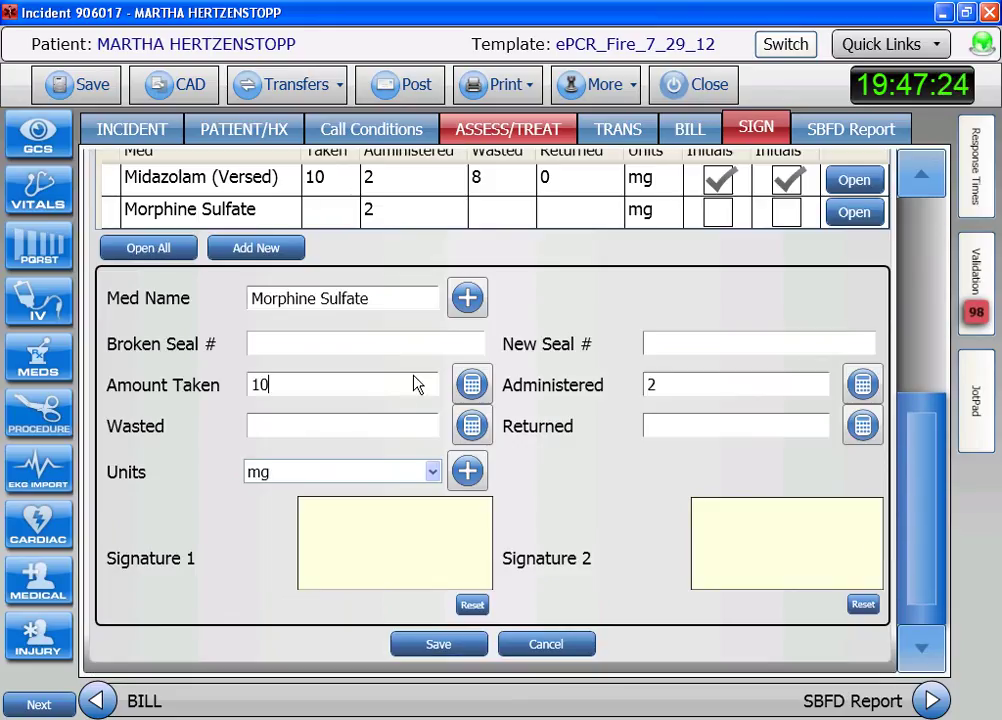
pyautogui.click(420, 423)
pyautogui.moveTo(307, 550)
pyautogui.mouseDown()
pyautogui.moveTo(329, 541)
pyautogui.moveTo(346, 562)
pyautogui.moveTo(384, 552)
pyautogui.mouseUp()
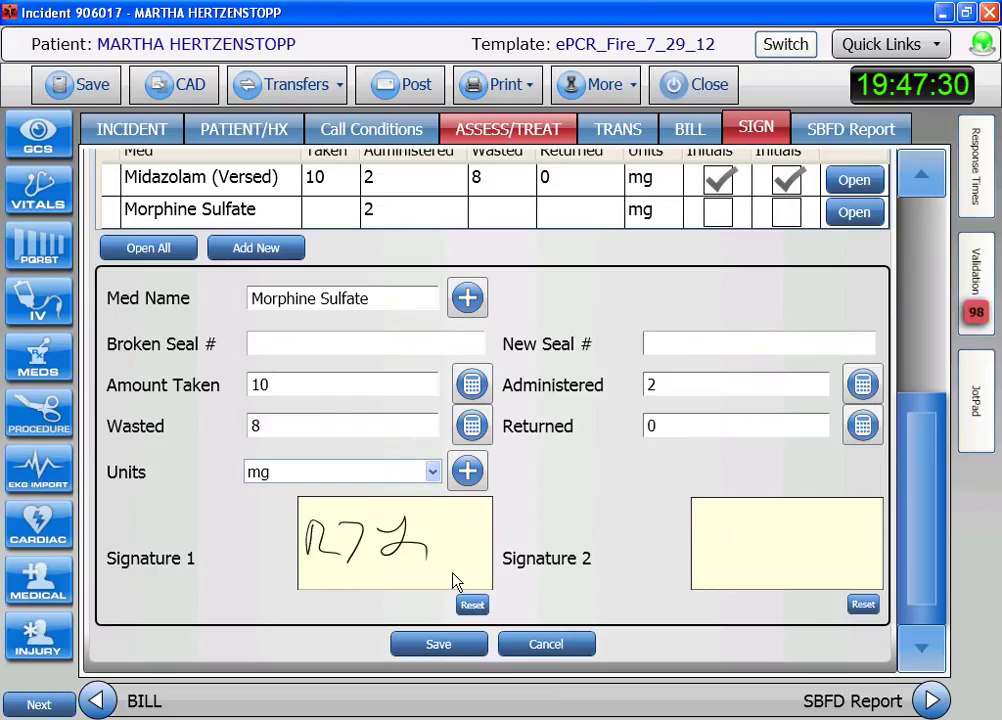
pyautogui.moveTo(701, 517); pyautogui.dragTo(737, 538)
pyautogui.moveTo(808, 535); pyautogui.dragTo(874, 545)
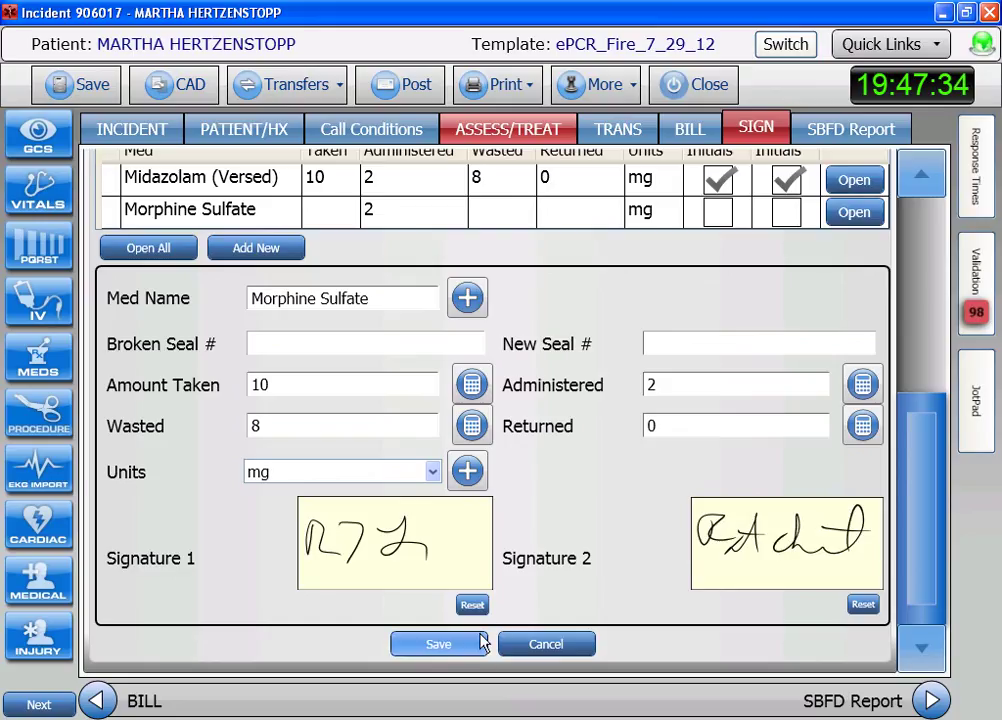
pyautogui.click(479, 644)
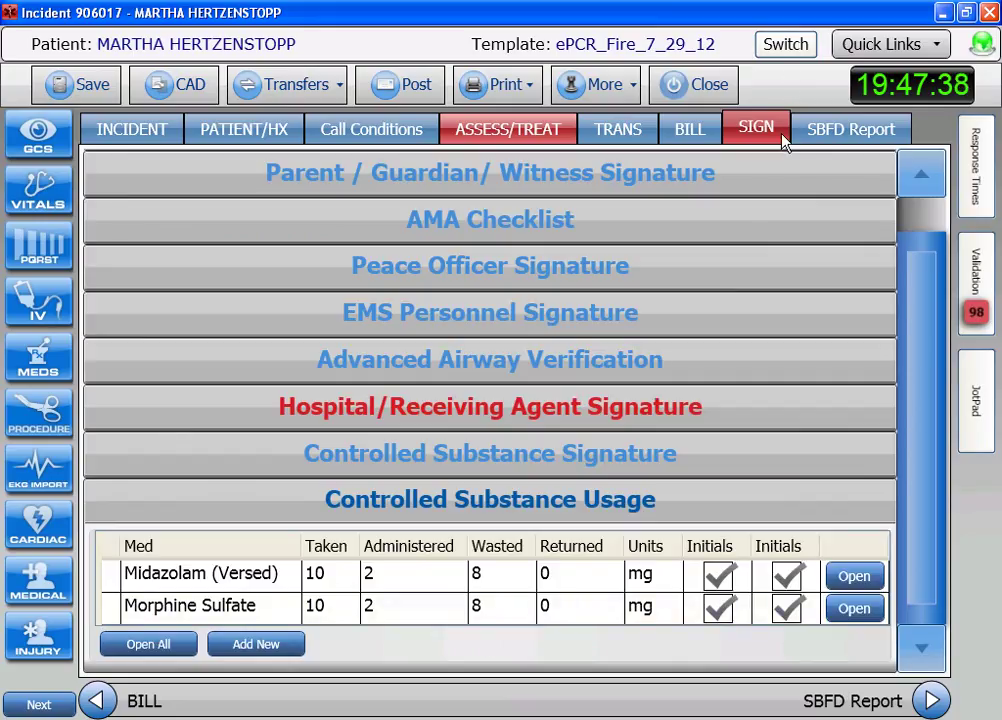
# Step: Go to the ASSESS/TREAT page and expand its Narrative section
pyautogui.click(547, 110)
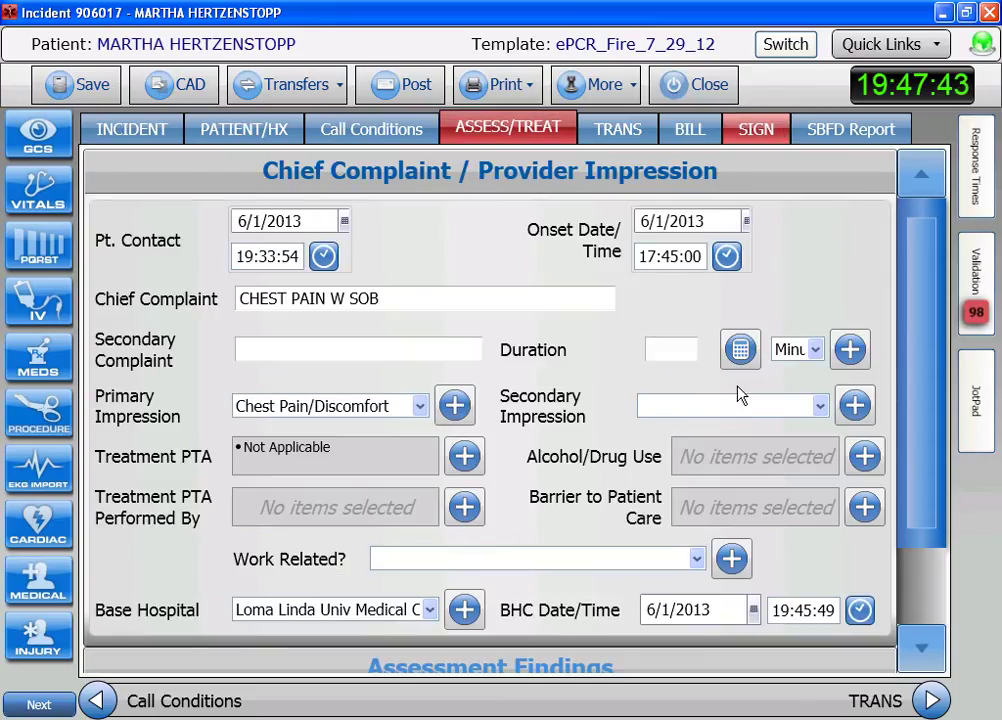
pyautogui.scroll(-3, 930, 590)
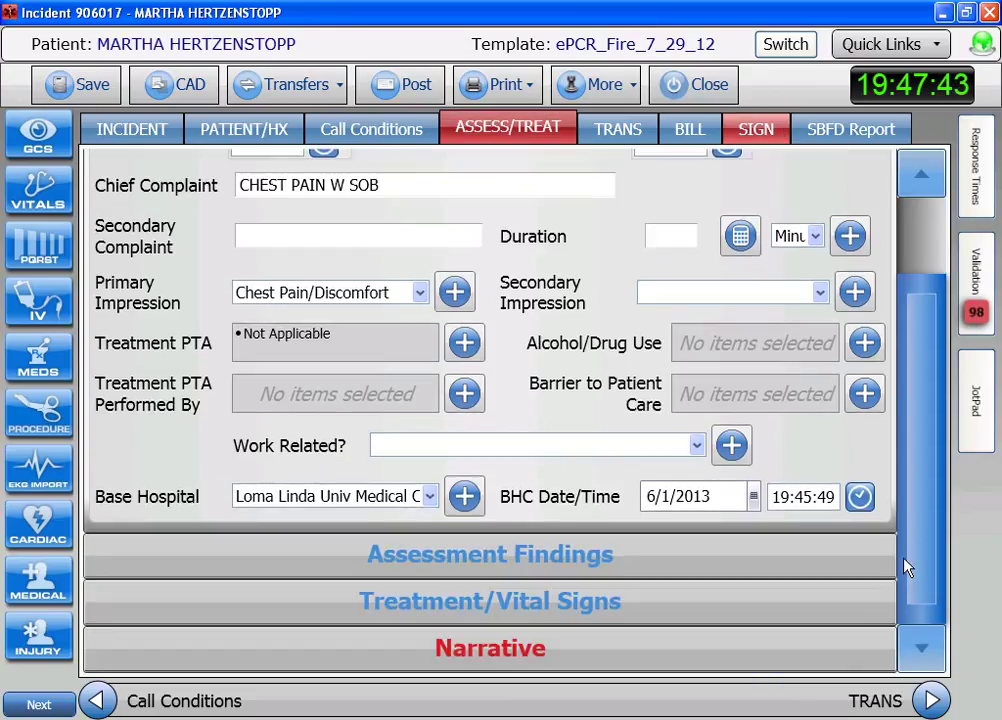
pyautogui.click(600, 652)
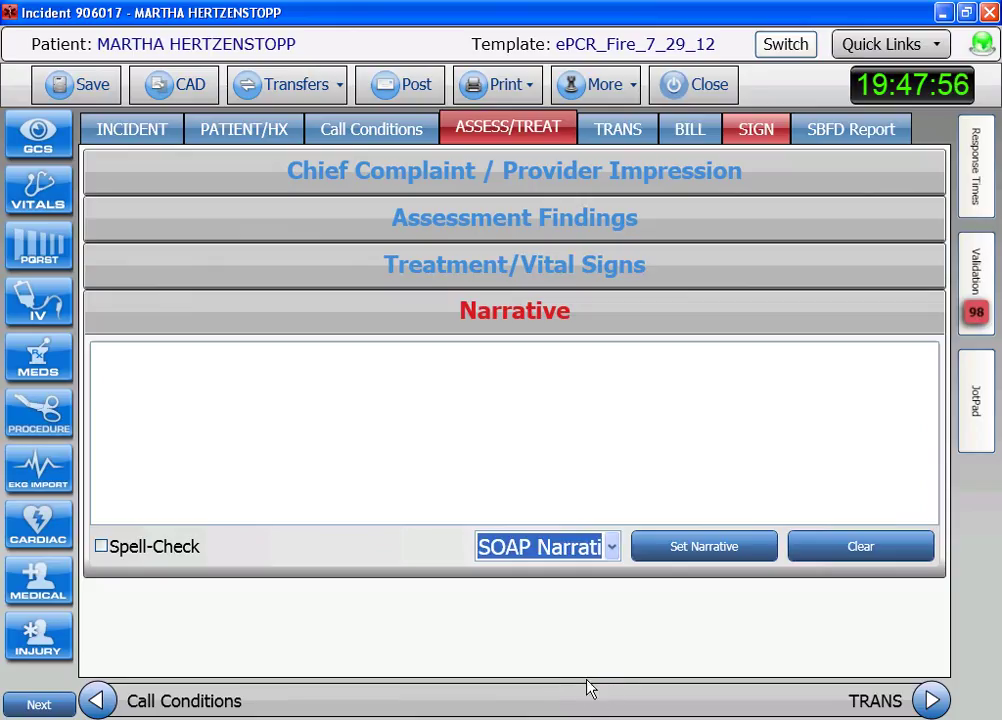
# Step: Start the SOAP narrative and enter 'CHEST PAIN OVER TWO WEEKS, BECOMING CONSTANT OVER PAST TWO HOURS'
pyautogui.click(703, 558)
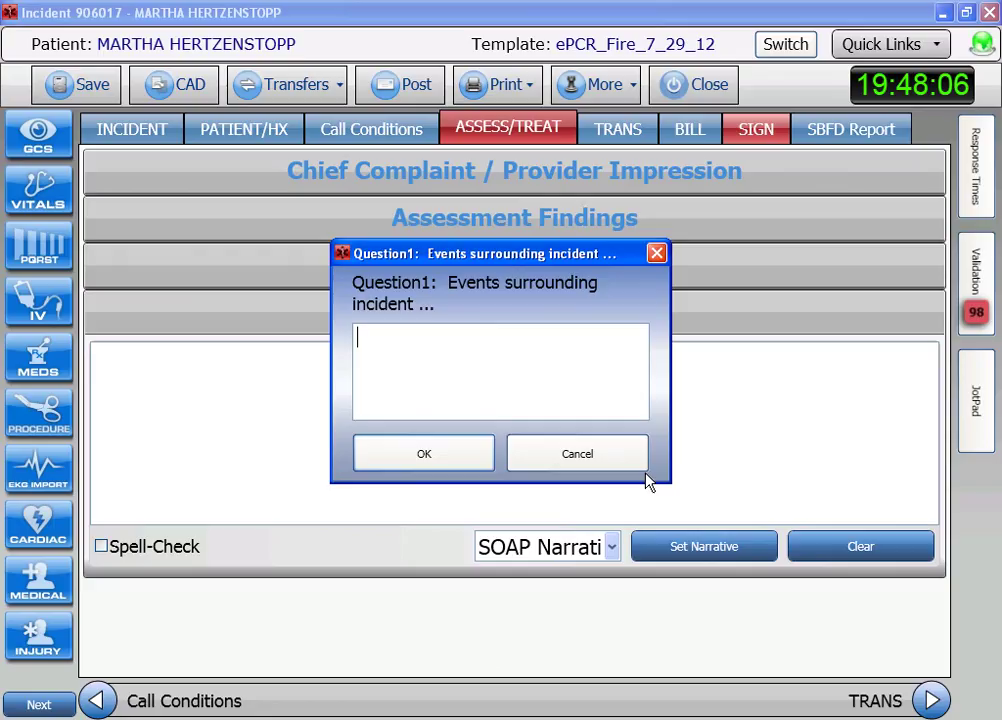
pyautogui.write('HEX')
pyautogui.press('BackSpace')
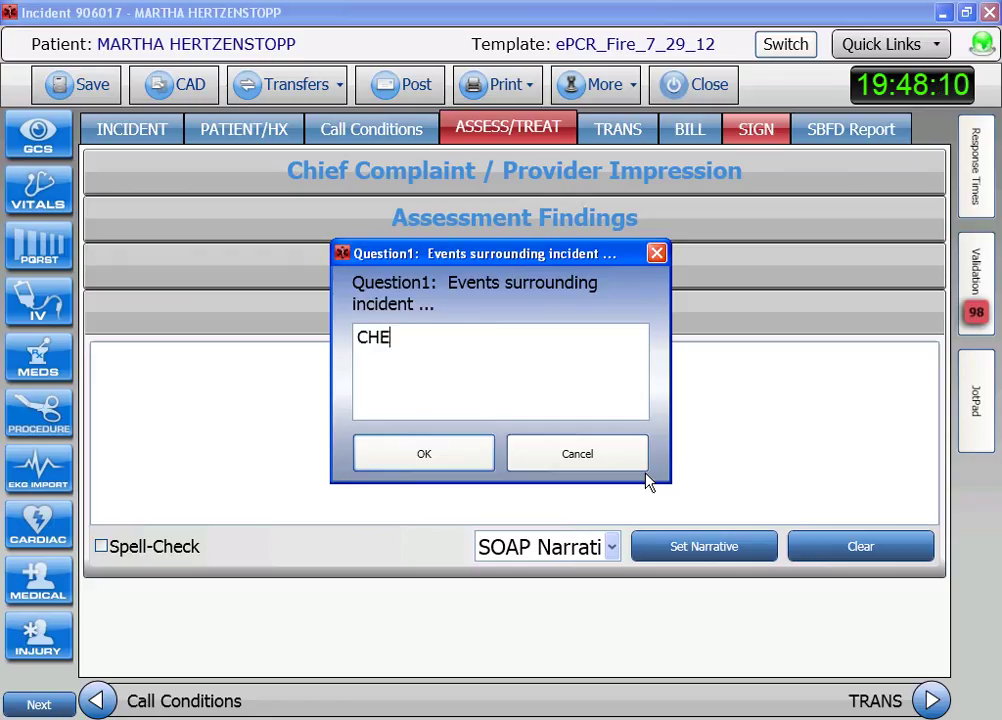
pyautogui.write('ST PAIN OVER TWOO')
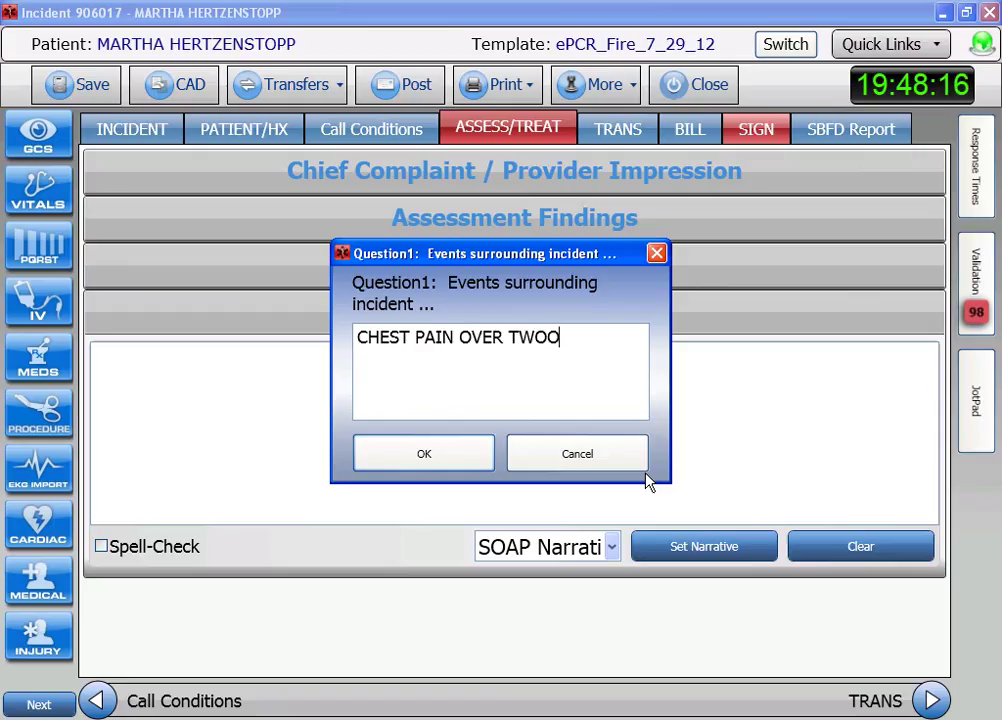
pyautogui.press('BackSpace')
pyautogui.write('WE')
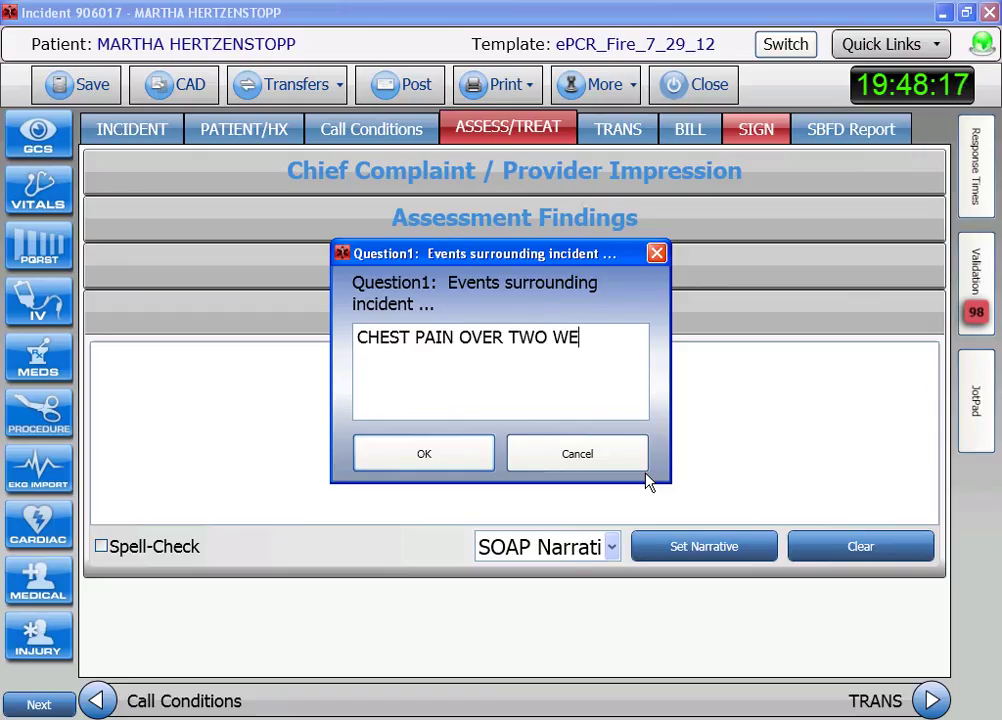
pyautogui.write('EKS, BE')
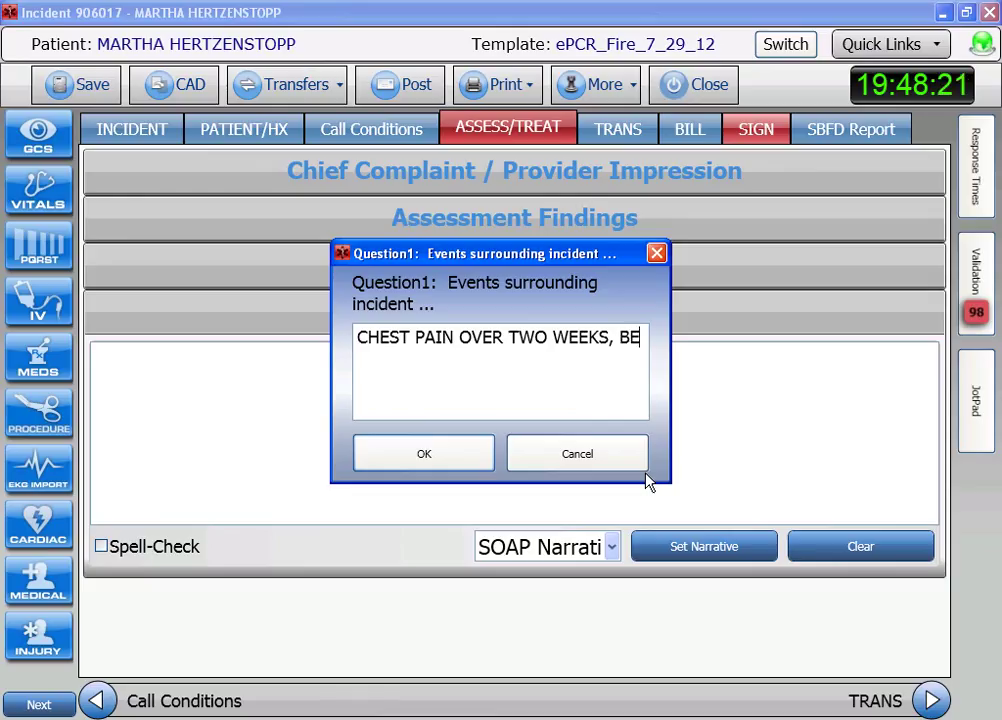
pyautogui.write('COMING CO')
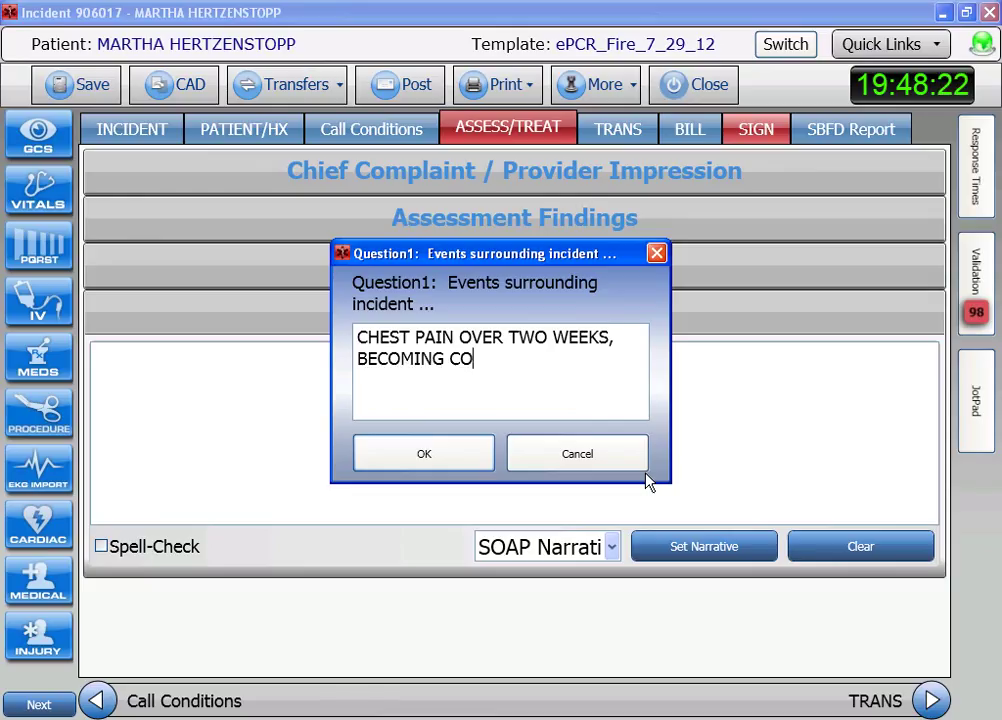
pyautogui.write('NSTANT O')
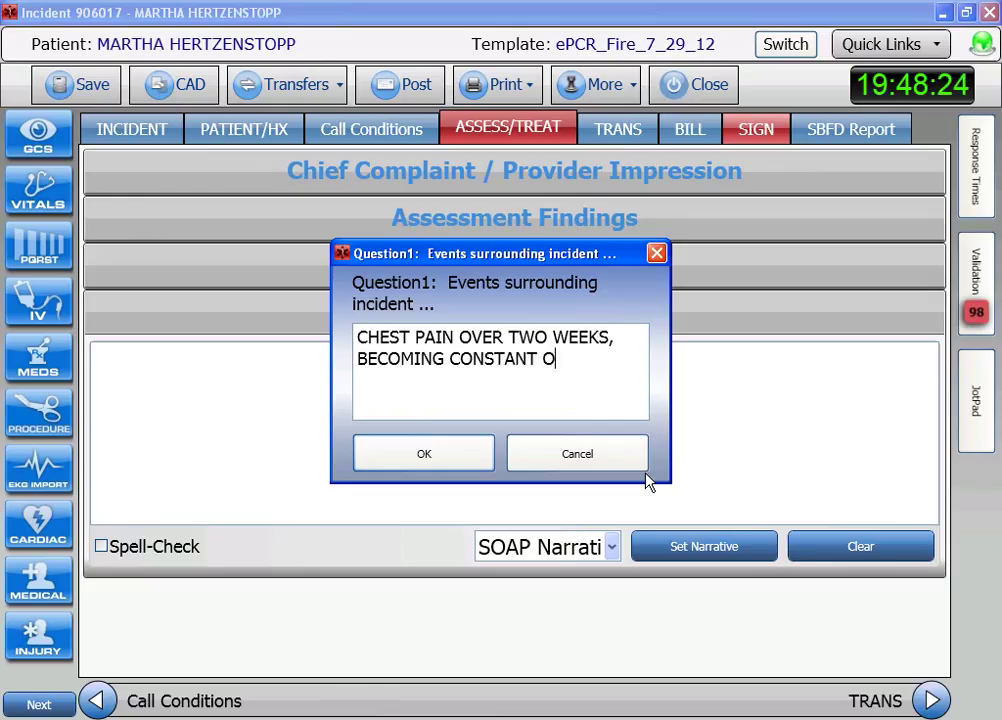
pyautogui.write('VER PAST TWO HOURS')
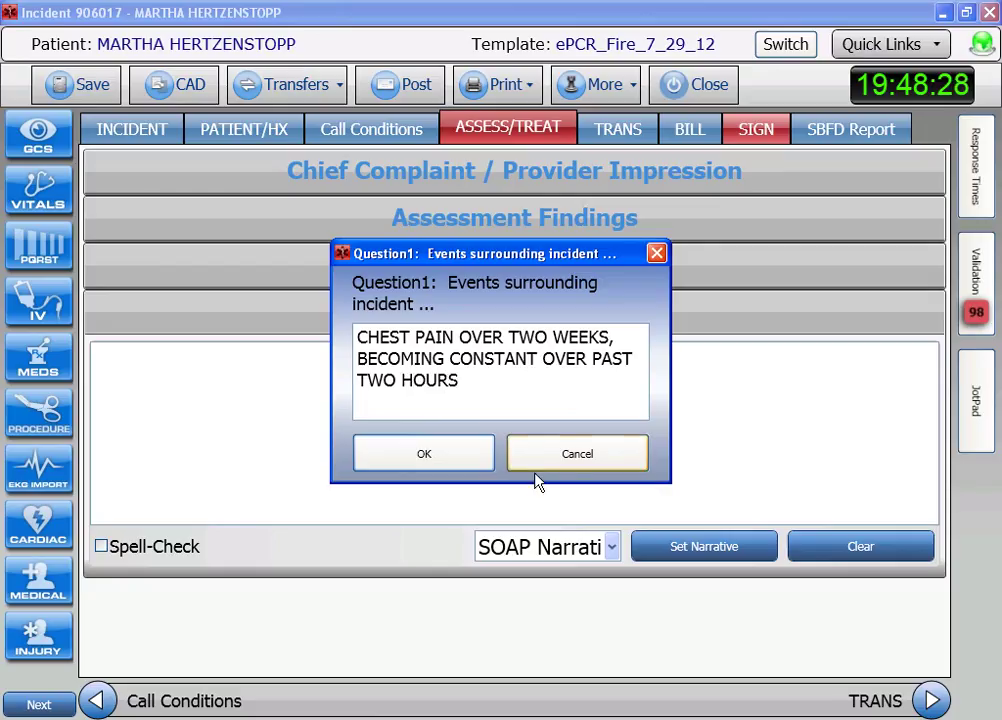
# Step: Submit Question1, then answer Question2 with 'PT FOUND SEATED ON SOFA AT HOME IN MODERATE DISTRESS'
pyautogui.click(484, 465)
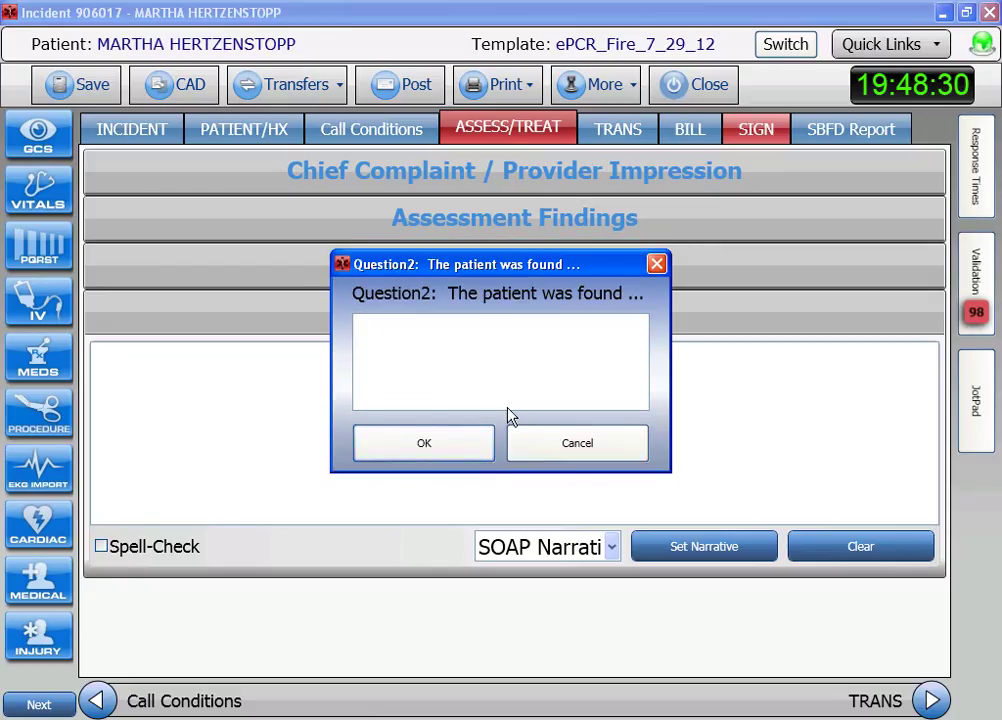
pyautogui.write('PT F')
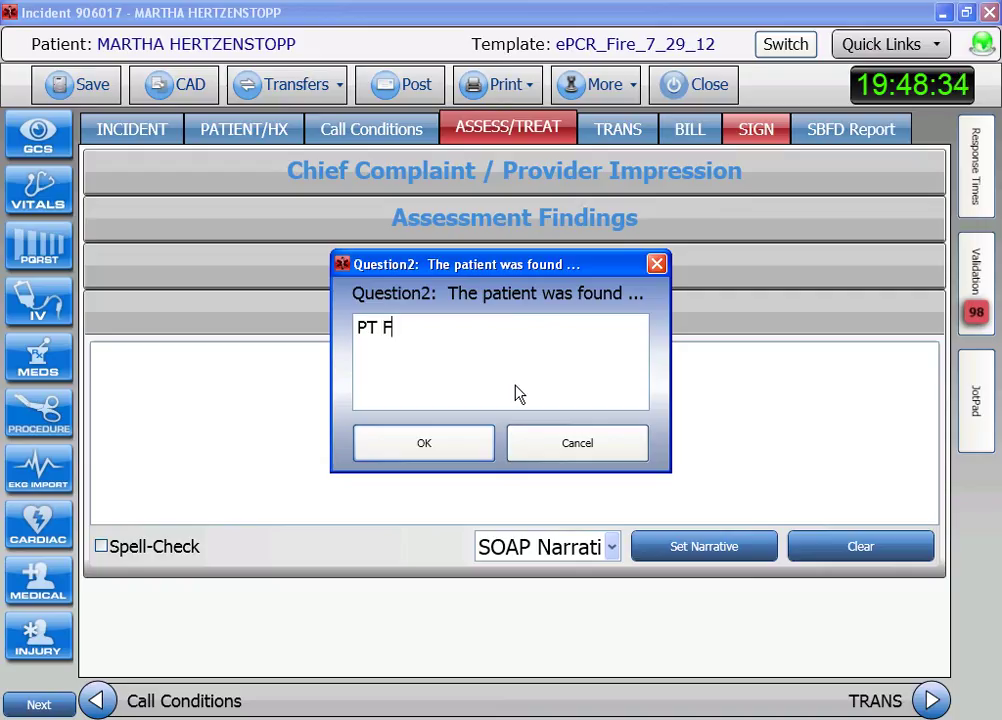
pyautogui.write('OUND SEATED I')
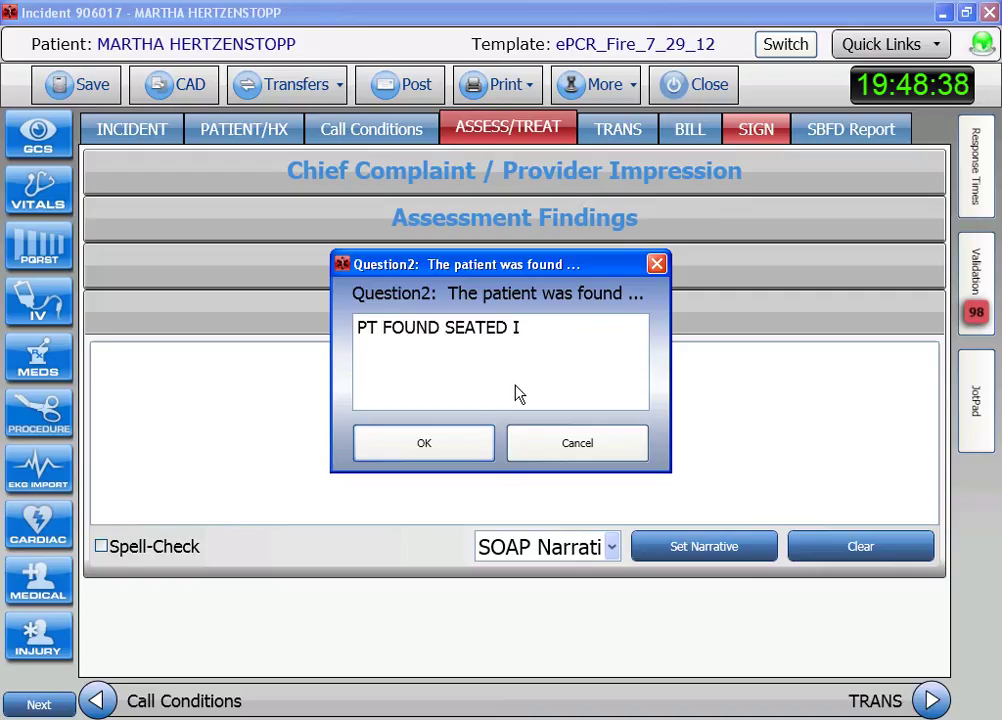
pyautogui.press('BackSpace')
pyautogui.write('ON SIF')
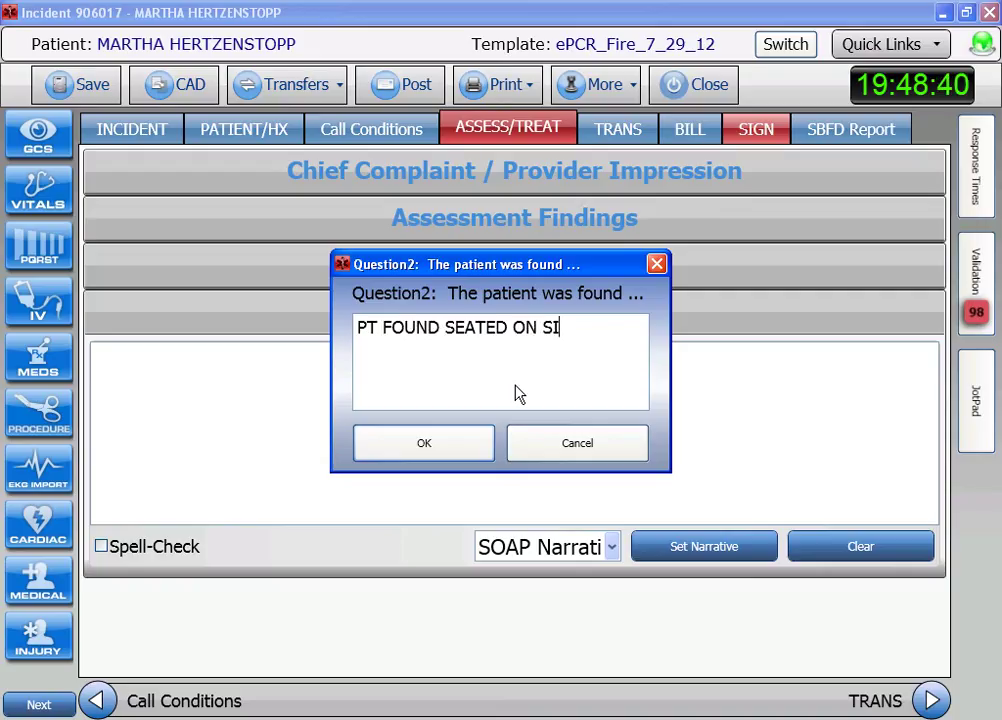
pyautogui.press('BackSpace')
pyautogui.press('BackSpace')
pyautogui.write('OFA AT H')
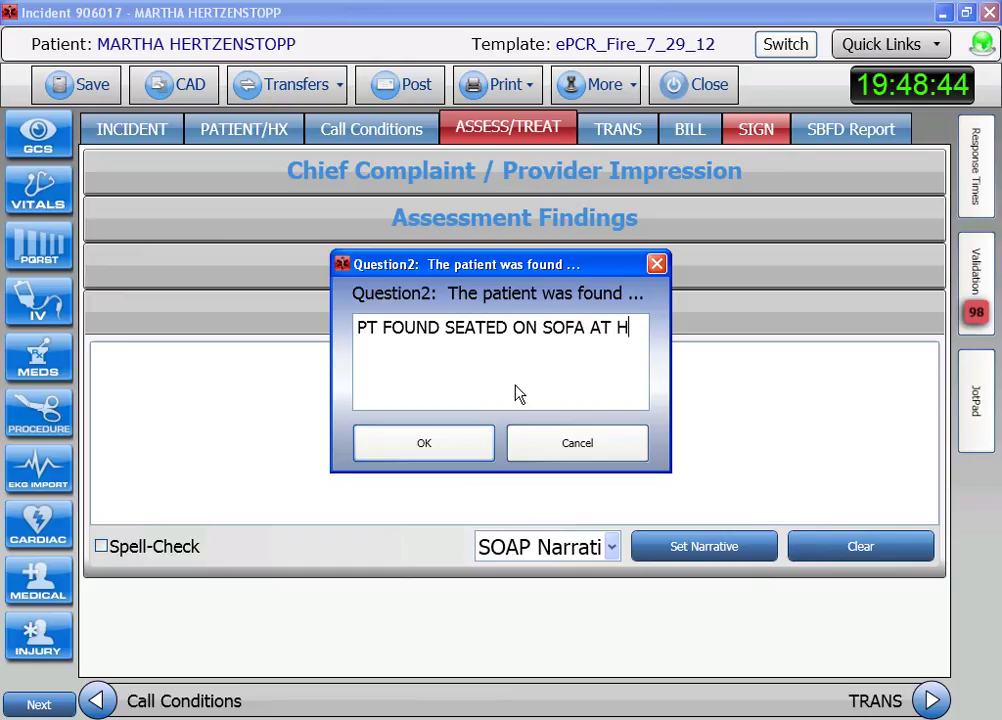
pyautogui.write('OME IN')
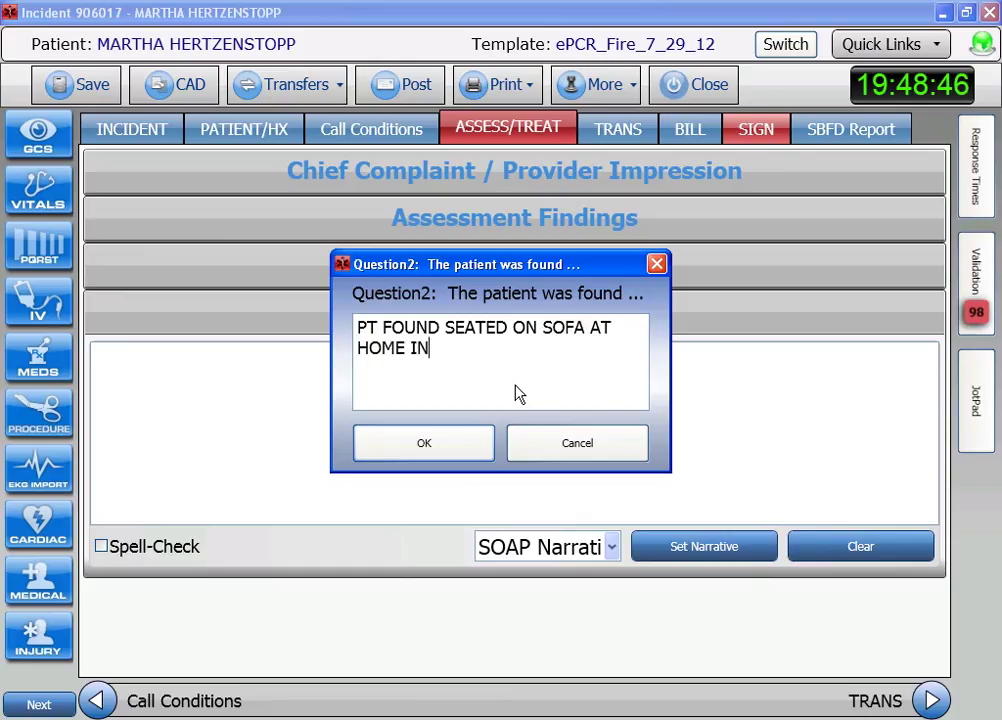
pyautogui.write(' MODERE')
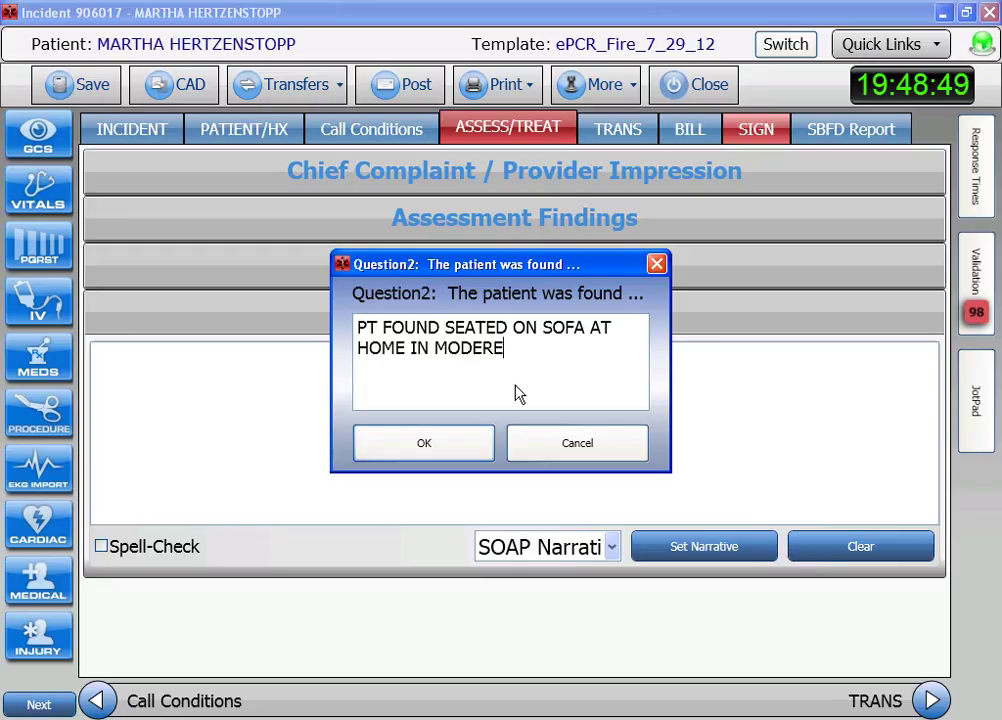
pyautogui.press('BackSpace')
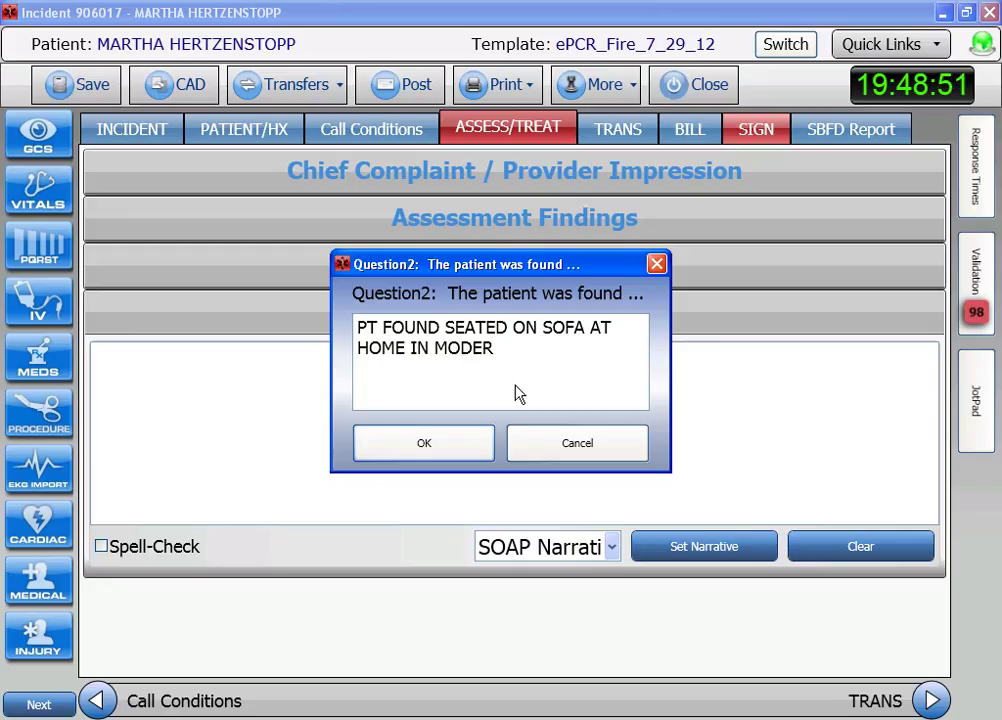
pyautogui.write('ATE DIST')
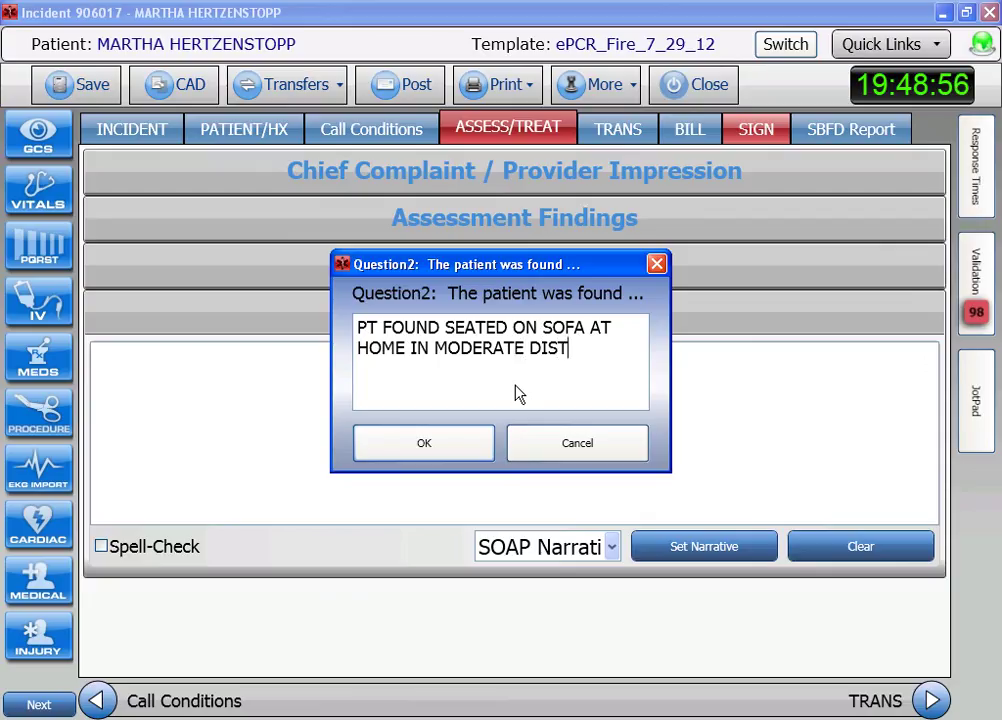
pyautogui.write('RESS')
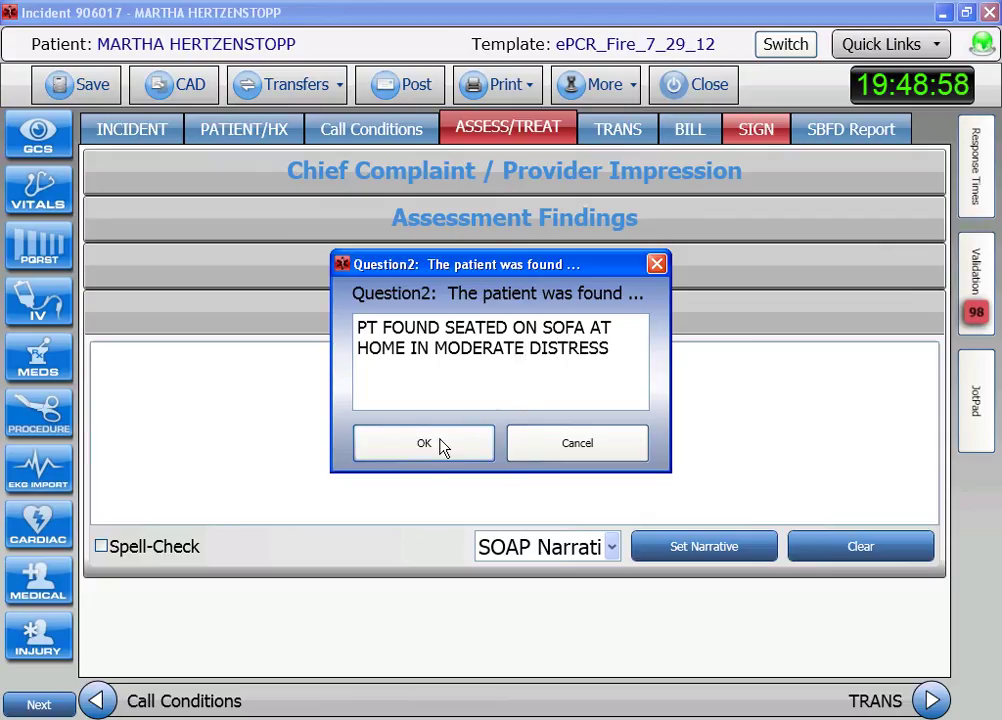
pyautogui.click(441, 453)
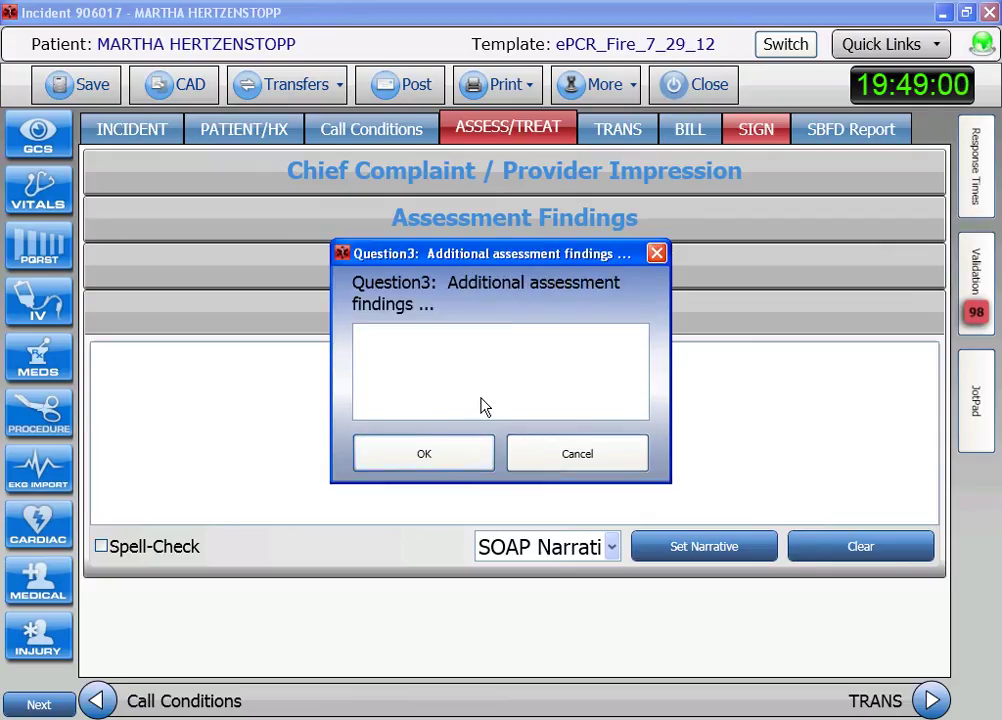
# Step: Enter NONE for additional findings, then type the Question4 bolus, atropine and pacing response text
pyautogui.write('NONE')
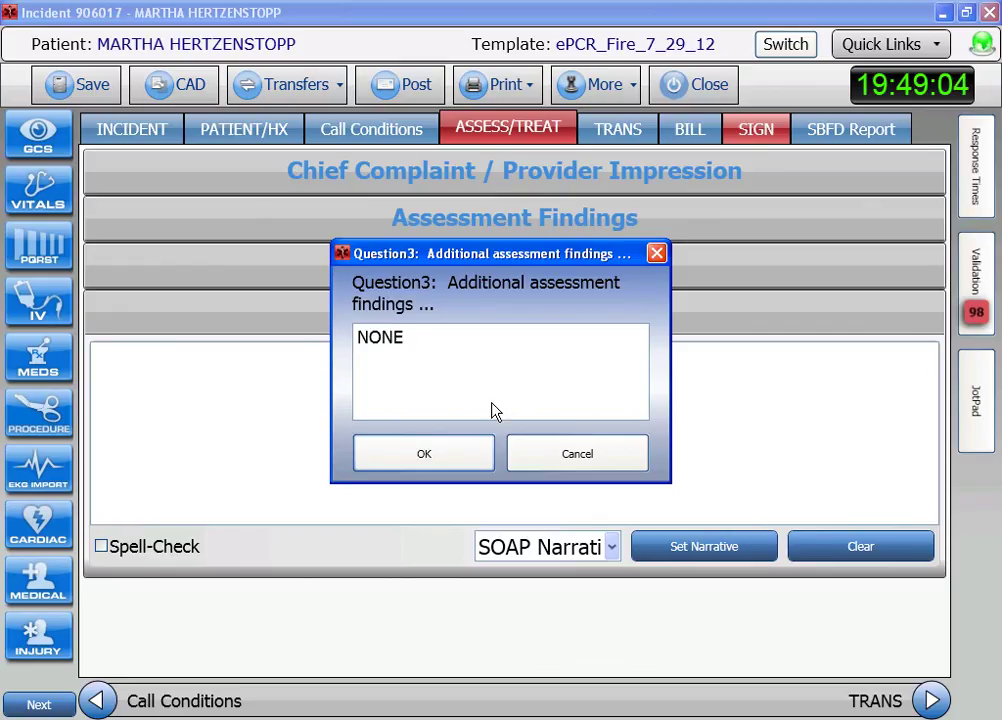
pyautogui.click(478, 462)
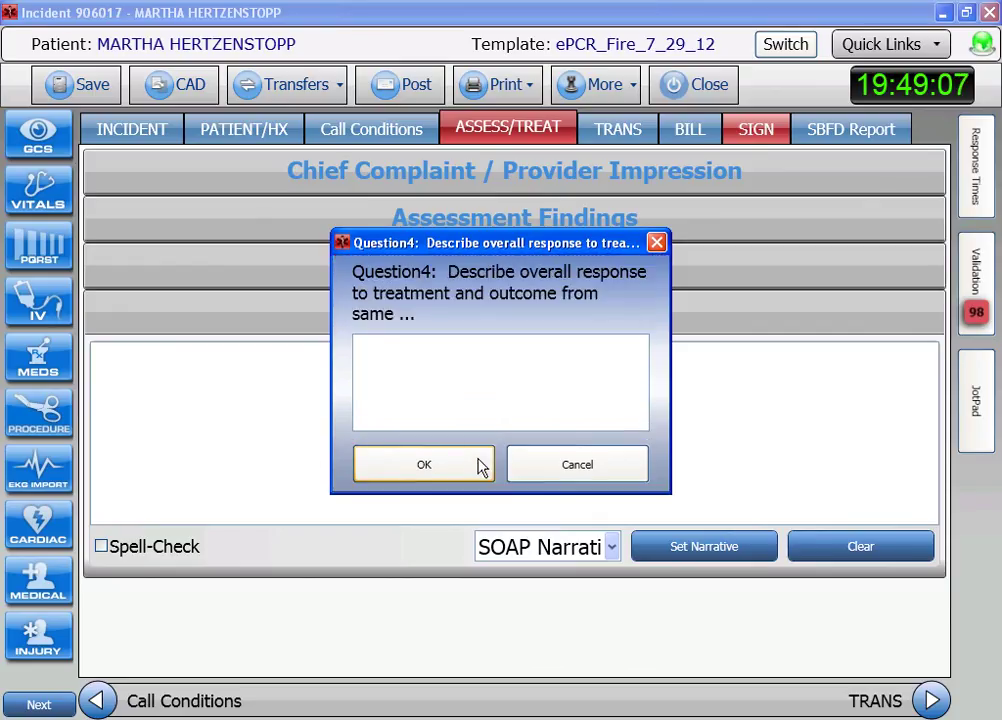
pyautogui.write('PT DID N')
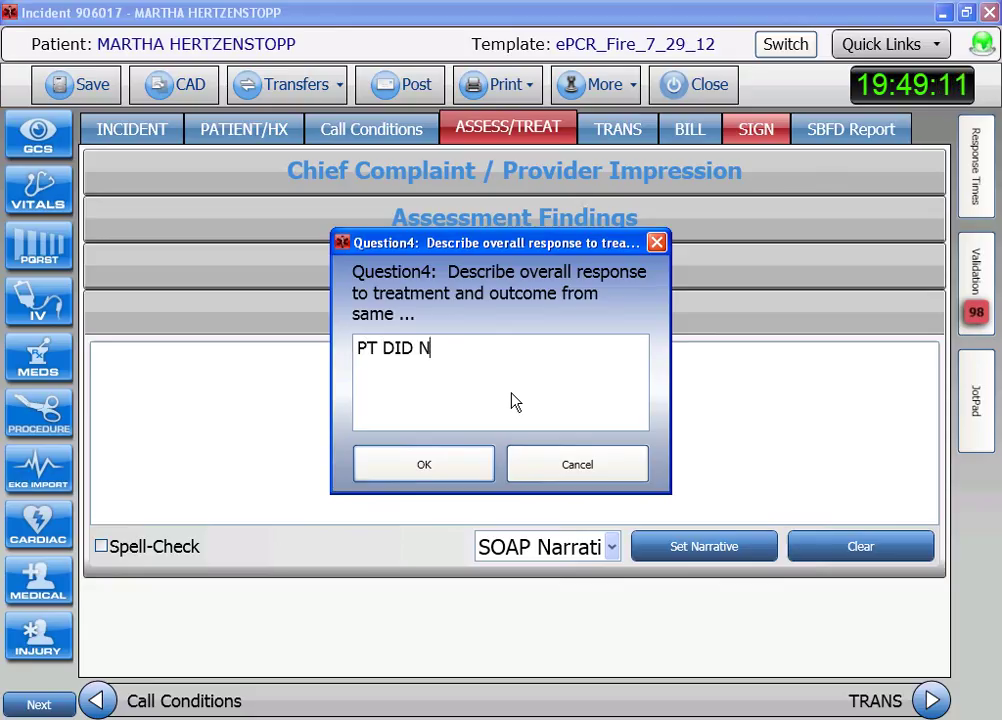
pyautogui.write('OT RESPONDE')
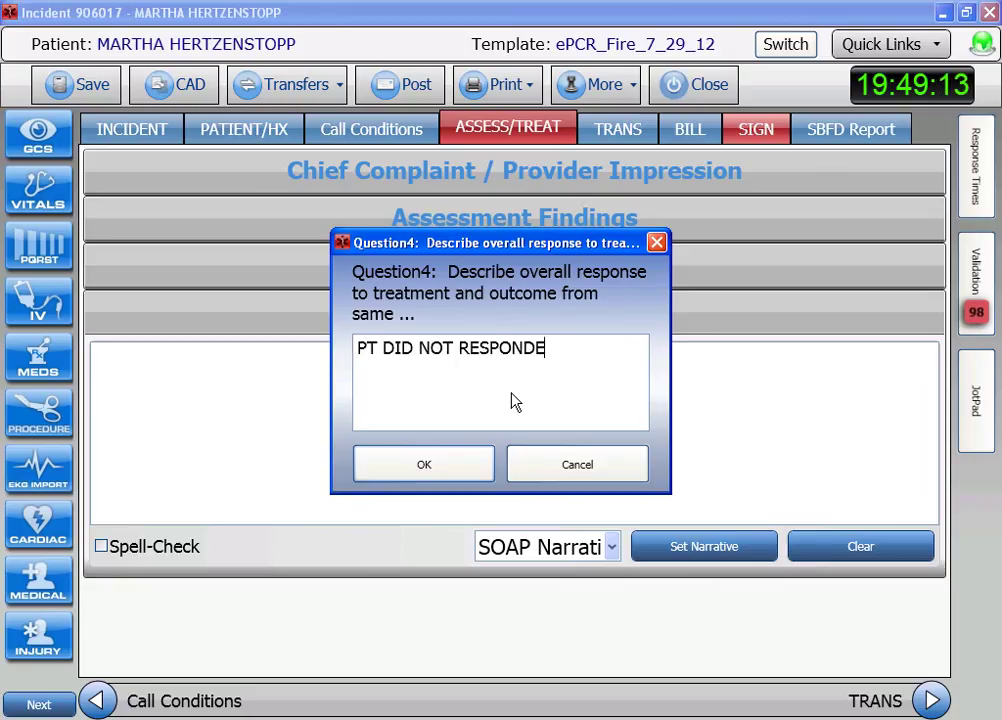
pyautogui.press('BackSpace')
pyautogui.write('TO BO')
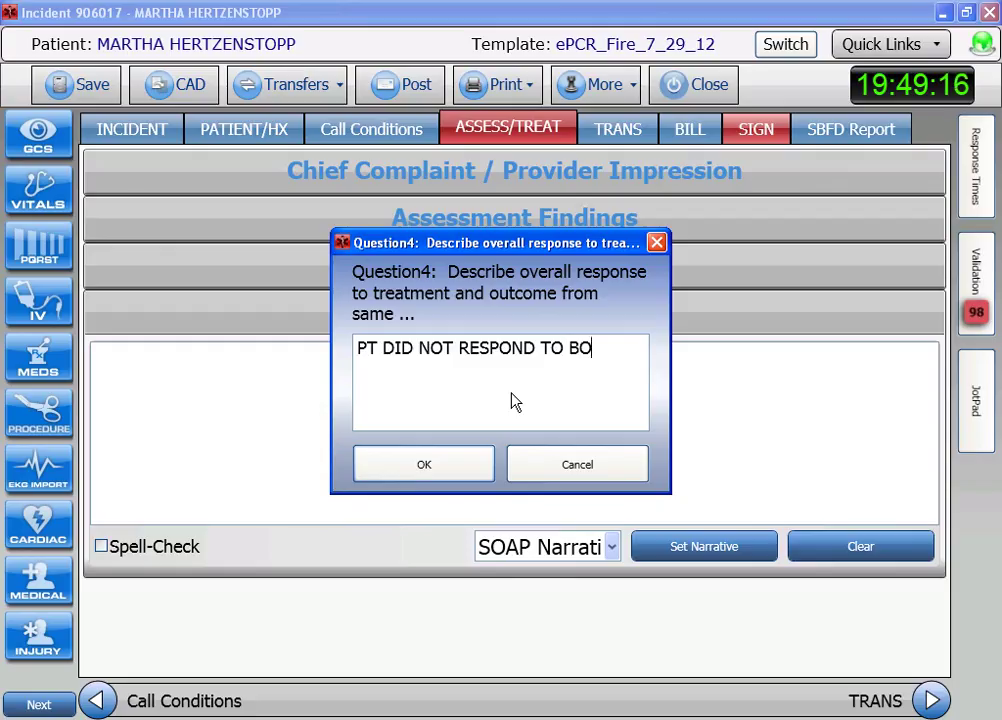
pyautogui.write('LUS OR ')
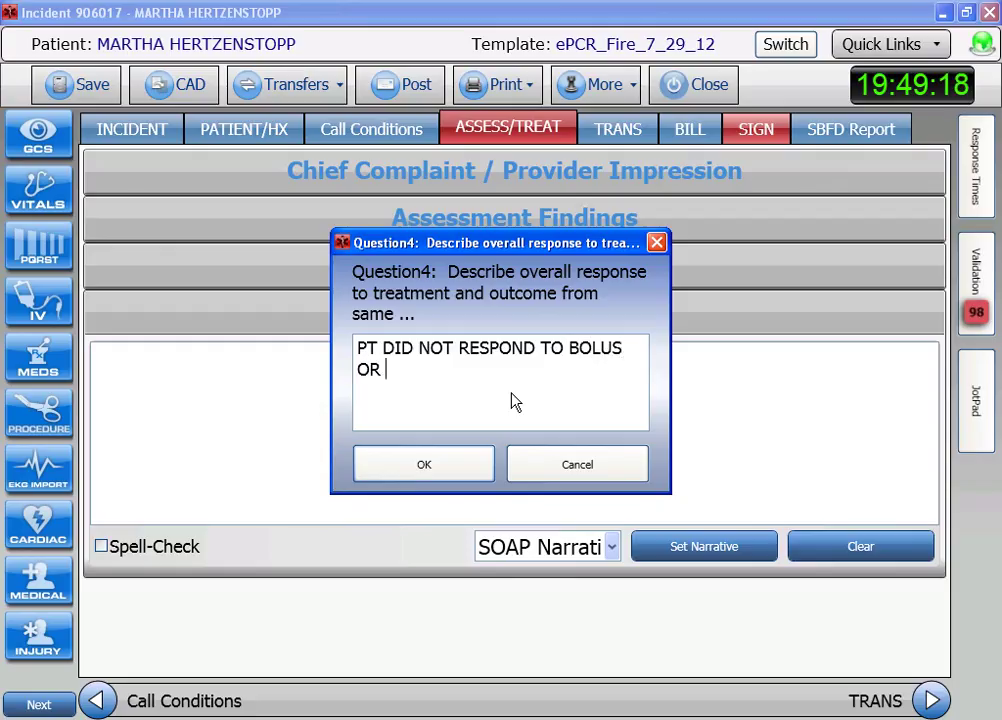
pyautogui.write('AT')
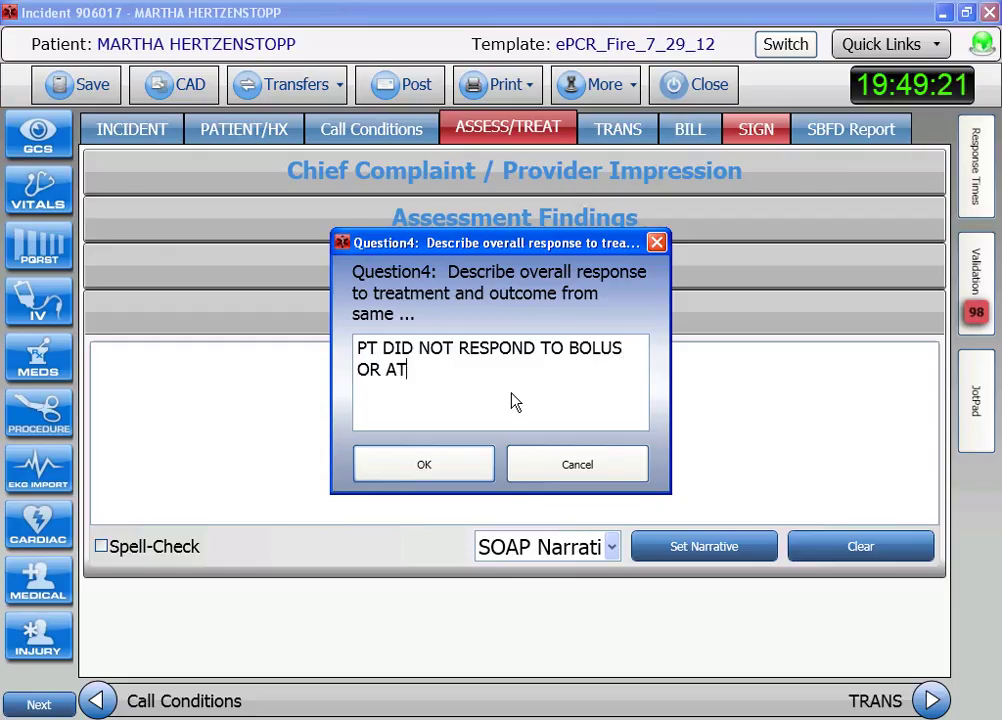
pyautogui.write('ROPINE. p')
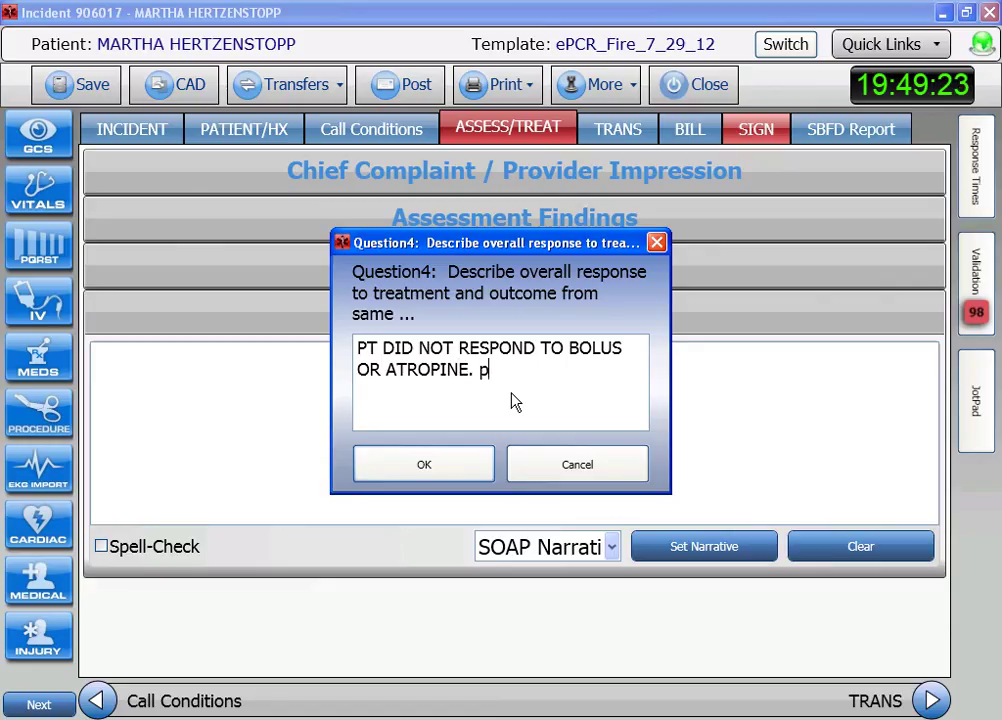
pyautogui.press('BackSpace')
pyautogui.write('PT RESPONDED ')
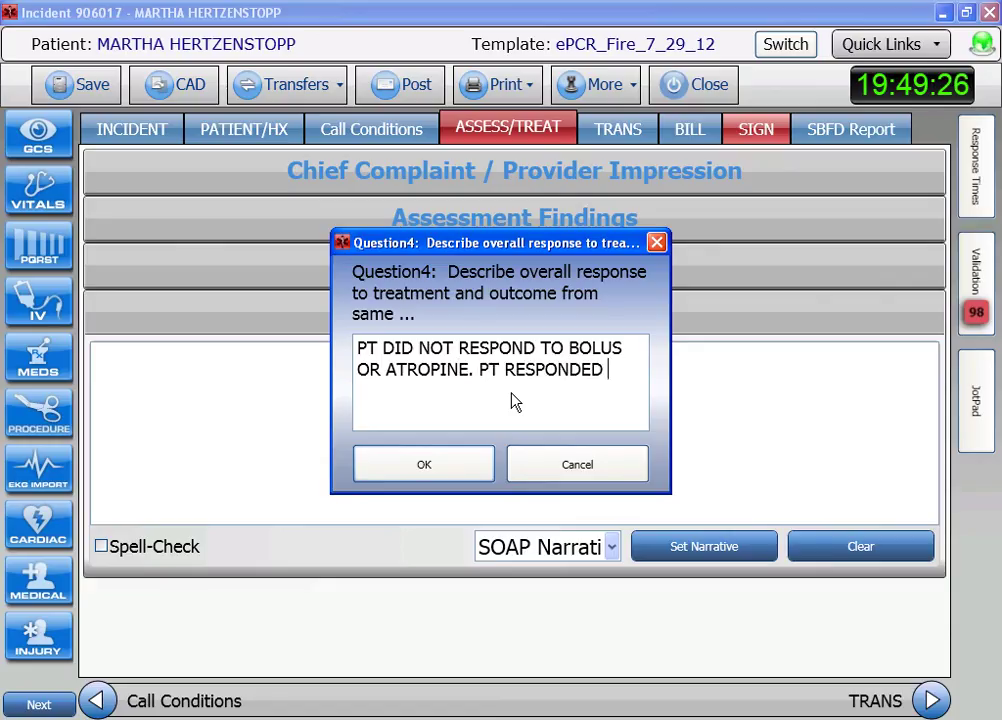
pyautogui.write('POSITIVELY TO PACING AND ')
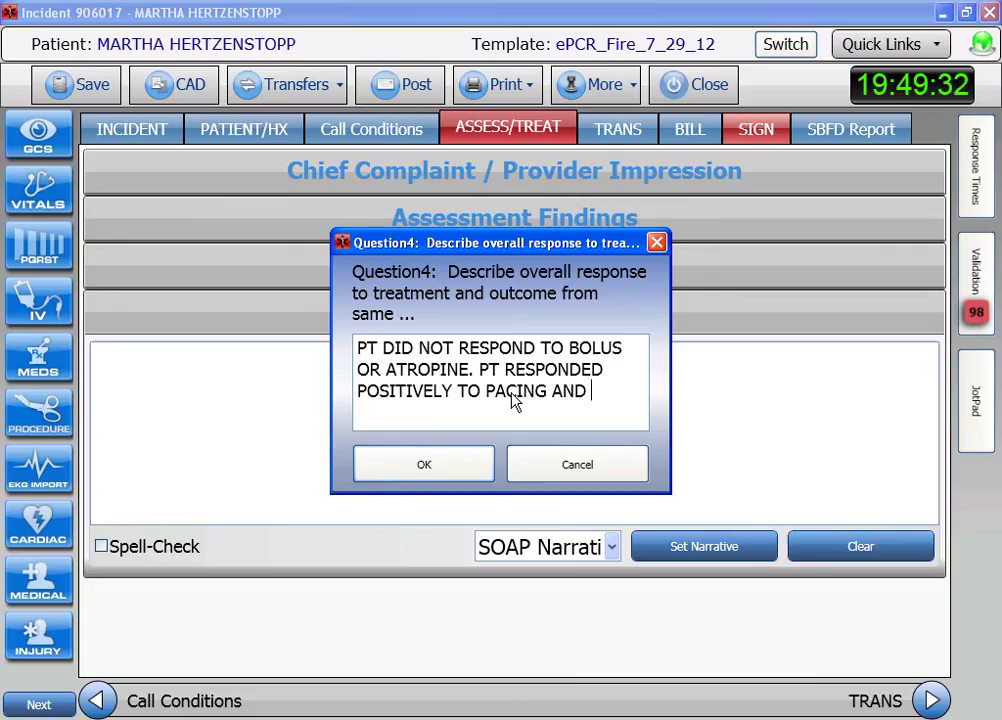
pyautogui.write('PAIN MANAGEMENT')
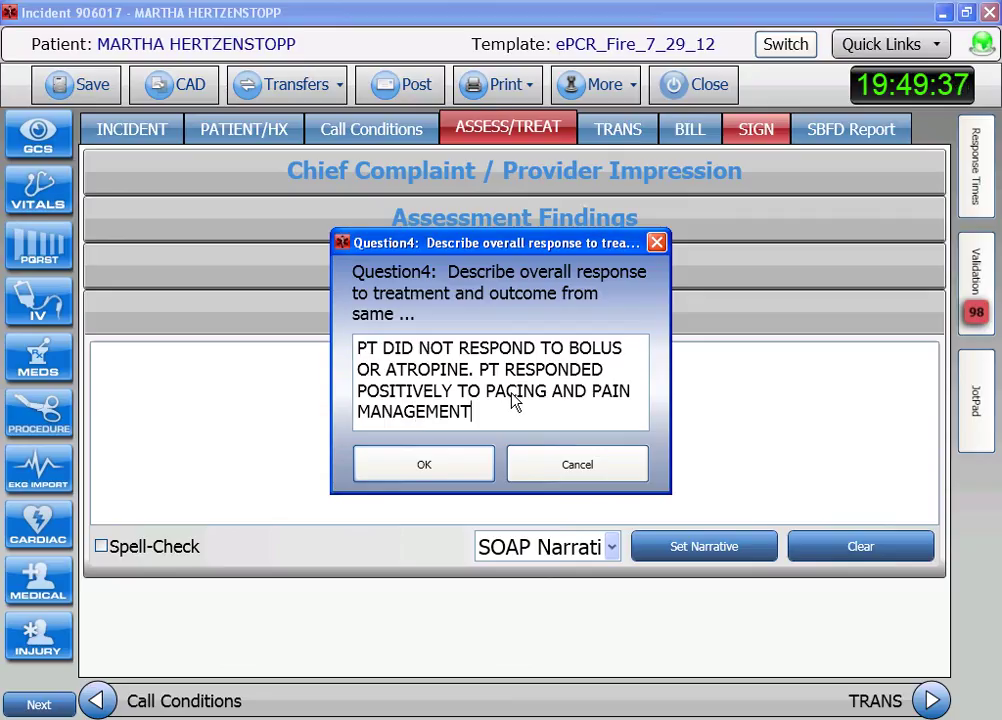
# Step: Answer medical control LLUMC, contacted ENROUTE, delivered to ED, and the receiving nurse's name
pyautogui.click(481, 473)
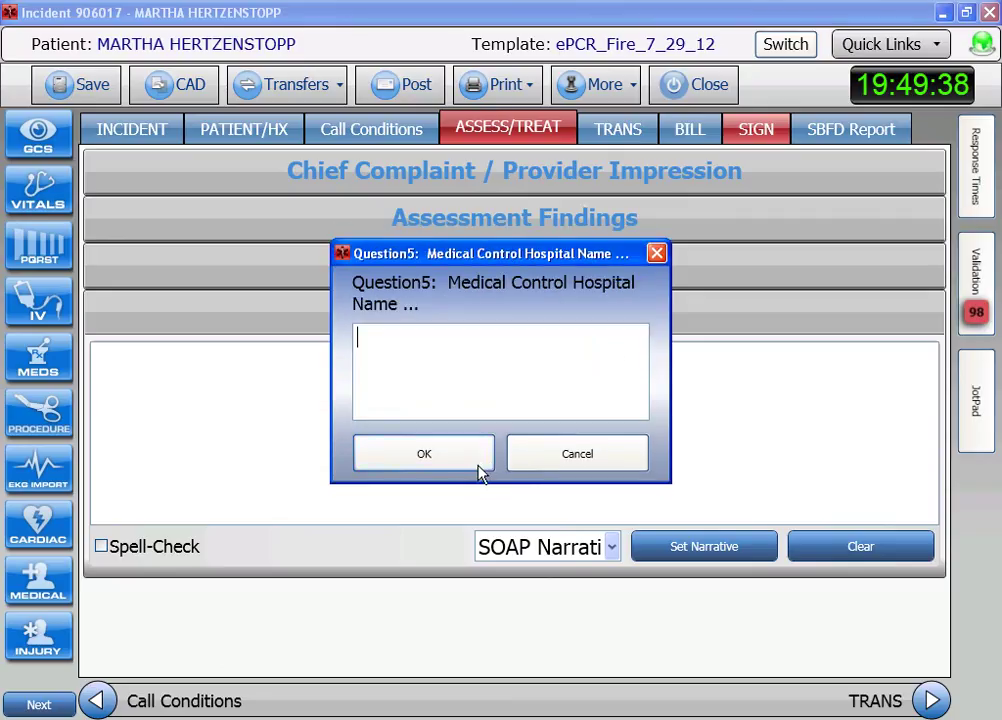
pyautogui.write('LLUMC')
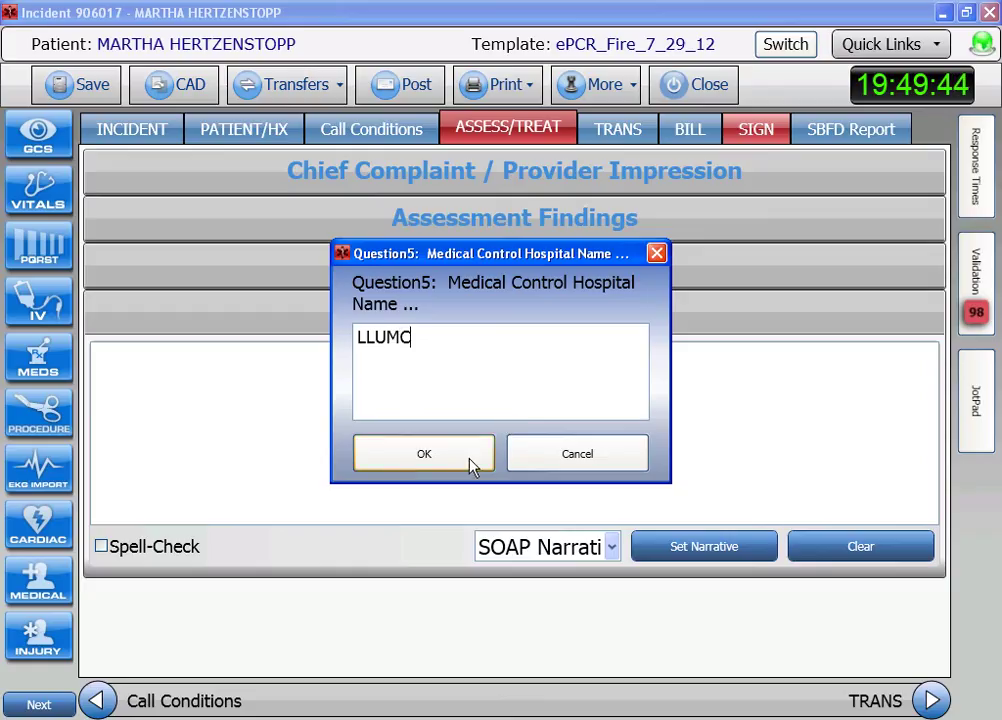
pyautogui.click(473, 466)
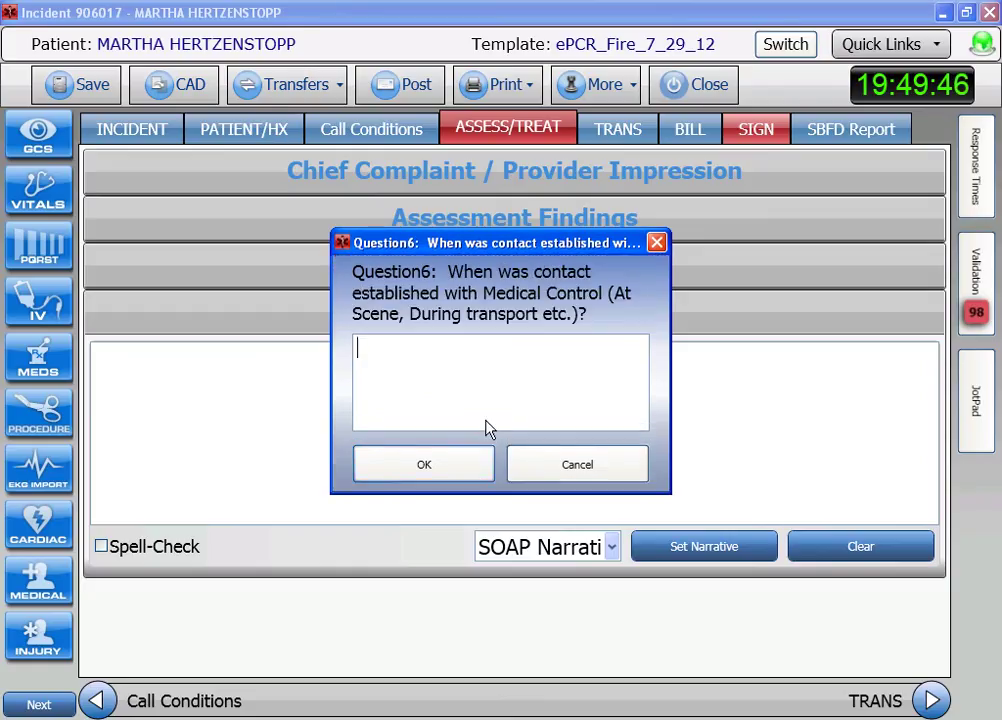
pyautogui.write('ENROUTE')
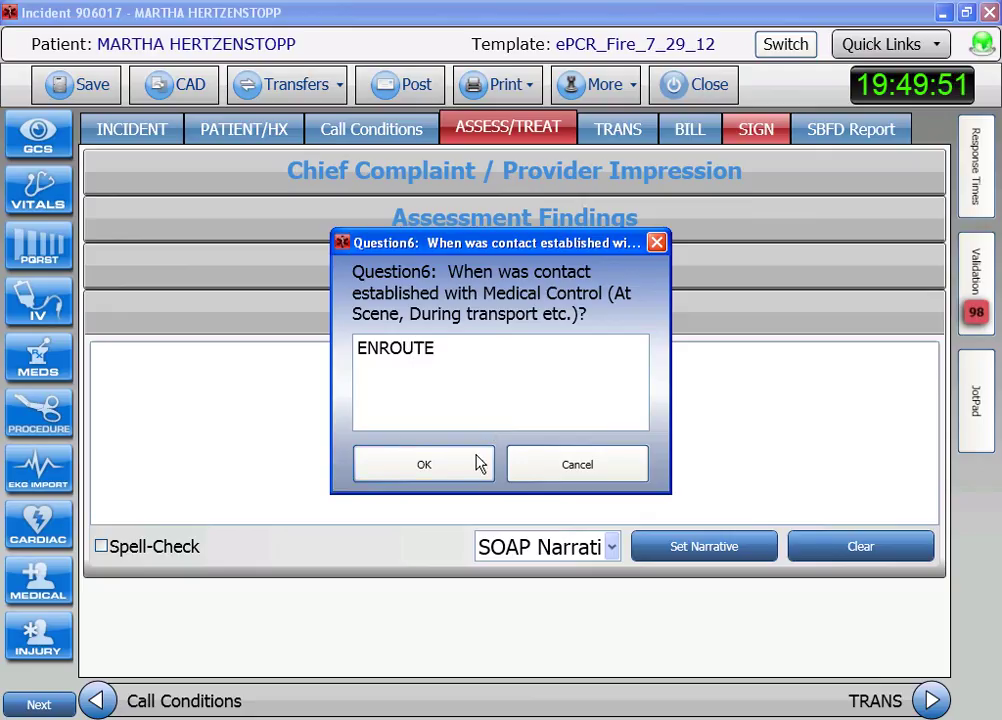
pyautogui.click(477, 475)
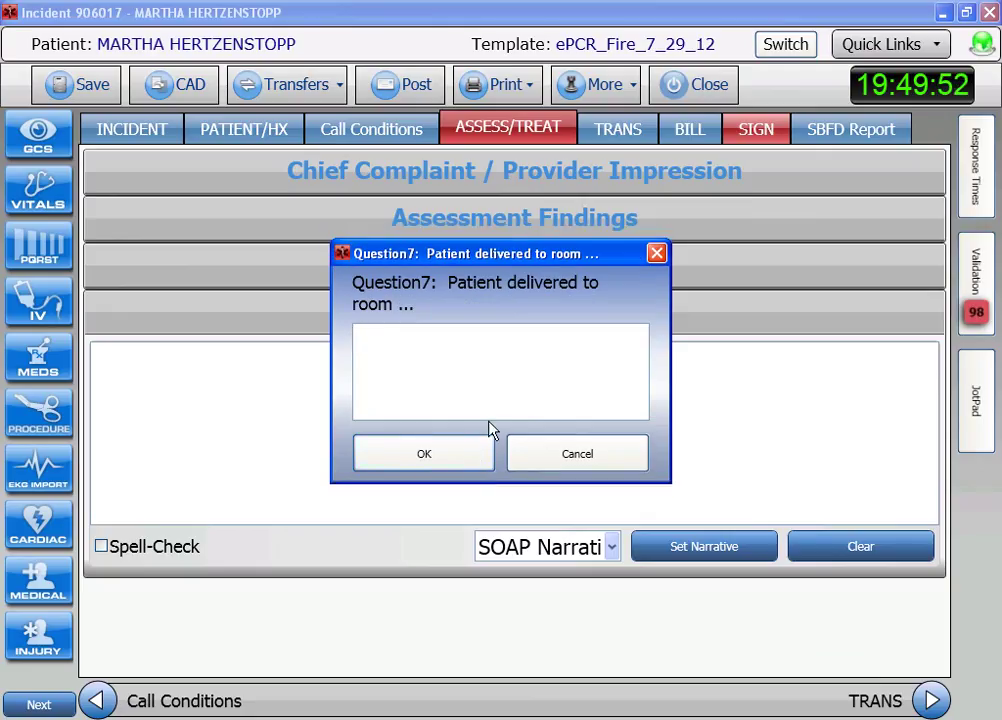
pyautogui.write('ED')
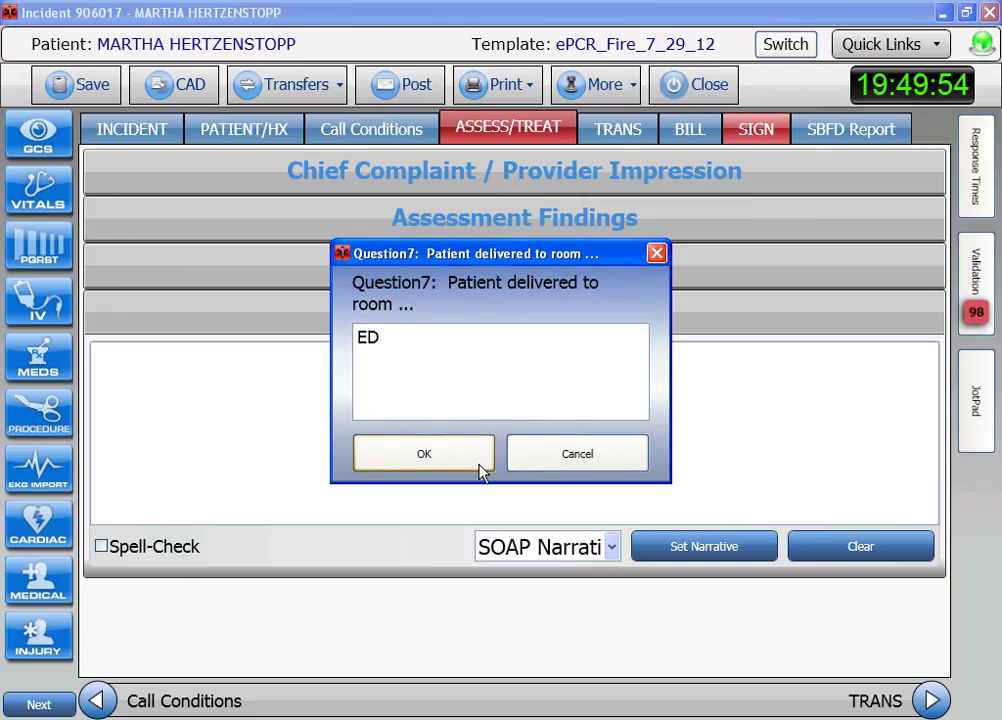
pyautogui.click(480, 473)
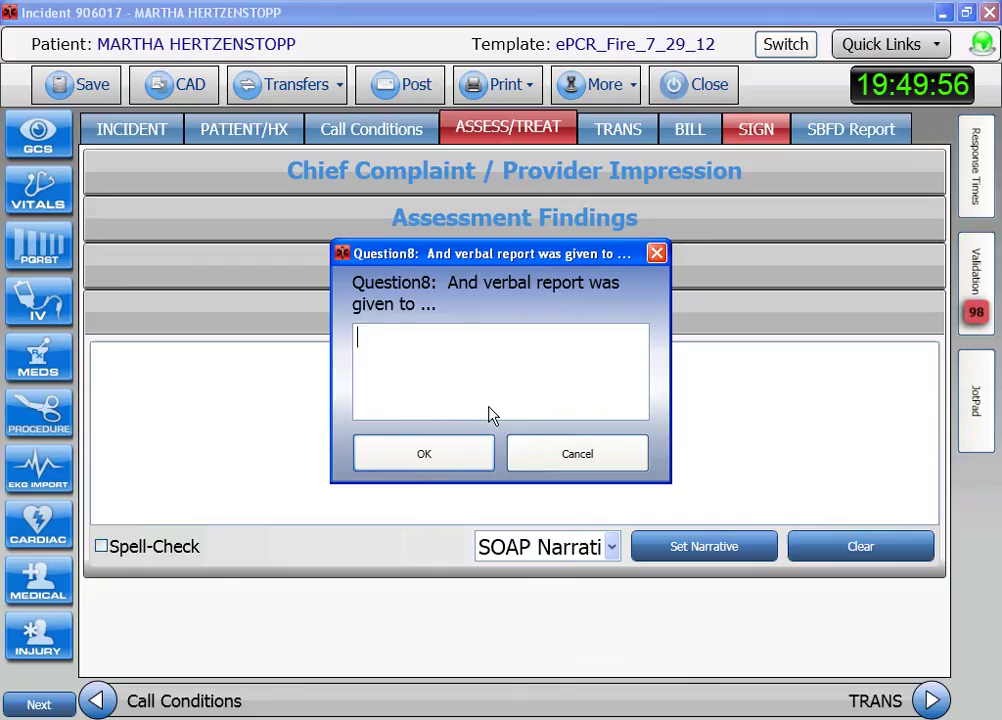
pyautogui.write('NURSE R')
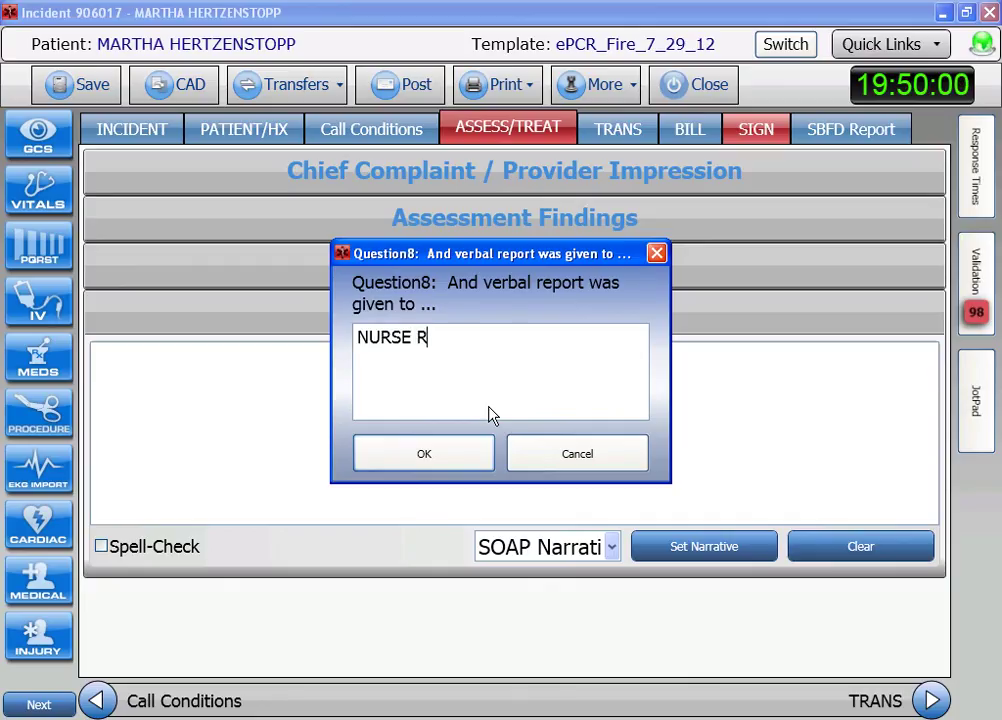
pyautogui.write('ATCH')
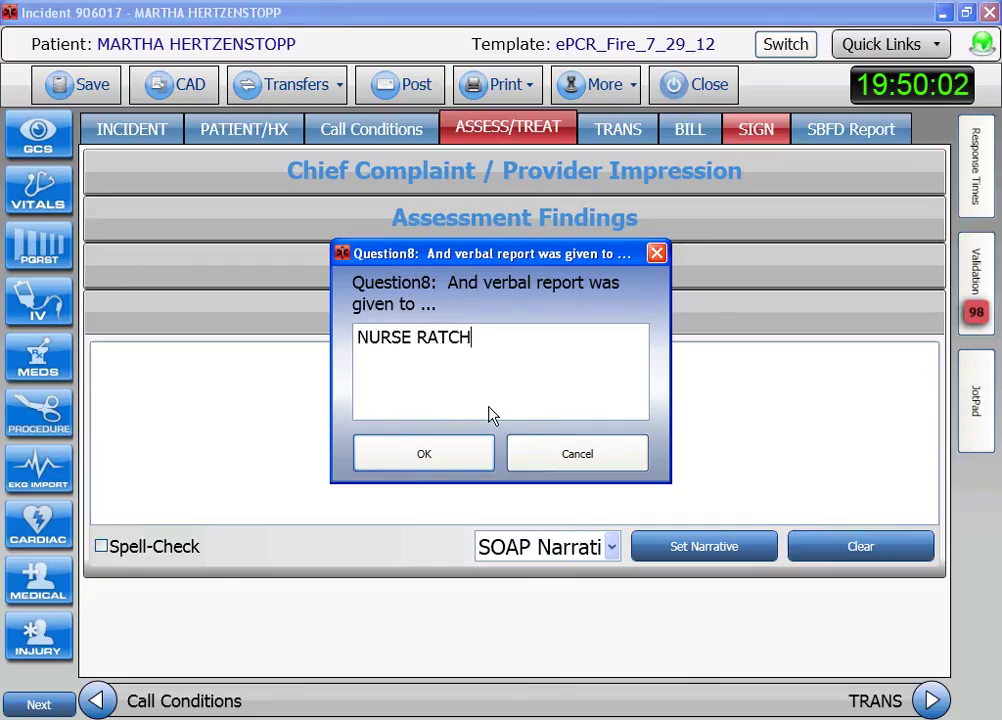
pyautogui.write('ET')
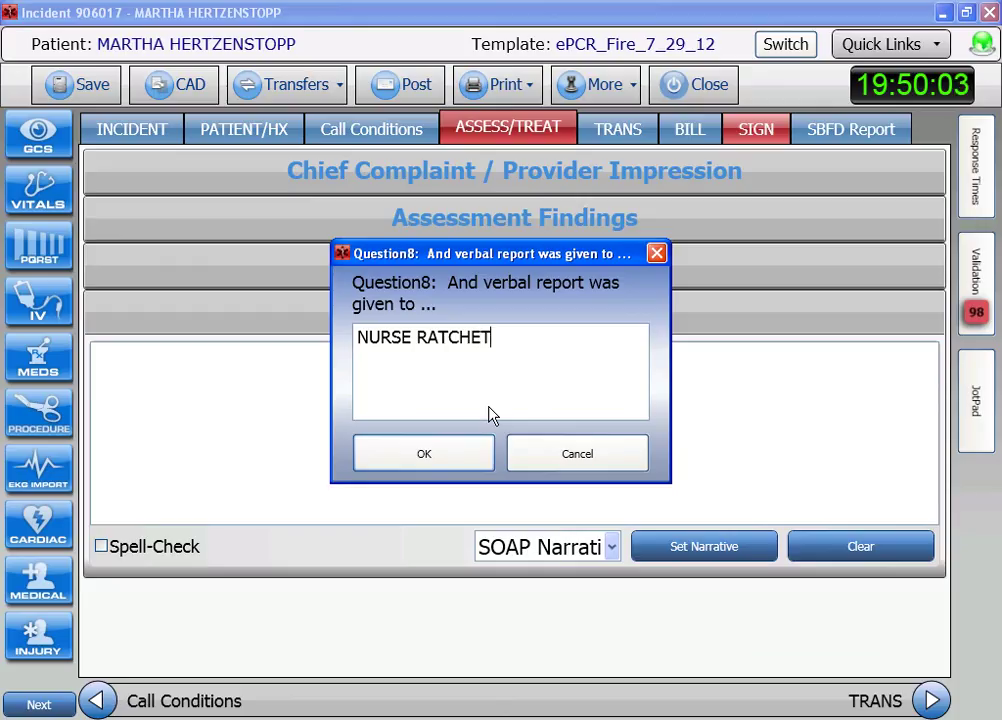
pyautogui.click(470, 474)
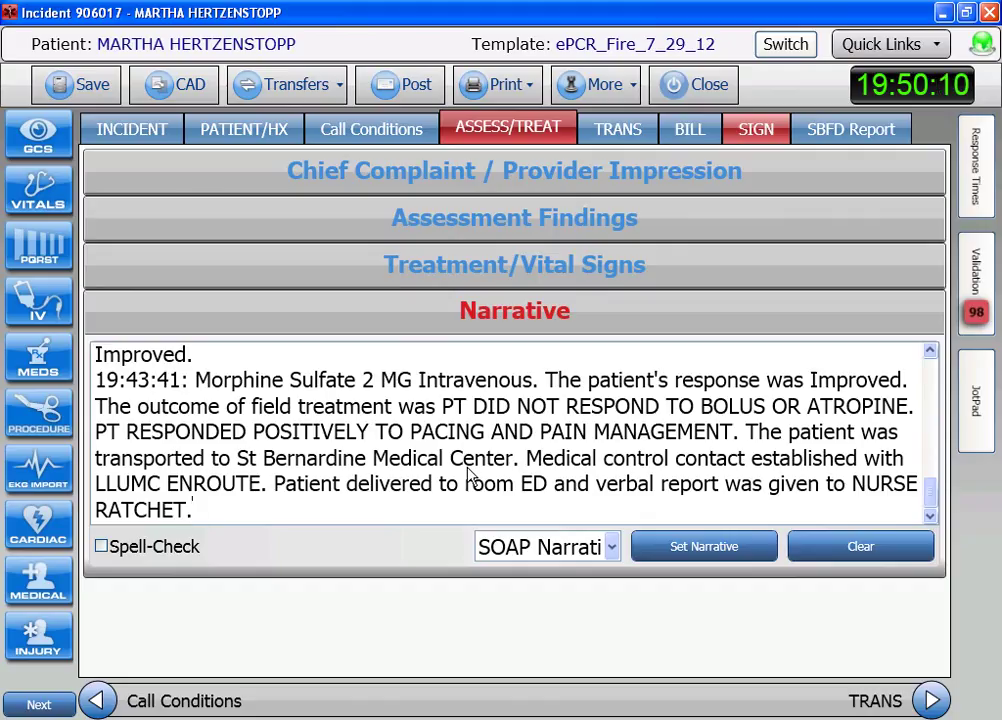
# Step: Mark I Agree and draw the receiving agent's signature under Hospital/Receiving Agent Signature
pyautogui.click(766, 124)
pyautogui.click(648, 452)
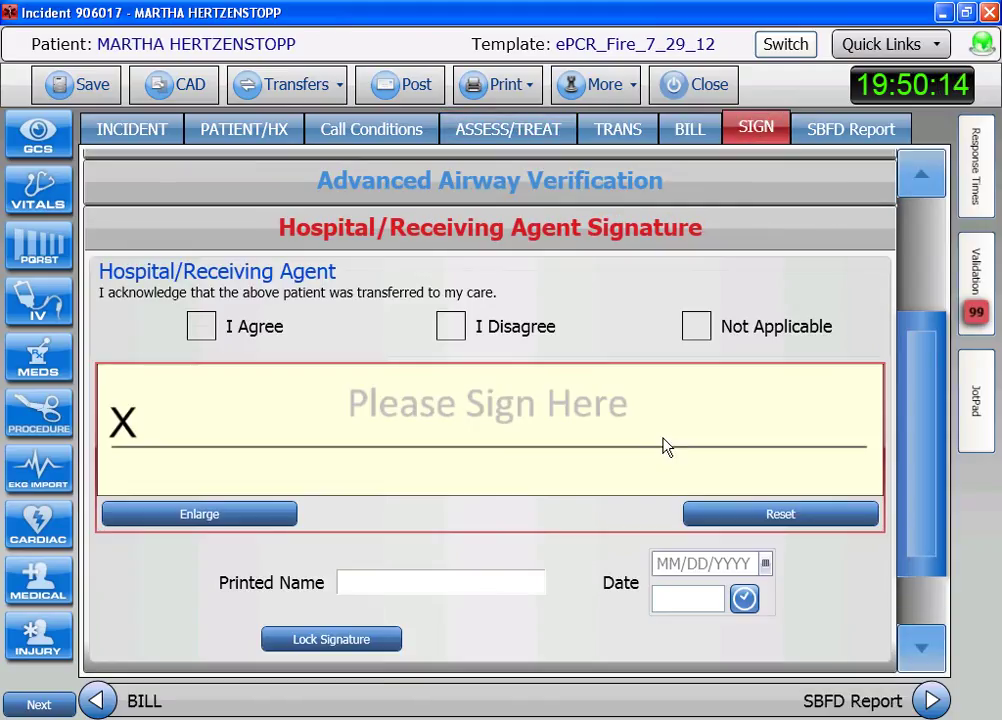
pyautogui.click(204, 331)
pyautogui.moveTo(180, 436)
pyautogui.mouseDown()
pyautogui.moveTo(188, 461)
pyautogui.moveTo(277, 418)
pyautogui.moveTo(342, 409)
pyautogui.moveTo(389, 436)
pyautogui.moveTo(444, 412)
pyautogui.mouseUp()
pyautogui.moveTo(383, 395); pyautogui.dragTo(465, 386)
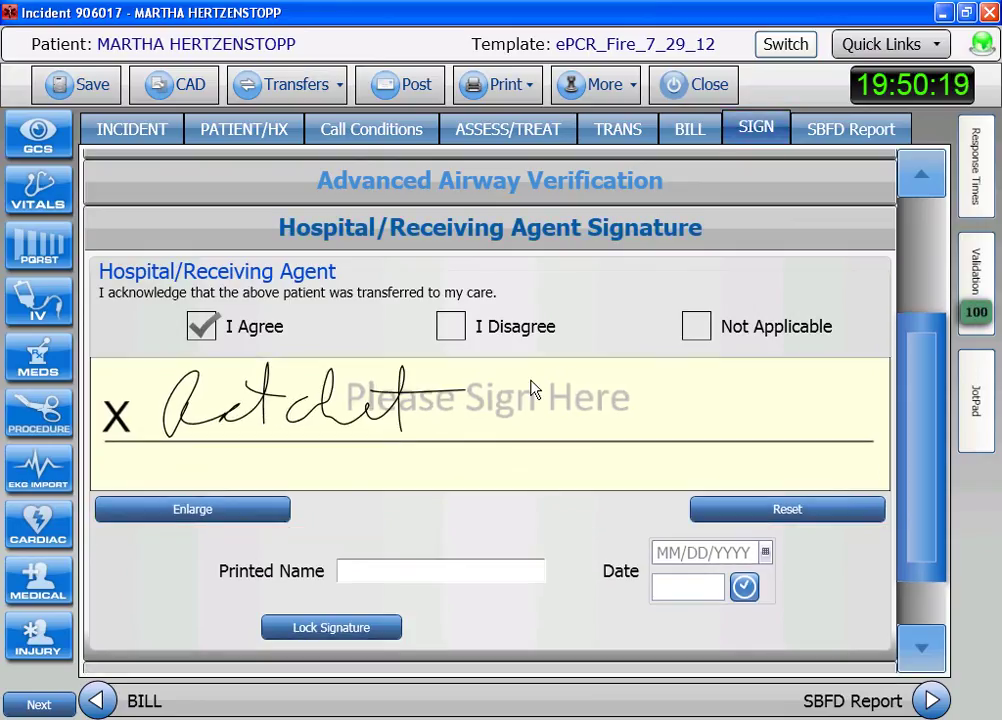
# Step: Timestamp the receiving agent's signature 6/1/2013 19:50:21 and lock it
pyautogui.click(745, 587)
pyautogui.click(386, 624)
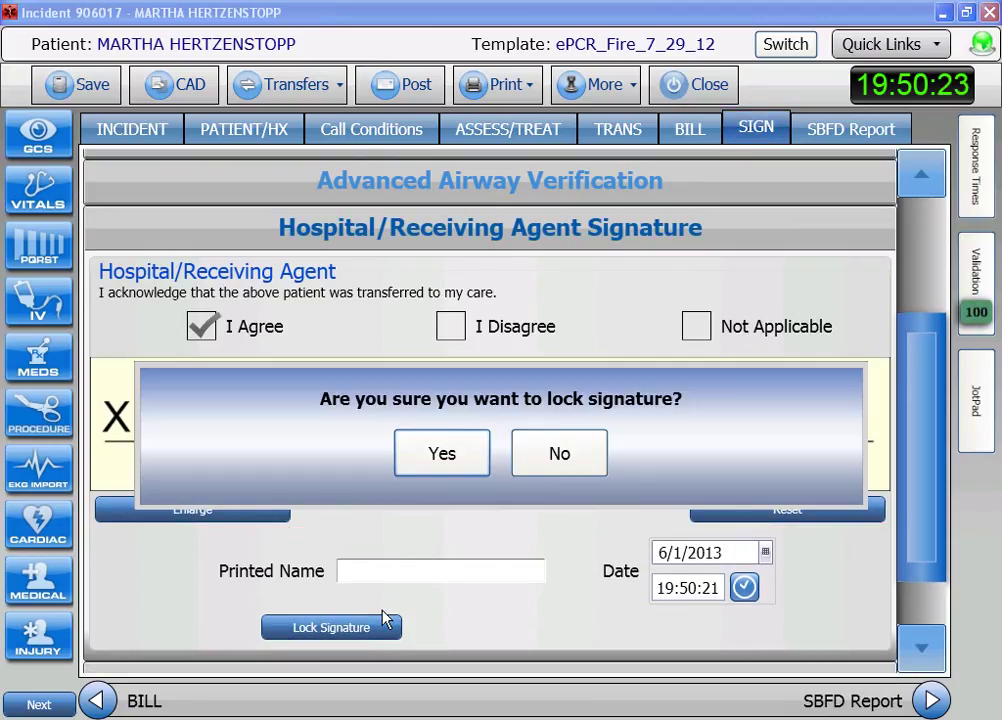
pyautogui.click(442, 453)
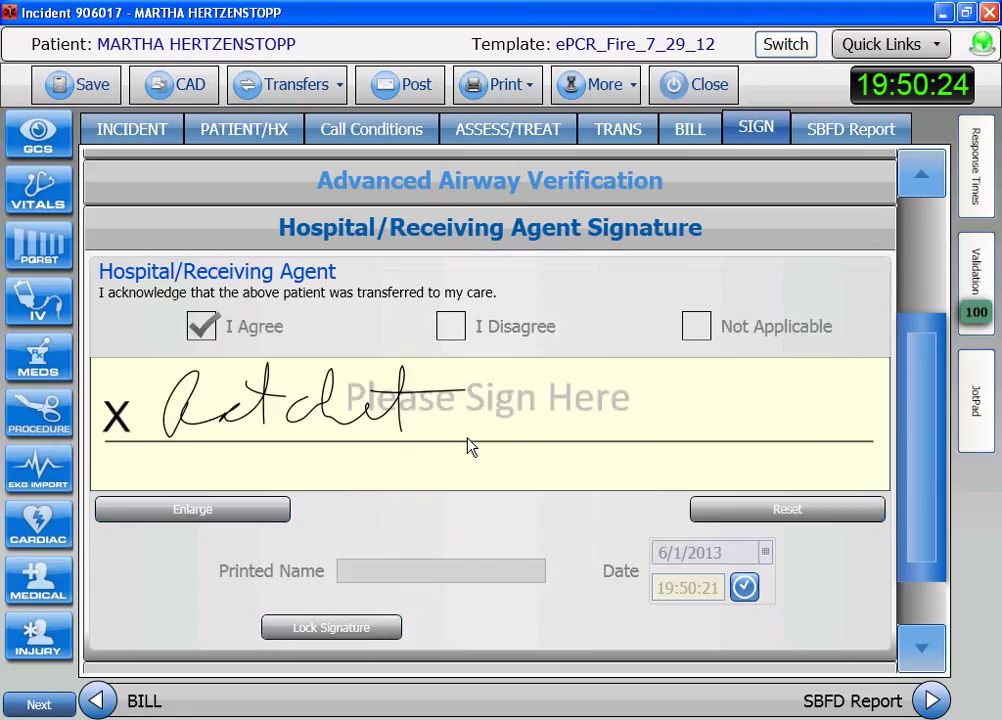
pyautogui.click(976, 165)
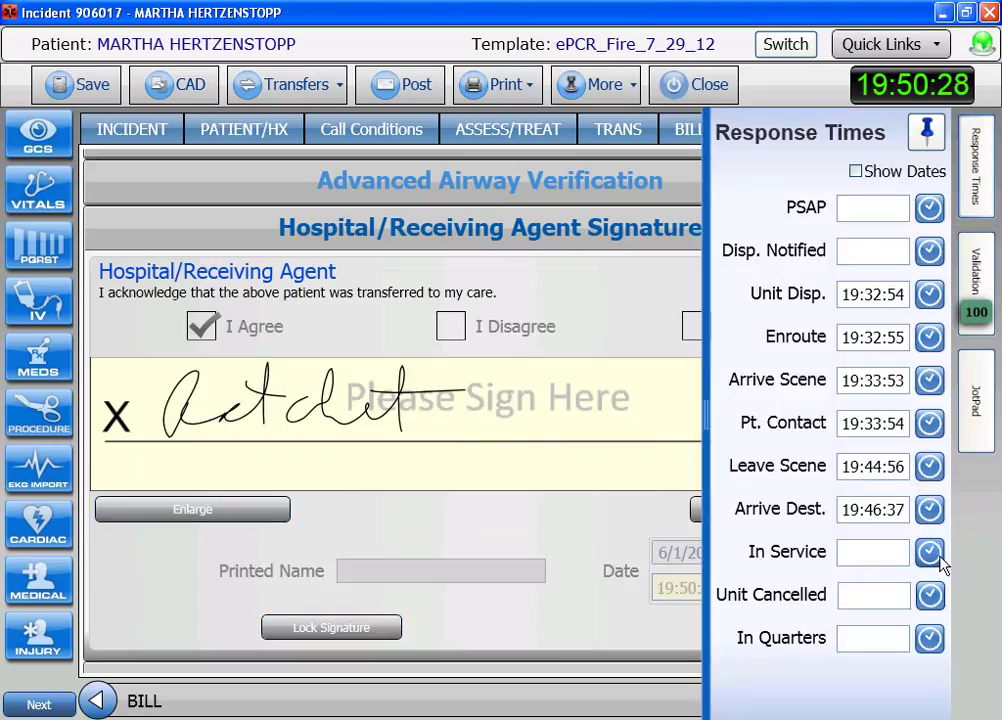
# Step: Set the In Service time to 19:50:29 and save incident 906017
pyautogui.click(897, 549)
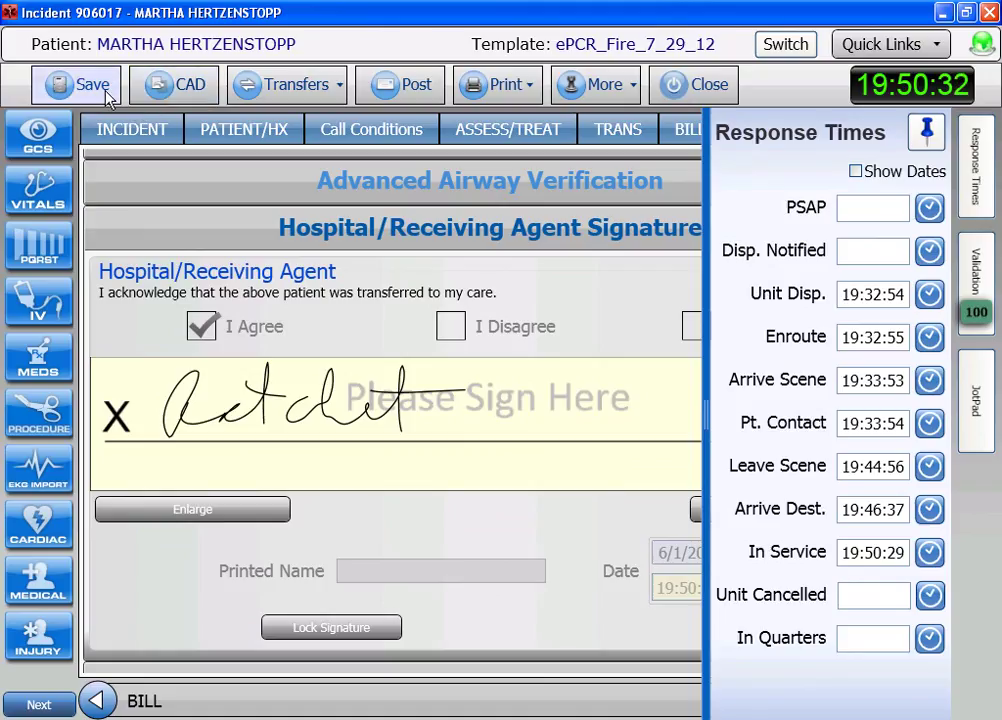
pyautogui.click(715, 86)
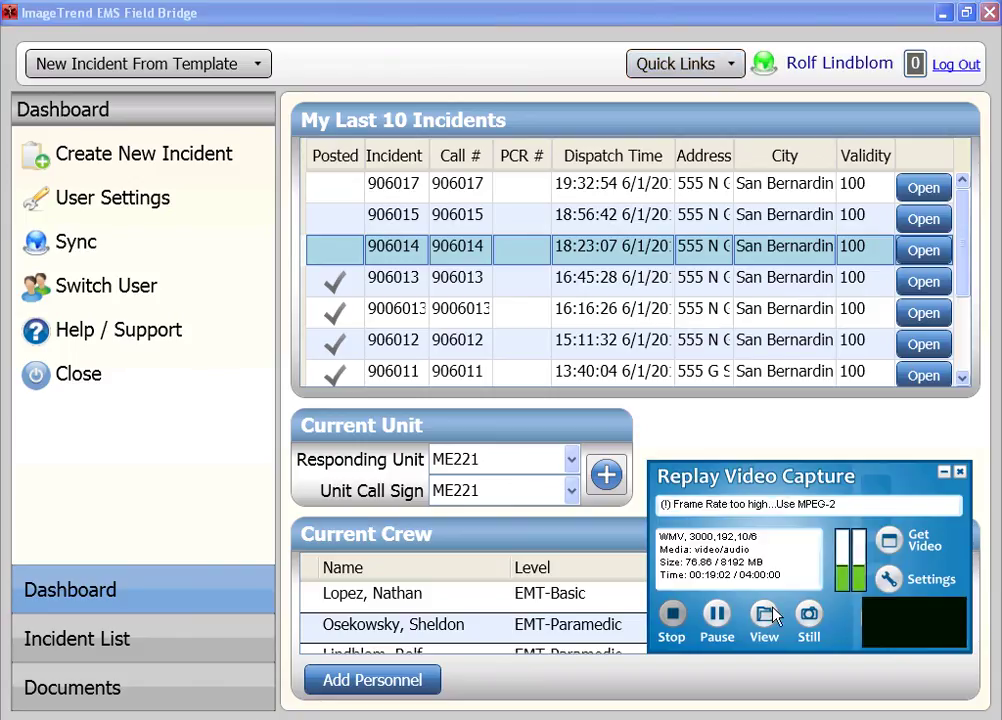
# Step: Close incident 906017 to return to the Dashboard's My Last 10 Incidents list
pyautogui.click(672, 614)
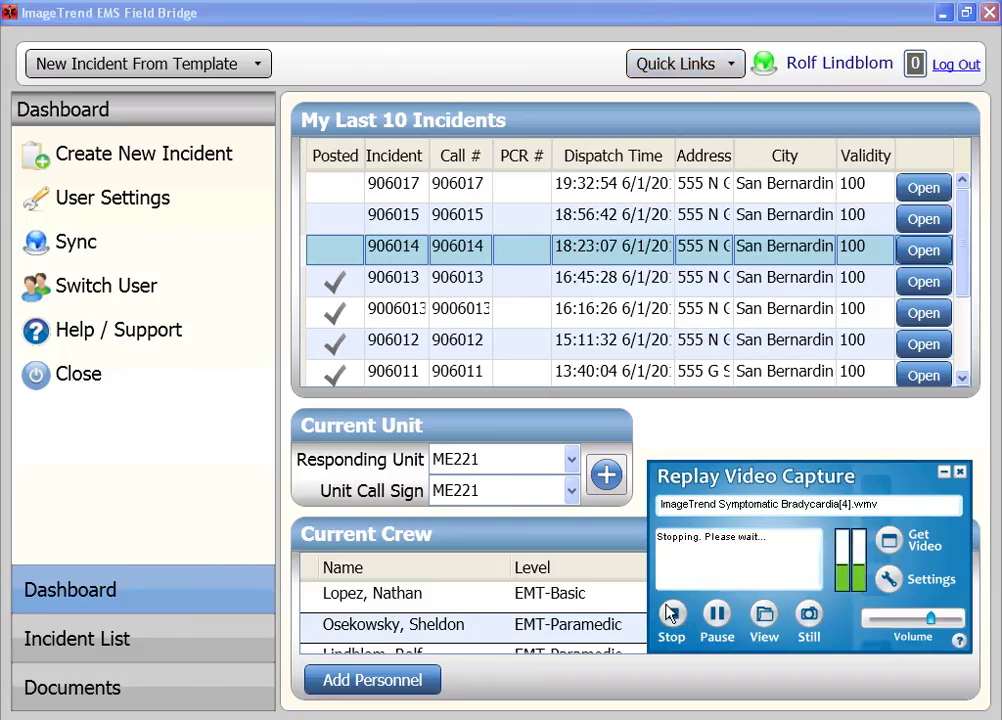